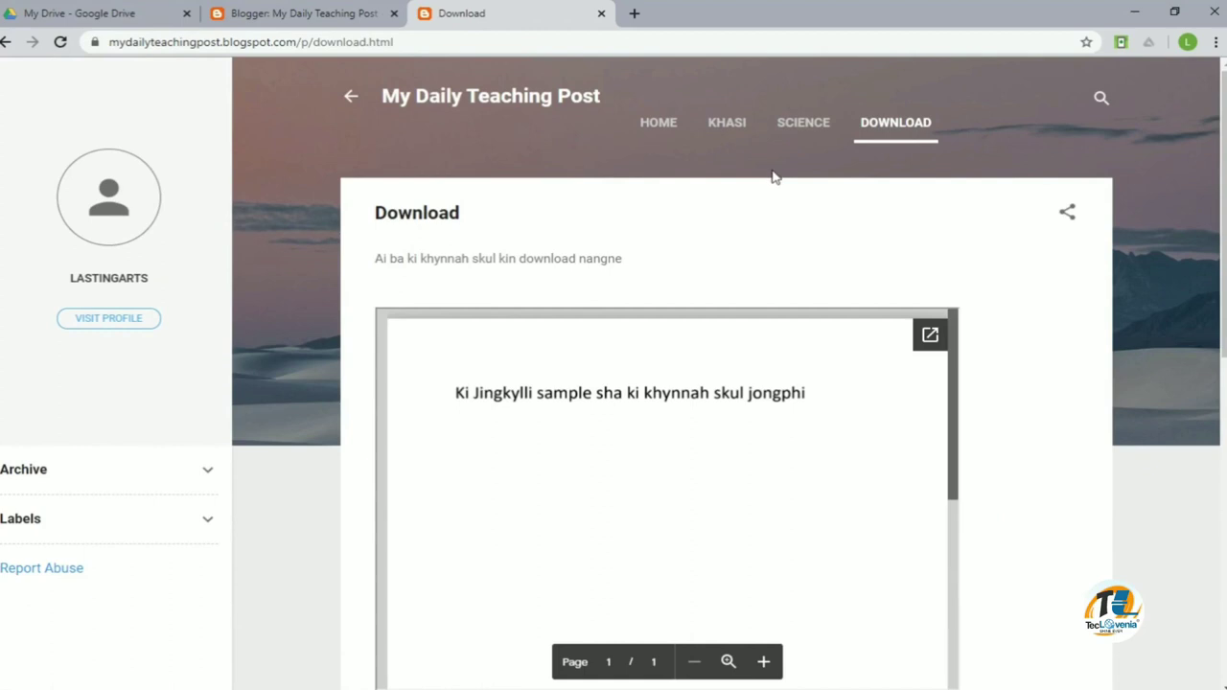
- View the blog's home page and the My Drive file list, and return to the blog's post list
left_click(648, 125)
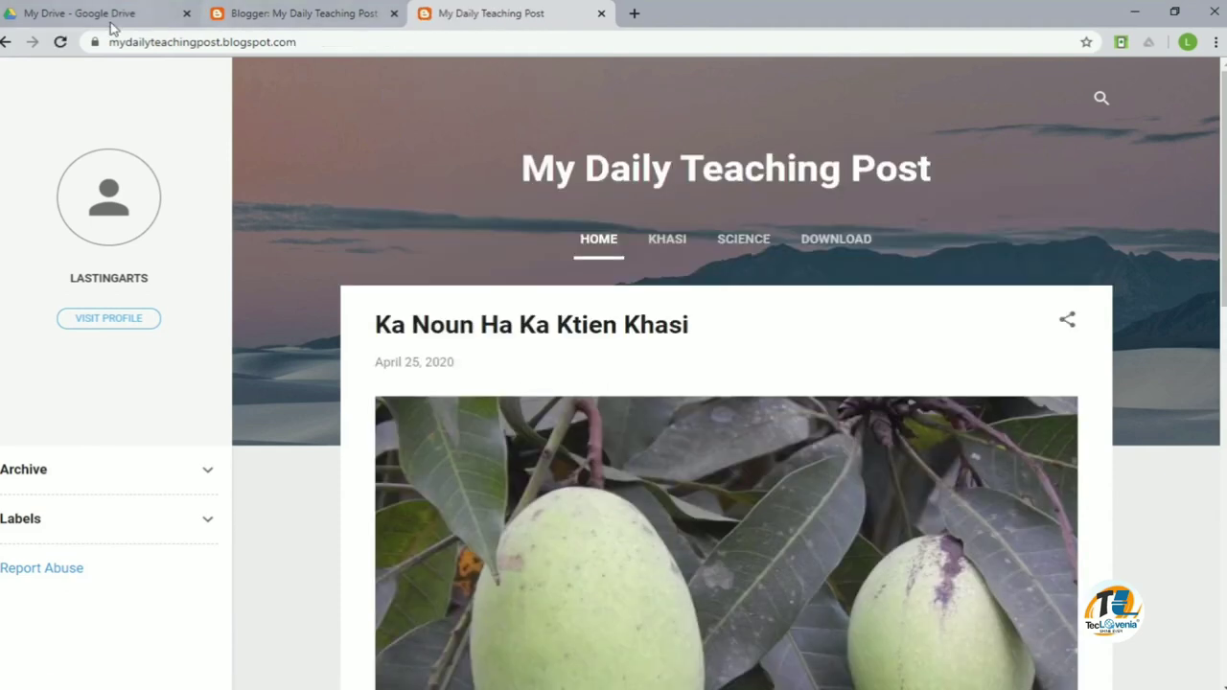
left_click(87, 14)
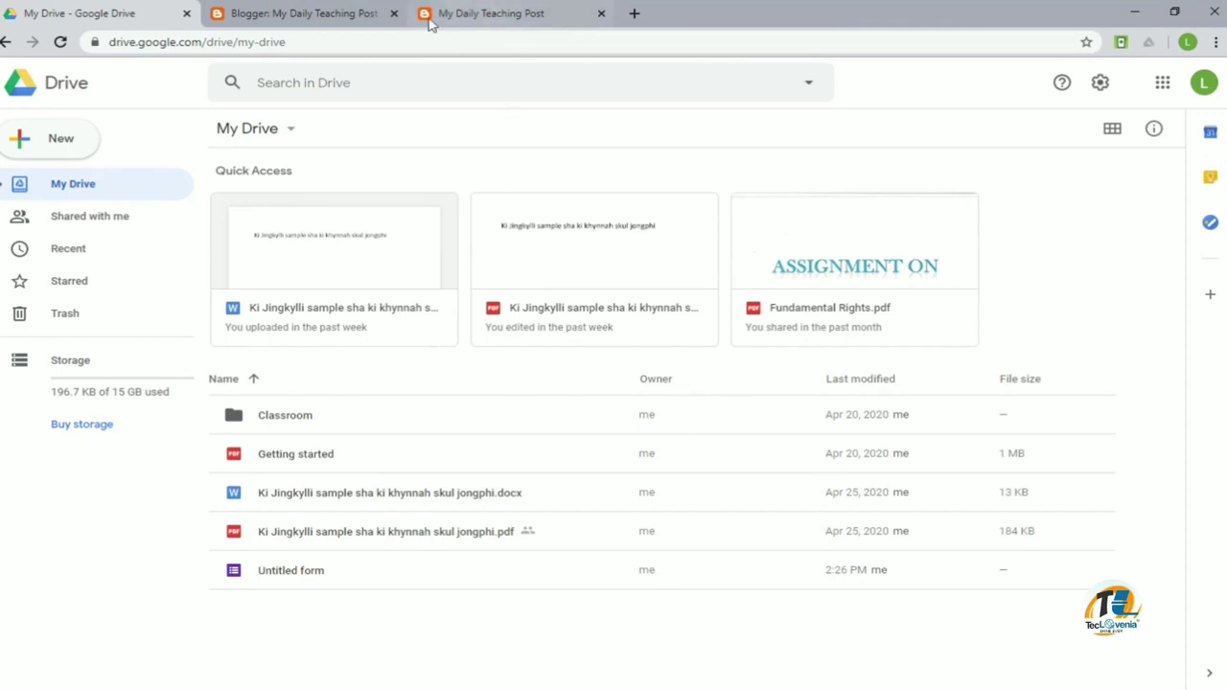
left_click(340, 15)
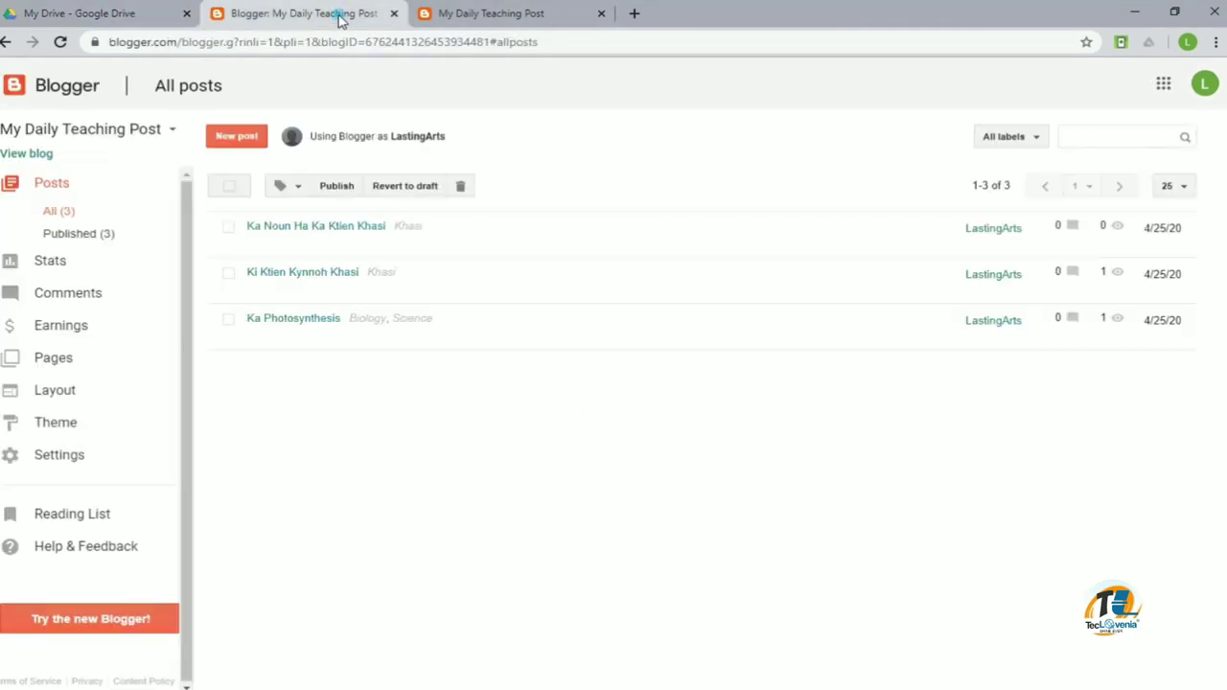
- Create a new blog page and title it "Assignments"
left_click(68, 368)
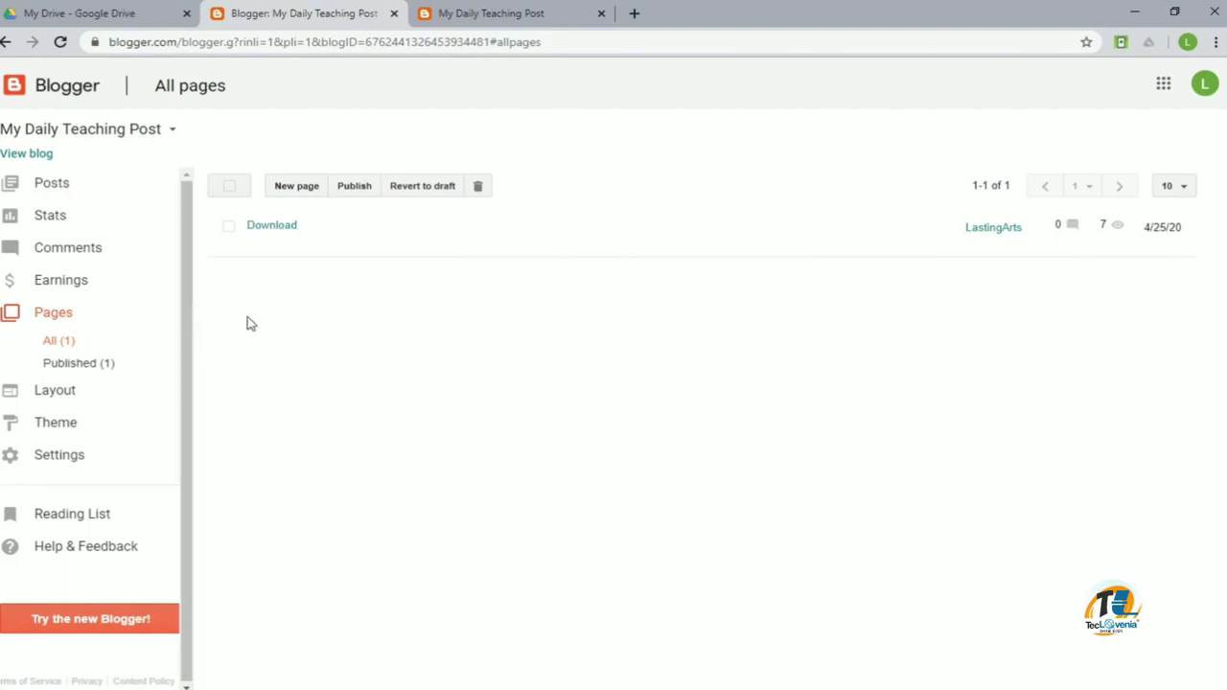
left_click(297, 191)
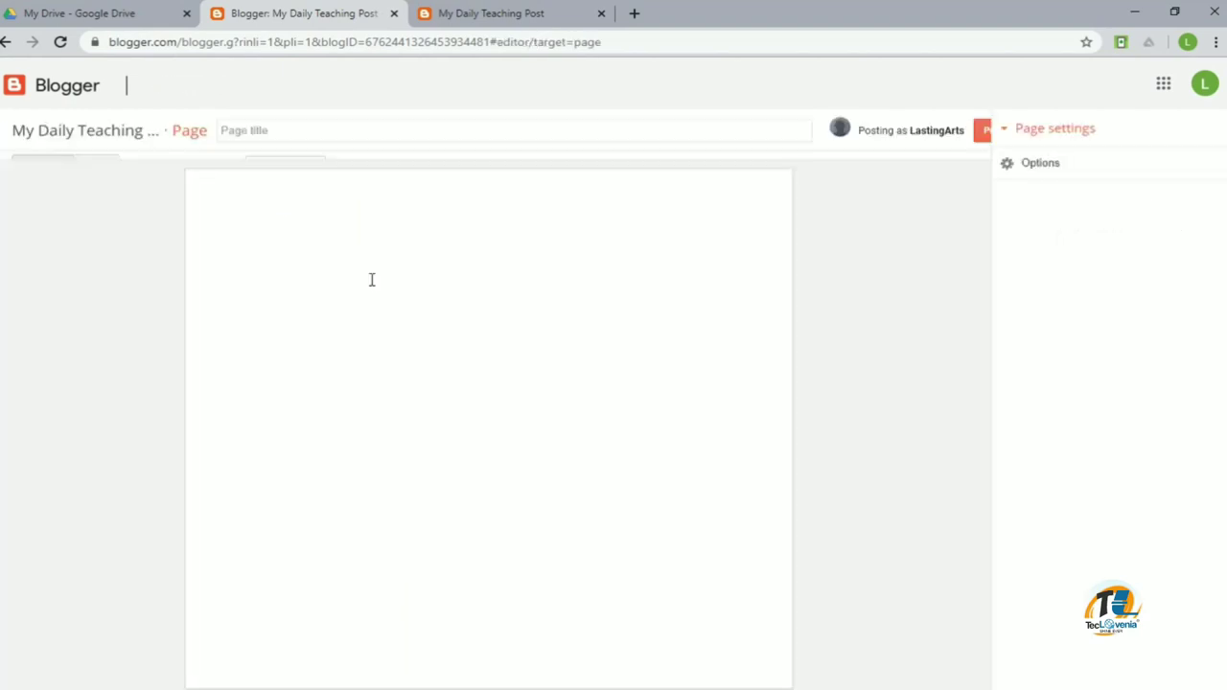
left_click(349, 257)
left_click(281, 131)
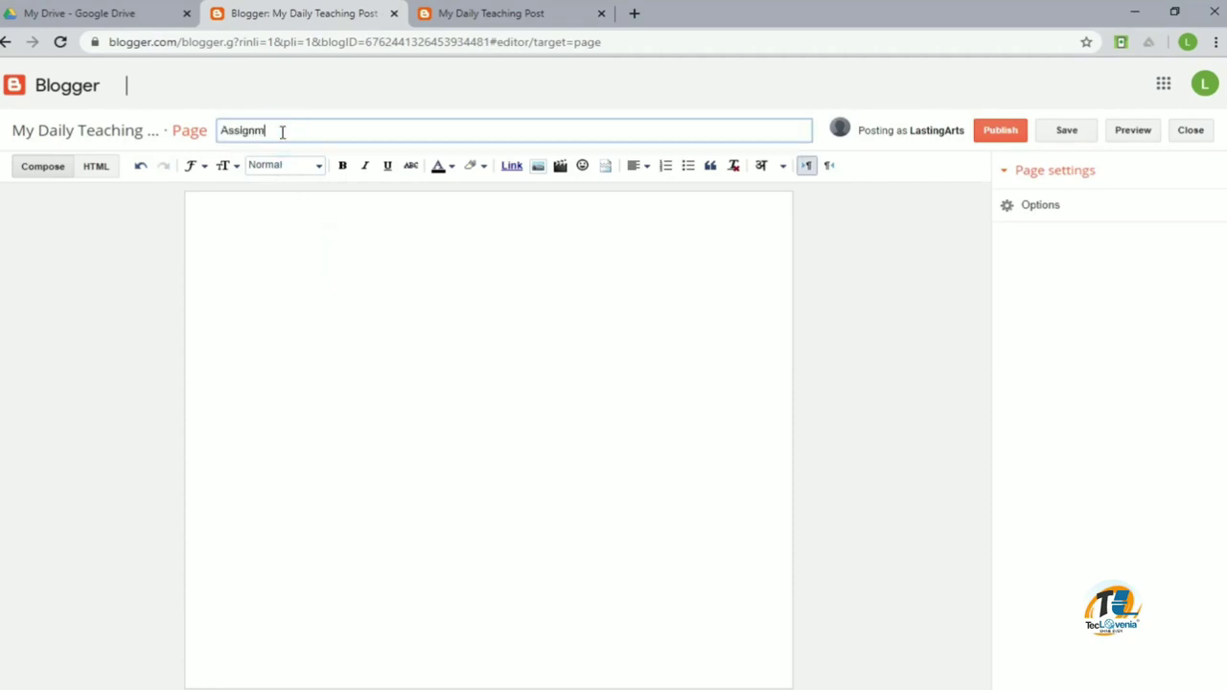
- Choose a larger text size for the page body and write "Ka Assignment jong ka Subject Khasi" as its first line
left_click(308, 236)
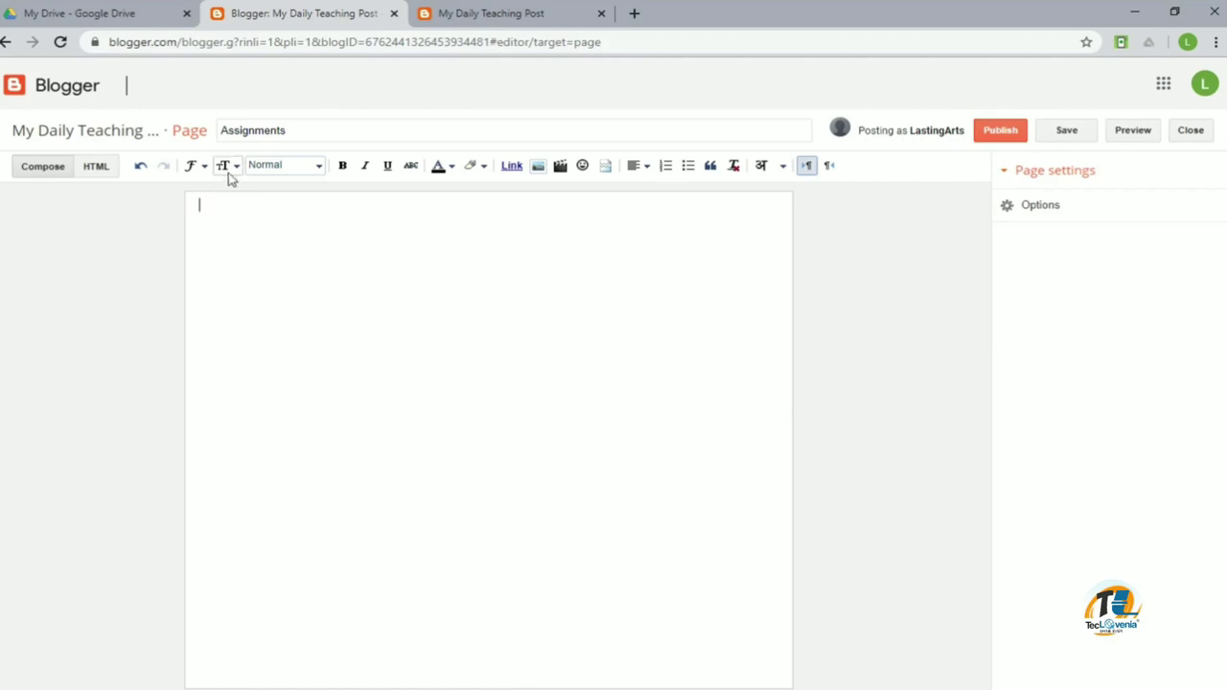
left_click(228, 167)
left_click(268, 251)
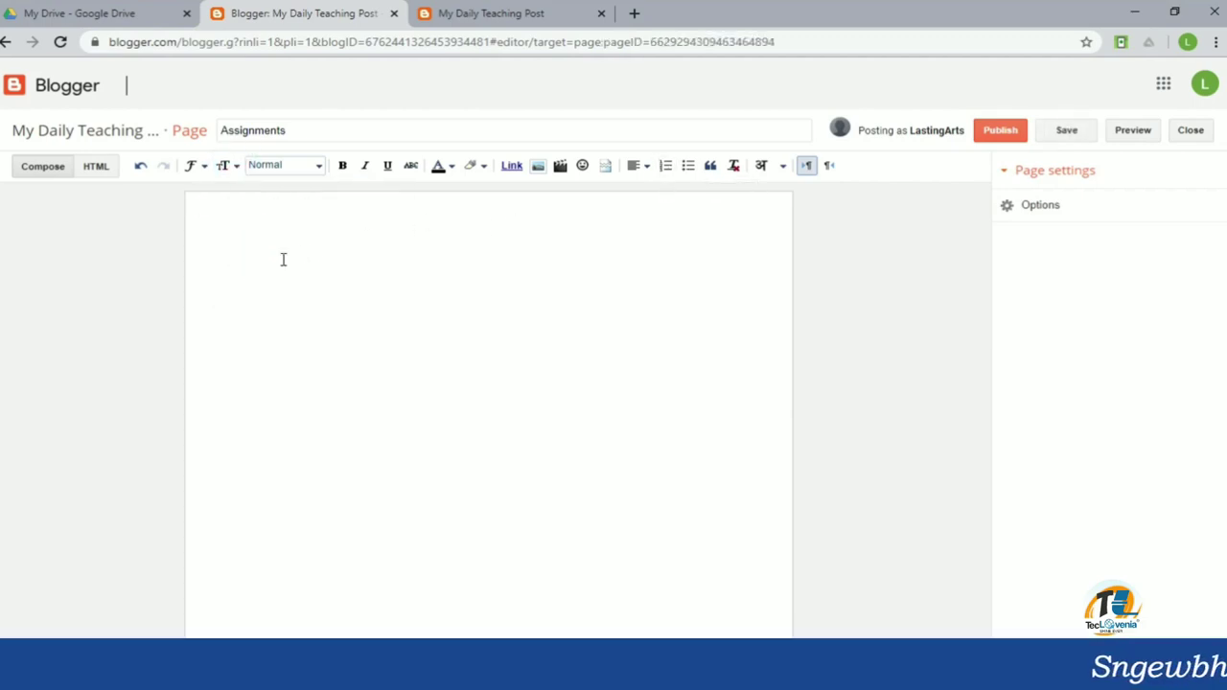
left_click(304, 225)
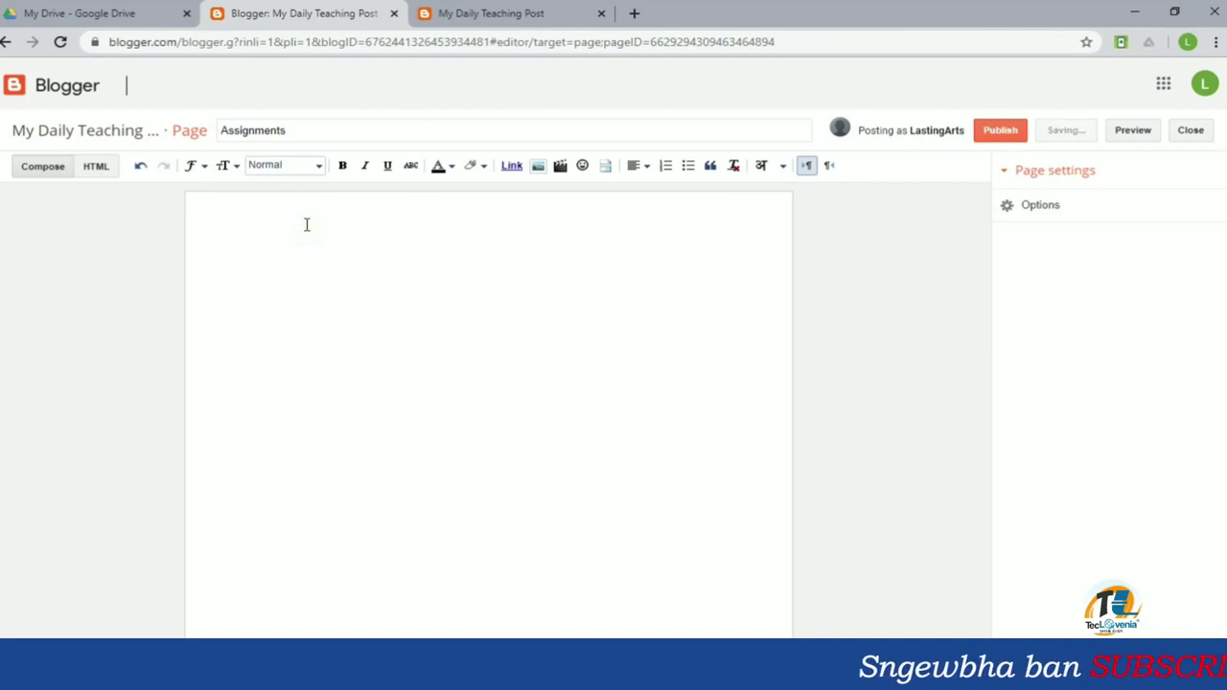
type("Ka As")
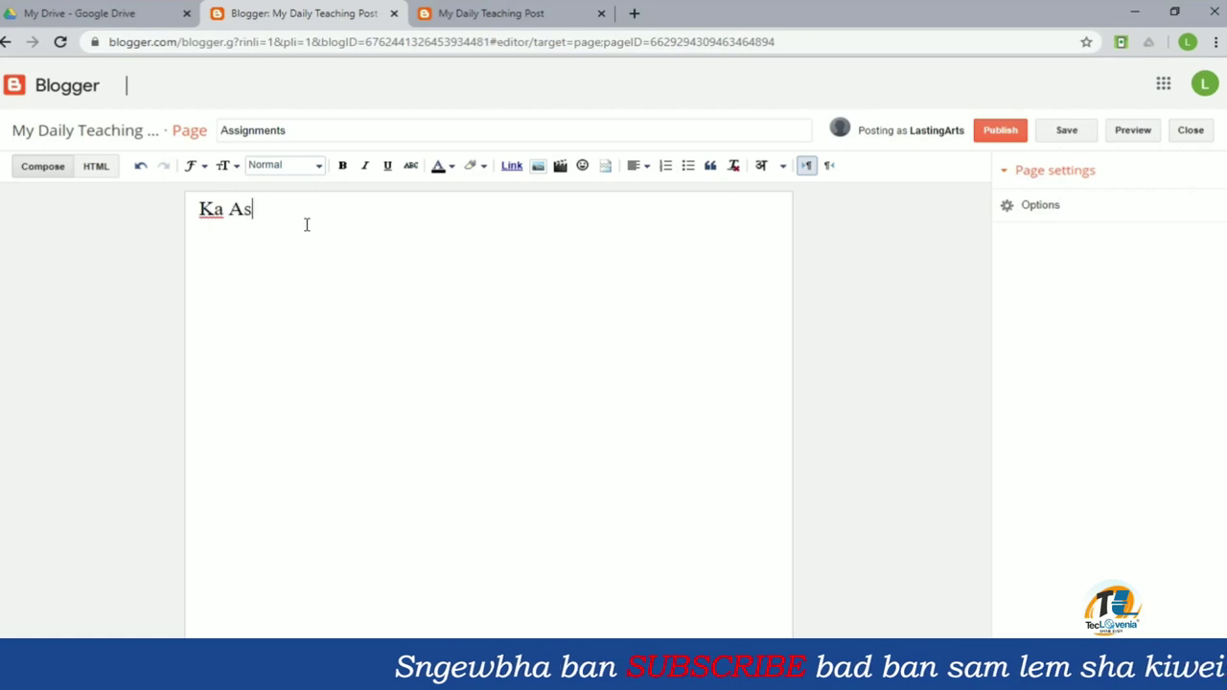
type("signmen")
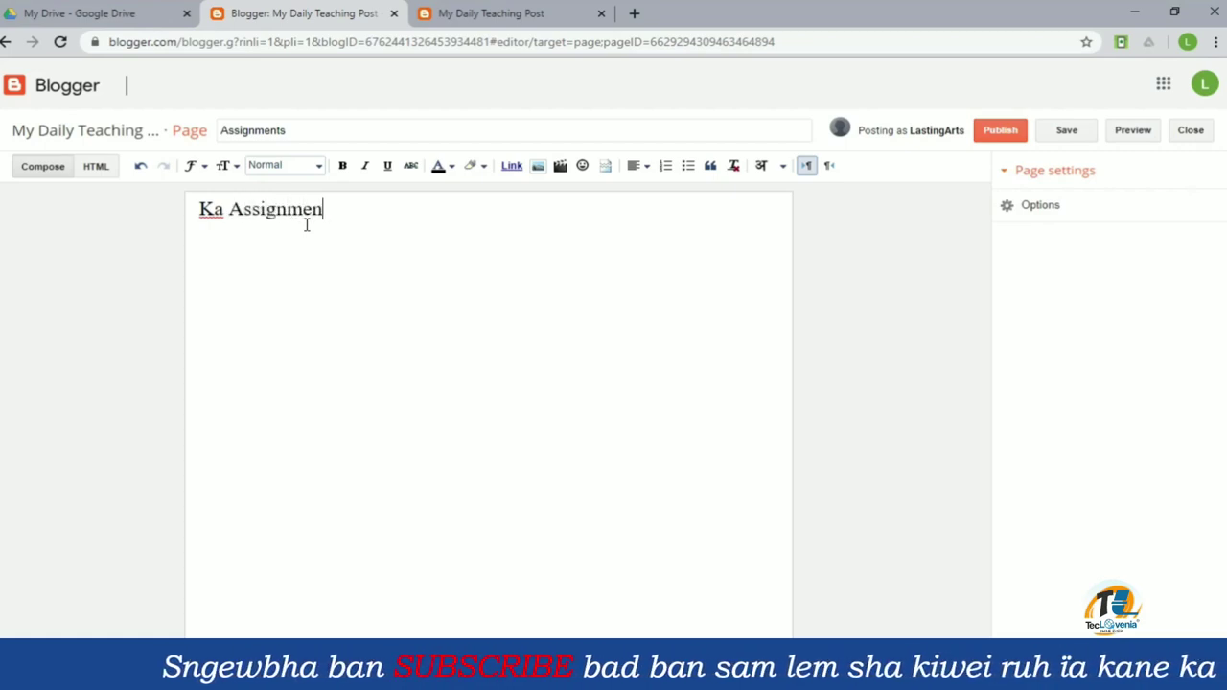
type("t jong ka ")
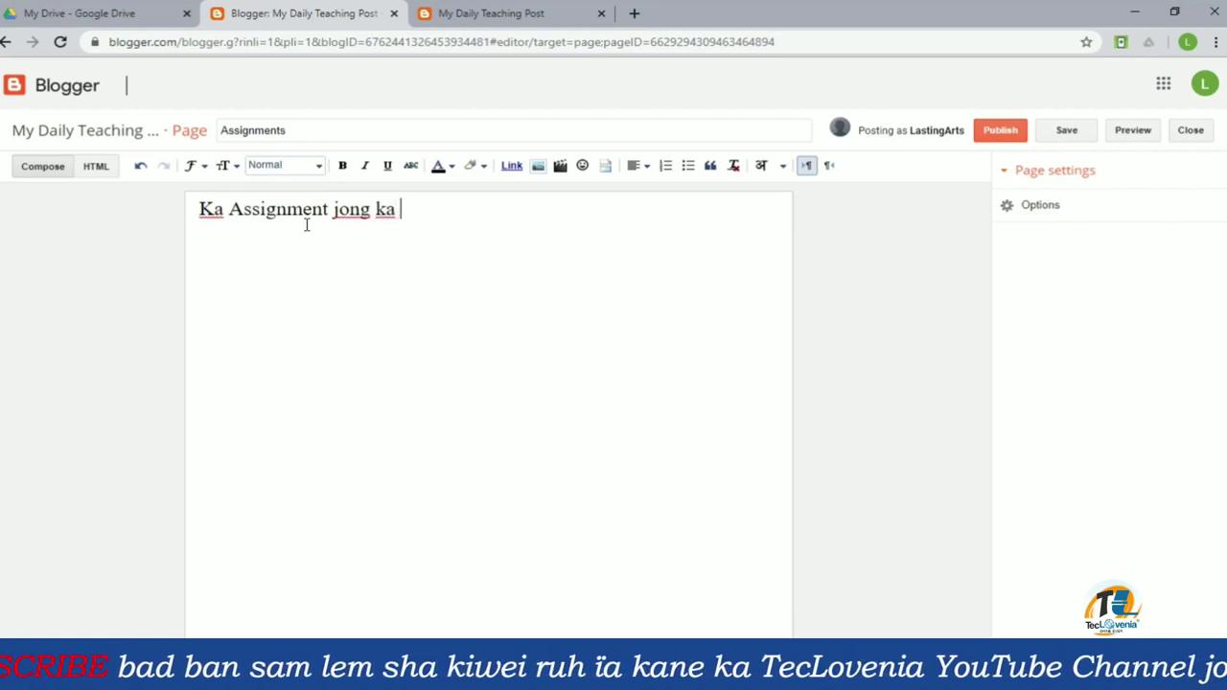
type("Subj")
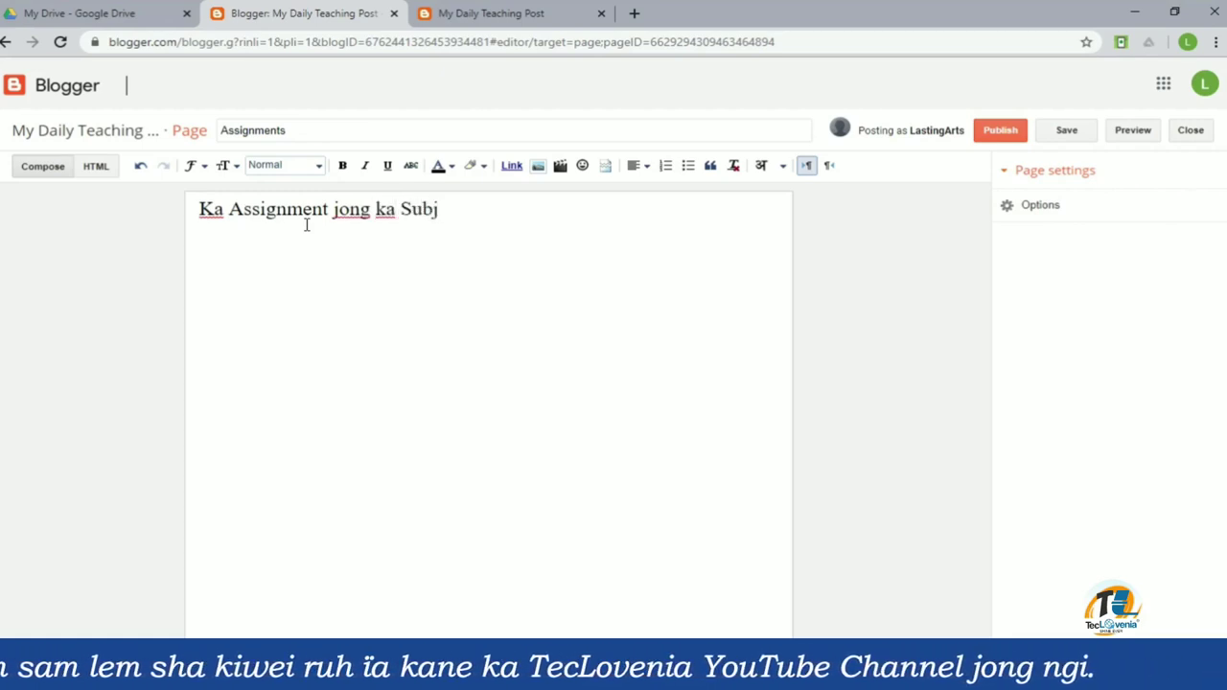
type("ect K")
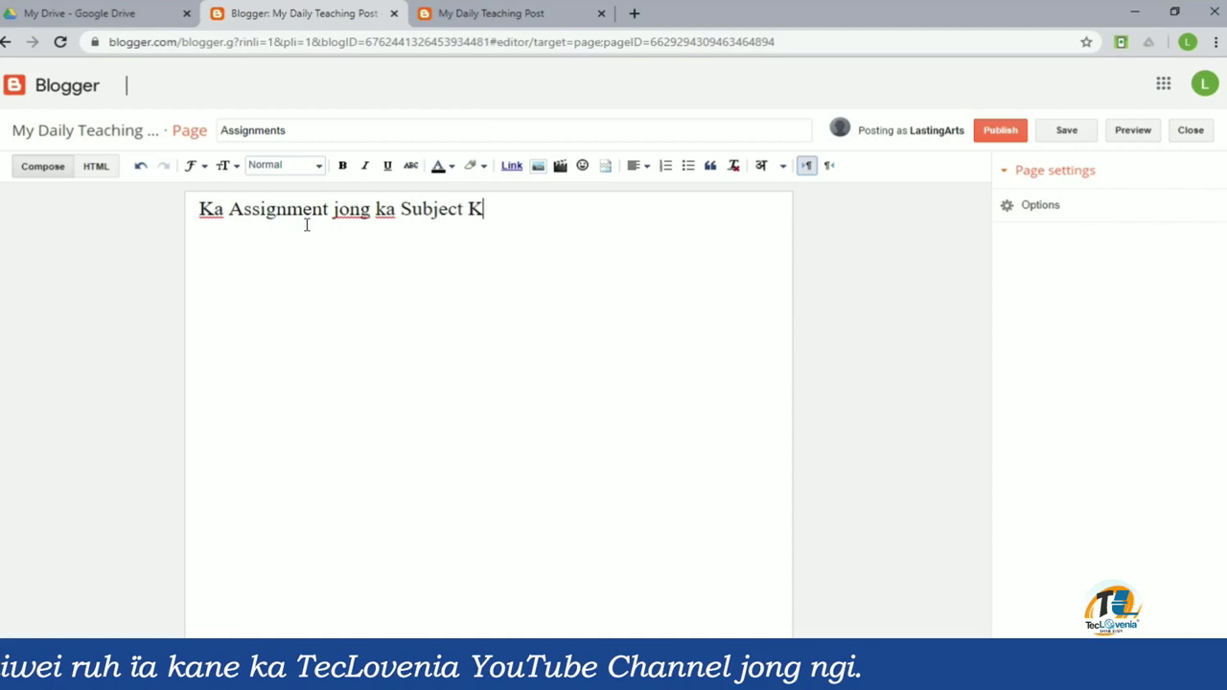
type("hasi")
- Leave a blank line and add "An Assignment on Science" below the Khasi assignment line
key("Return")
key("Return")
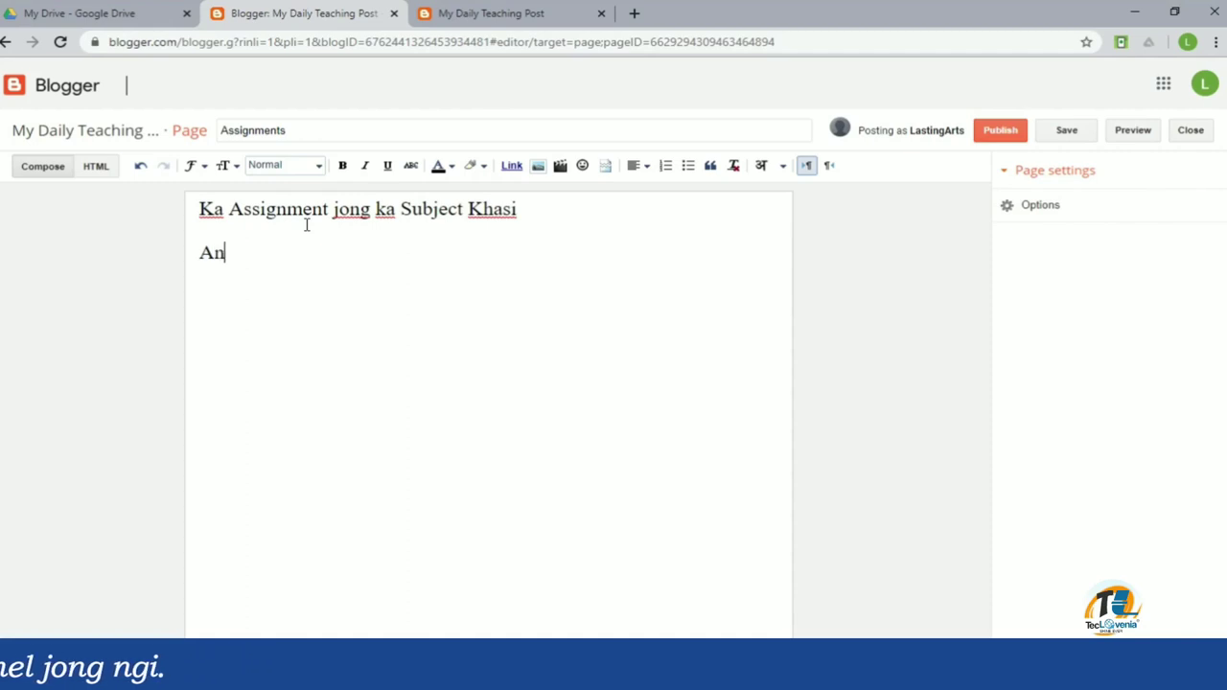
type("An Assign")
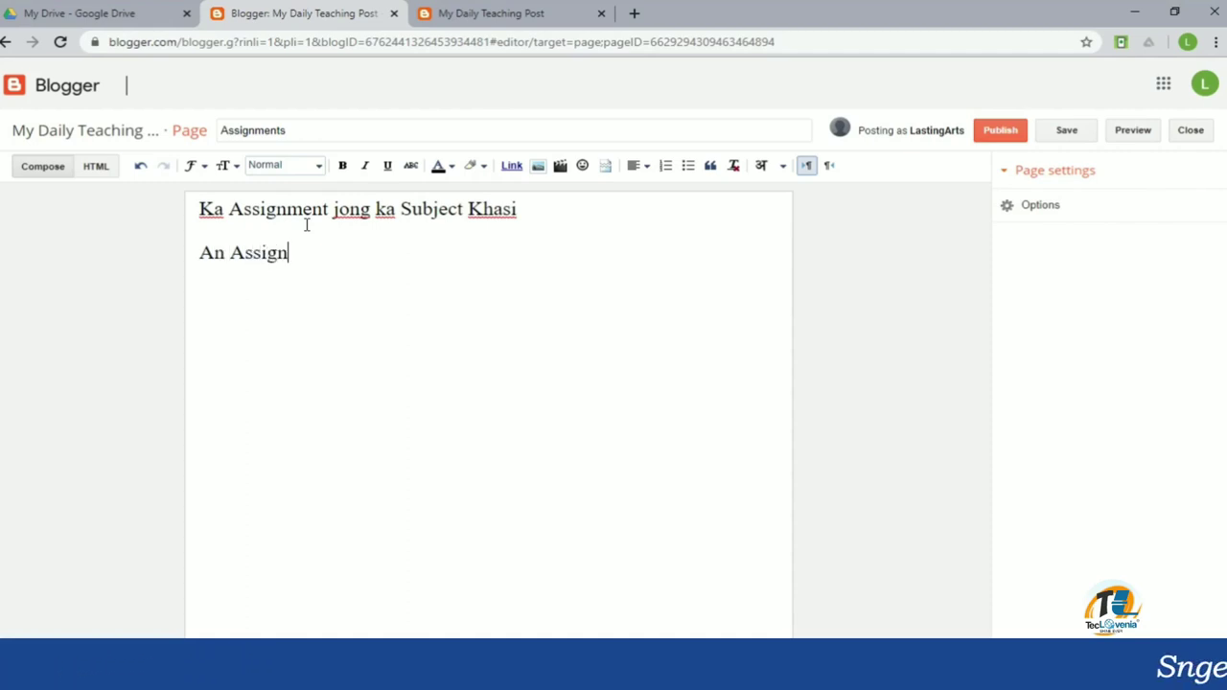
type("ment o")
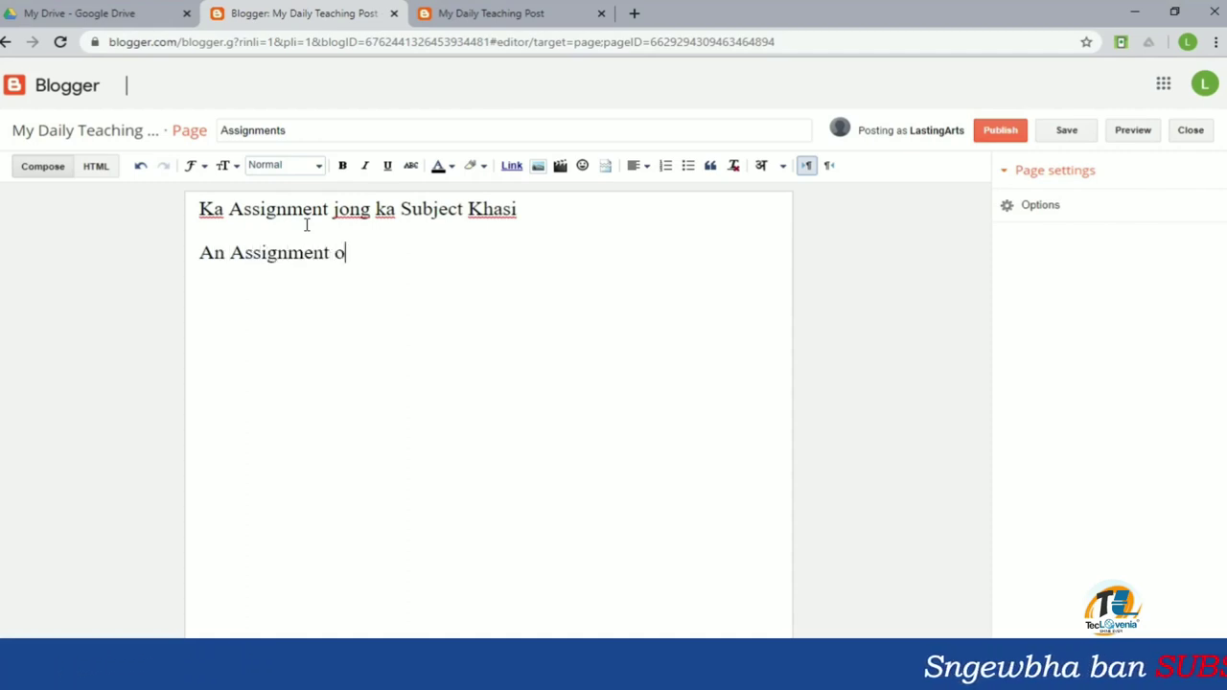
type("n Science")
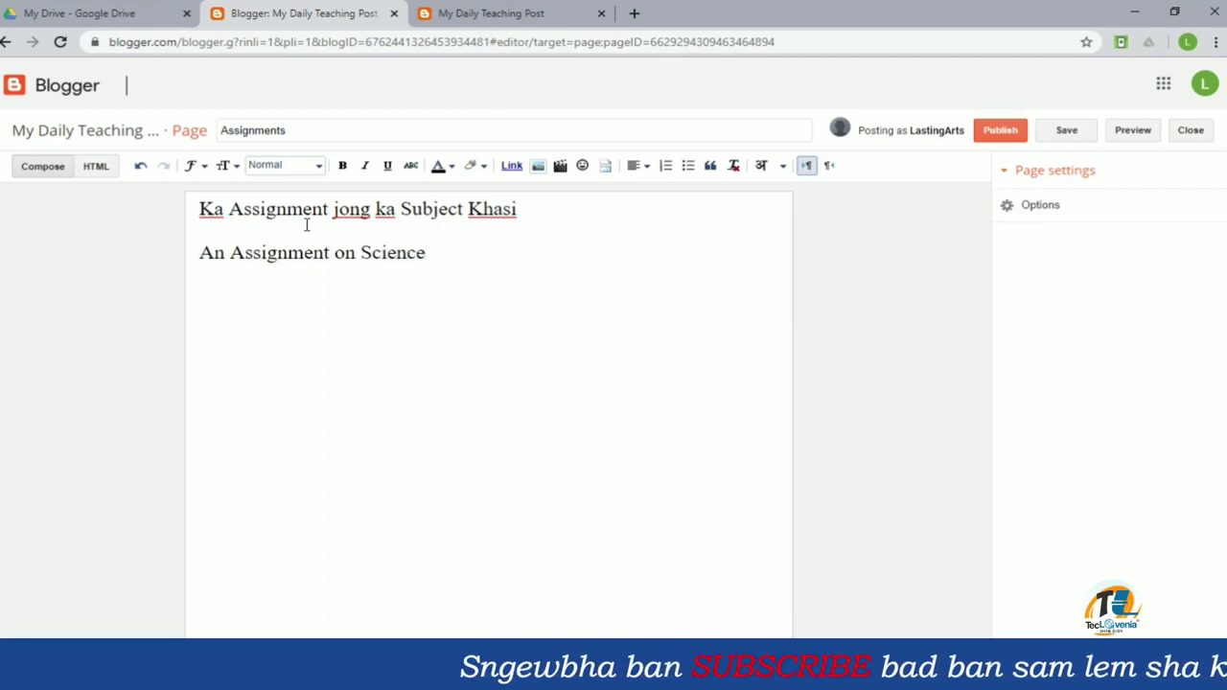
key("Return")
left_click(368, 351)
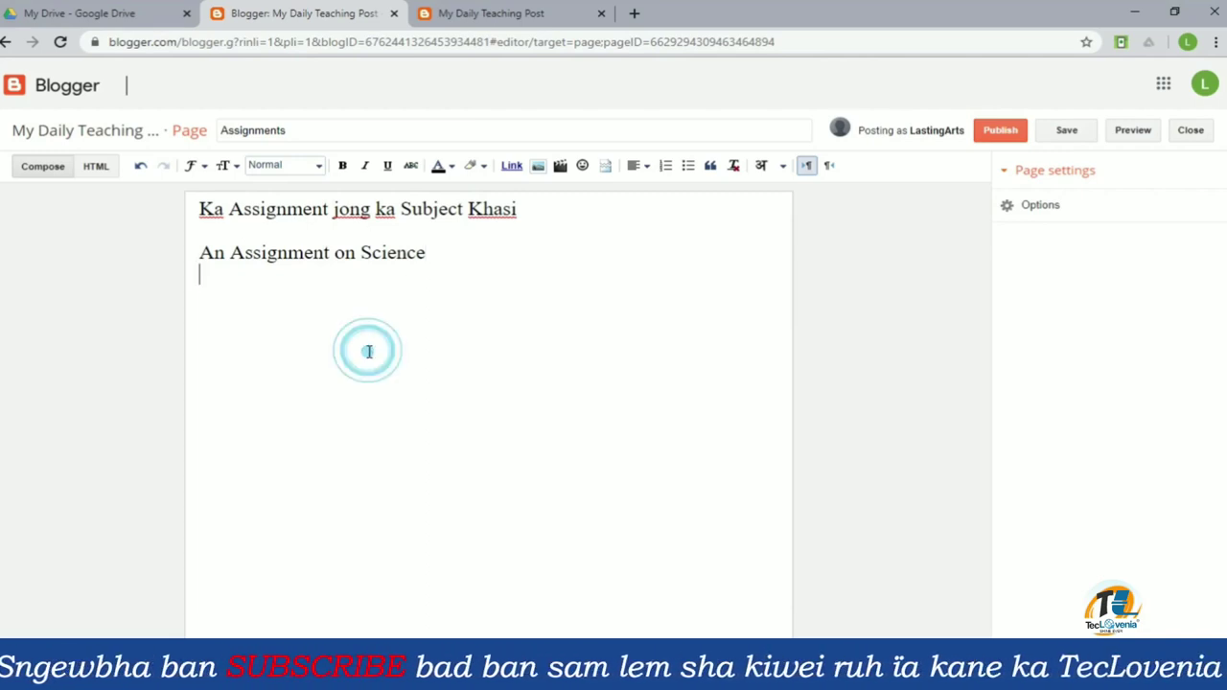
left_click(433, 328)
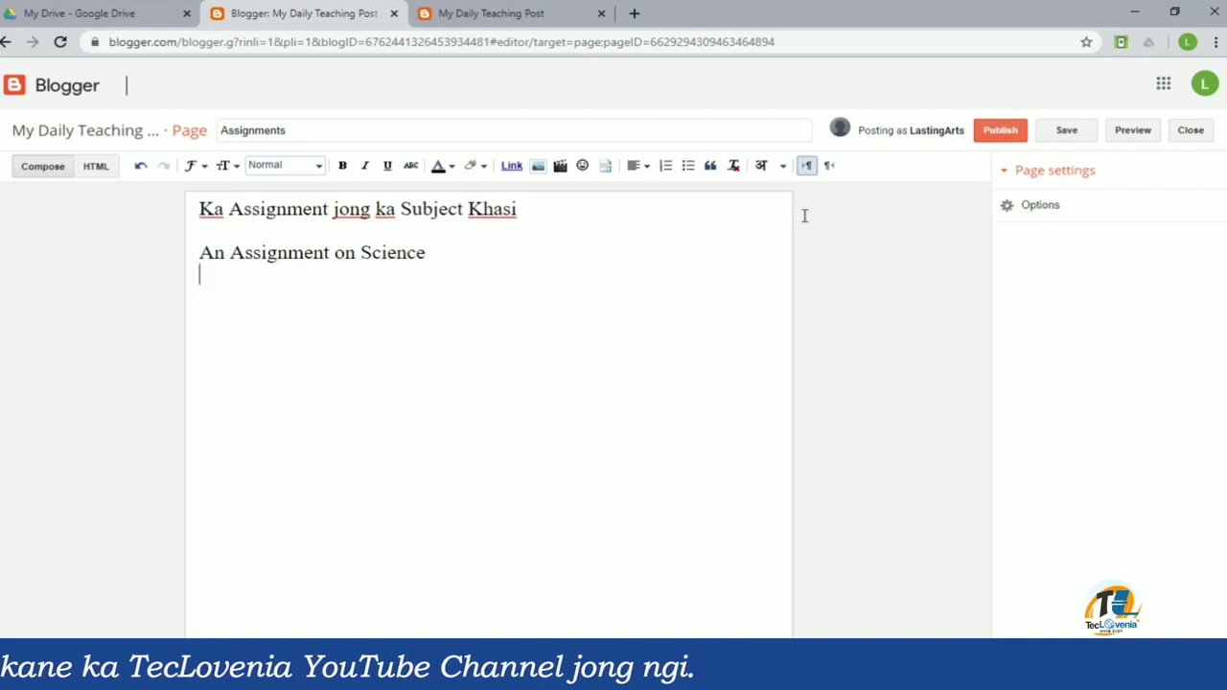
- Set reader comments to Don't allow for the Assignments page and publish it
left_click(1037, 203)
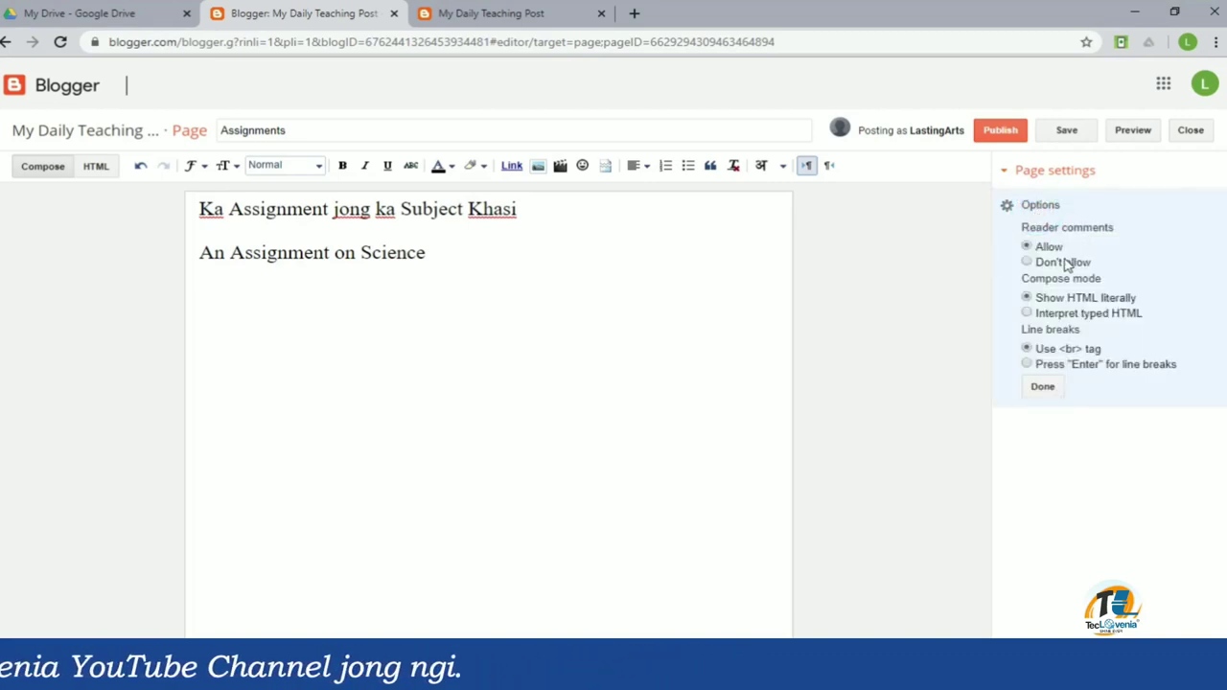
left_click(1027, 261)
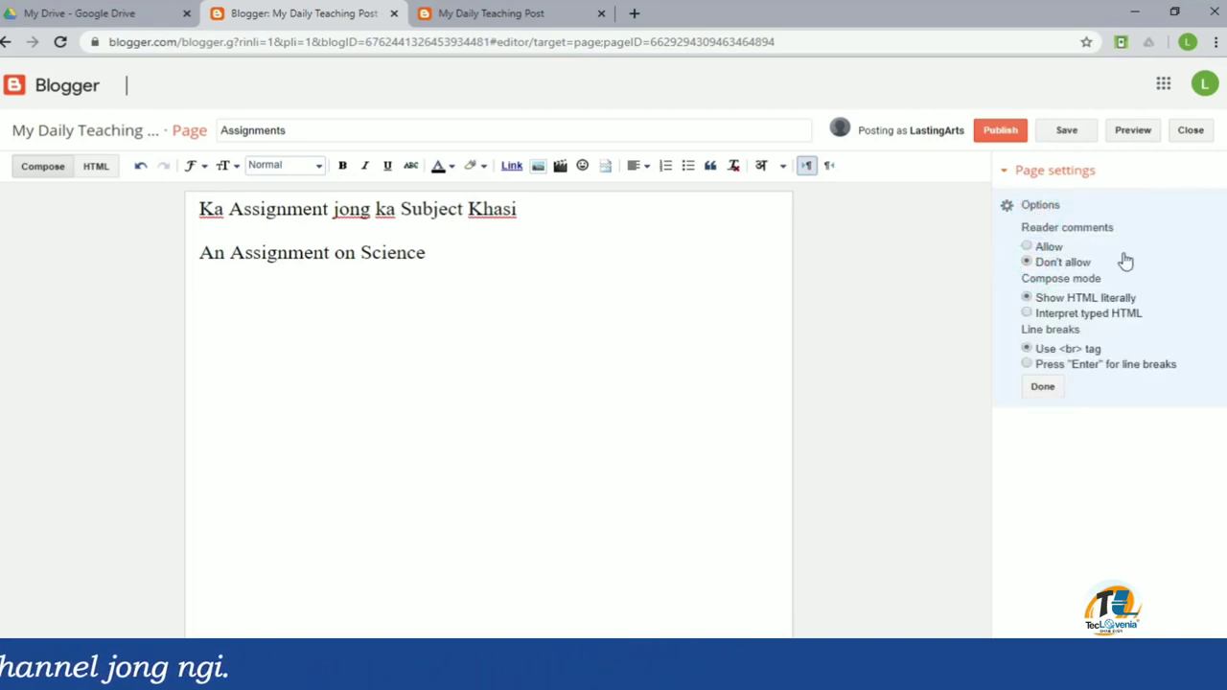
left_click(1043, 388)
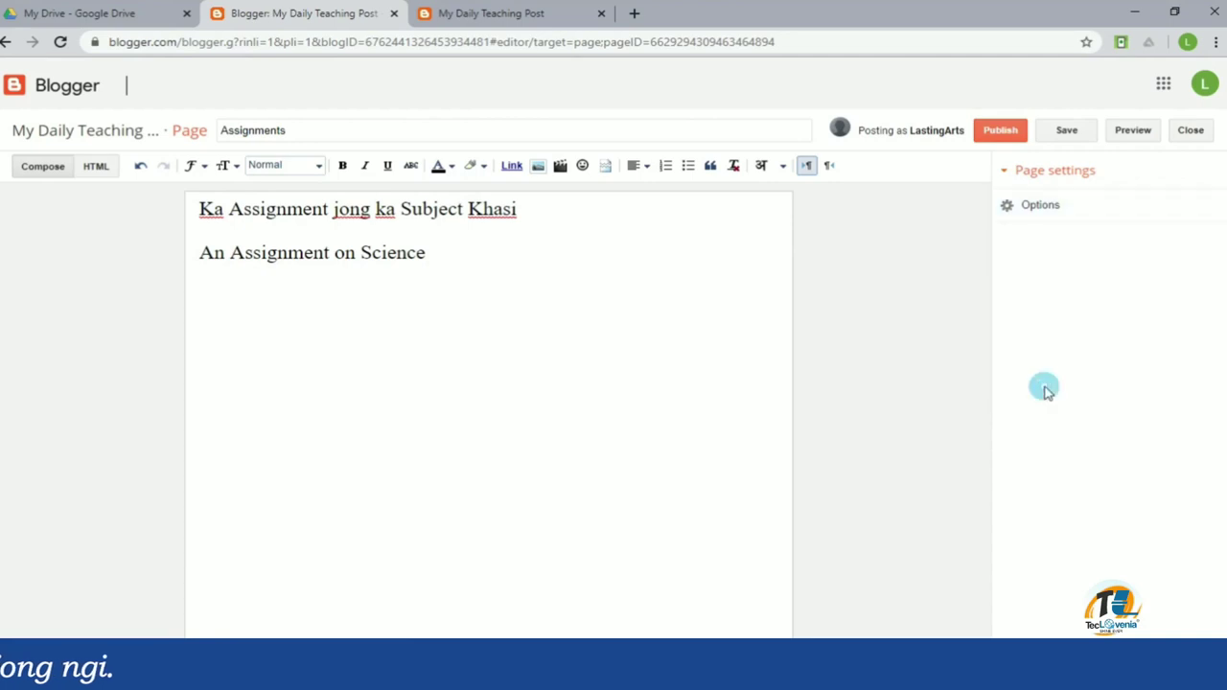
left_click(1002, 133)
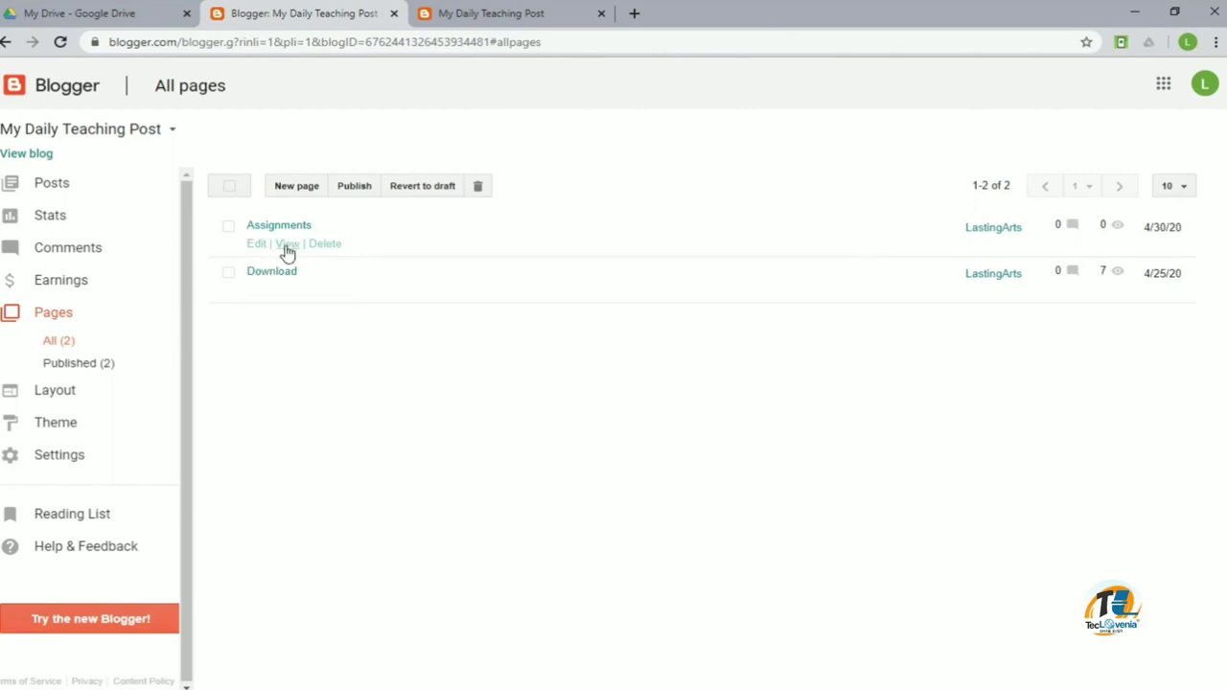
- View the published Assignments page, copy its web address, and close its view
left_click(285, 245)
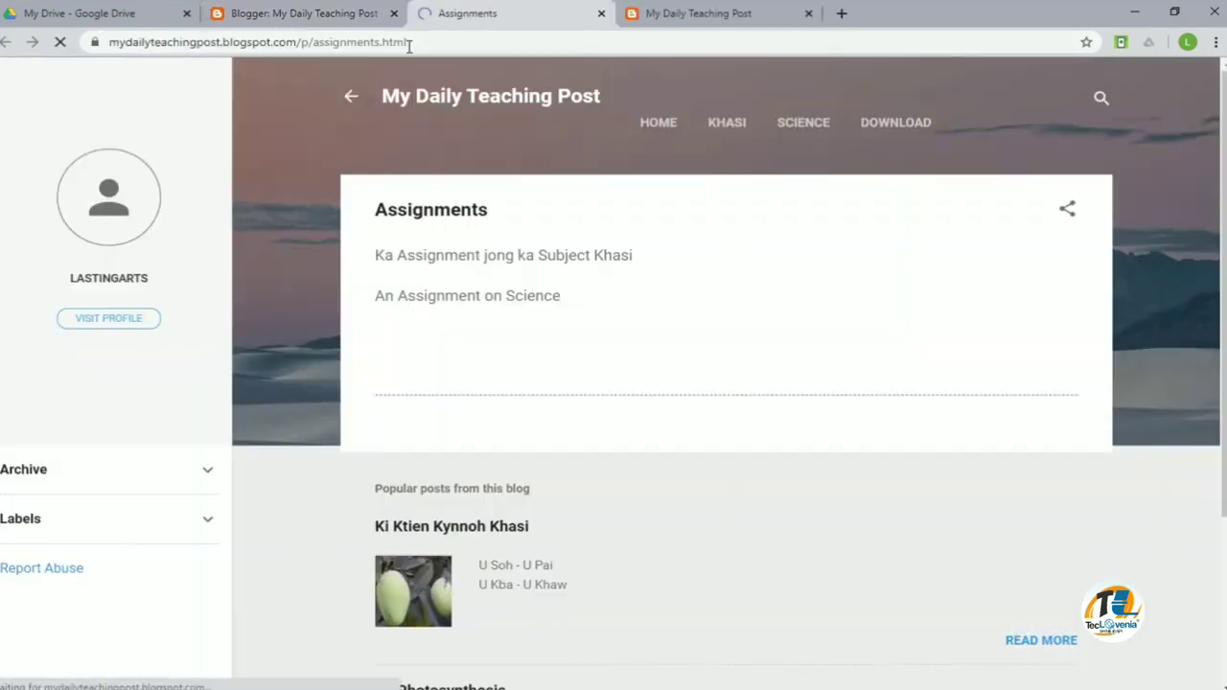
left_click(406, 42)
right_click(409, 44)
left_click(456, 133)
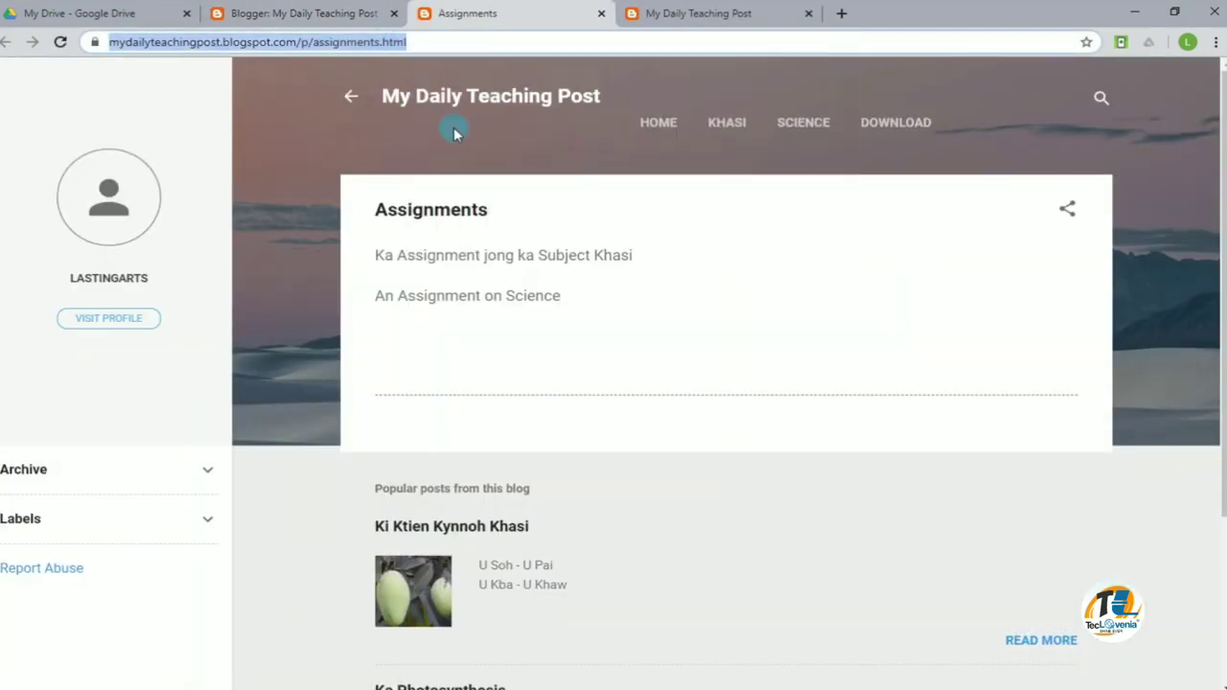
left_click(601, 14)
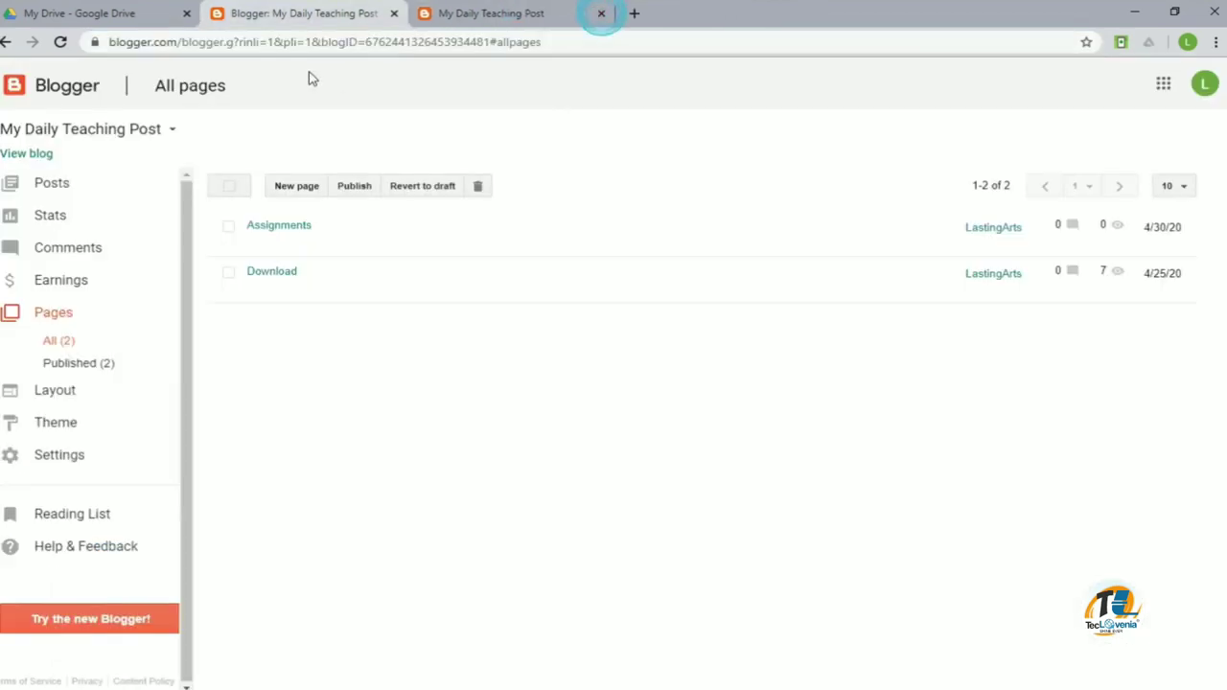
- Open the configuration of the Pages gadget under Page List (Top) in the blog layout
left_click(70, 386)
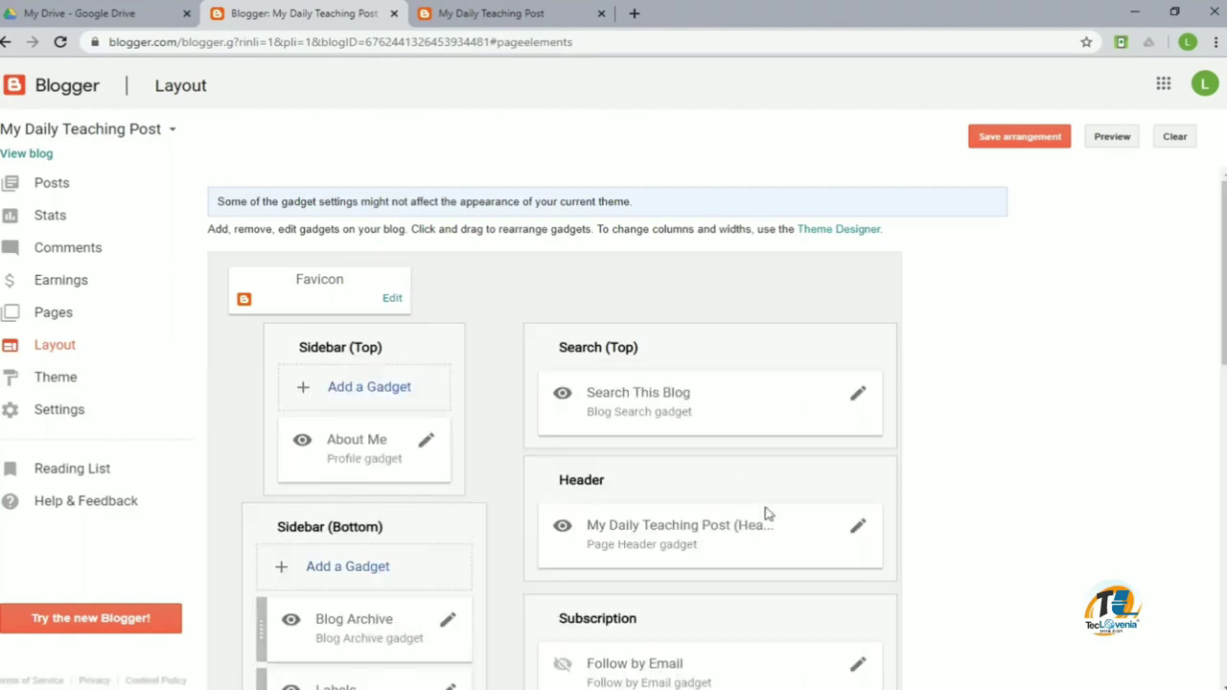
scroll(816, 528, "down", 5)
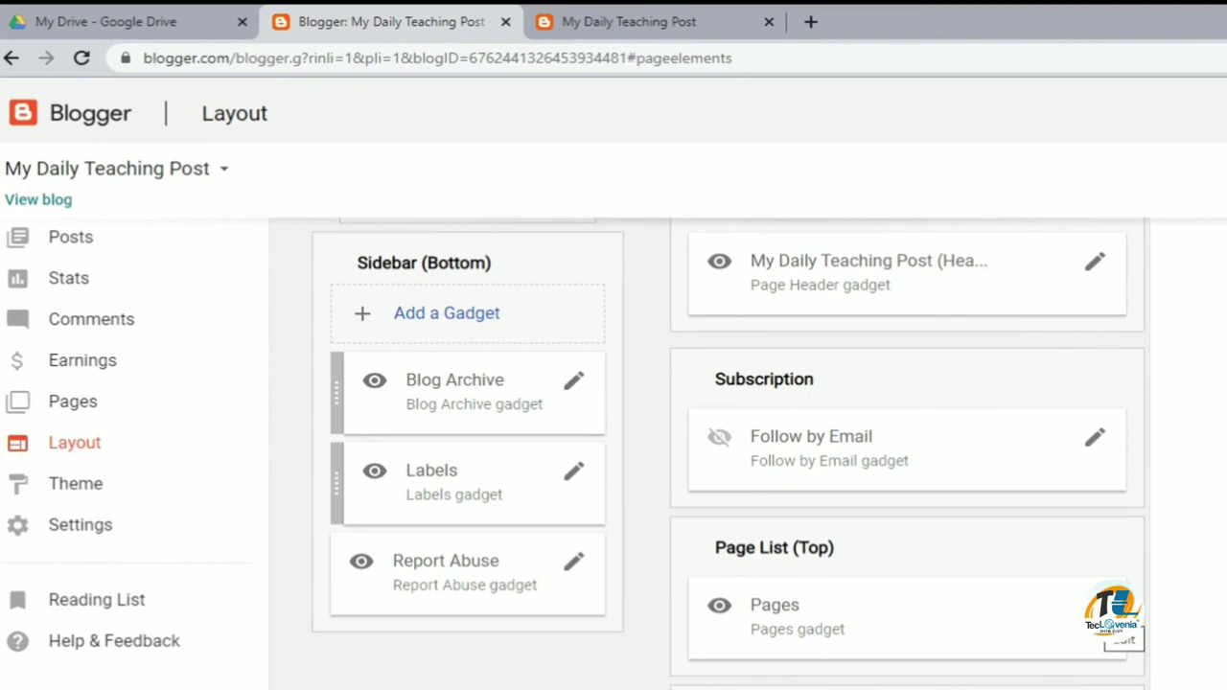
left_click(1095, 605)
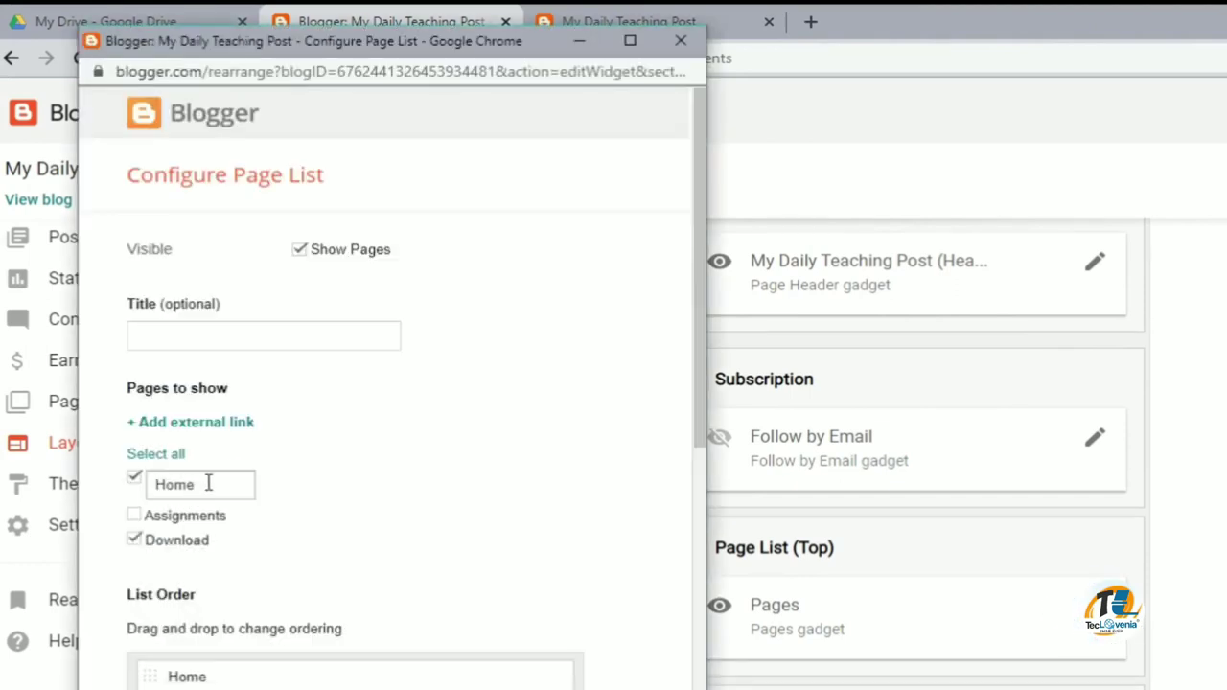
left_click(195, 342)
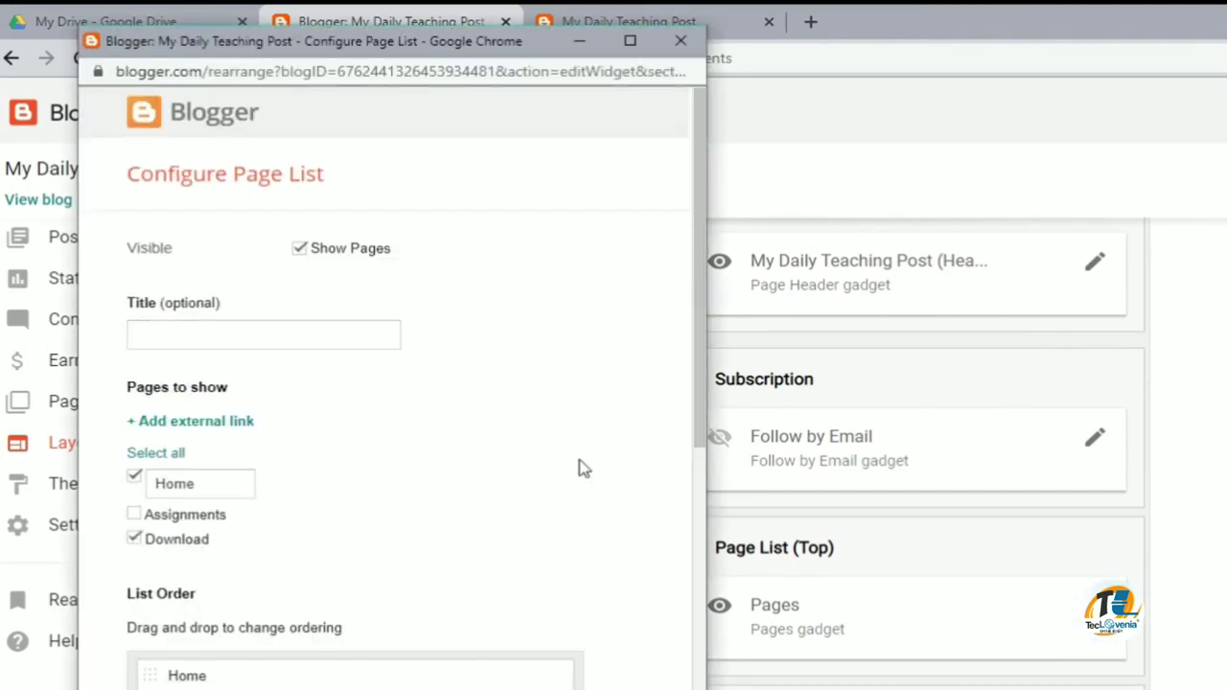
scroll(578, 468, "down", 2)
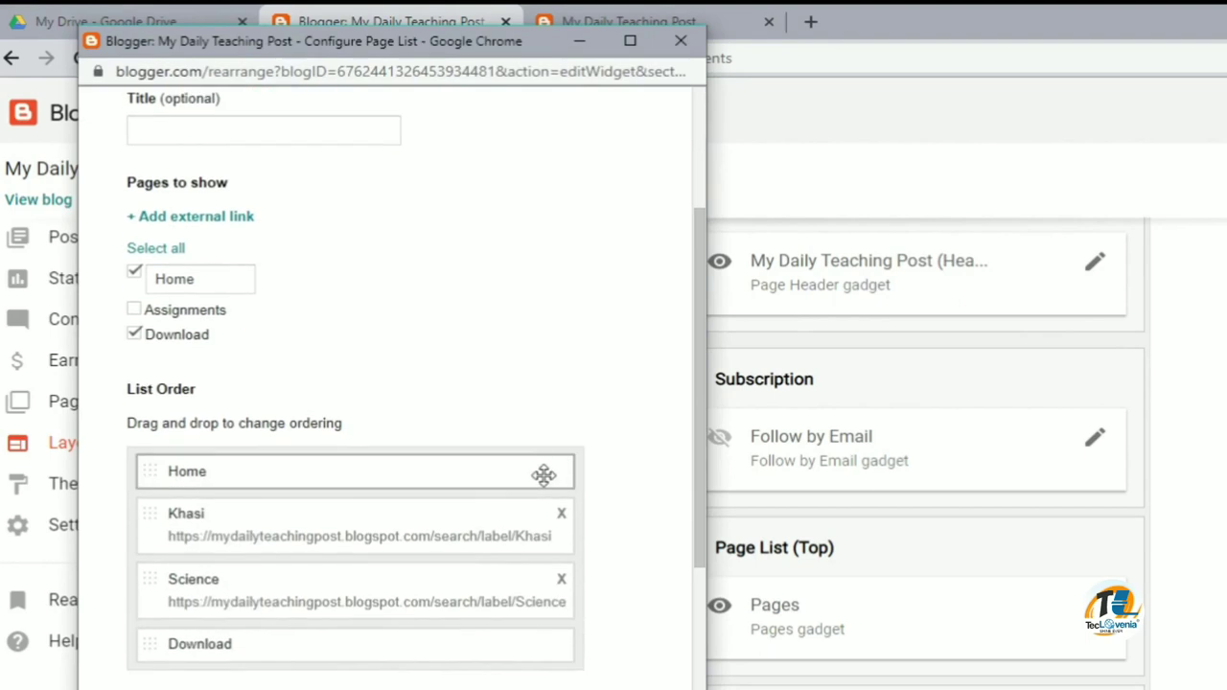
left_click(206, 217)
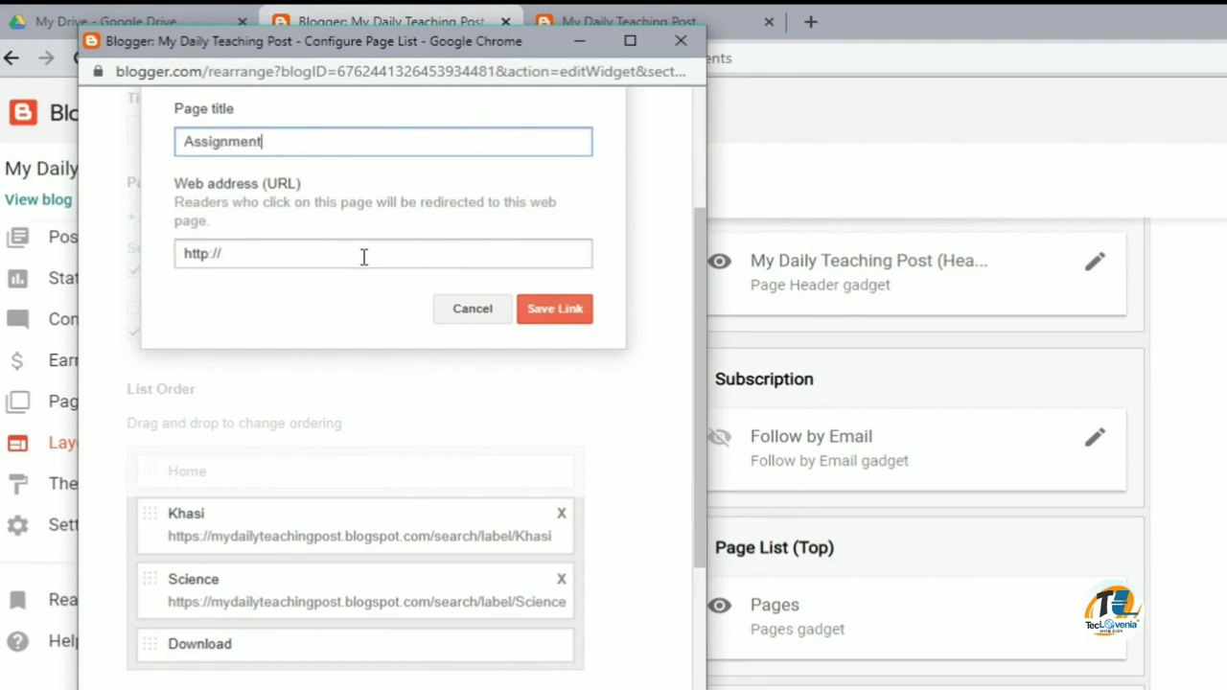
left_click(363, 256)
left_click(363, 256)
key("ctrl+a")
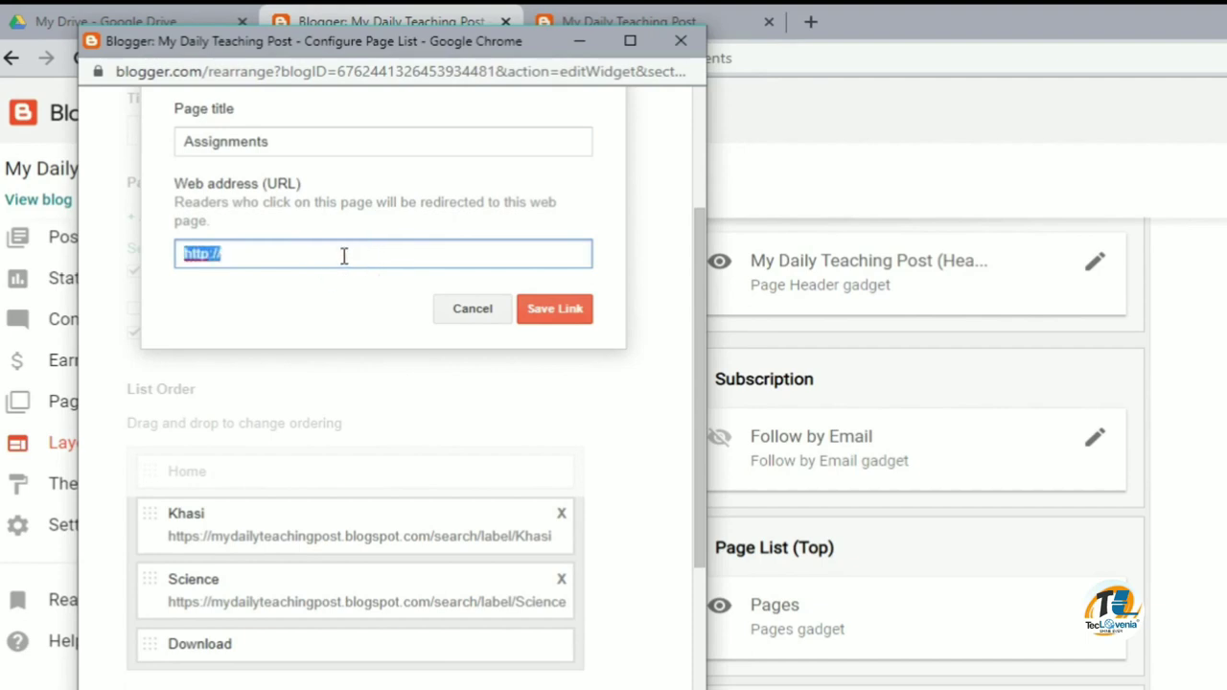
right_click(192, 255)
left_click(273, 464)
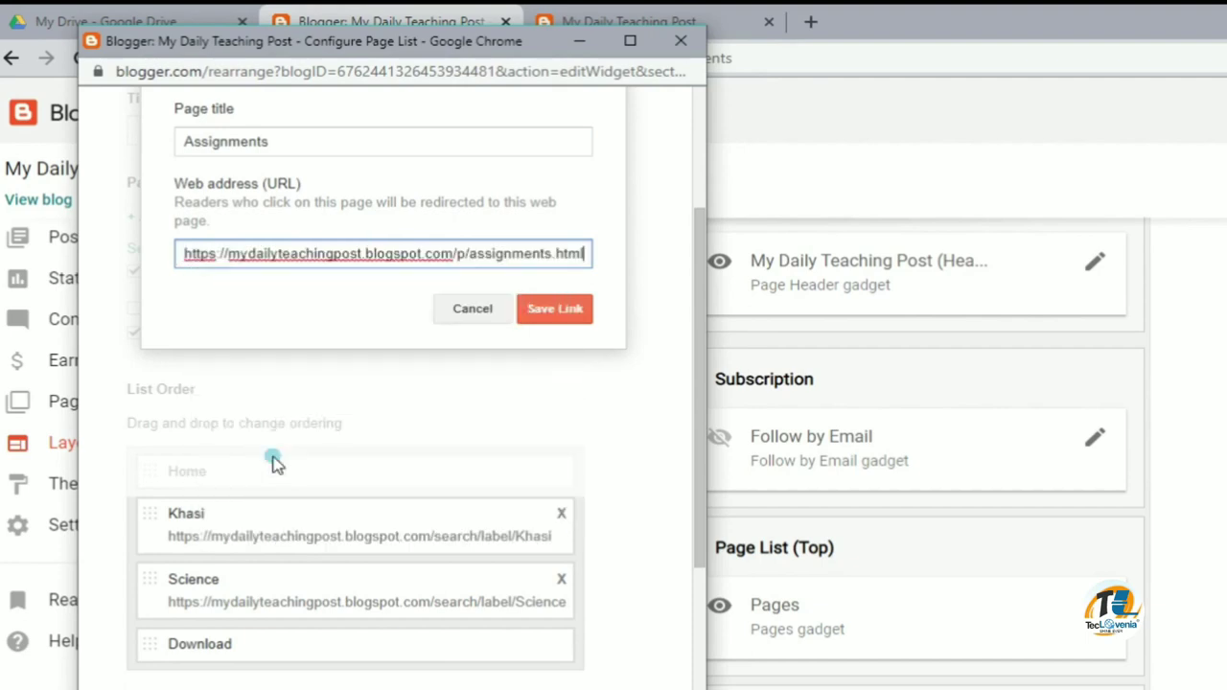
left_click(552, 309)
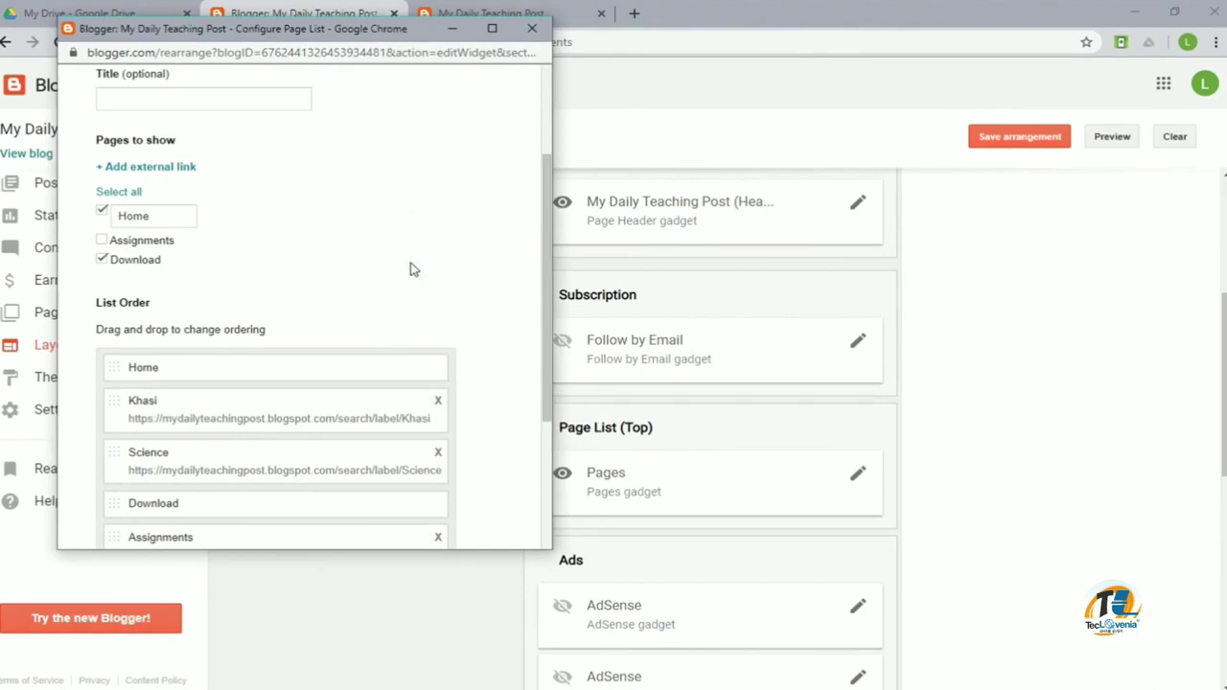
scroll(345, 353, "down", 3)
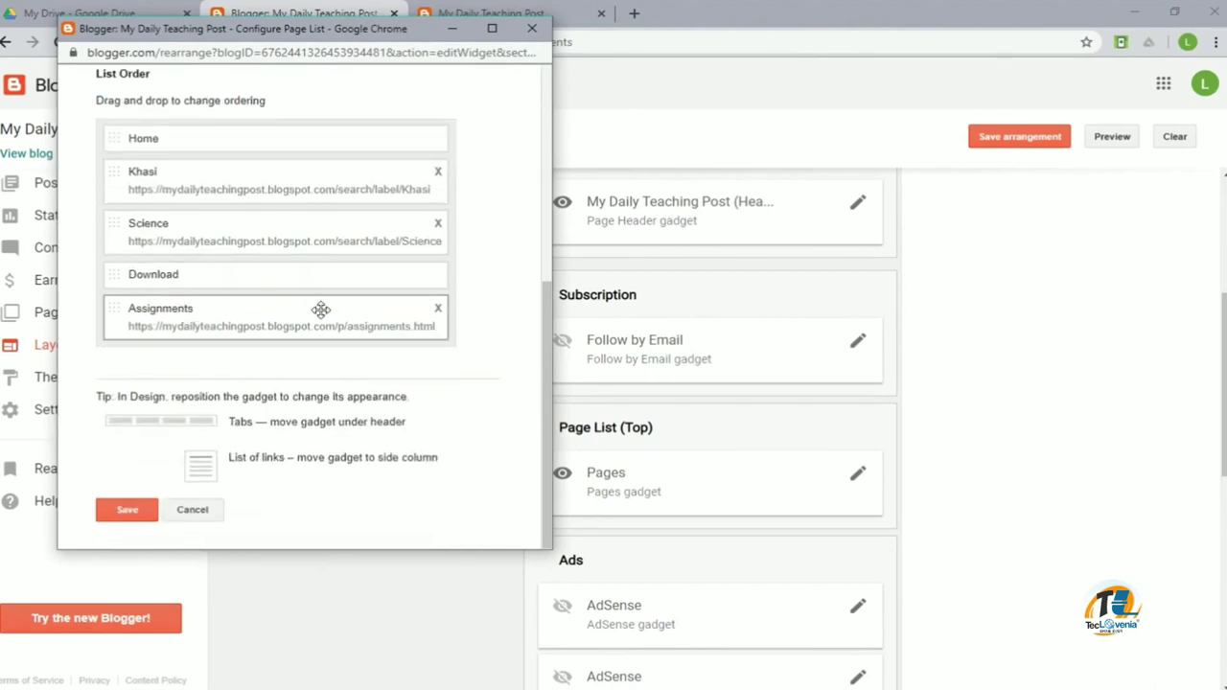
left_click(124, 510)
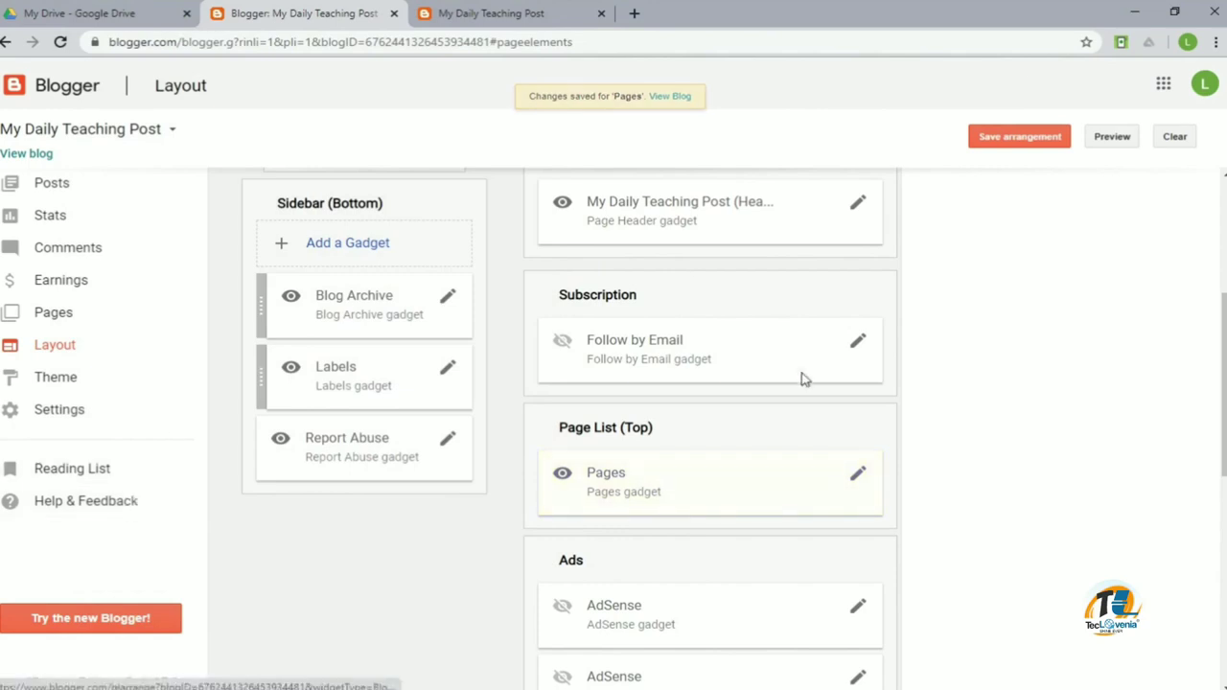
- Reload the live blog, open Assignments from its page menu and check the Khasi and Science assignment lines
left_click(487, 15)
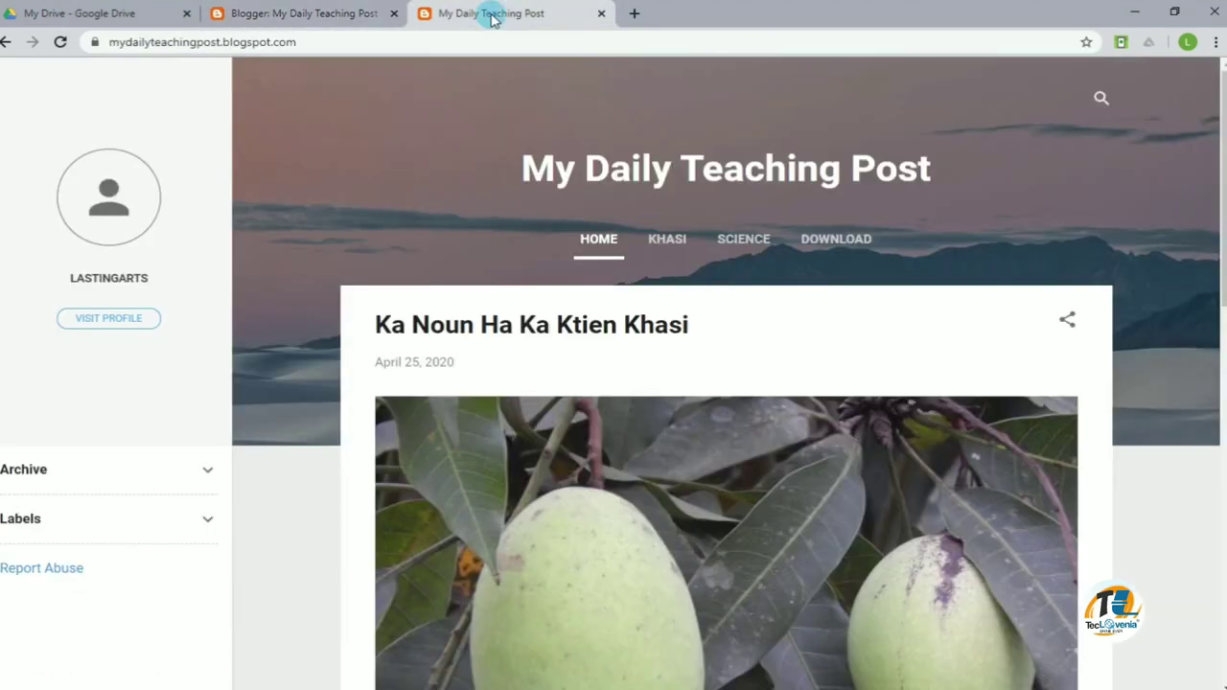
left_click(60, 43)
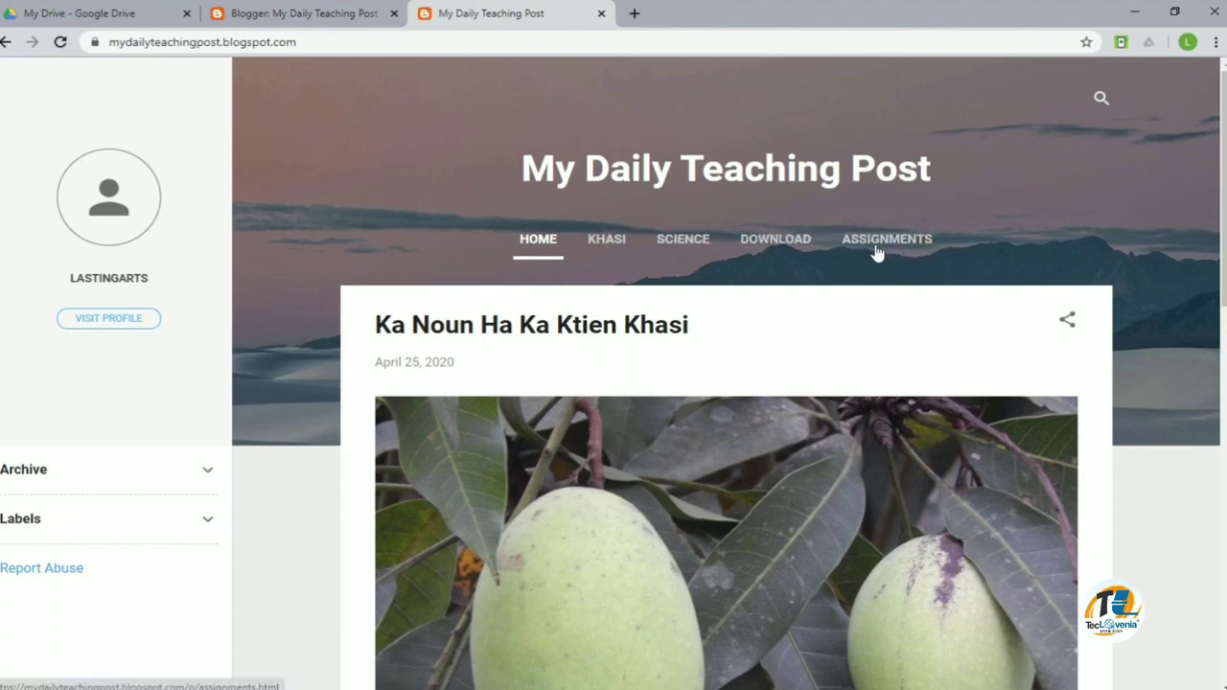
left_click(887, 241)
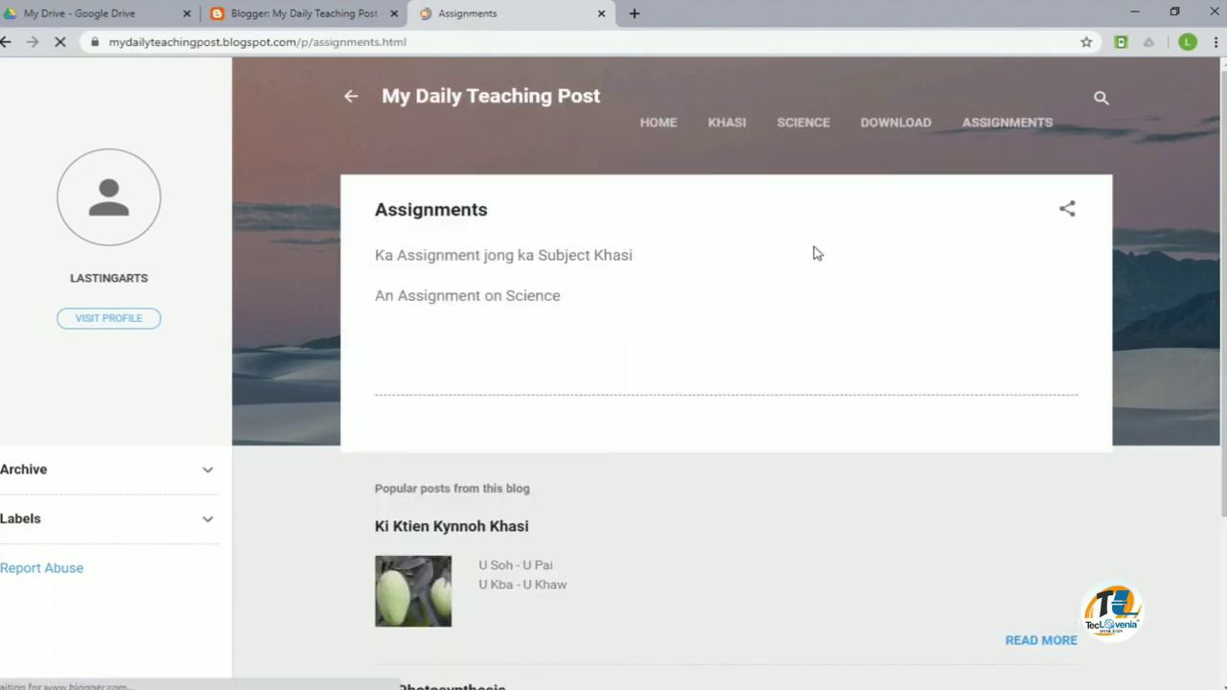
left_click_drag(413, 274, 658, 281)
left_click(654, 278)
left_click(488, 290)
left_click(520, 249)
left_click(501, 291)
left_click(524, 239)
left_click(516, 307)
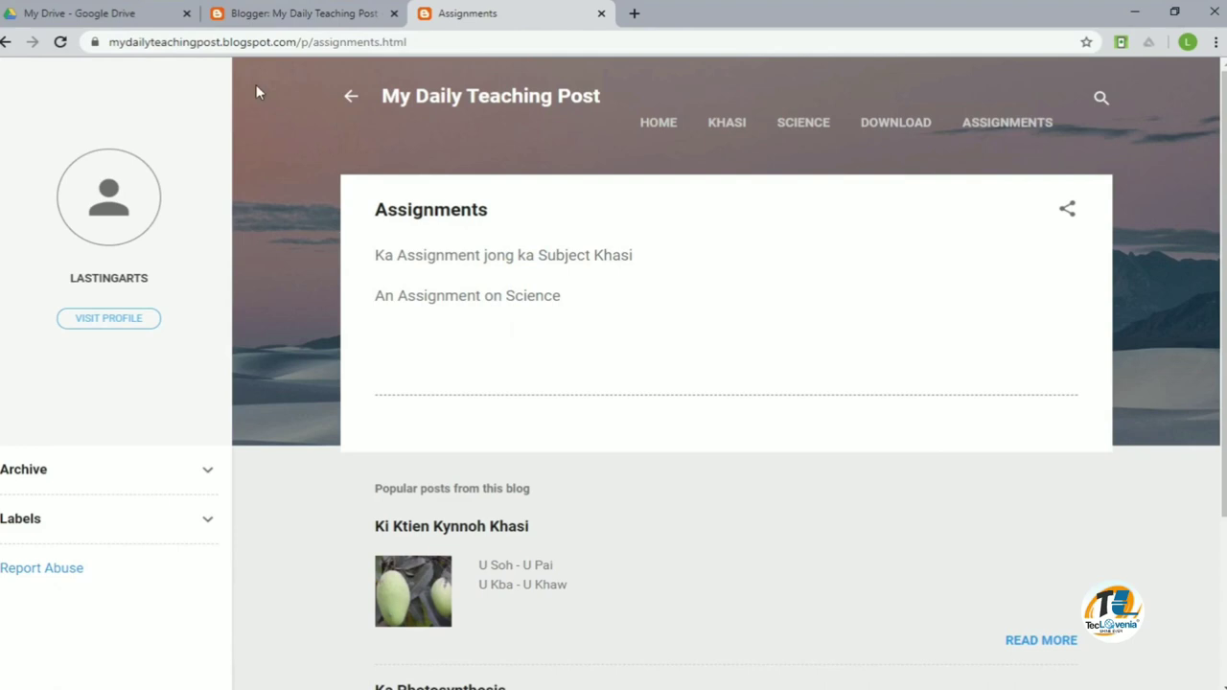
- Create a new blog page titled "Ka Assignment Jong Ka Subject Khasi" with the lines "Ka Noun" and "Katno Jait ka Noun?"
left_click(288, 19)
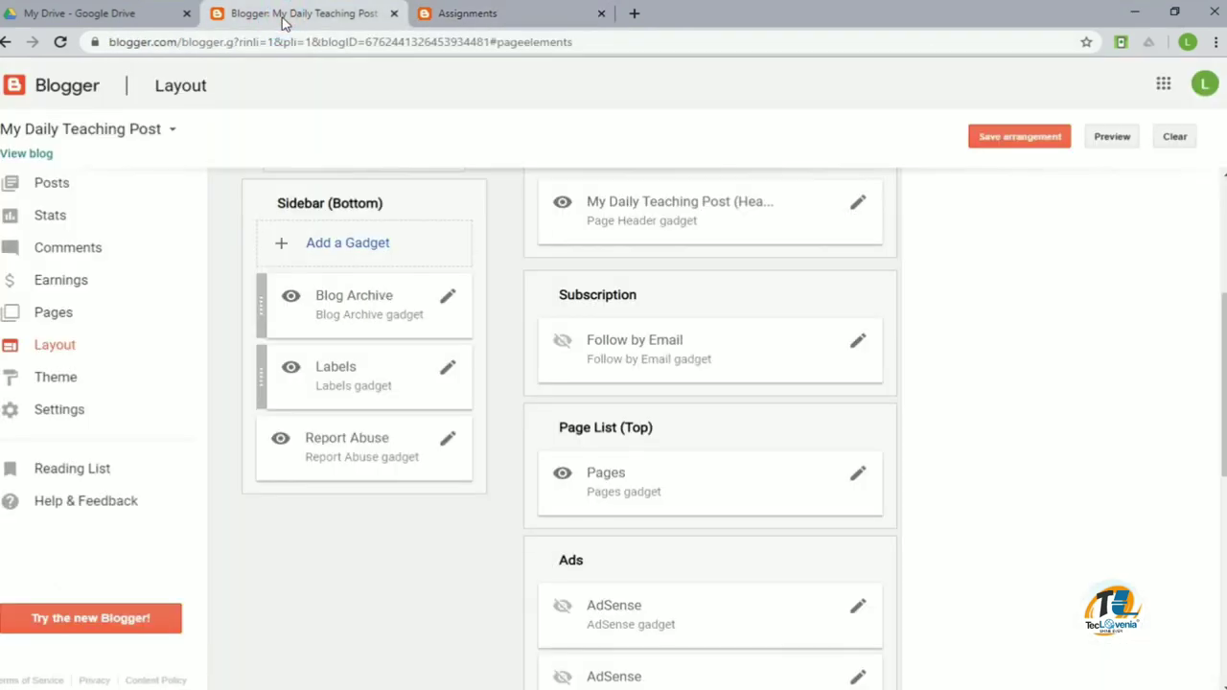
left_click(52, 318)
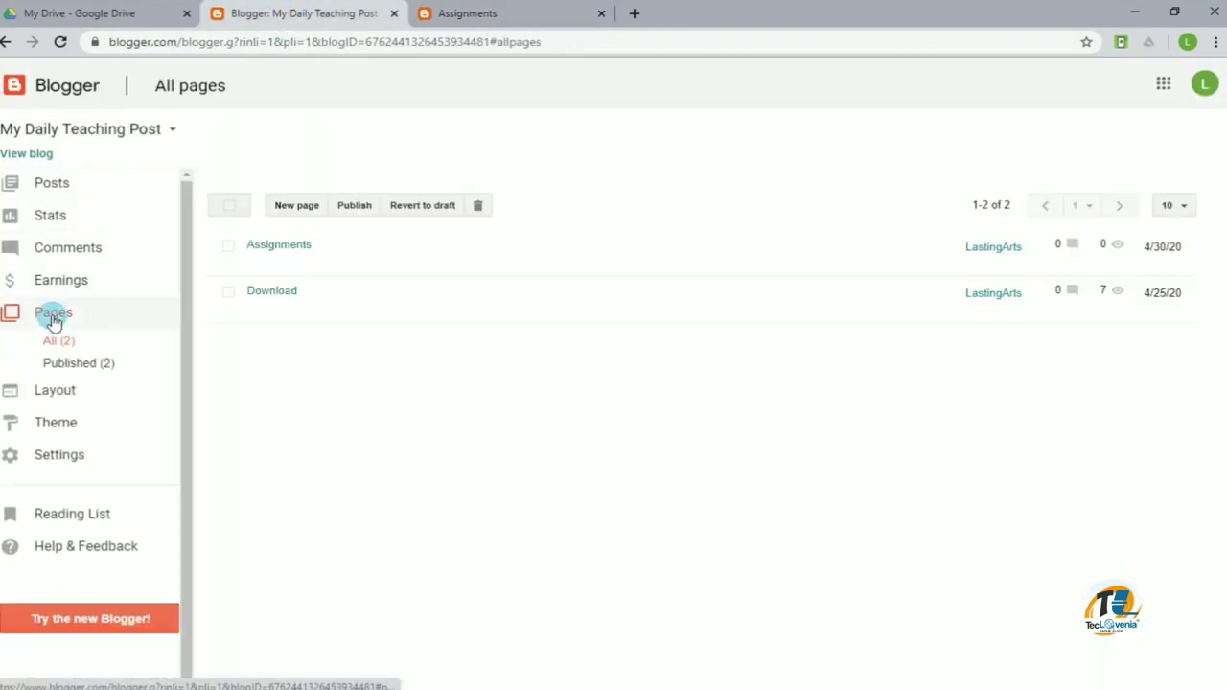
left_click(298, 205)
left_click(293, 137)
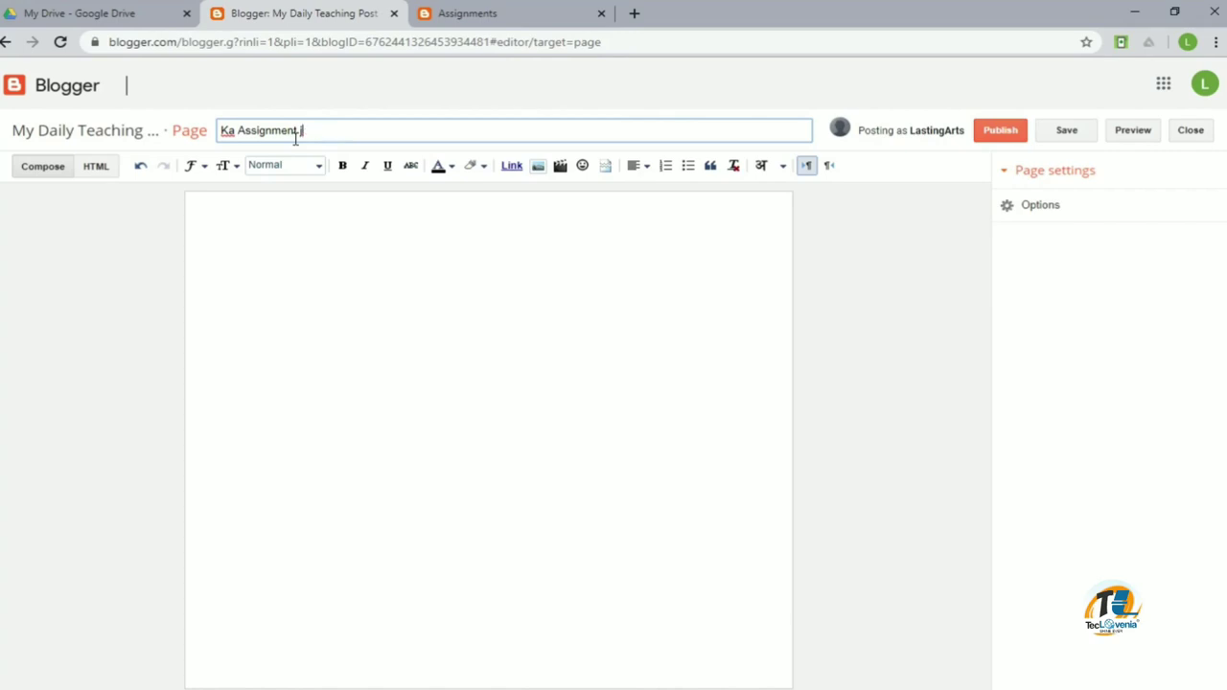
type("Jong Ka Subject Khasi")
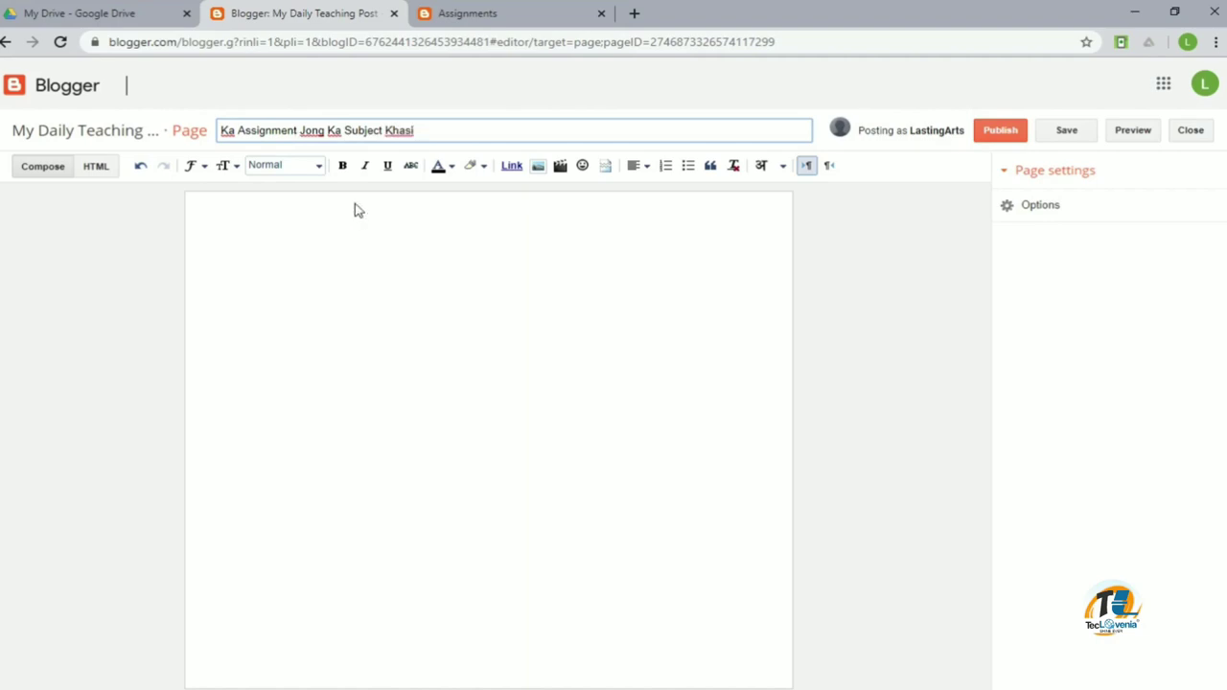
left_click(355, 224)
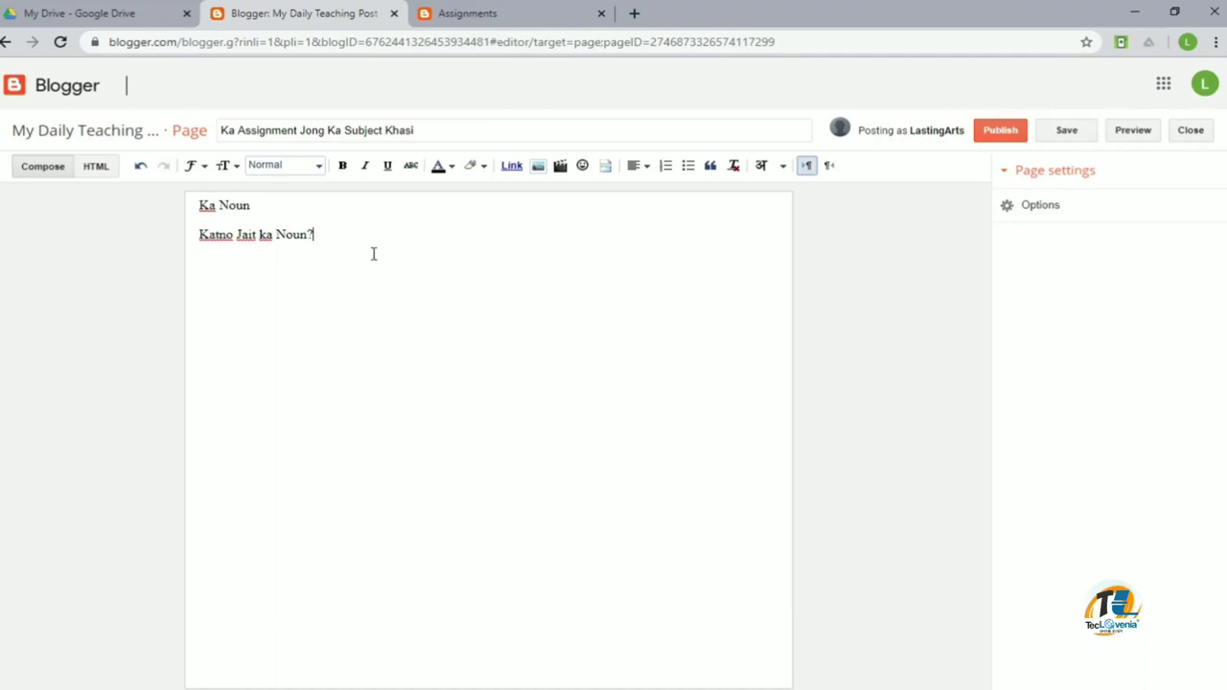
- Add the paragraph "Bad kumta ter ter kiba phi lah ban leh hi ia kaba donkam. Kane ka long tang ka nuksa kaba ngi pyni." below
left_click(372, 254)
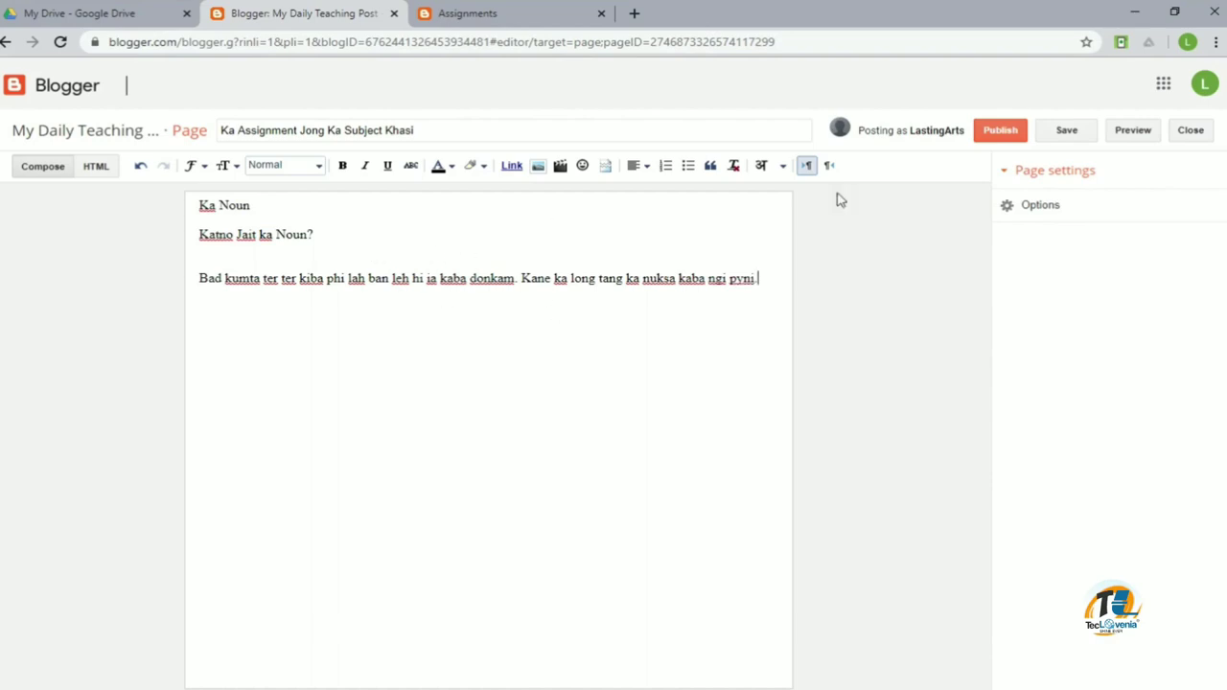
- Set reader comments to Don't allow for the Khasi assignment page and publish it
left_click(1064, 203)
left_click(1035, 259)
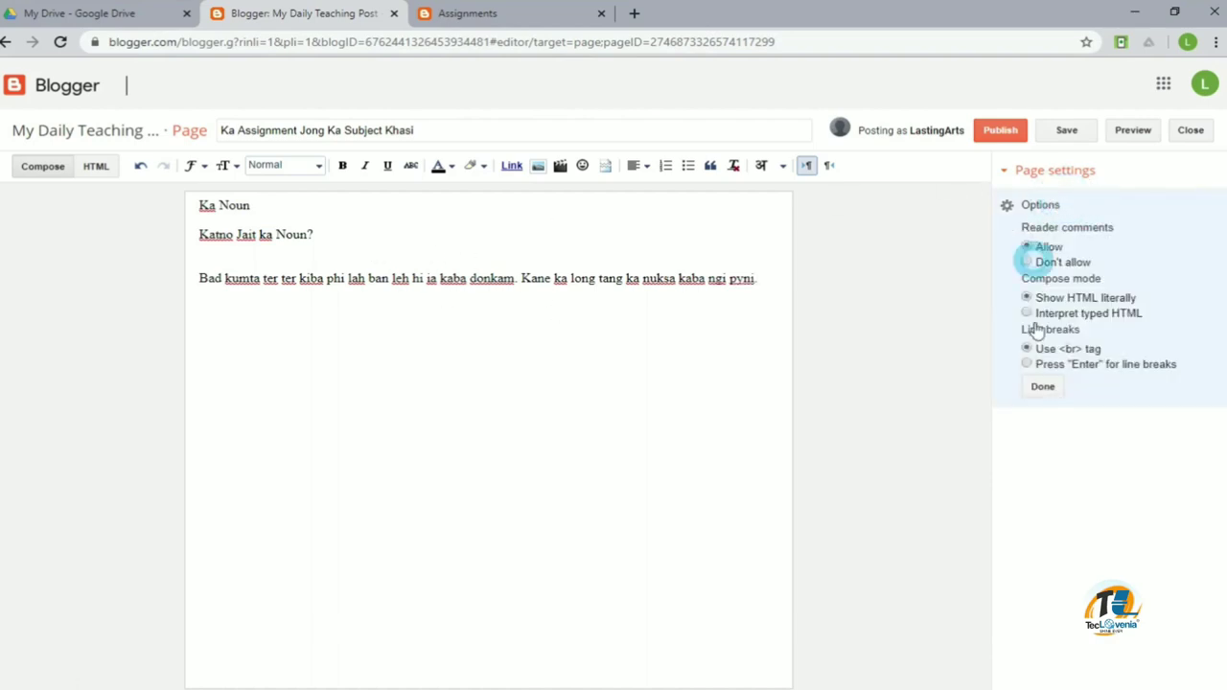
left_click(1045, 386)
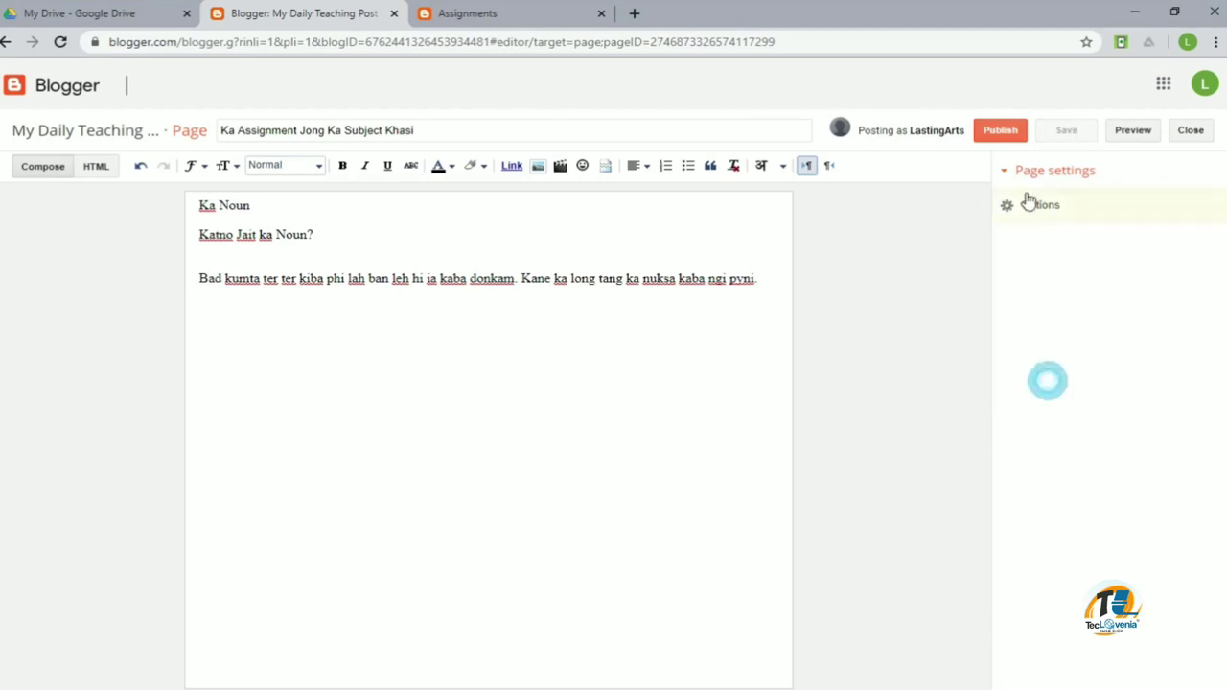
left_click(1007, 135)
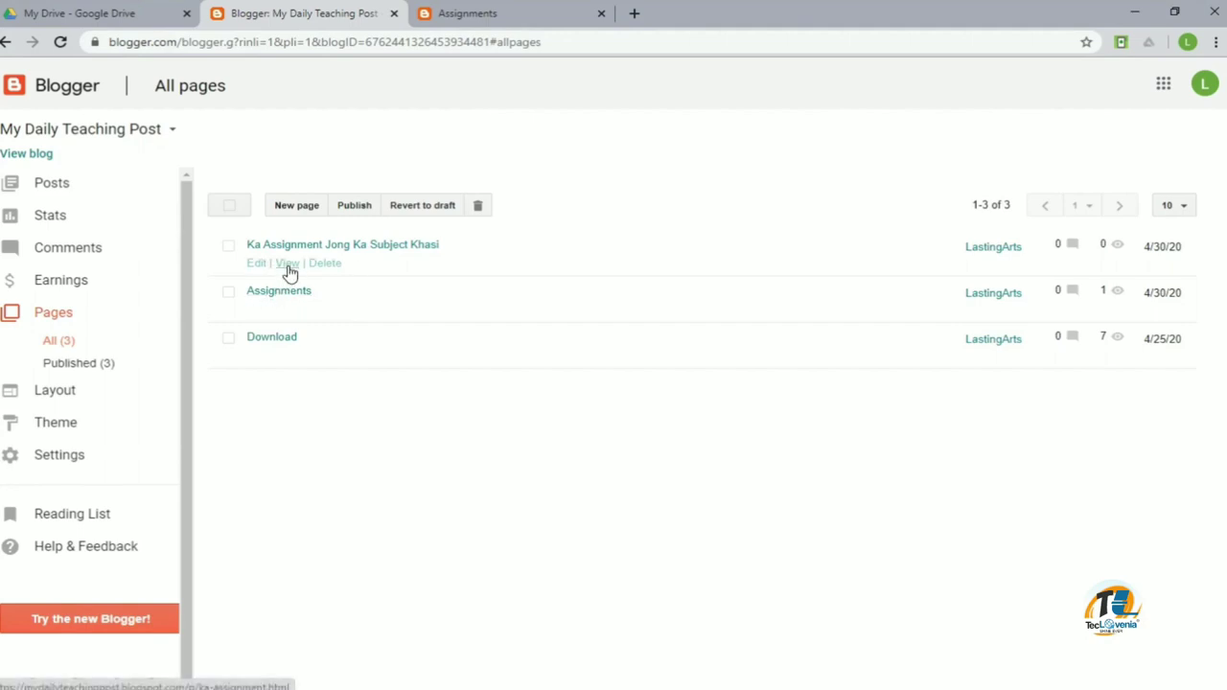
- View the published Khasi assignment page, copy its web address, and close its view
left_click(288, 267)
left_click(419, 42)
right_click(422, 44)
left_click(474, 129)
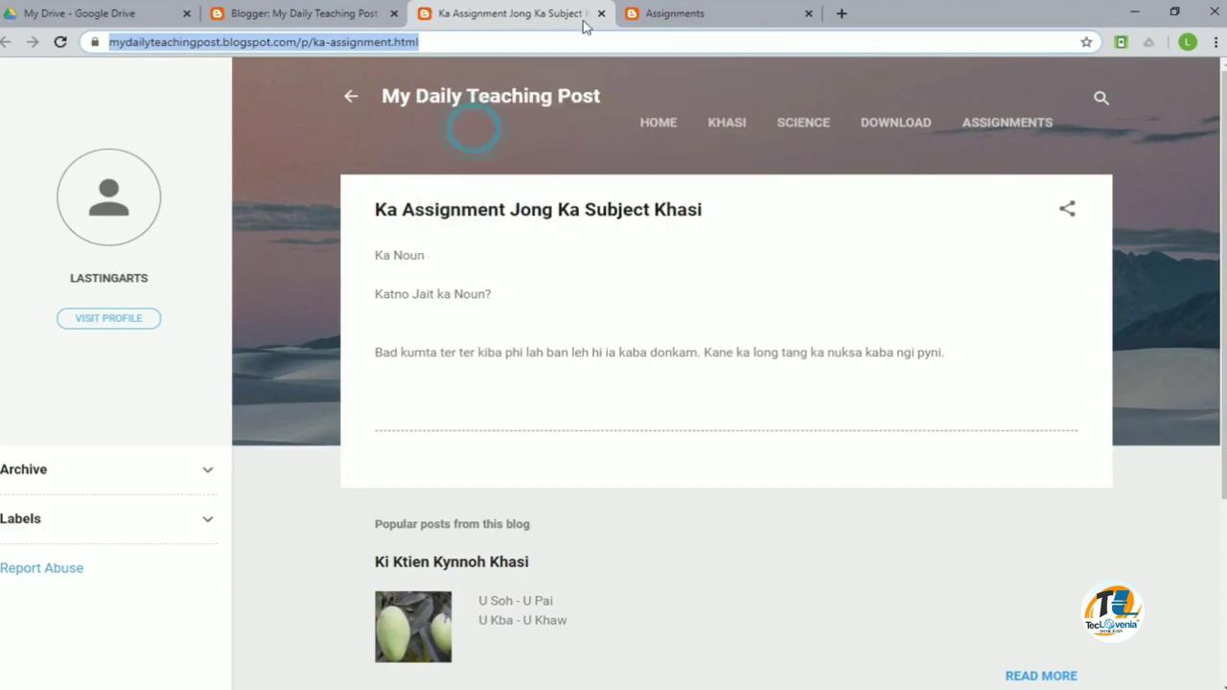
left_click(601, 14)
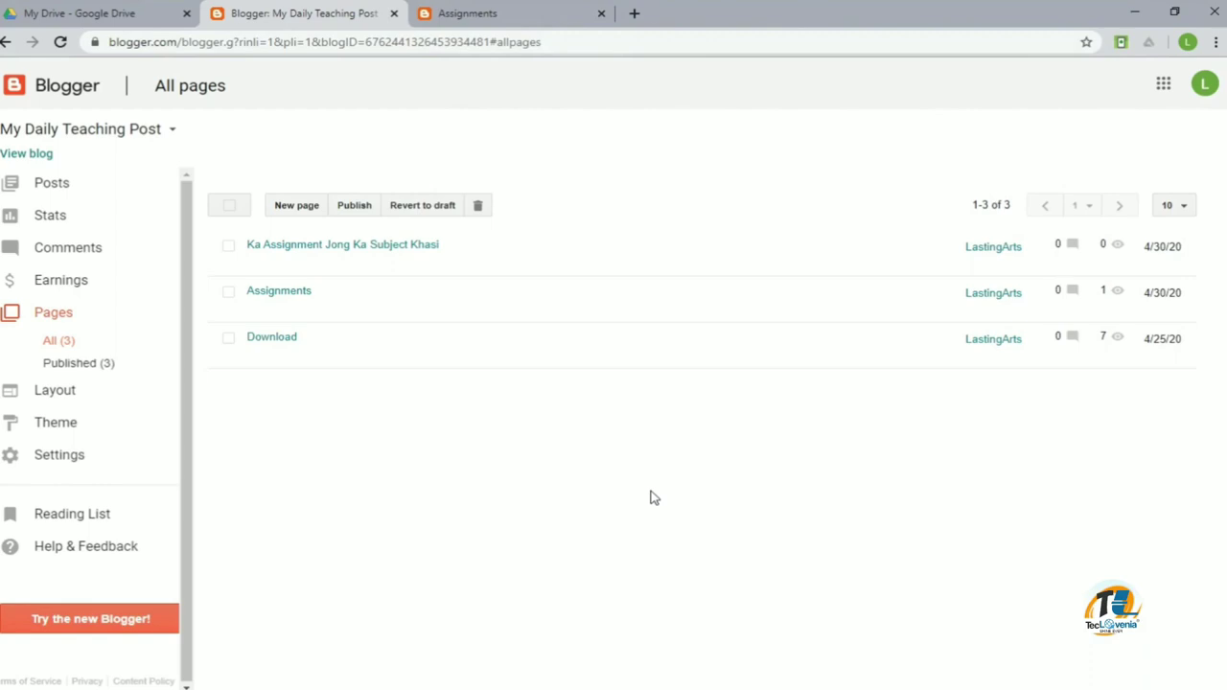
- Link the "Ka Assignment jong ka Subject Khasi" line of the Assignments page to the copied ka-assignment.html address and update the page
mouse_move(299, 309)
left_click(260, 311)
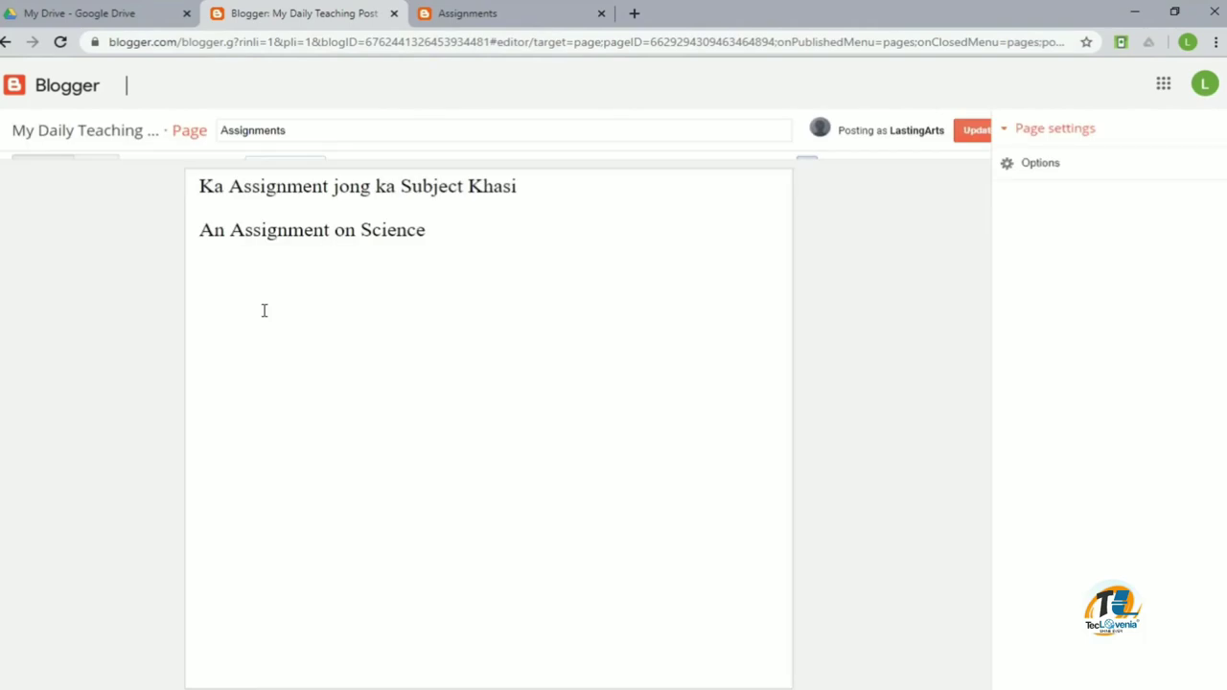
left_click_drag(200, 188, 375, 192)
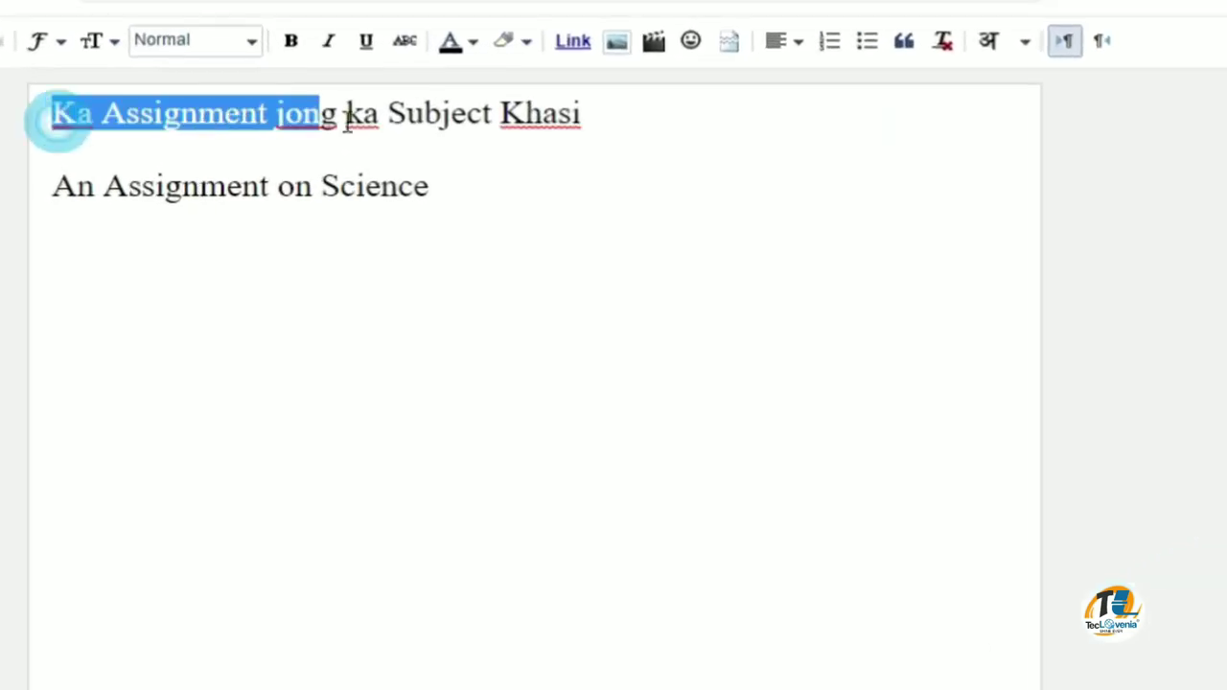
left_click_drag(347, 115, 583, 114)
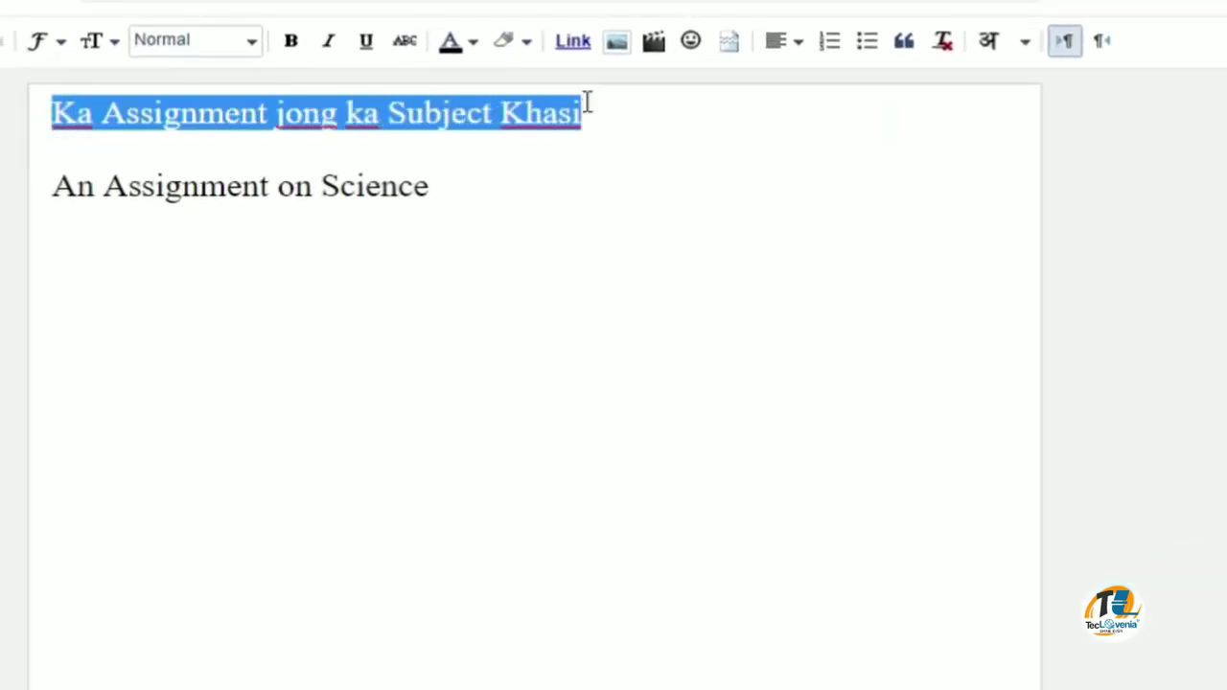
left_click(575, 42)
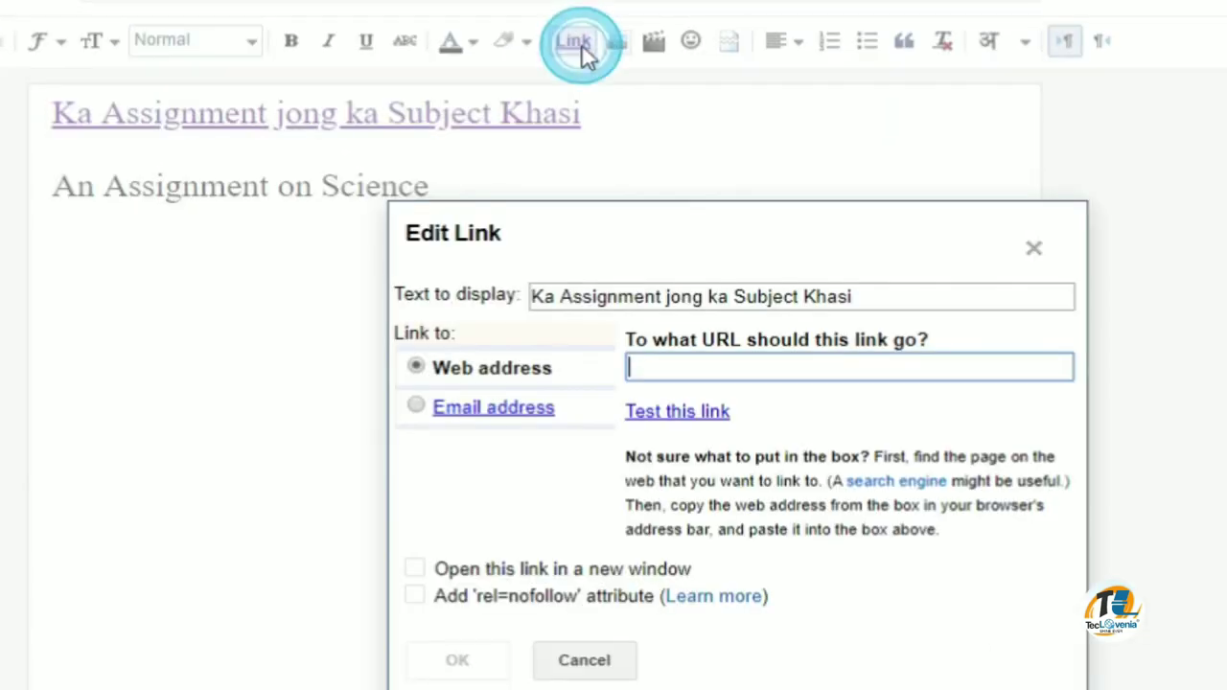
right_click(669, 370)
left_click(736, 573)
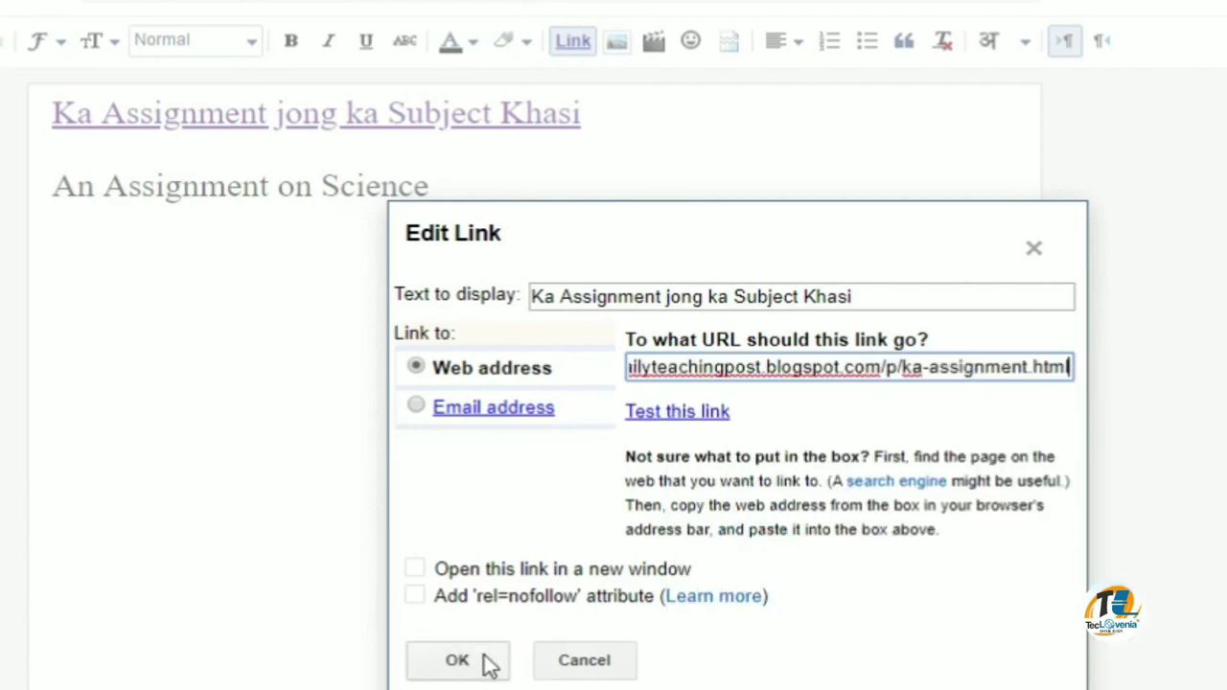
left_click(484, 661)
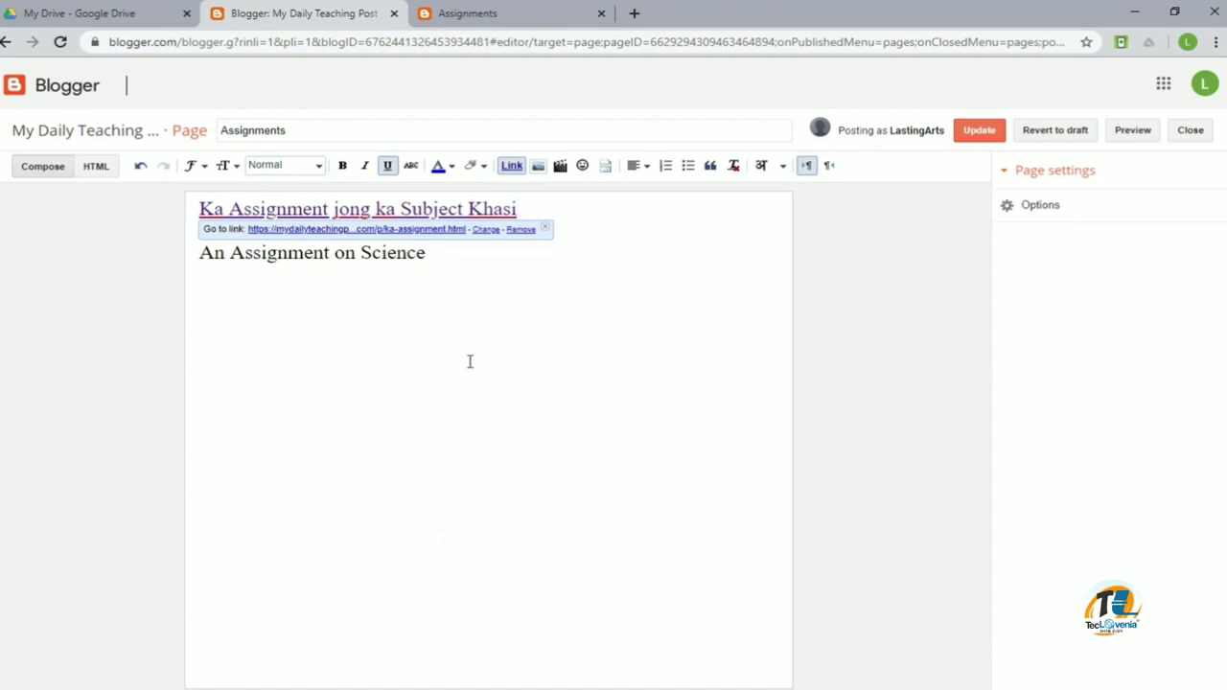
left_click(978, 133)
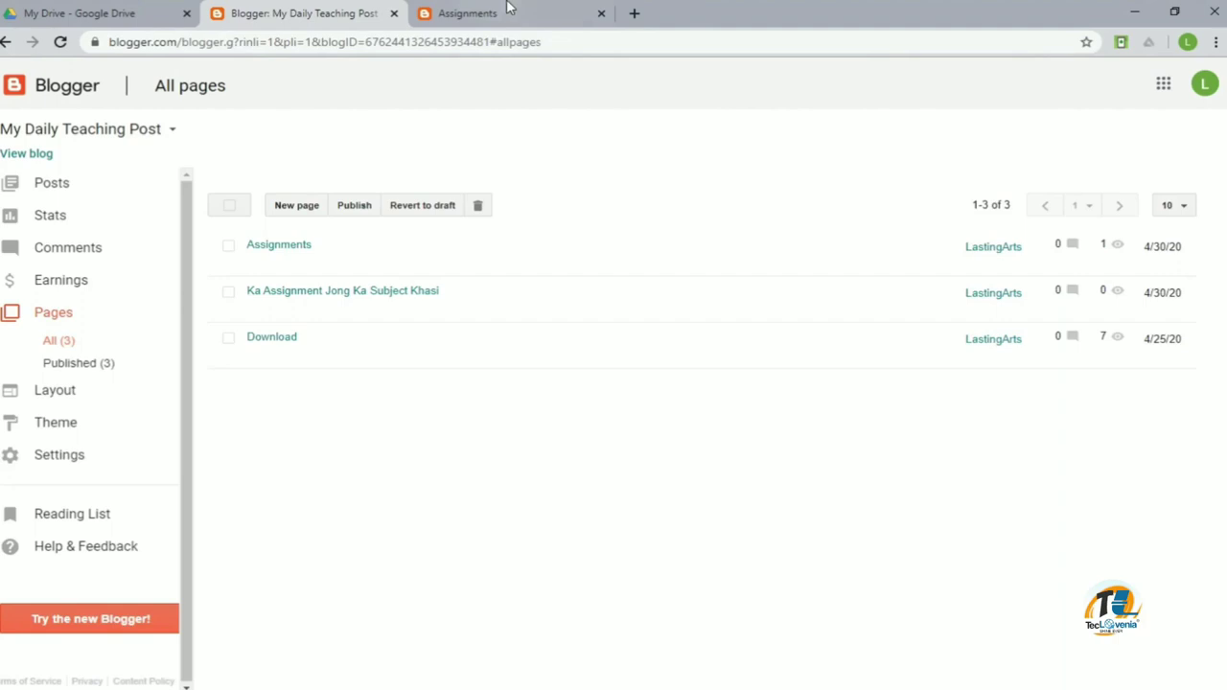
- Reload the live Assignments page and compare its Khasi and Science assignment lines
left_click(509, 11)
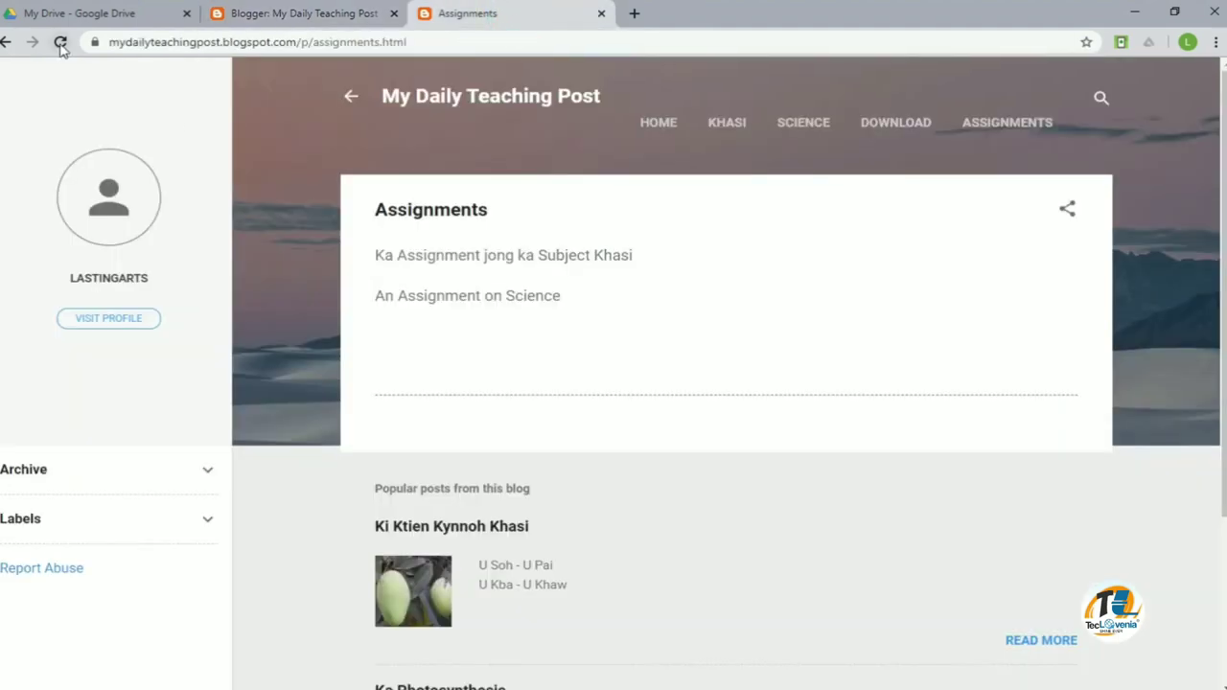
left_click(576, 248)
left_click(530, 304)
left_click(526, 248)
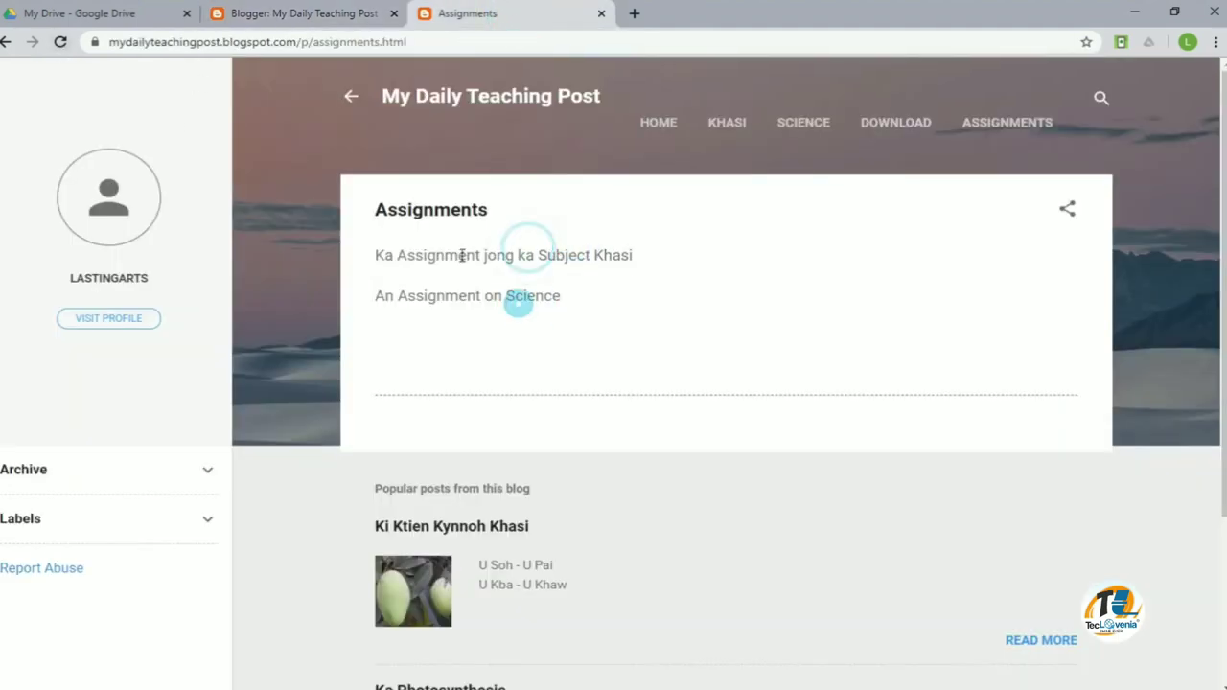
left_click_drag(406, 257, 706, 240)
left_click(700, 251)
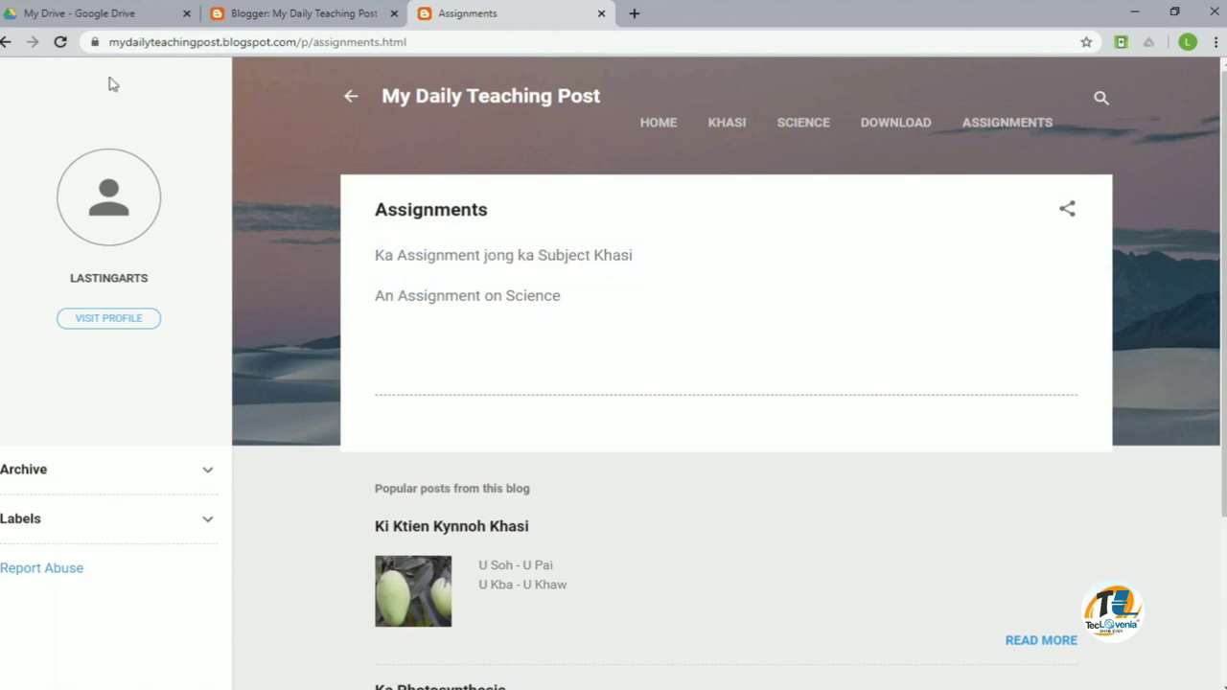
left_click(59, 41)
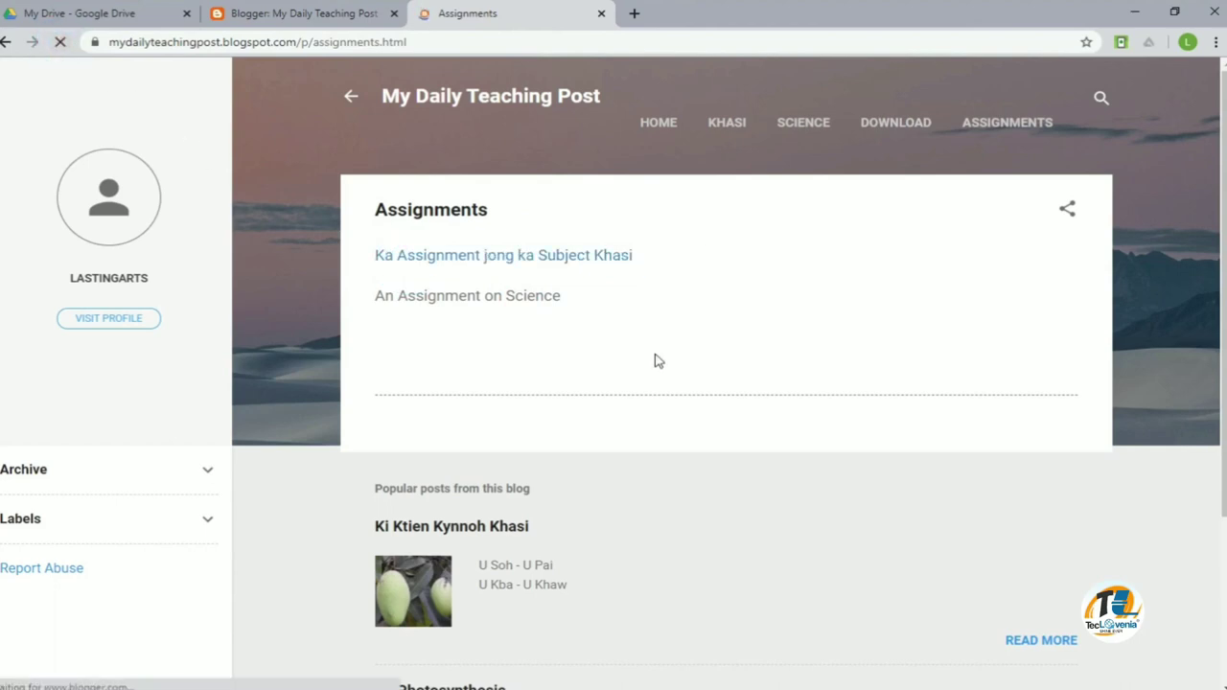
left_click(493, 297)
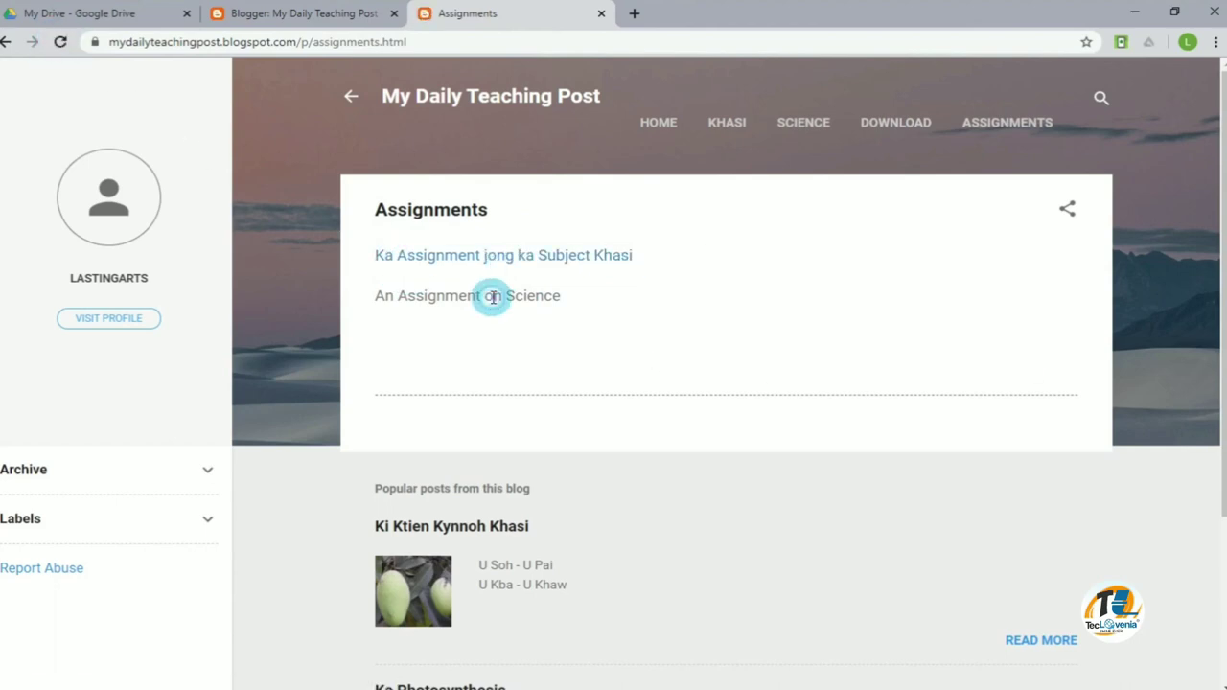
- Follow the Khasi assignment link on the live page and check the opened page's title, topic and question
left_click(506, 257)
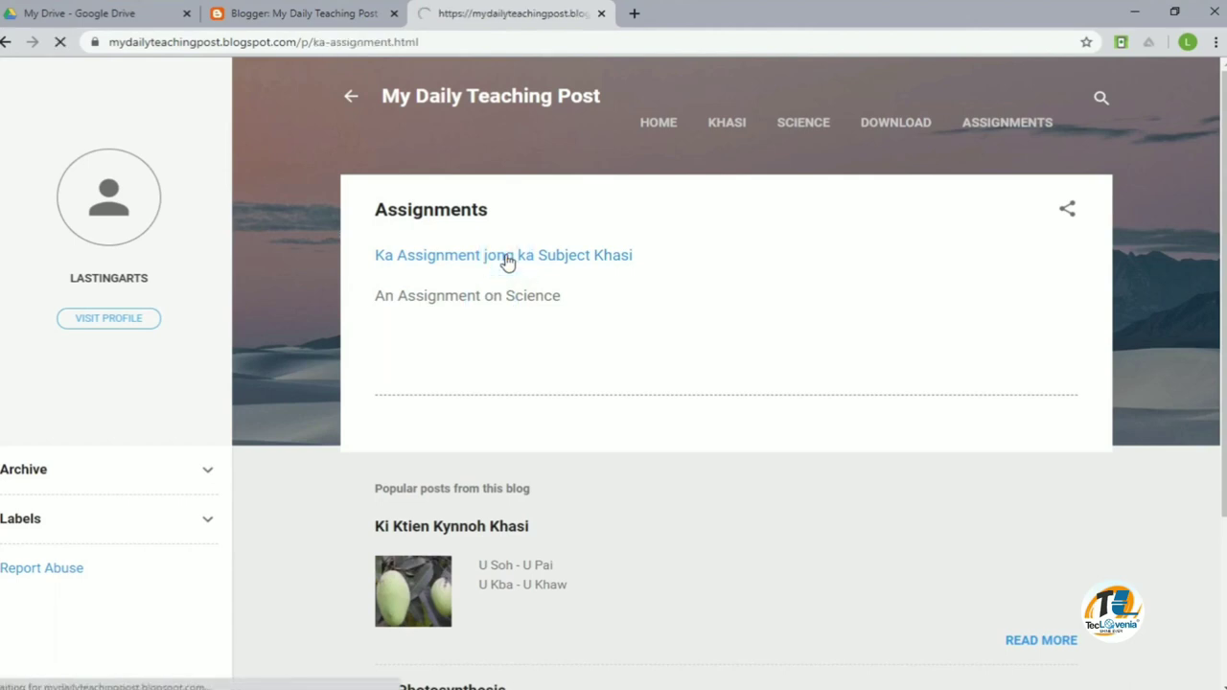
left_click_drag(375, 210, 717, 213)
left_click(597, 274)
left_click_drag(369, 257, 425, 256)
left_click(455, 297)
left_click_drag(373, 296, 524, 297)
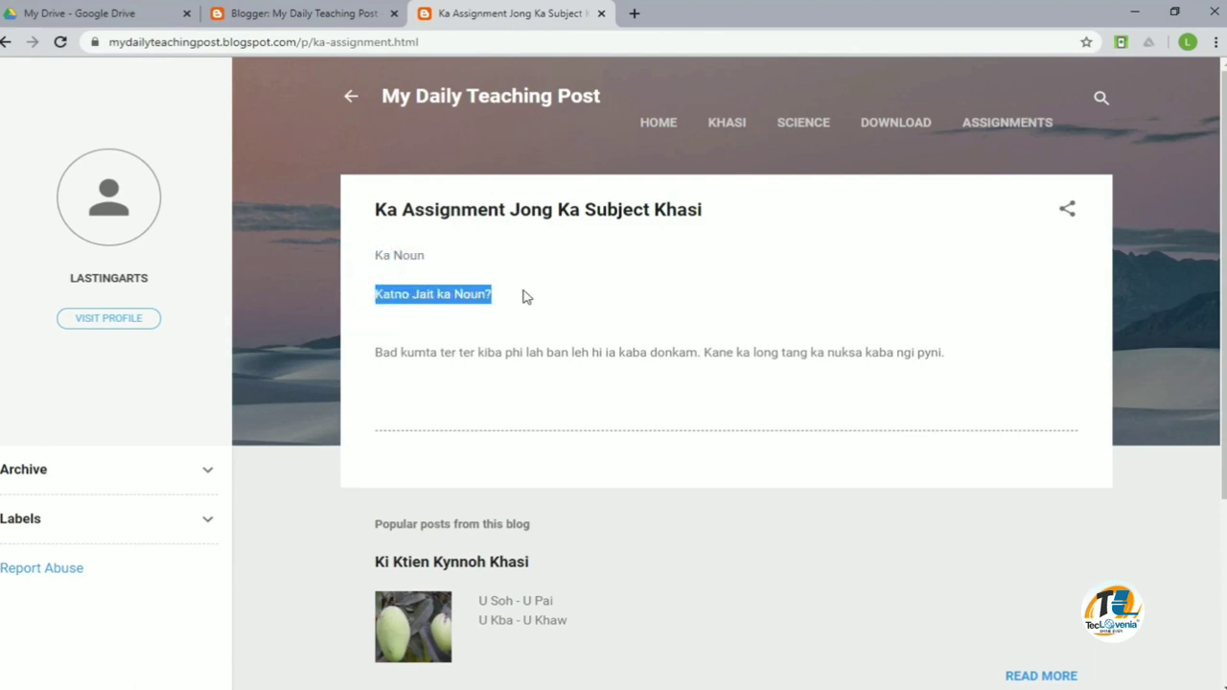
- Read the note below the question on the published Khasi assignment page
left_click(492, 328)
left_click_drag(372, 352, 952, 352)
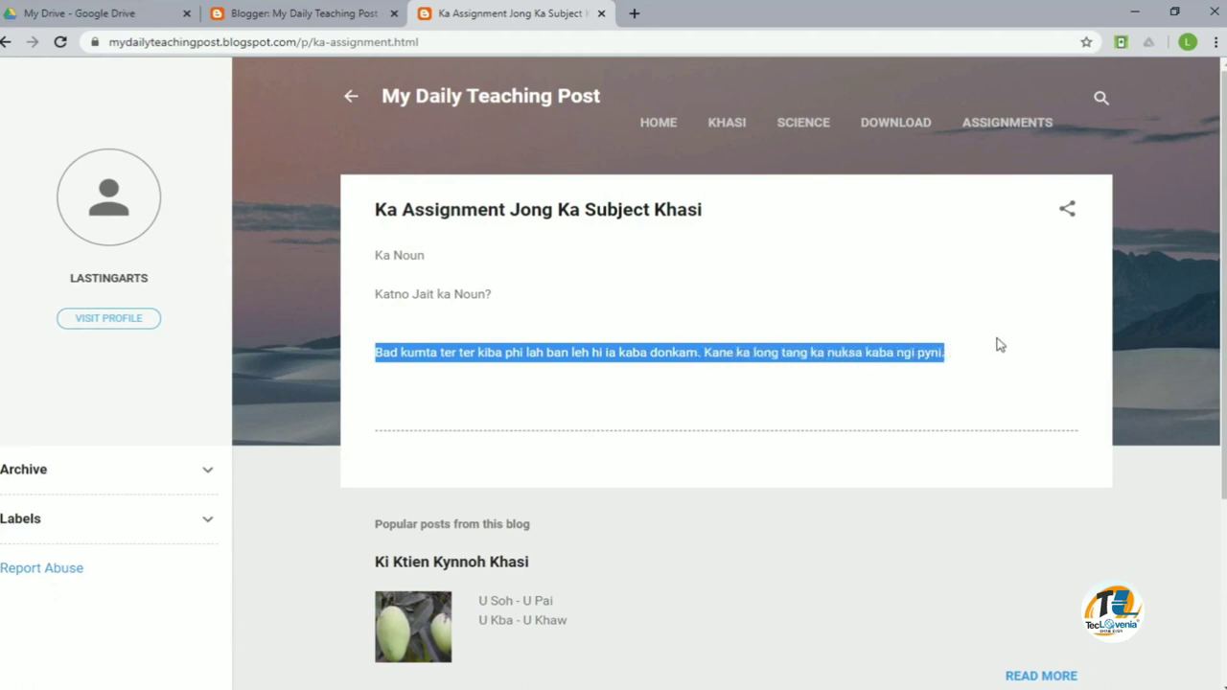
left_click(996, 341)
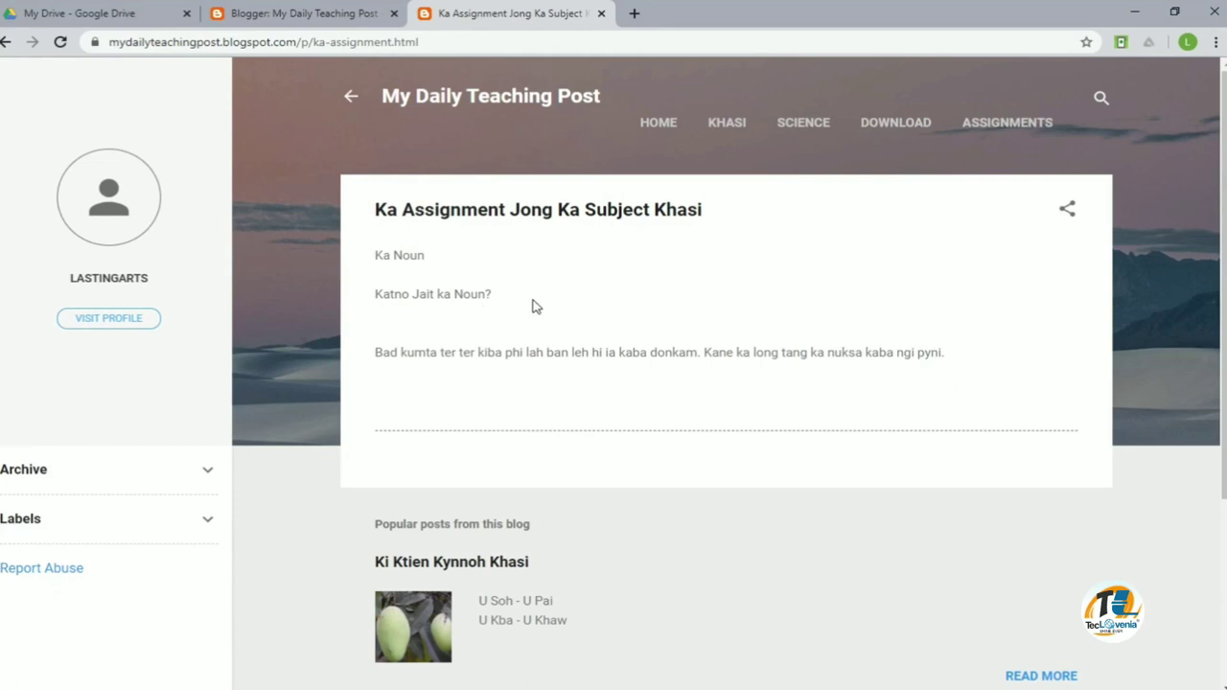
left_click_drag(619, 292, 671, 356)
left_click(671, 357)
left_click_drag(703, 353, 759, 274)
left_click(764, 328)
- Switch to Google Drive and create a blank Google Form
left_click(130, 23)
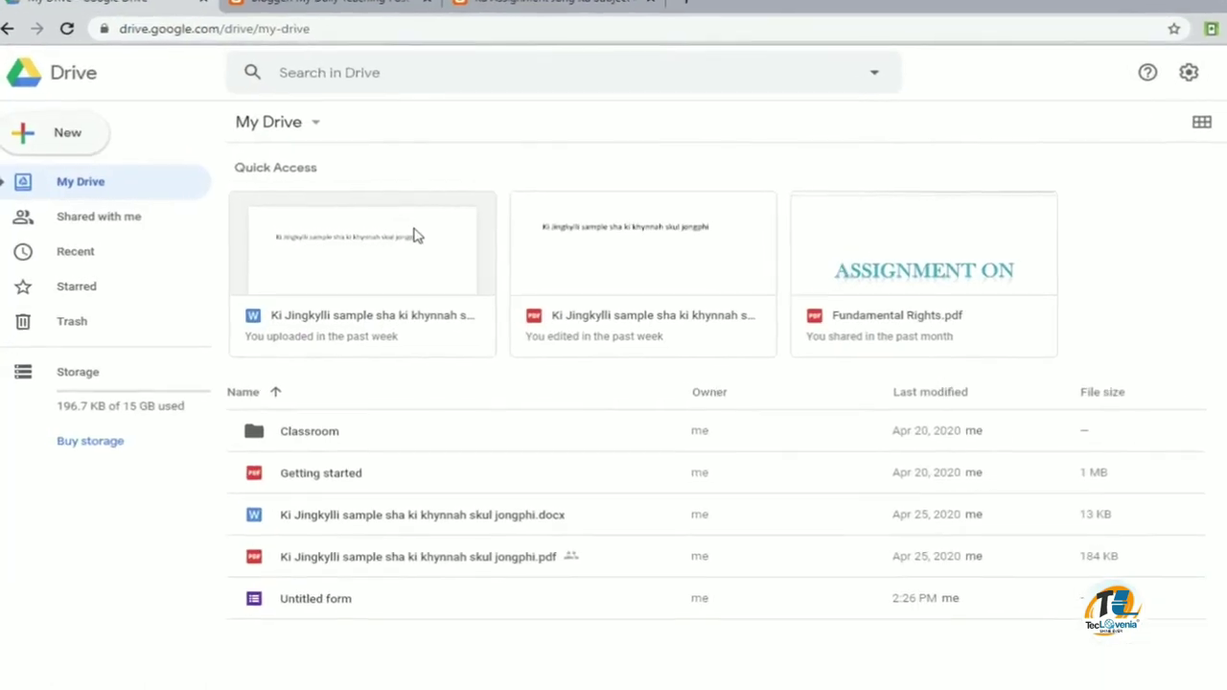
left_click(69, 142)
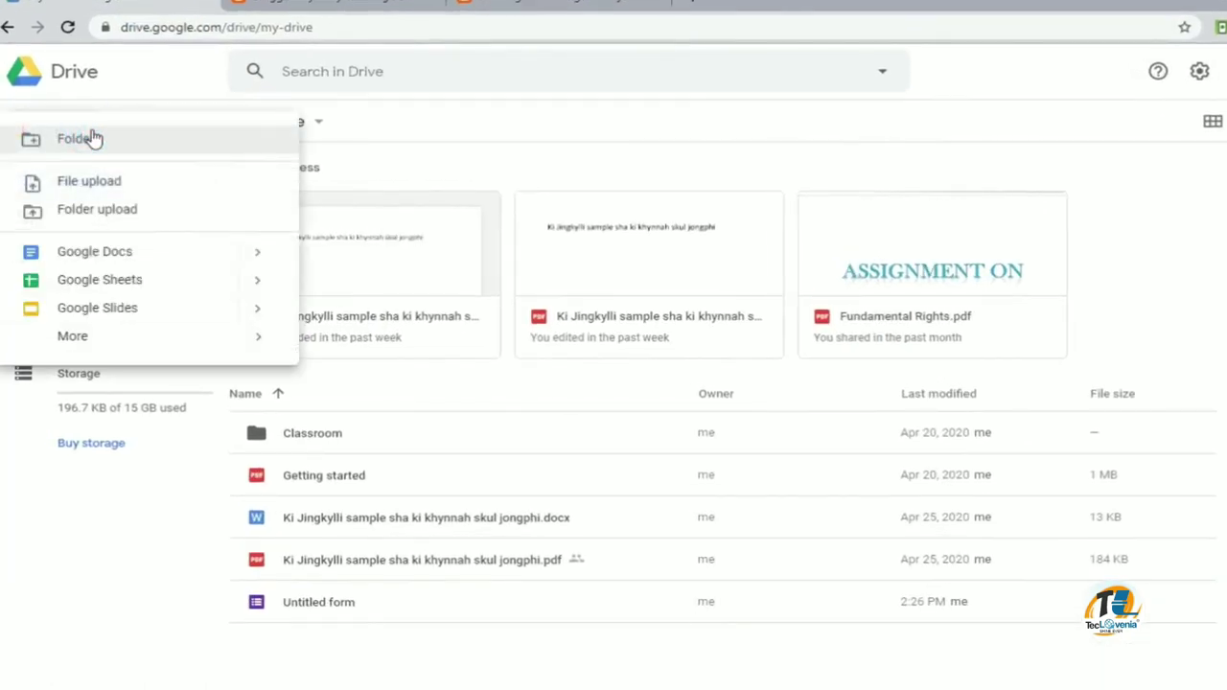
mouse_move(155, 336)
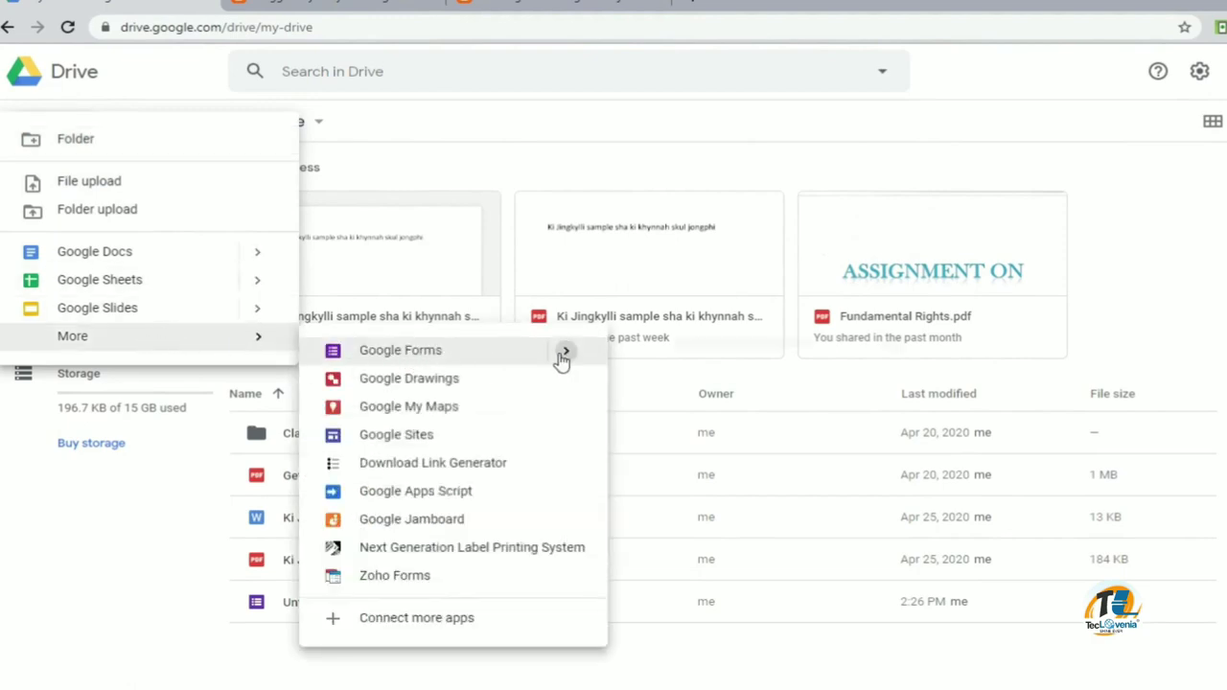
mouse_move(563, 357)
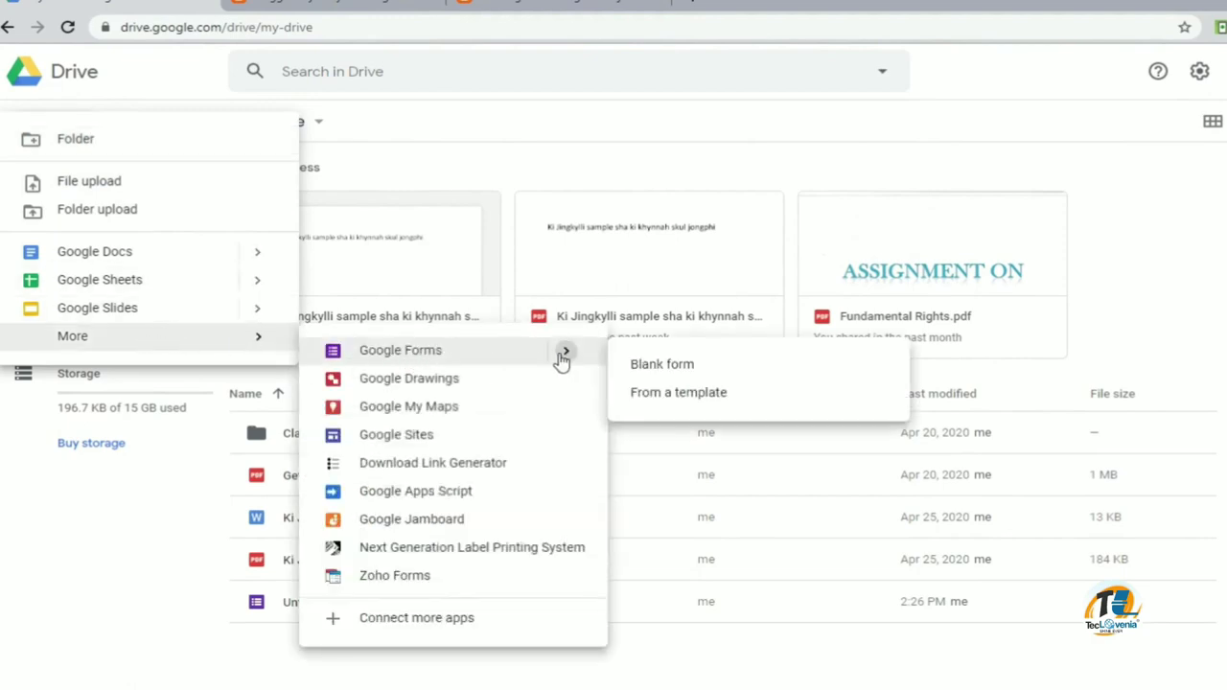
left_click(671, 365)
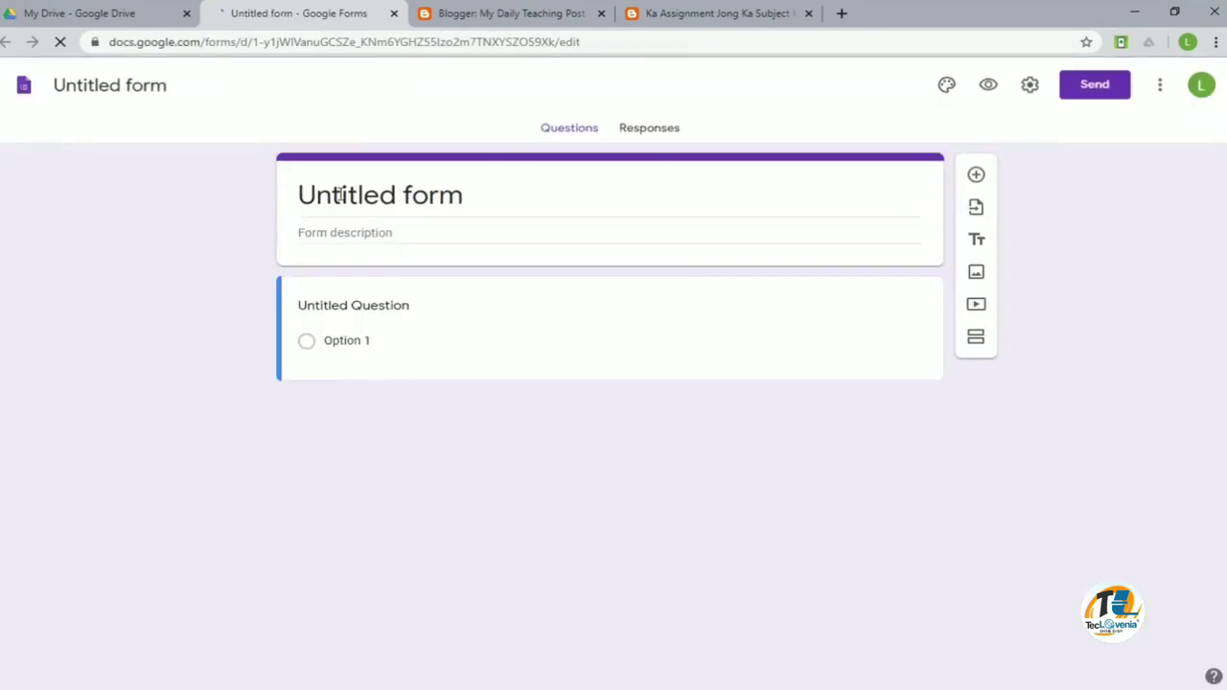
- Dismiss the form creation tip and title the form "Submission of Khasi Assignment"
left_click(487, 191)
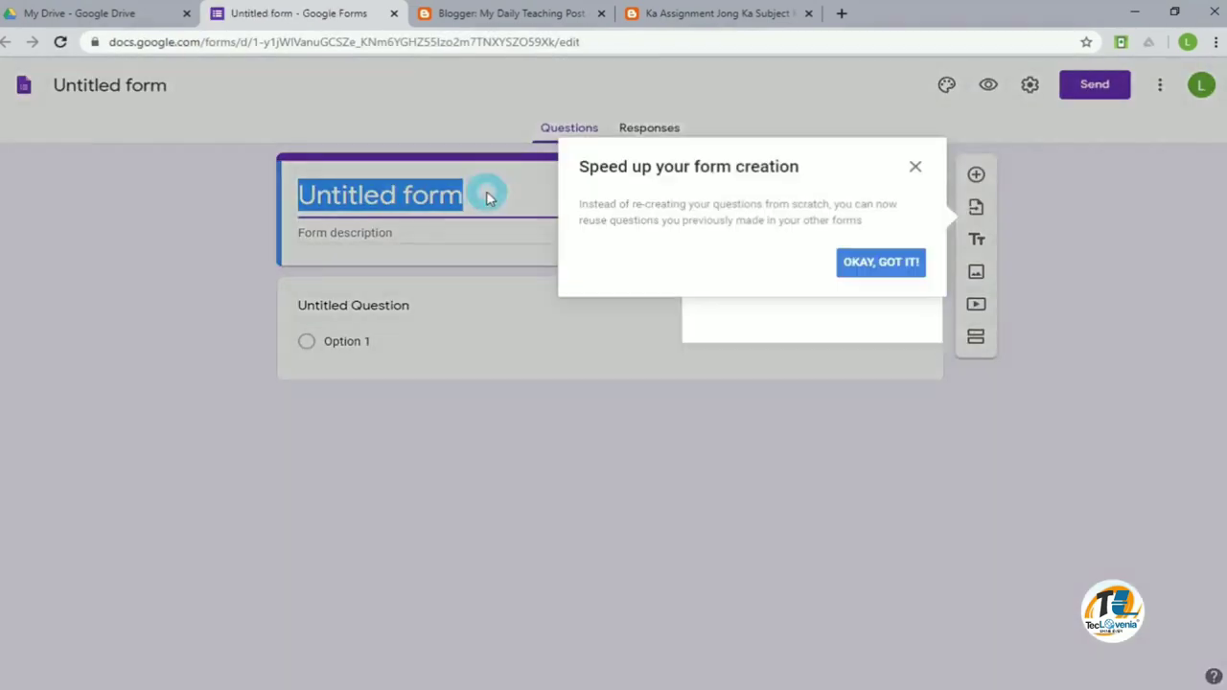
left_click(912, 157)
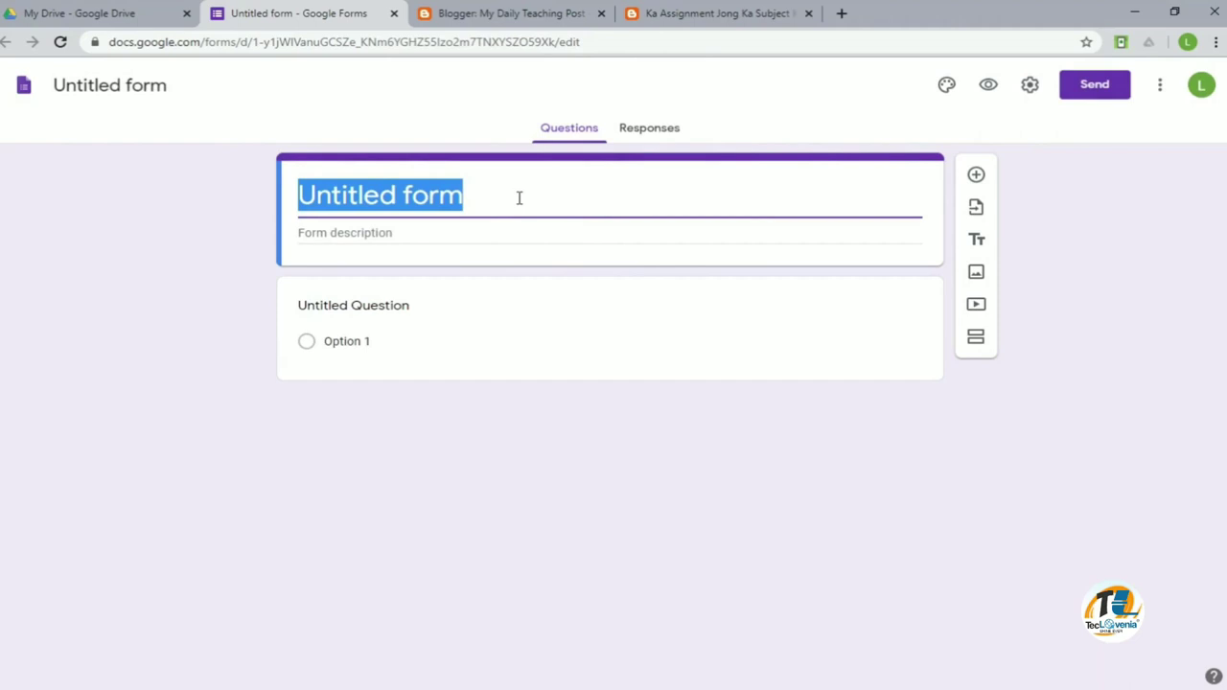
type("Submission")
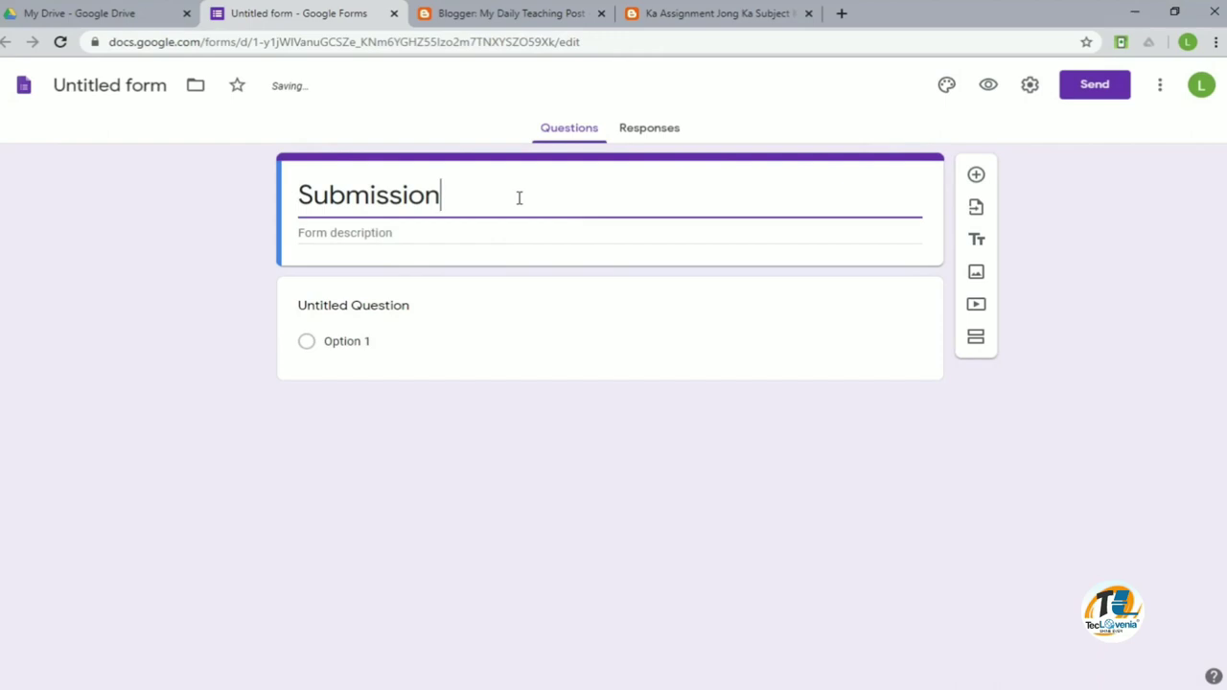
type(" of Khasi ")
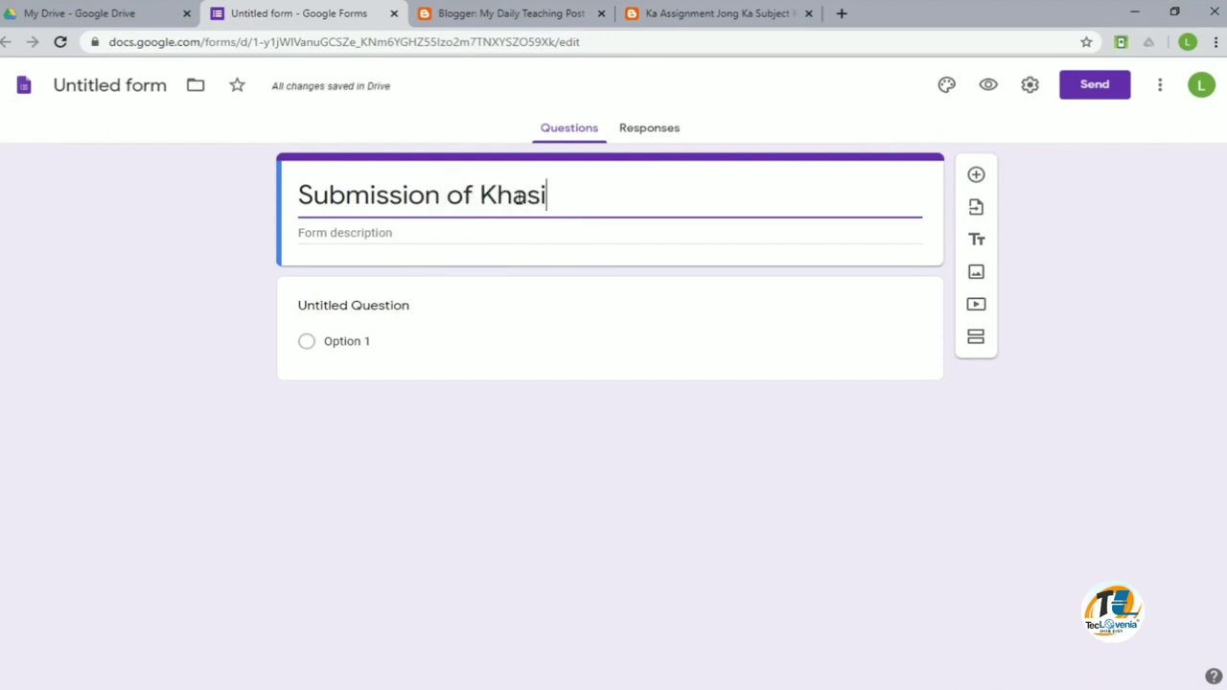
type("Assign")
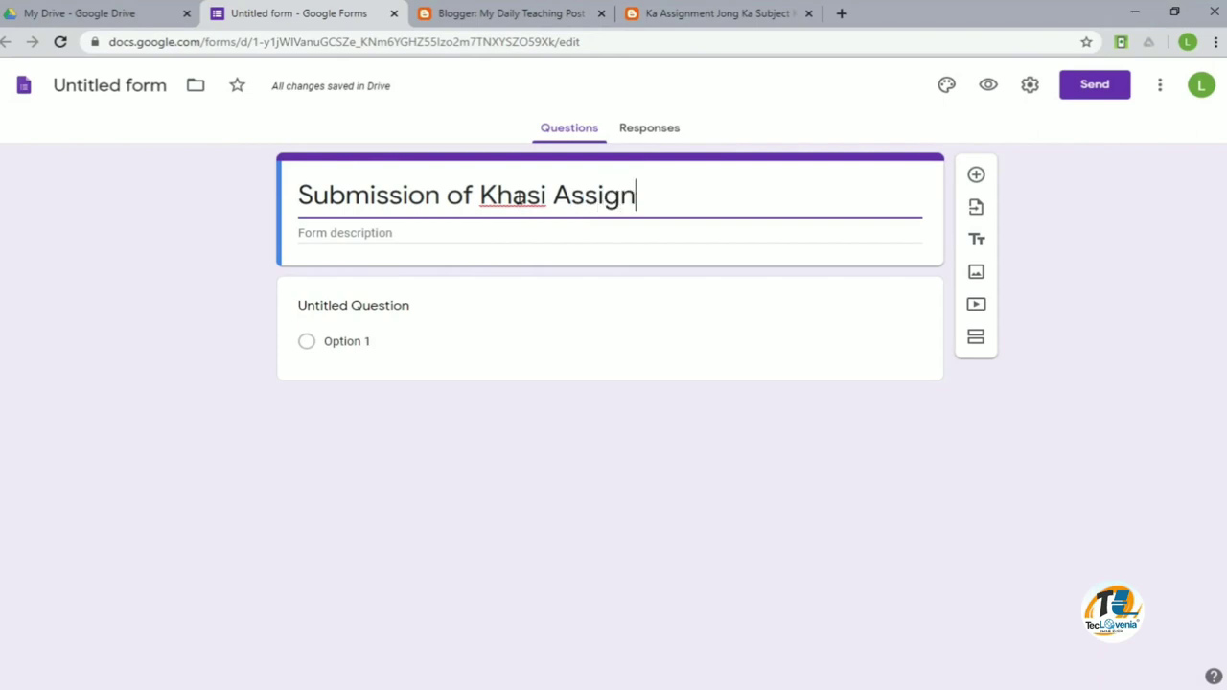
type("ment")
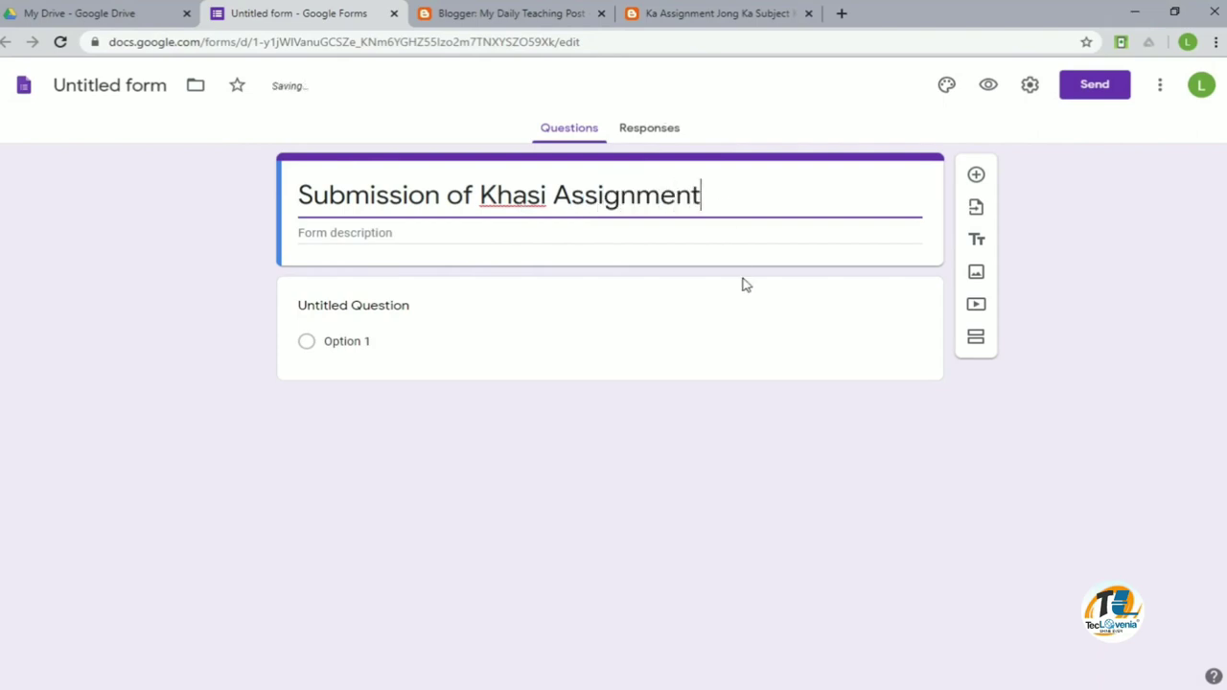
- Set up two required short-answer questions titled "Name" and "Surname"
left_click(480, 308)
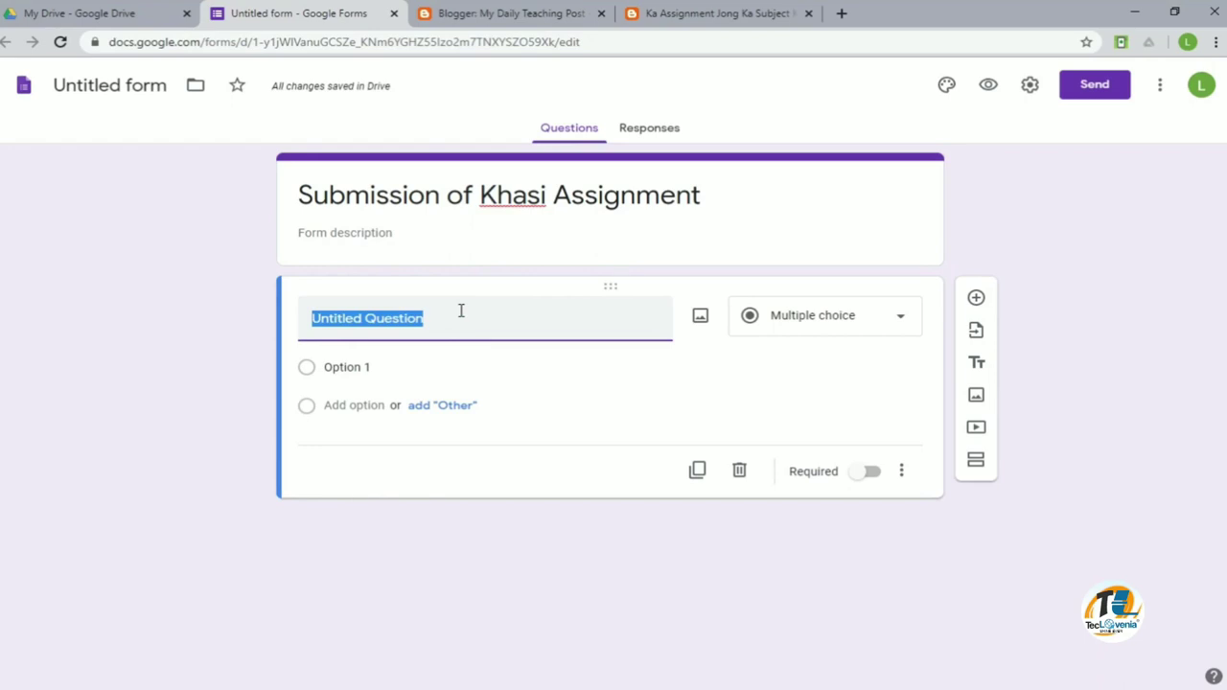
type("Name")
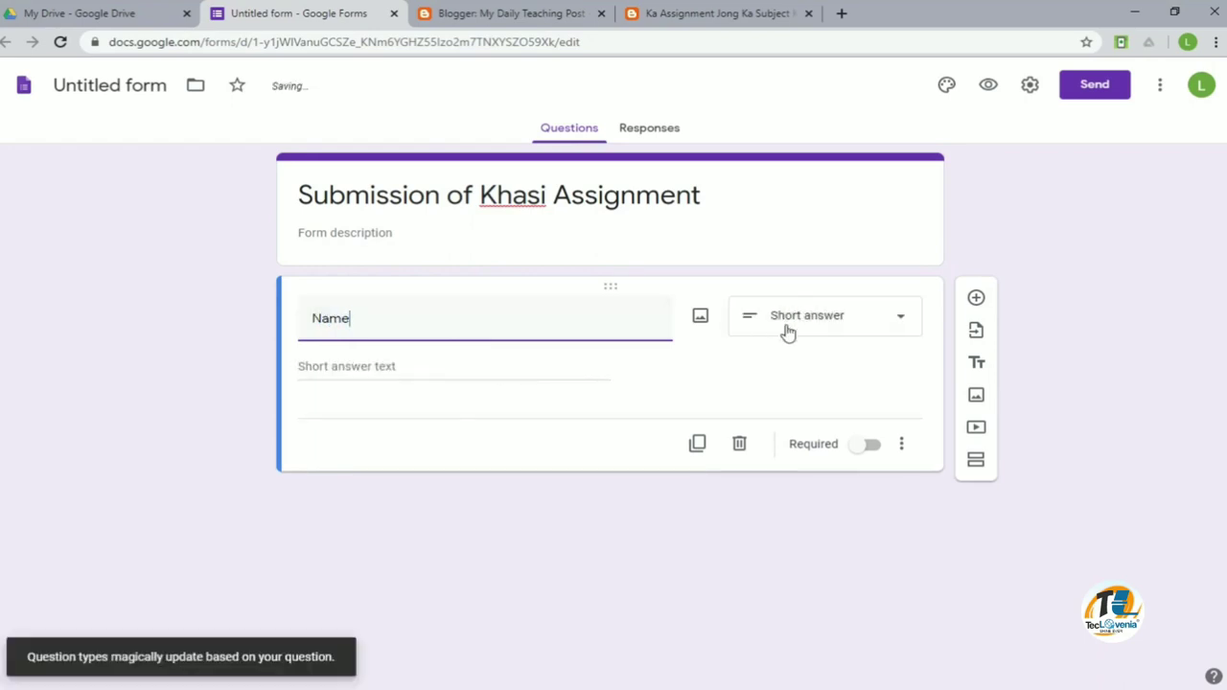
left_click(864, 445)
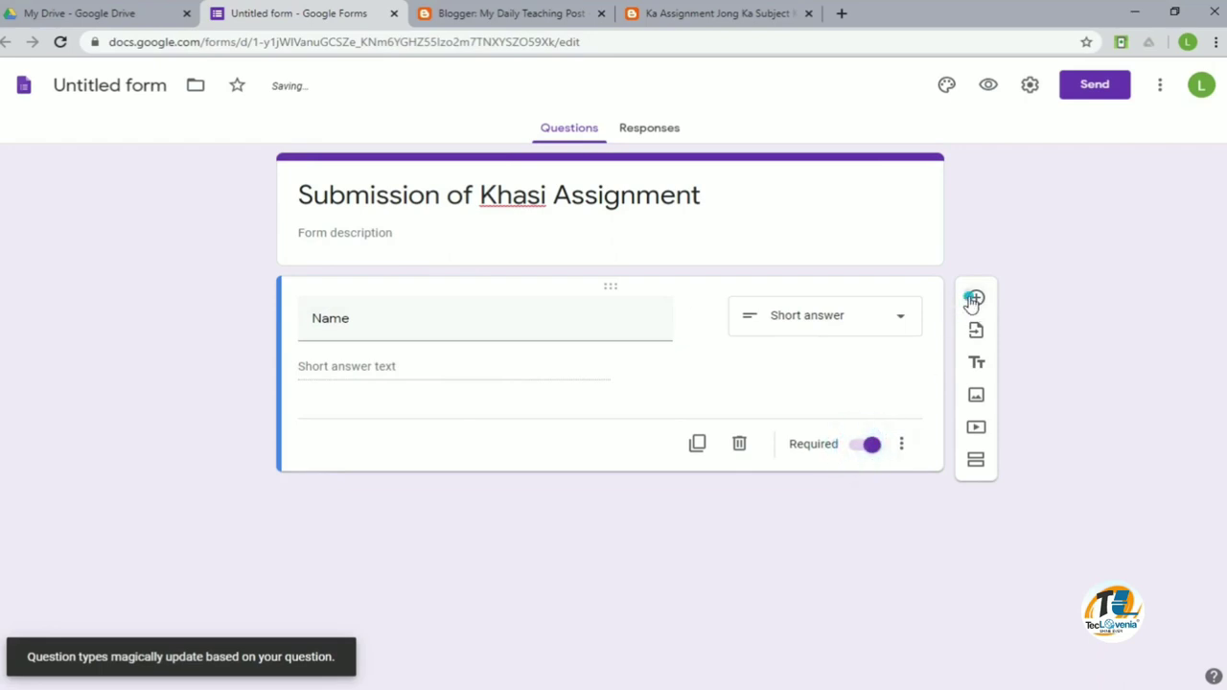
left_click(975, 298)
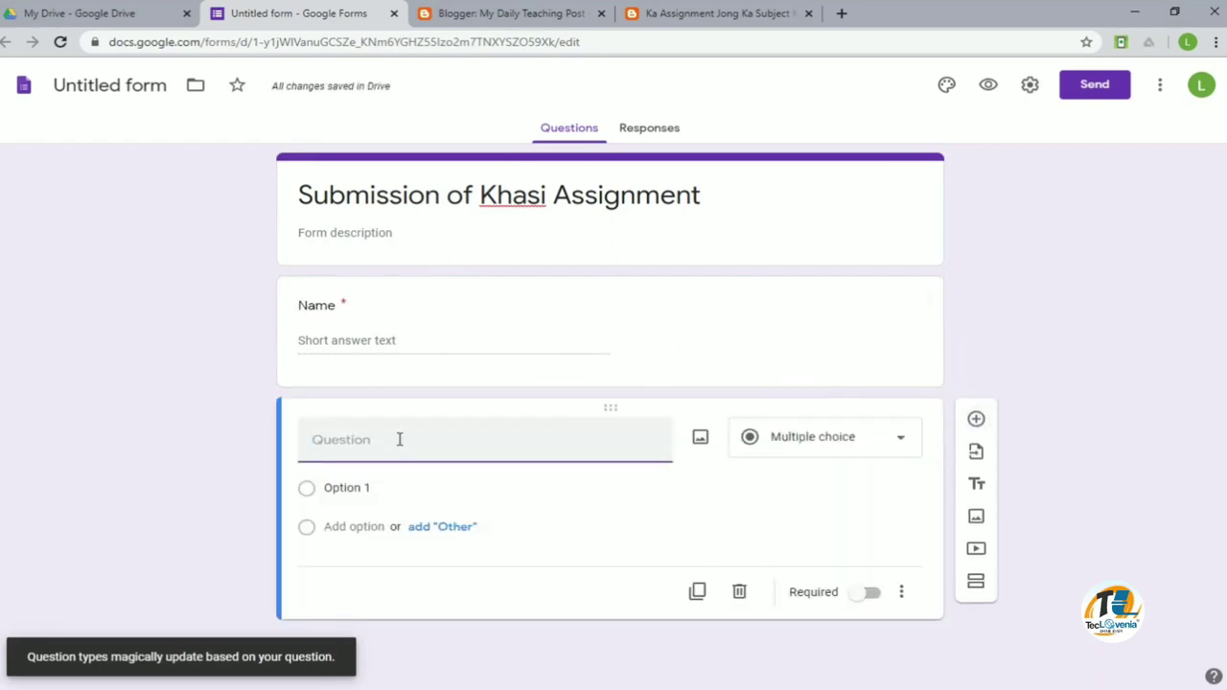
type("Surname")
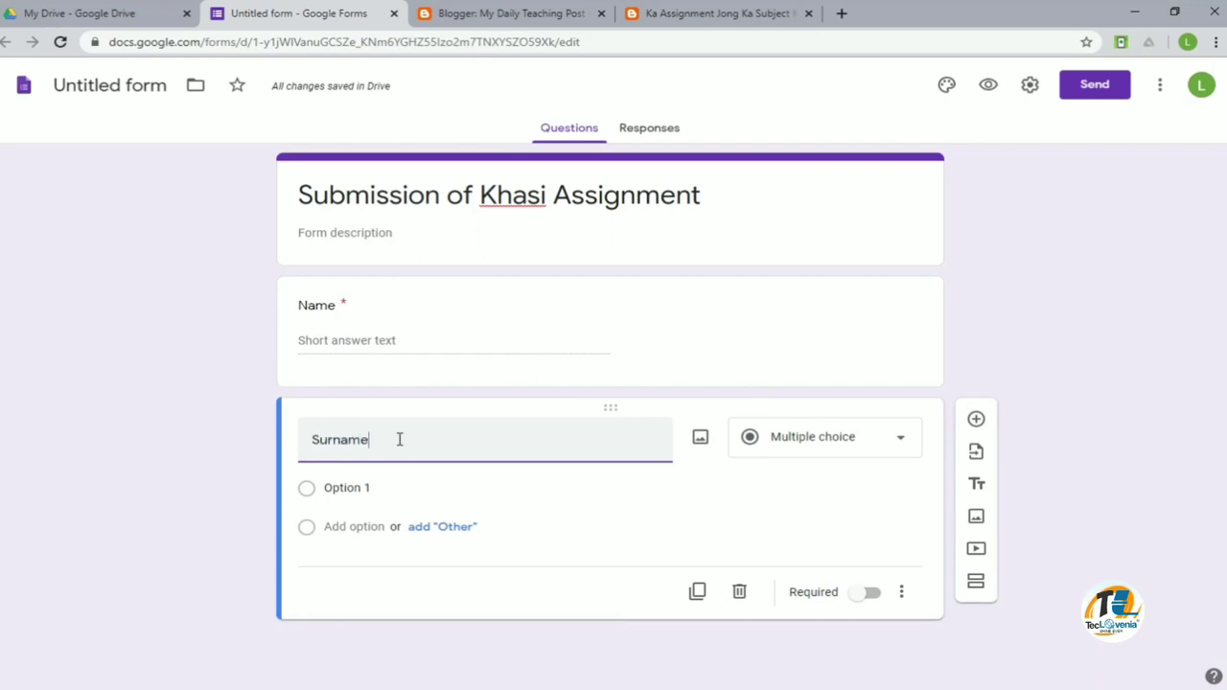
left_click(870, 561)
- Add a required multiple-choice question titled "Class" with the options IX and X
left_click(976, 419)
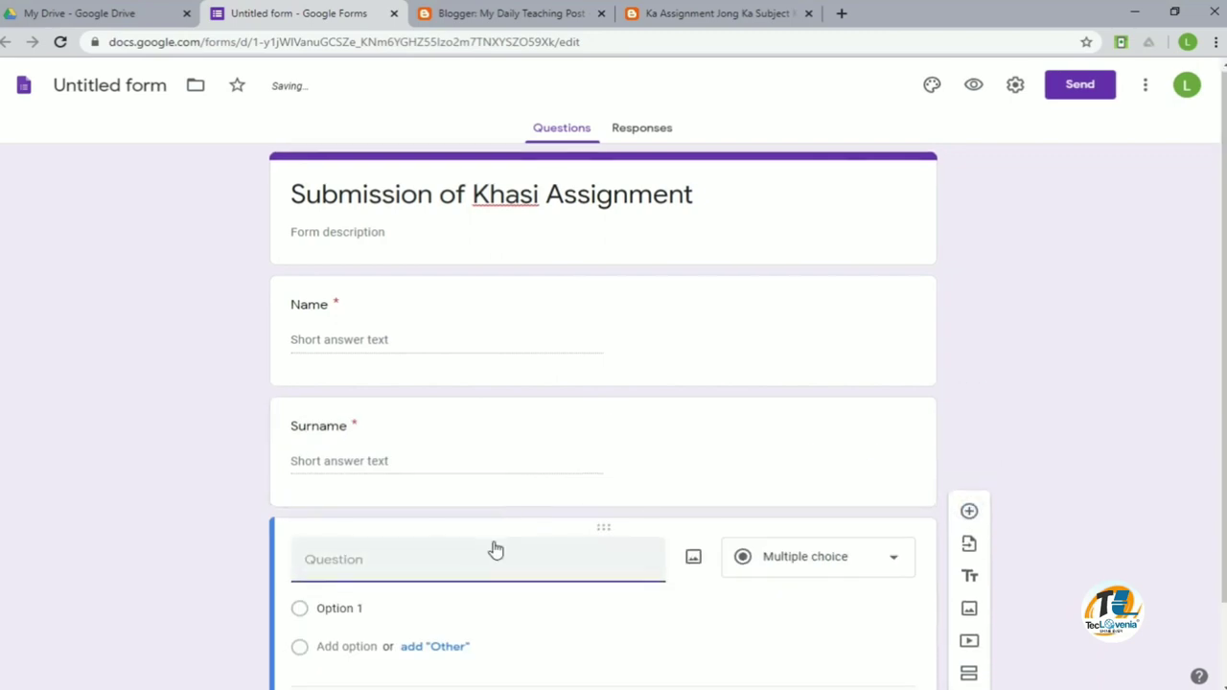
type("Class")
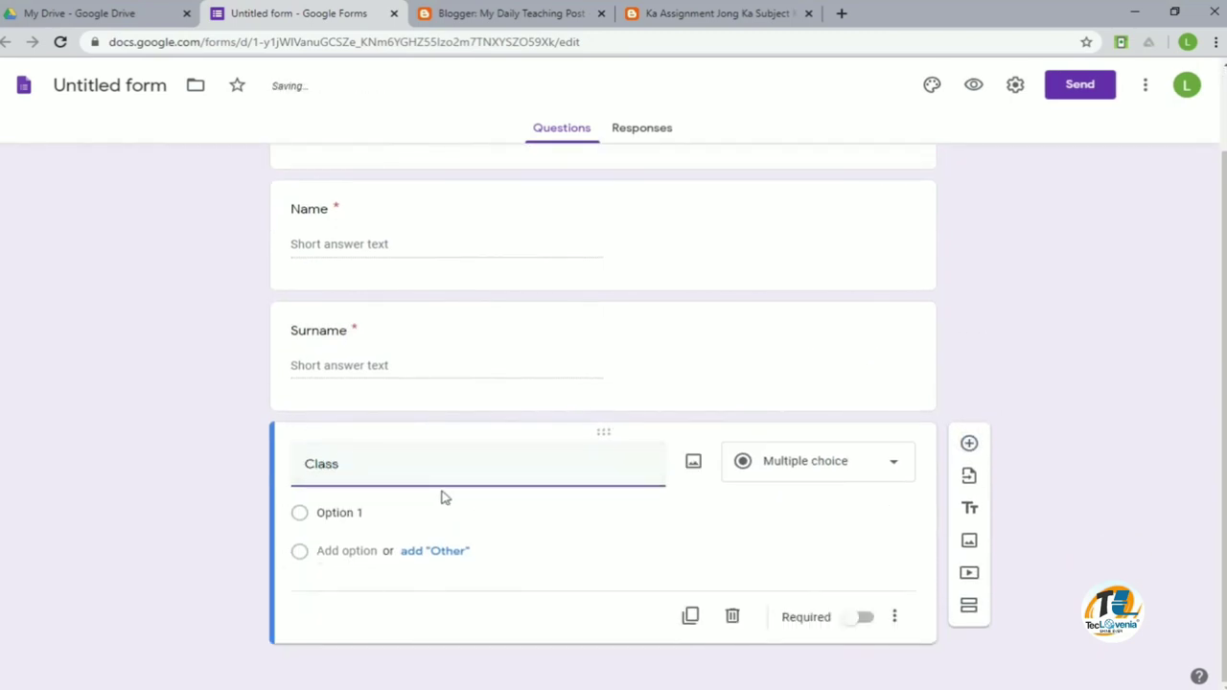
left_click(316, 517)
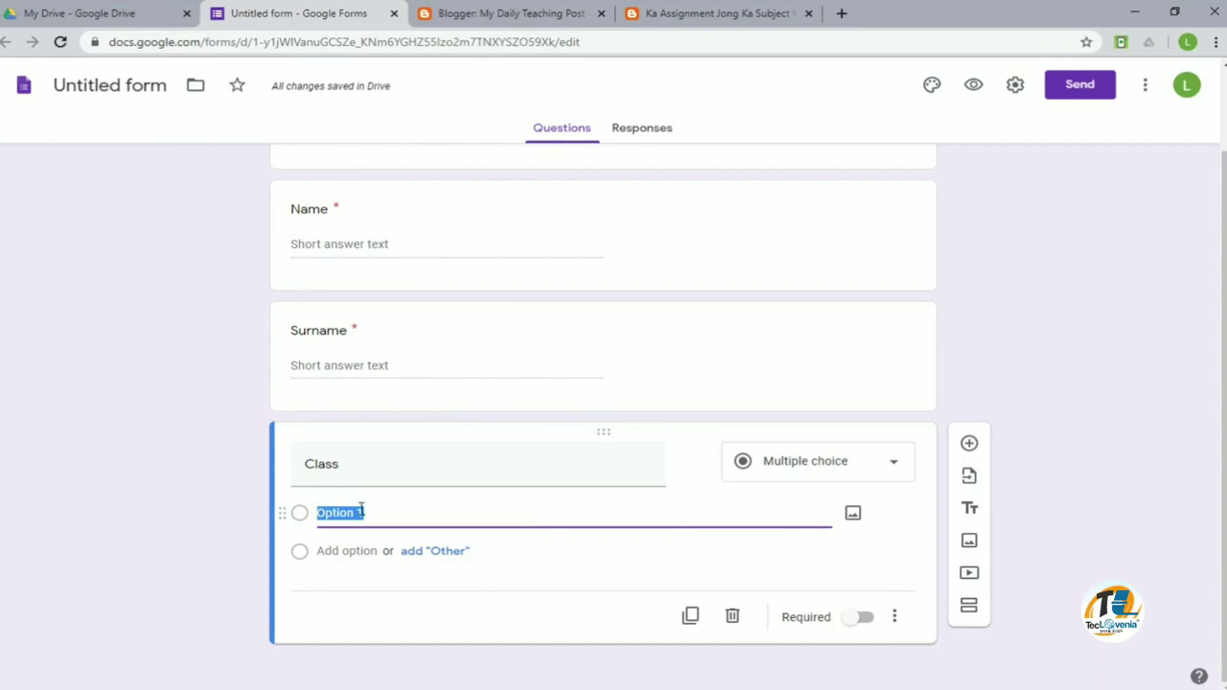
type("IX")
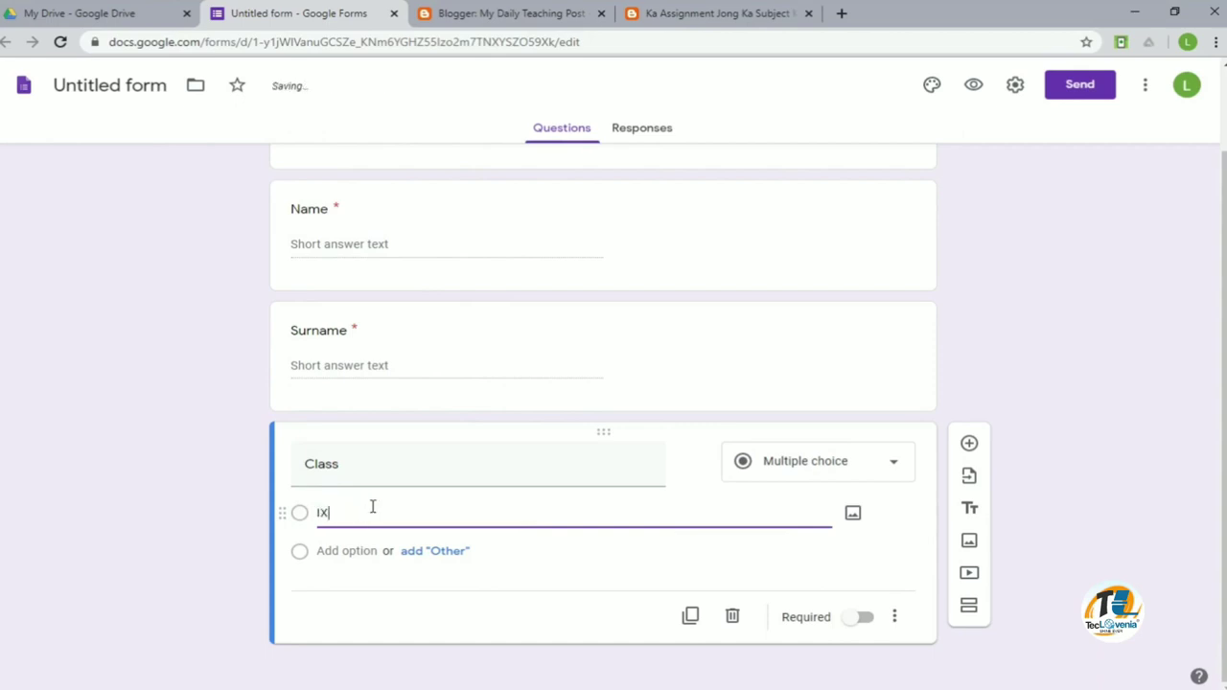
left_click(346, 552)
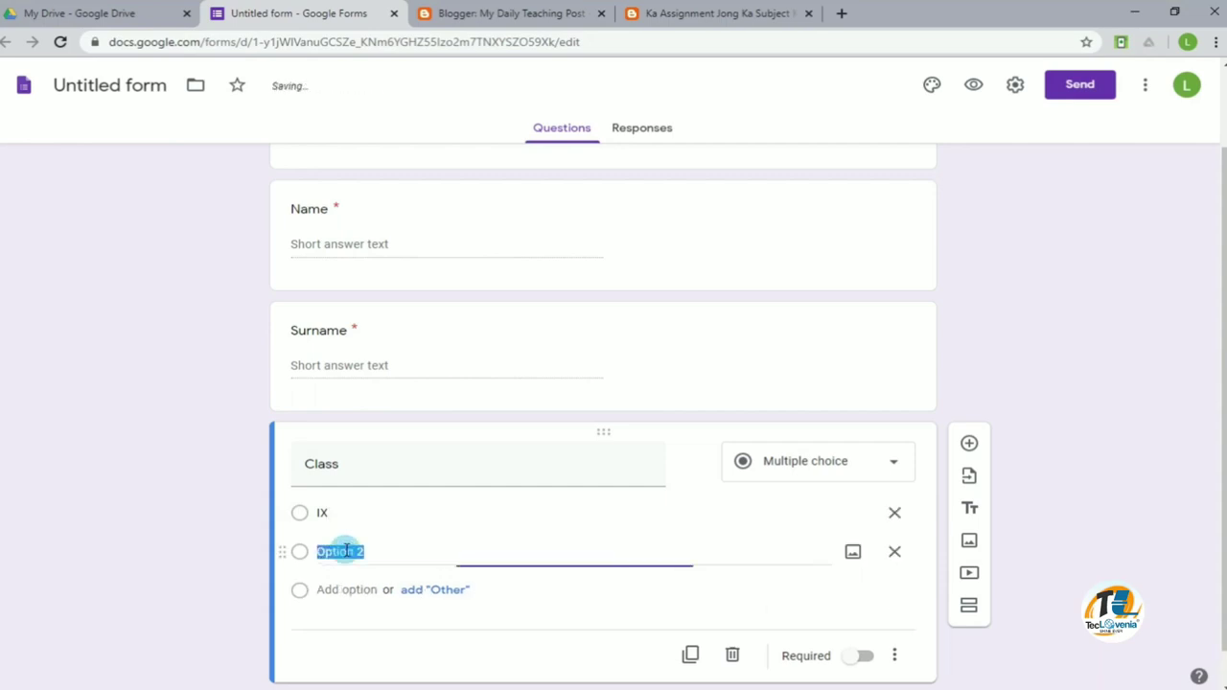
type("X")
left_click(862, 658)
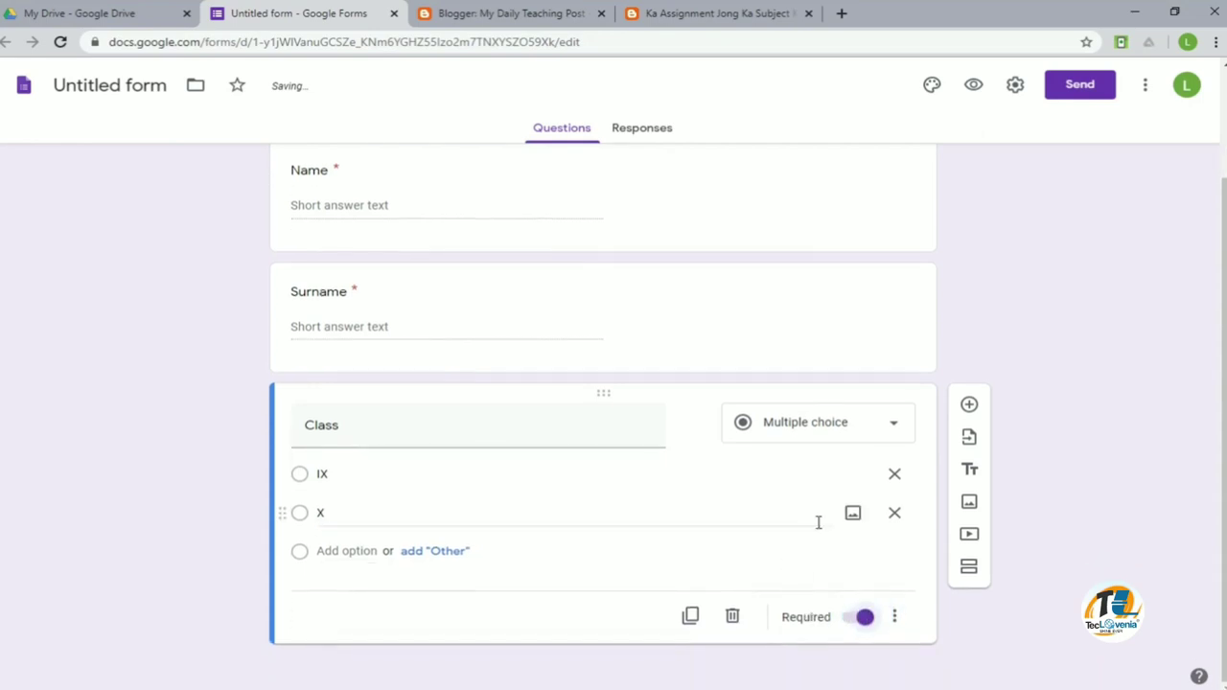
- Add a required short-answer question titled "Roll No" with response validation kept at Number, Is number
left_click(969, 406)
type("Roll No")
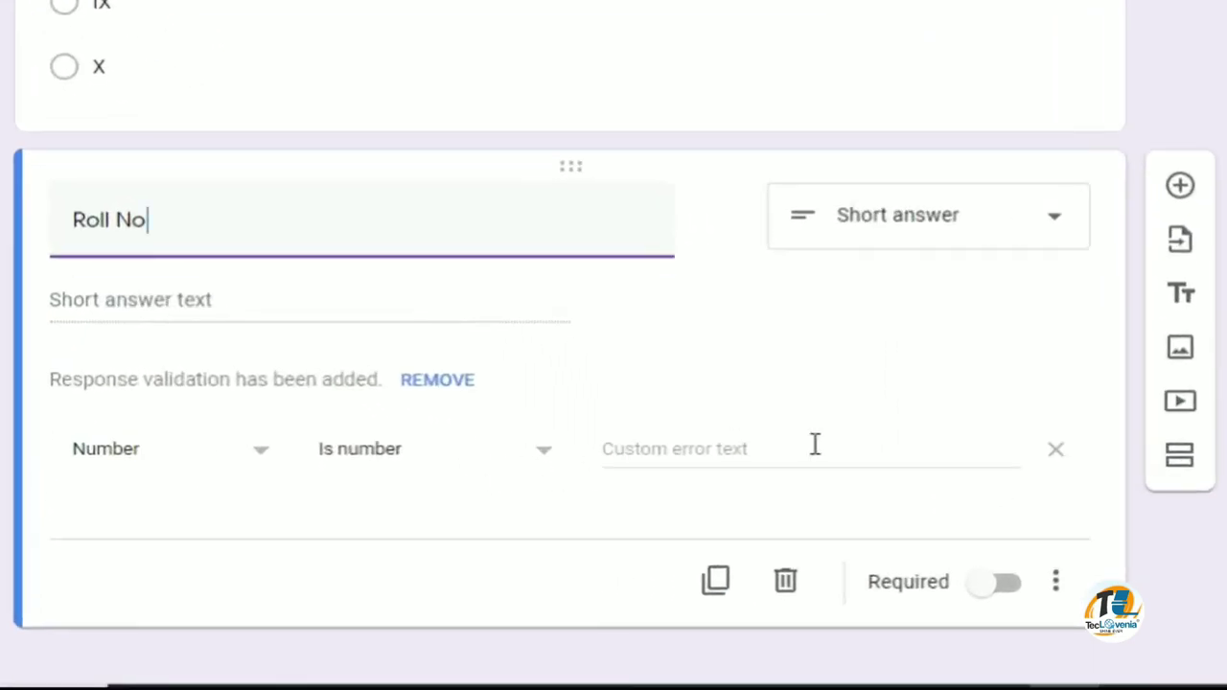
left_click(1003, 583)
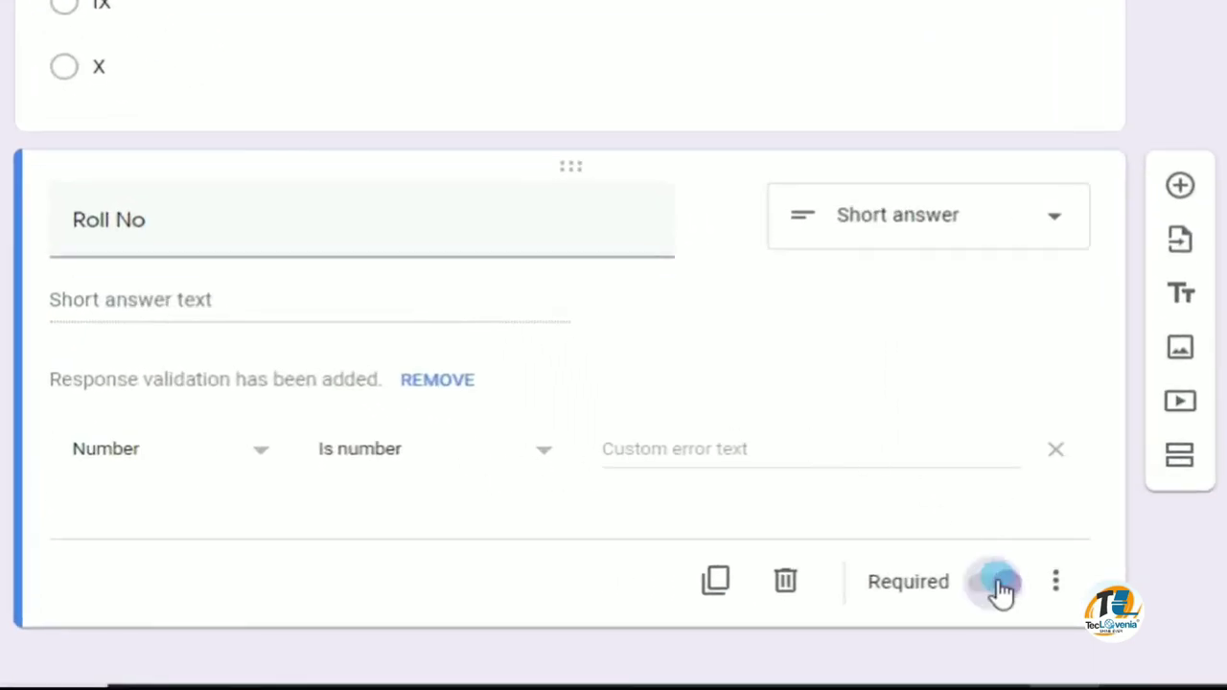
left_click(144, 460)
left_click(145, 461)
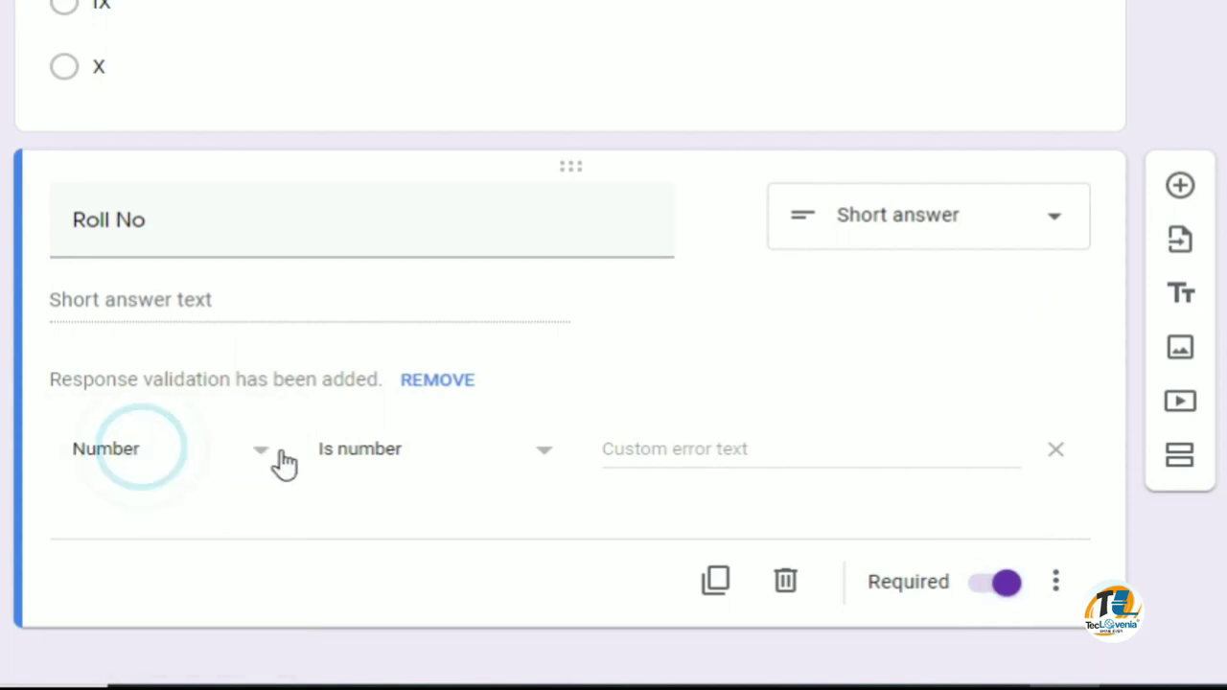
left_click(546, 459)
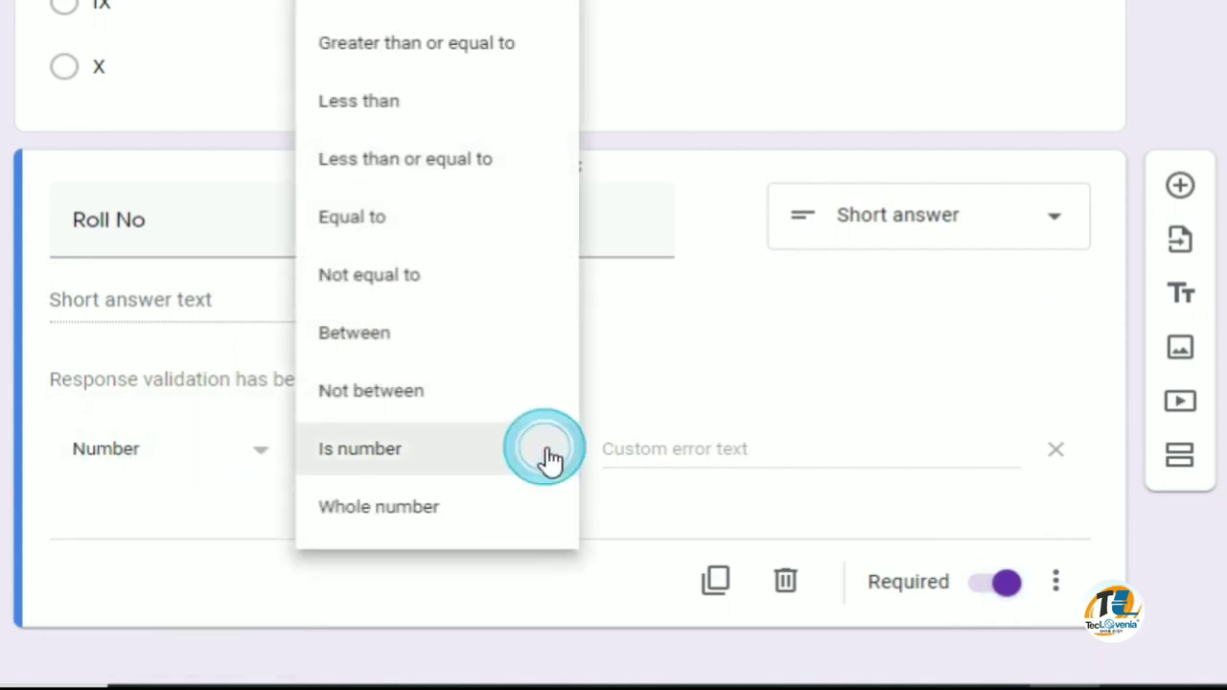
left_click(398, 467)
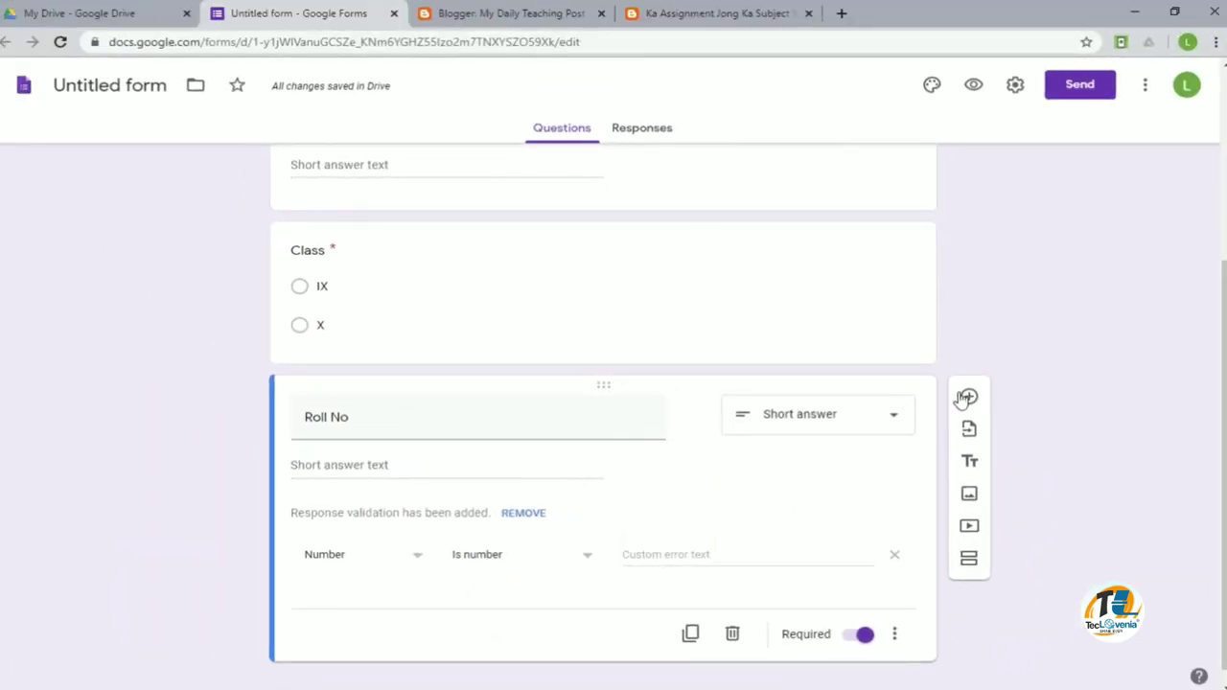
- Add a file upload question titled "Upload An Assignment", allowing respondents to upload files to Drive
left_click(969, 398)
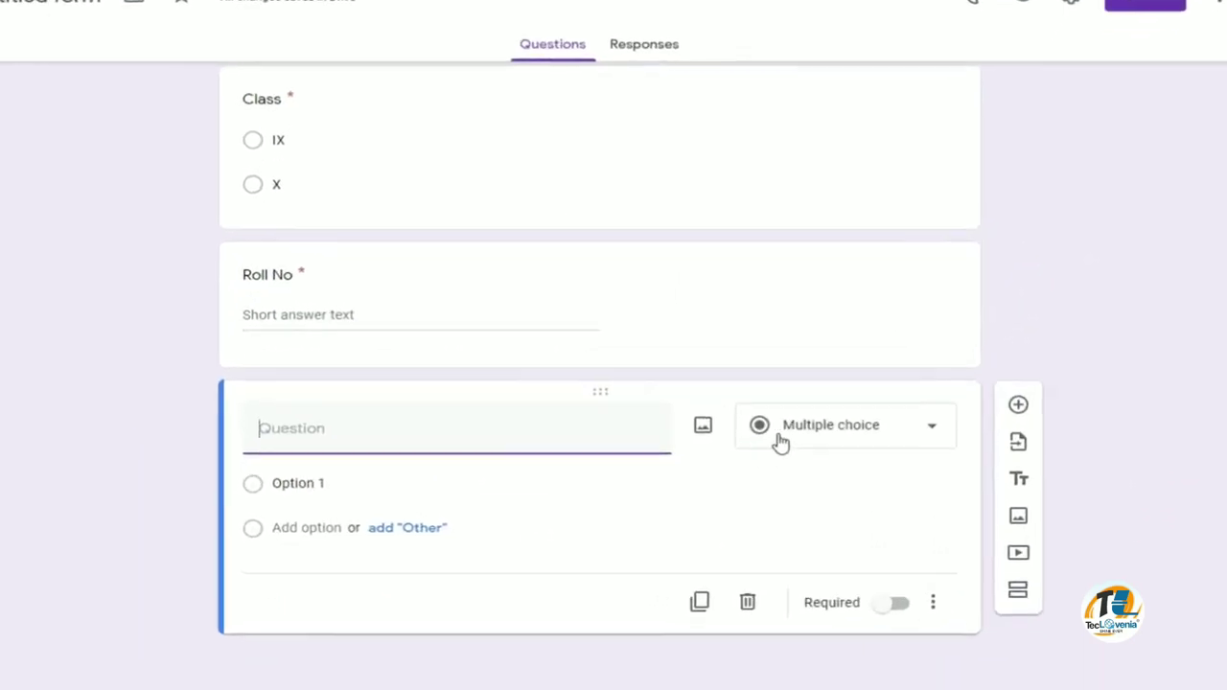
left_click(966, 360)
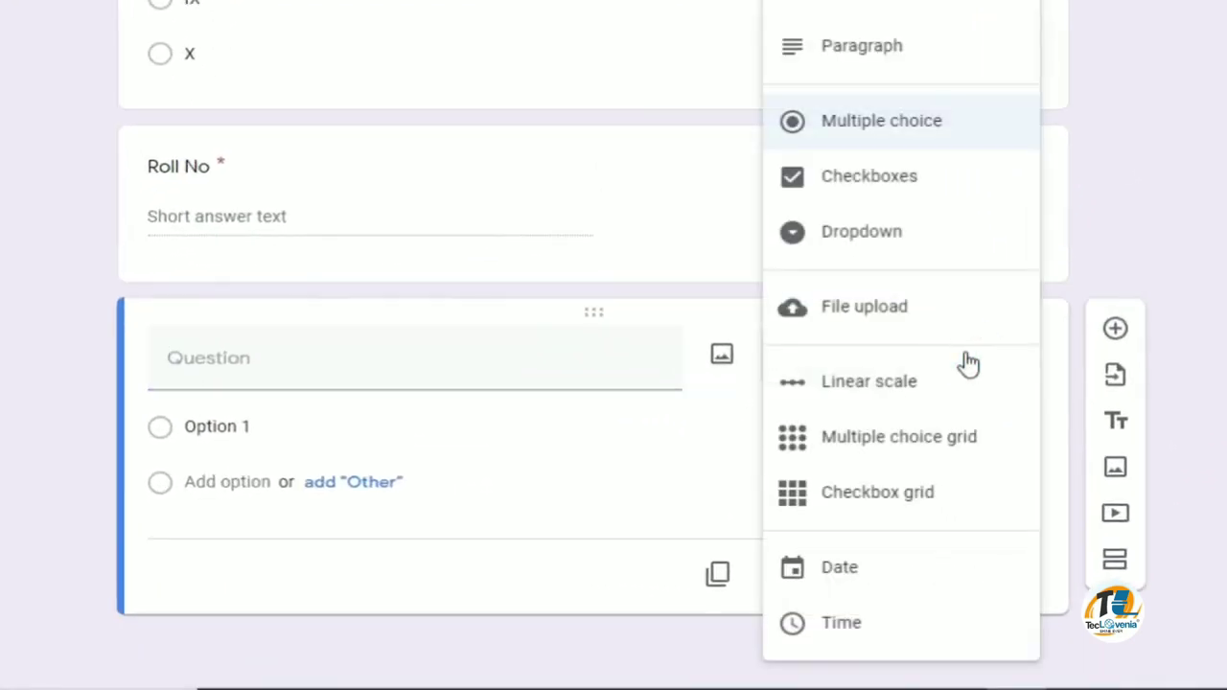
left_click(847, 322)
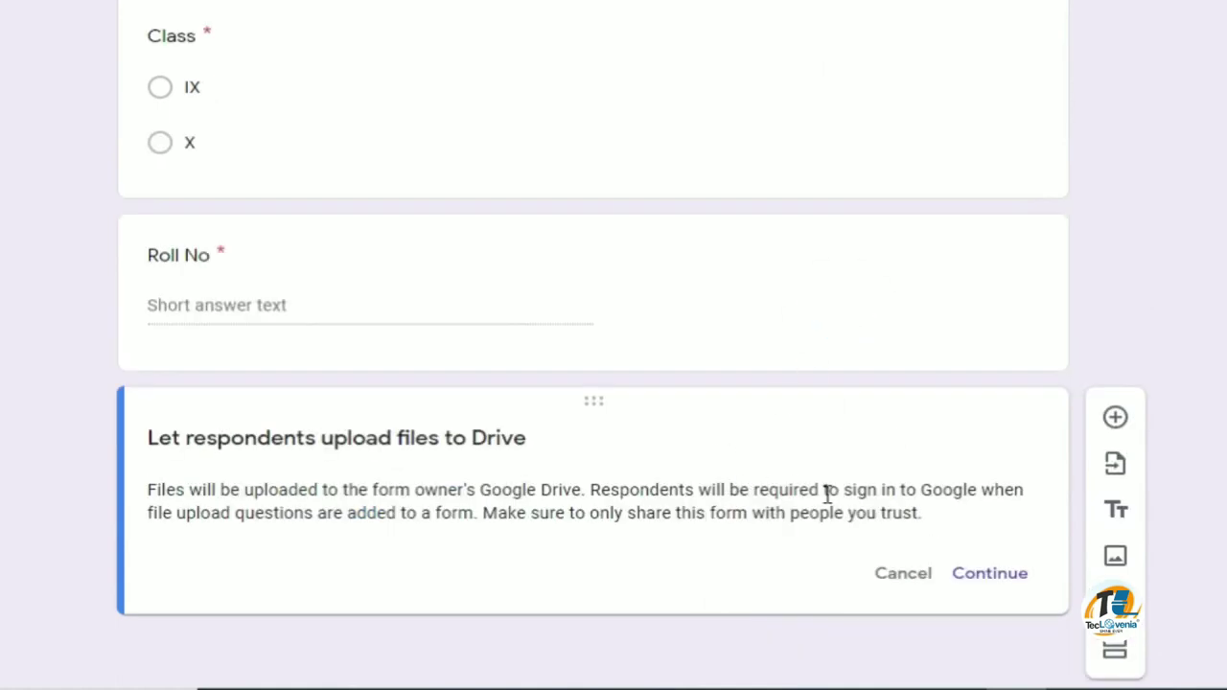
left_click(992, 580)
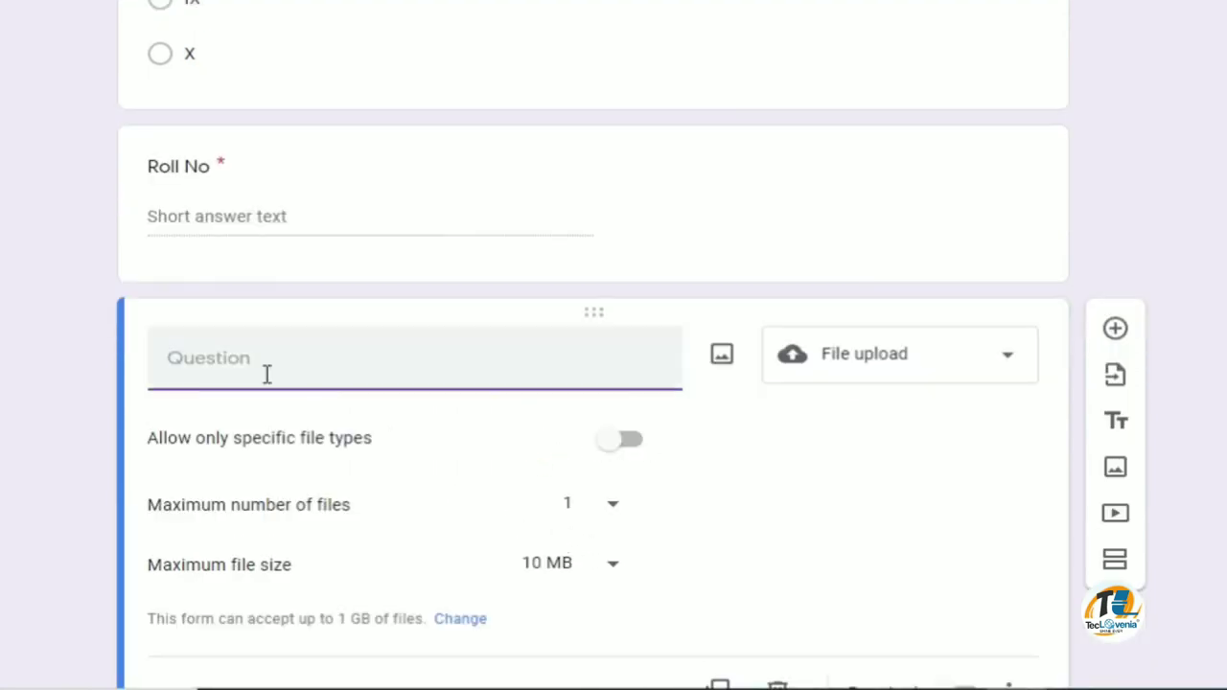
type("Upload A")
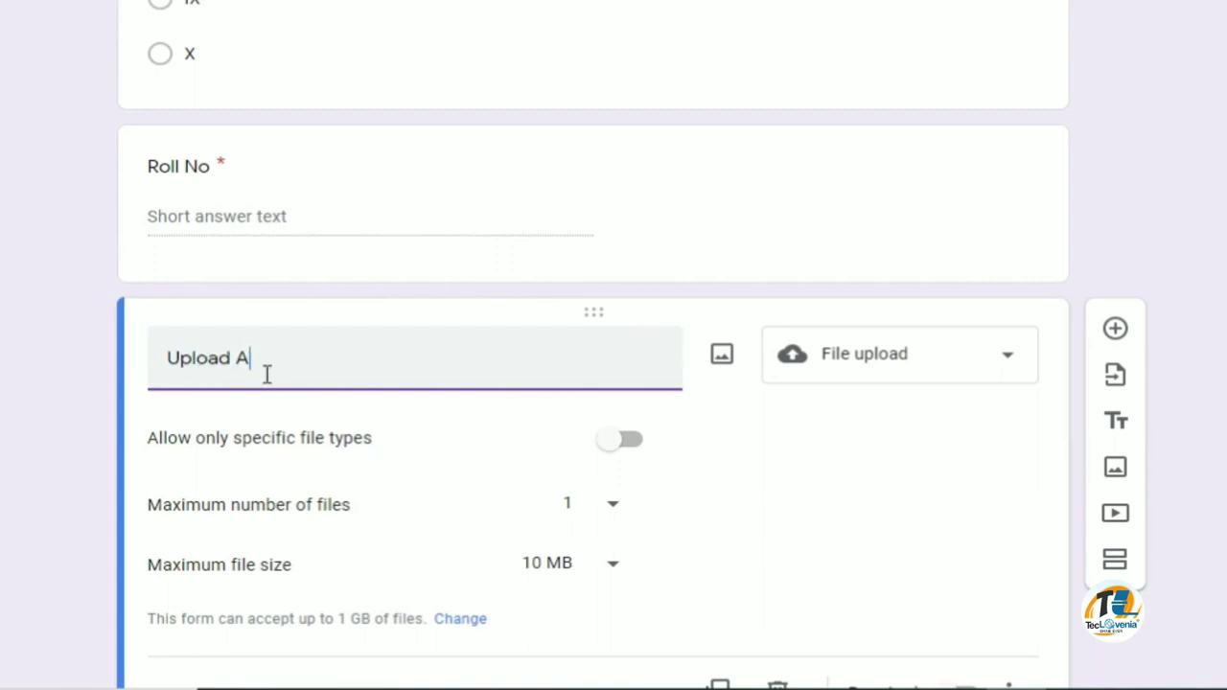
type("n Assignment")
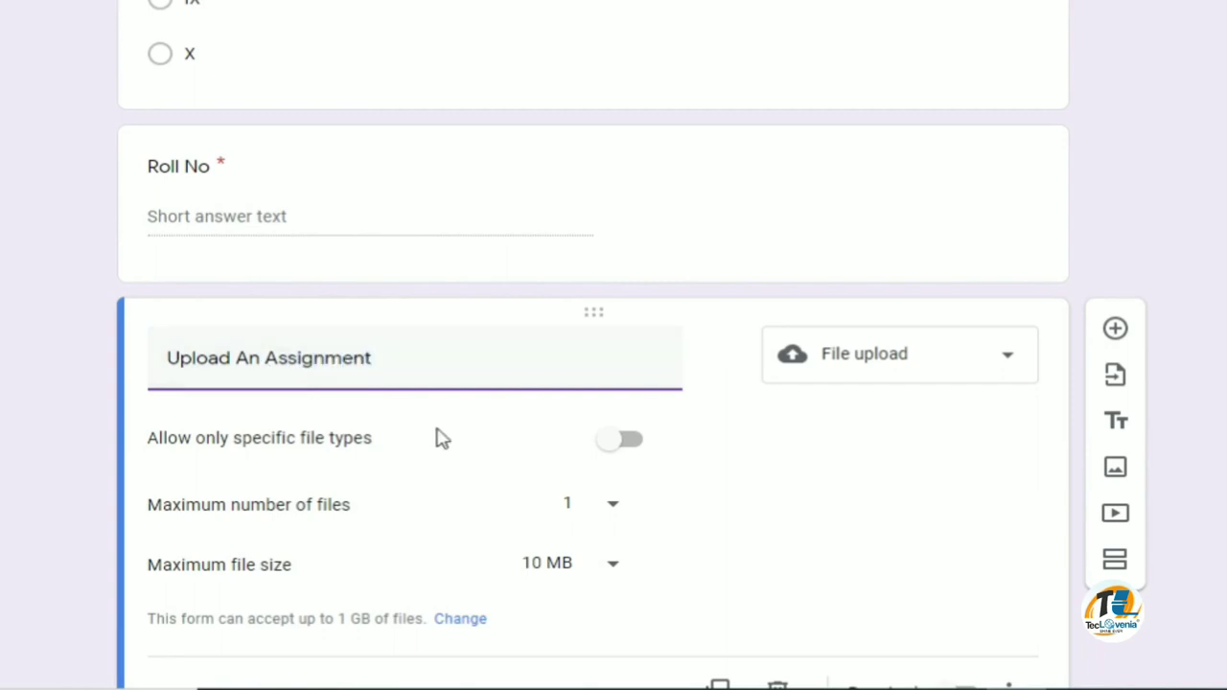
- Restrict the "Upload An Assignment" question to specific file types, allowing Document and PDF
scroll(527, 393, "down", 1)
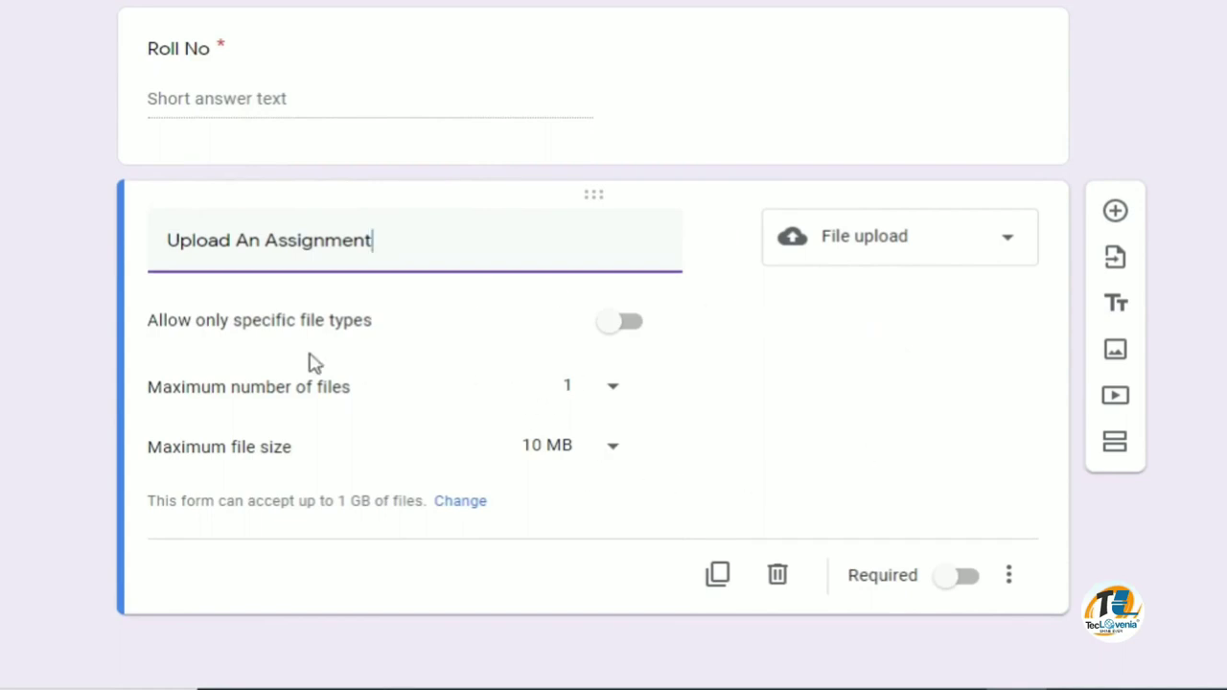
left_click_drag(233, 320, 372, 320)
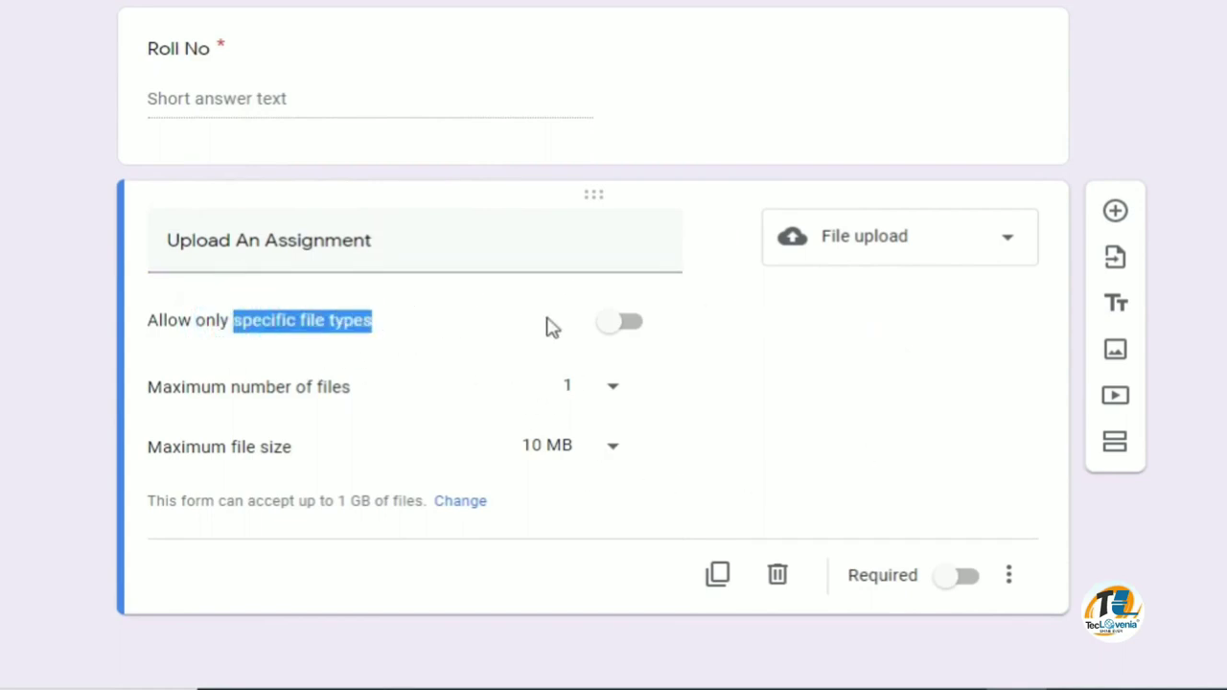
left_click(623, 325)
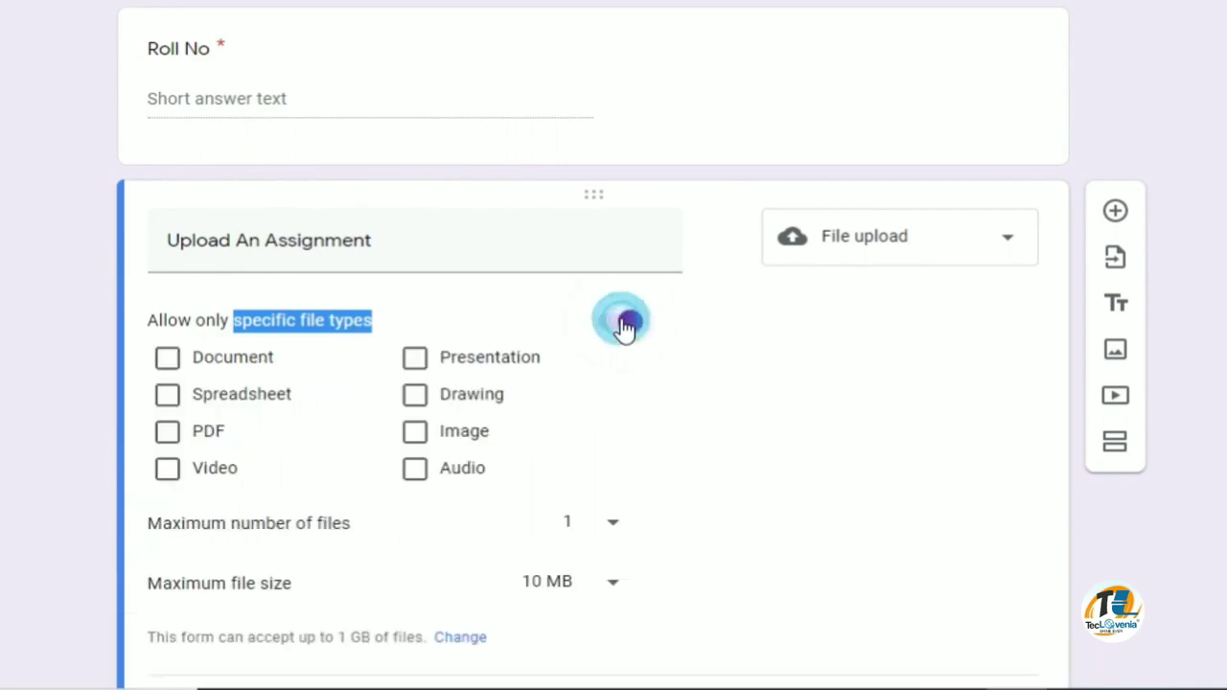
left_click(168, 362)
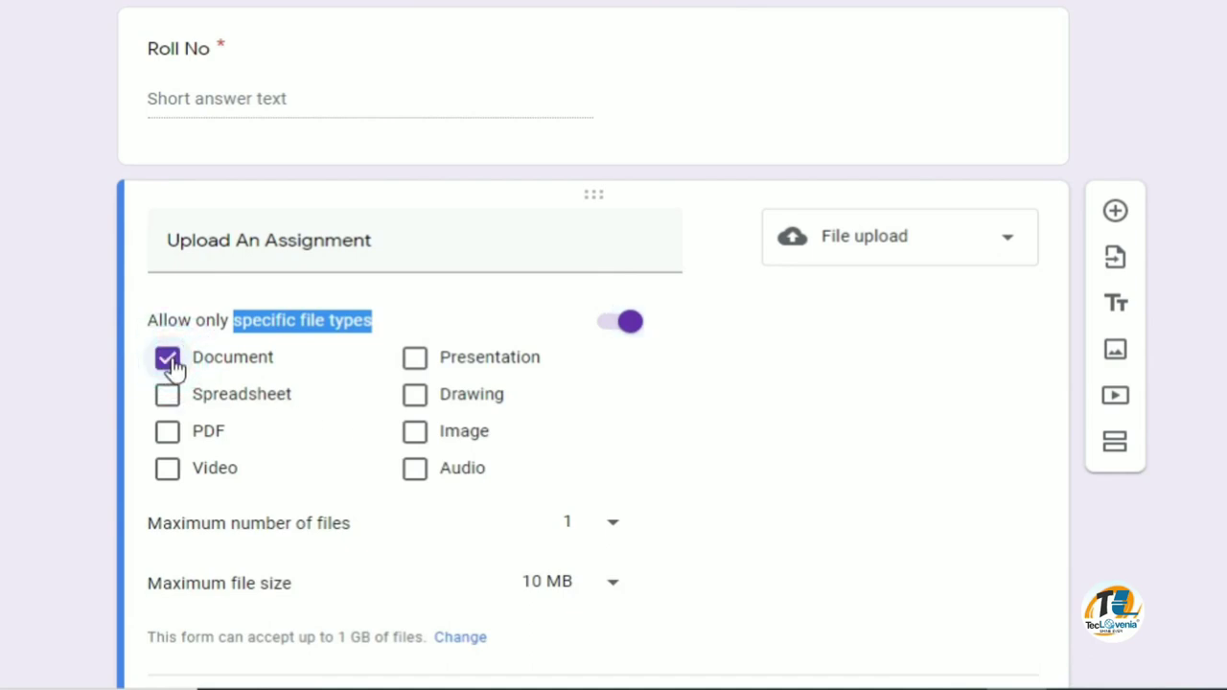
left_click(169, 438)
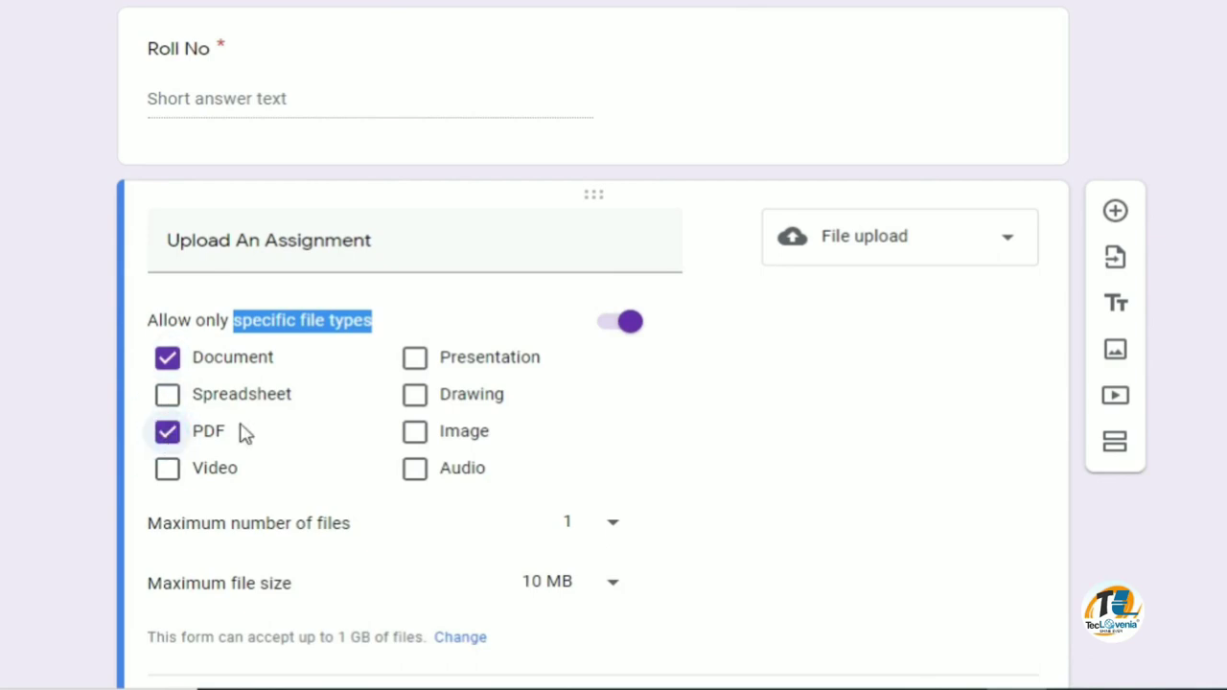
left_click(169, 472)
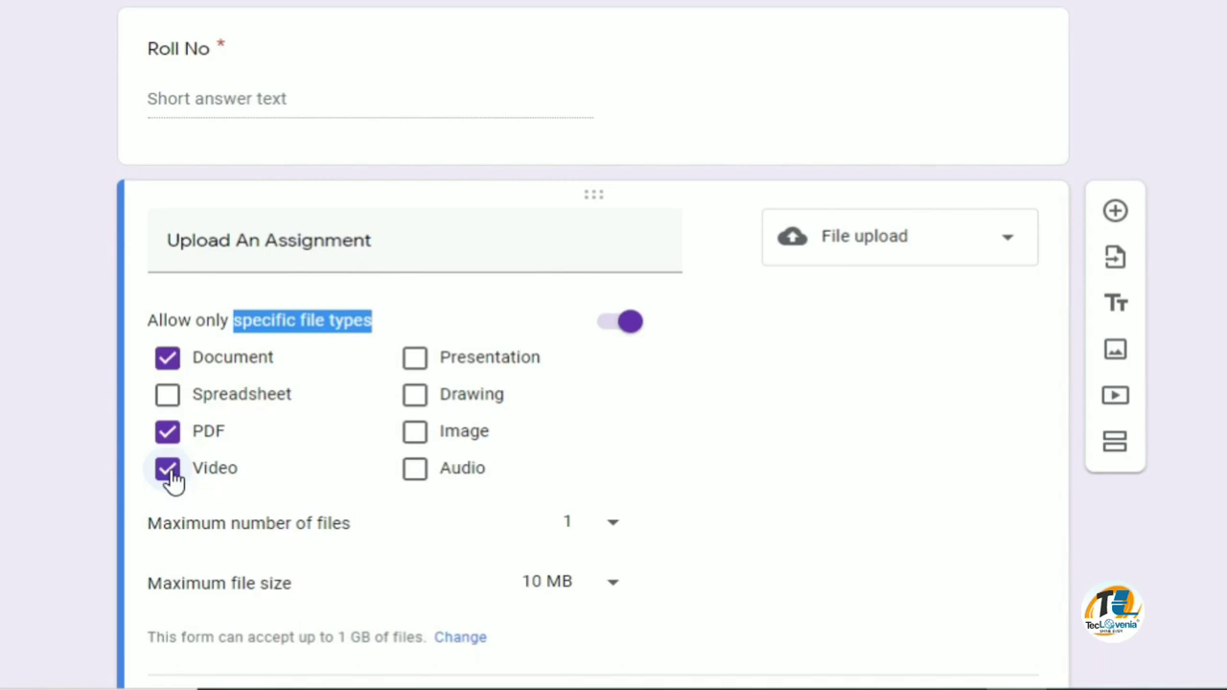
left_click(170, 473)
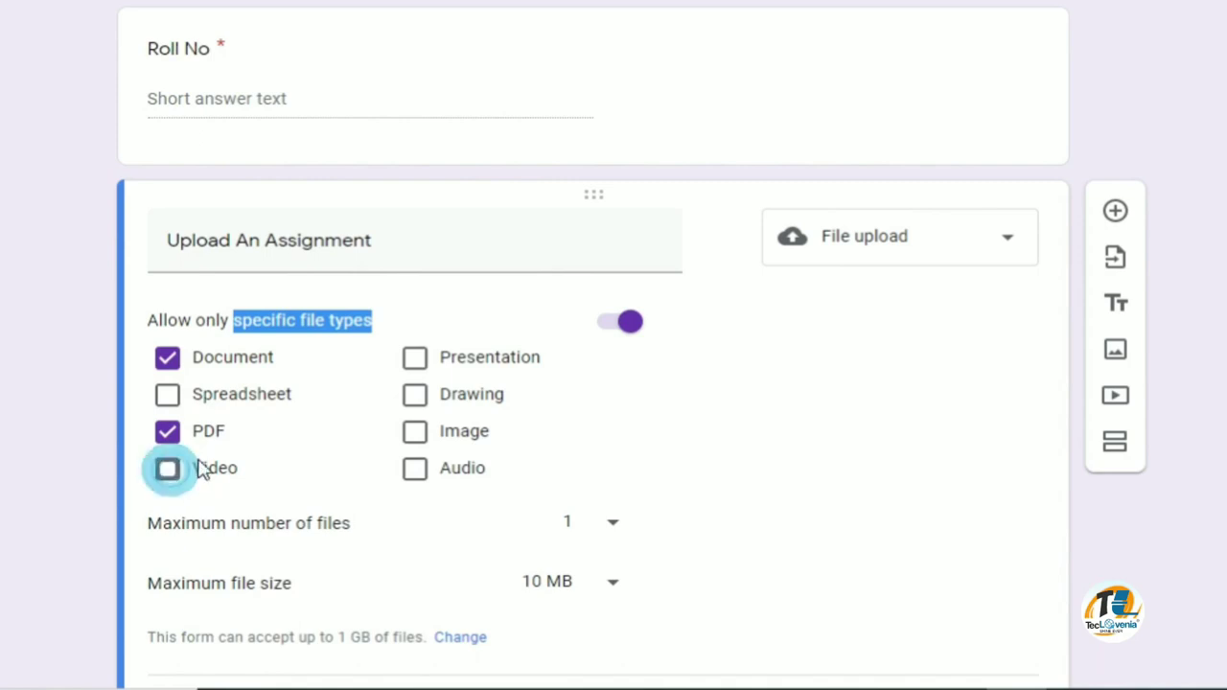
left_click(425, 477)
left_click(425, 478)
left_click(424, 447)
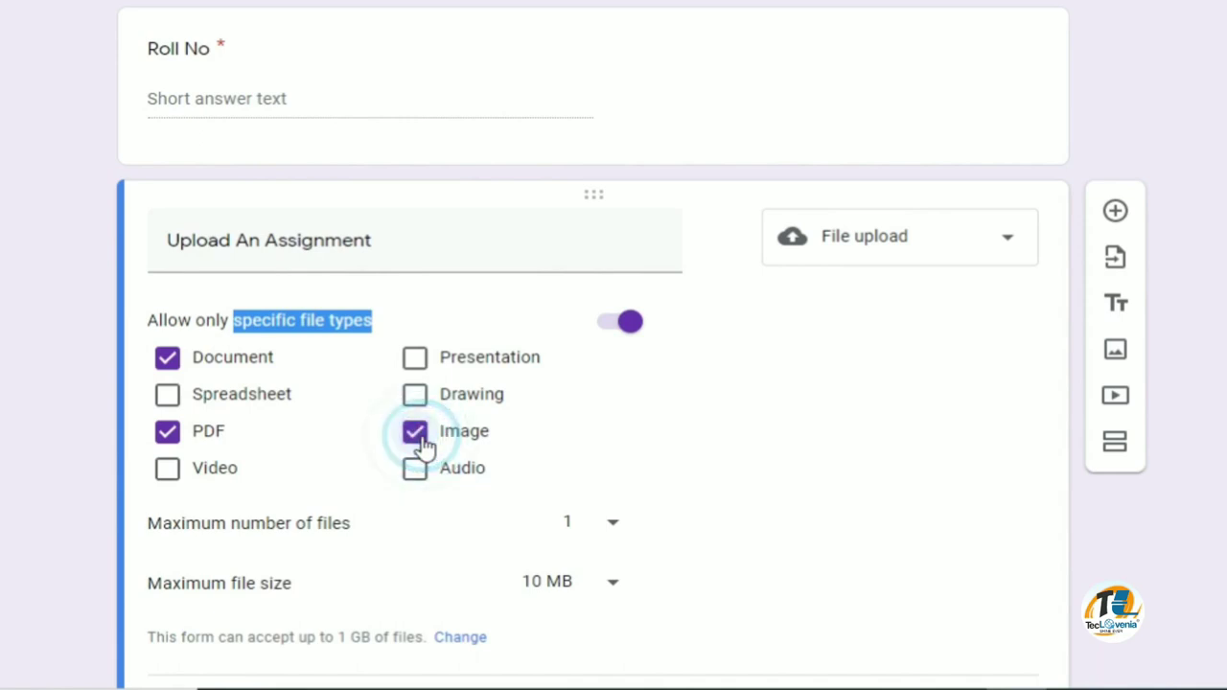
left_click(424, 447)
left_click(423, 408)
left_click(428, 402)
left_click(424, 370)
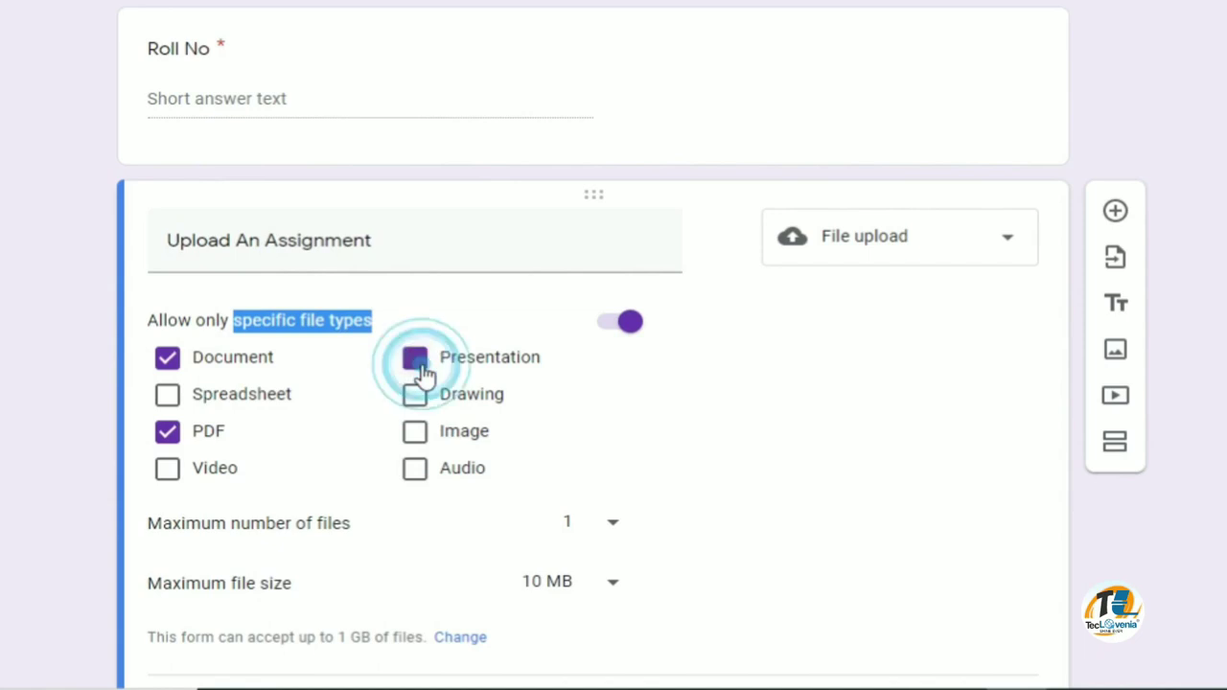
left_click(424, 370)
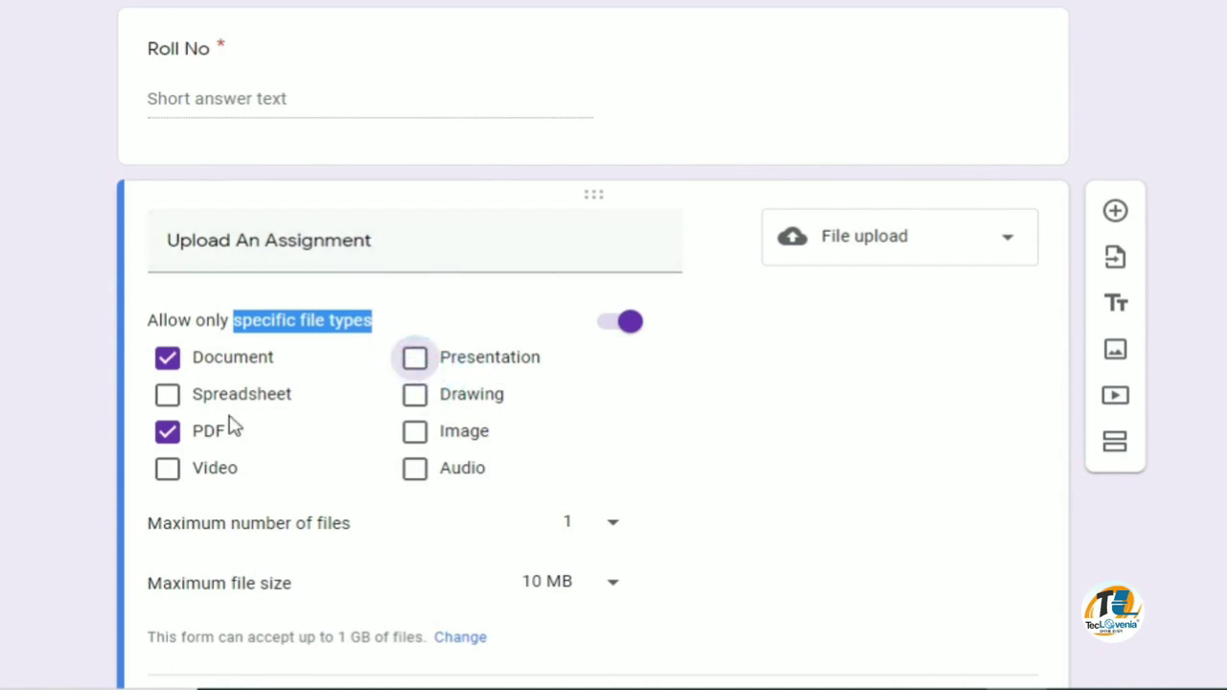
left_click(165, 394)
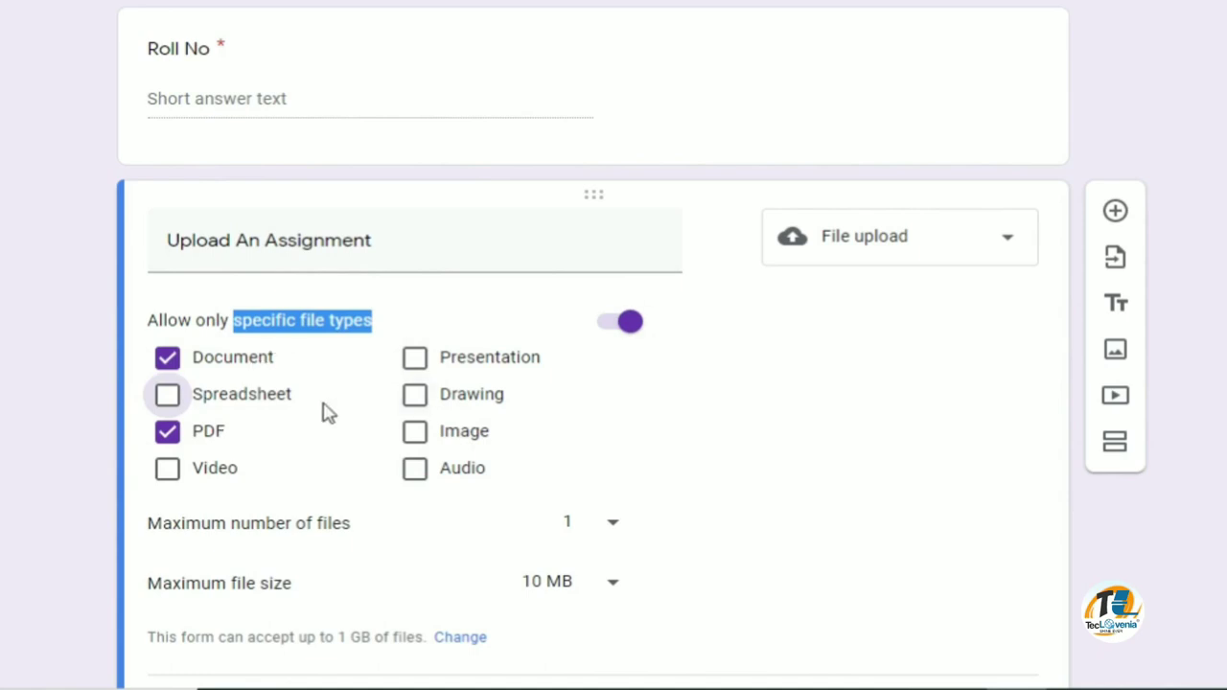
left_click(247, 326)
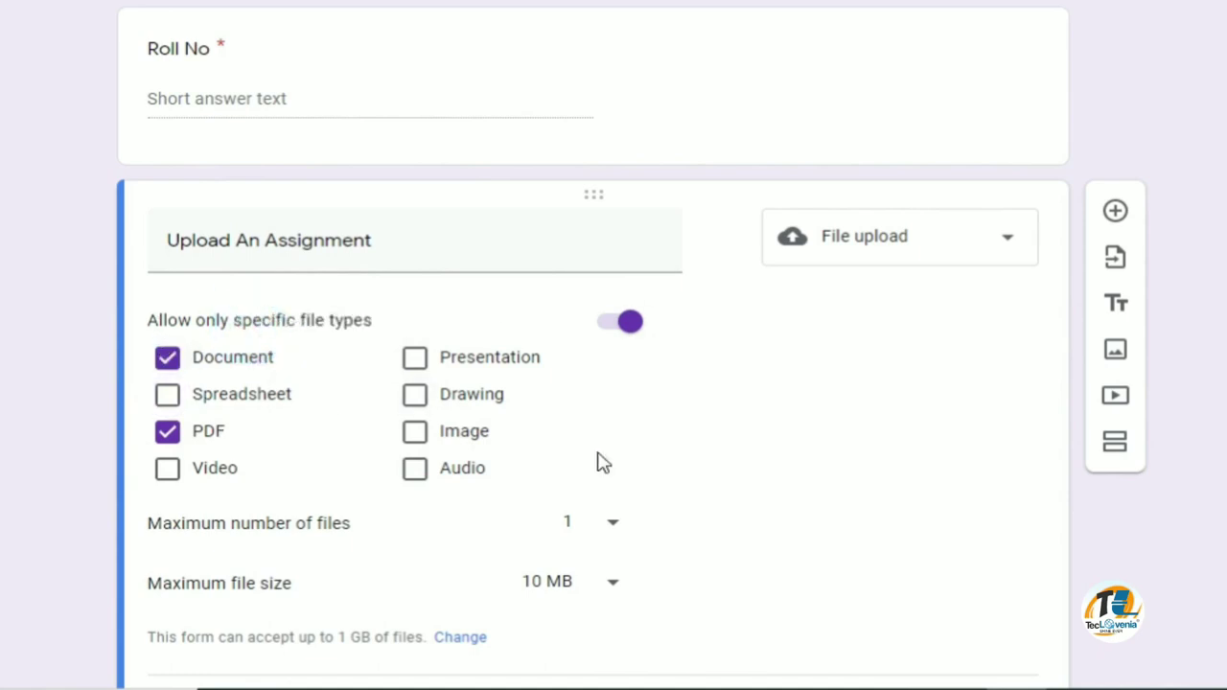
left_click(222, 365)
left_click(189, 364)
left_click(178, 438)
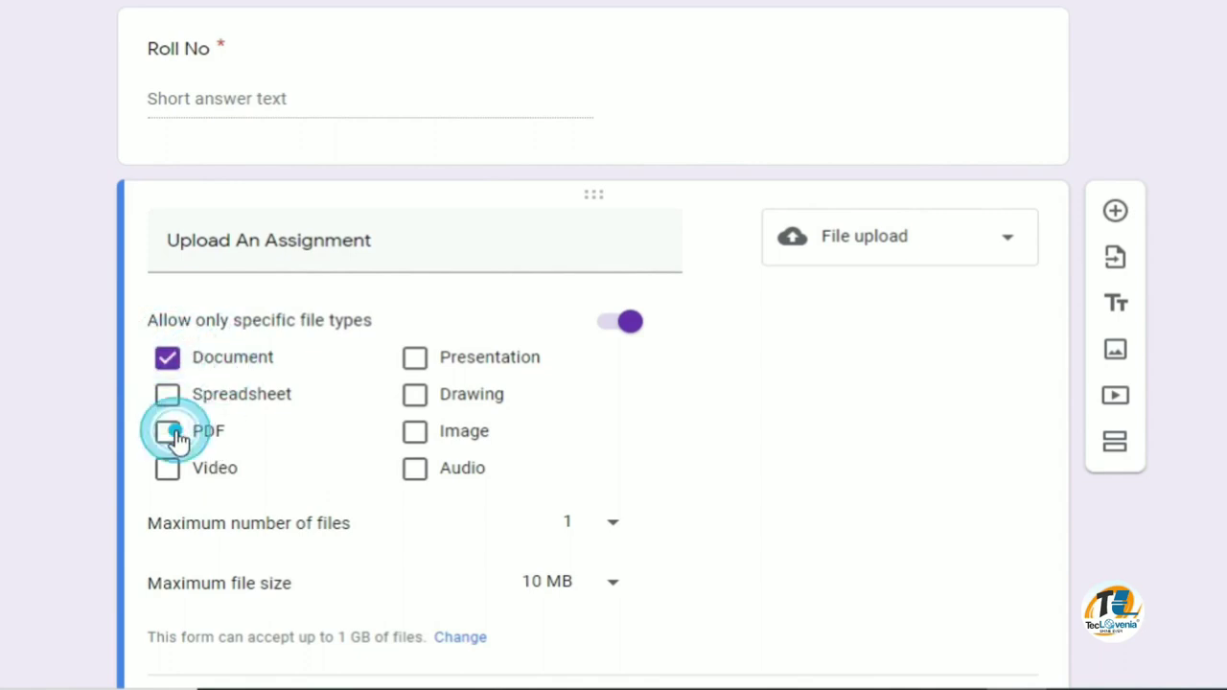
- Keep the upload limits at 1 file and 10 MB, and make the "Upload An Assignment" question required
left_click(614, 529)
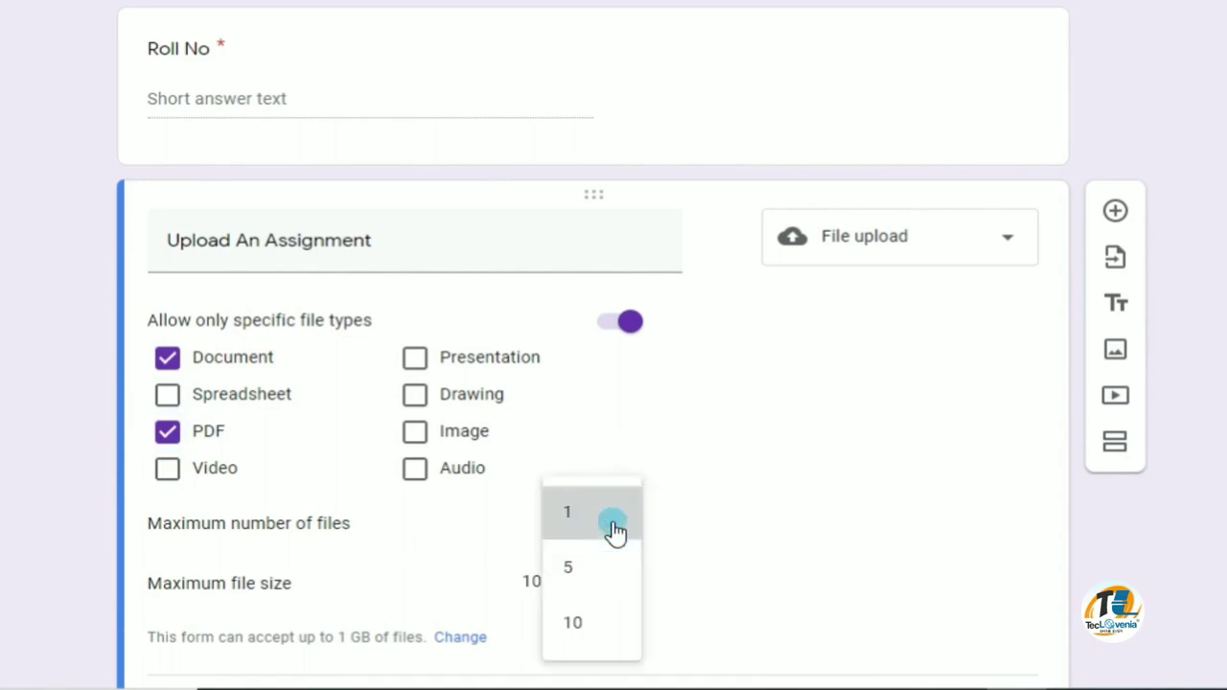
left_click(614, 529)
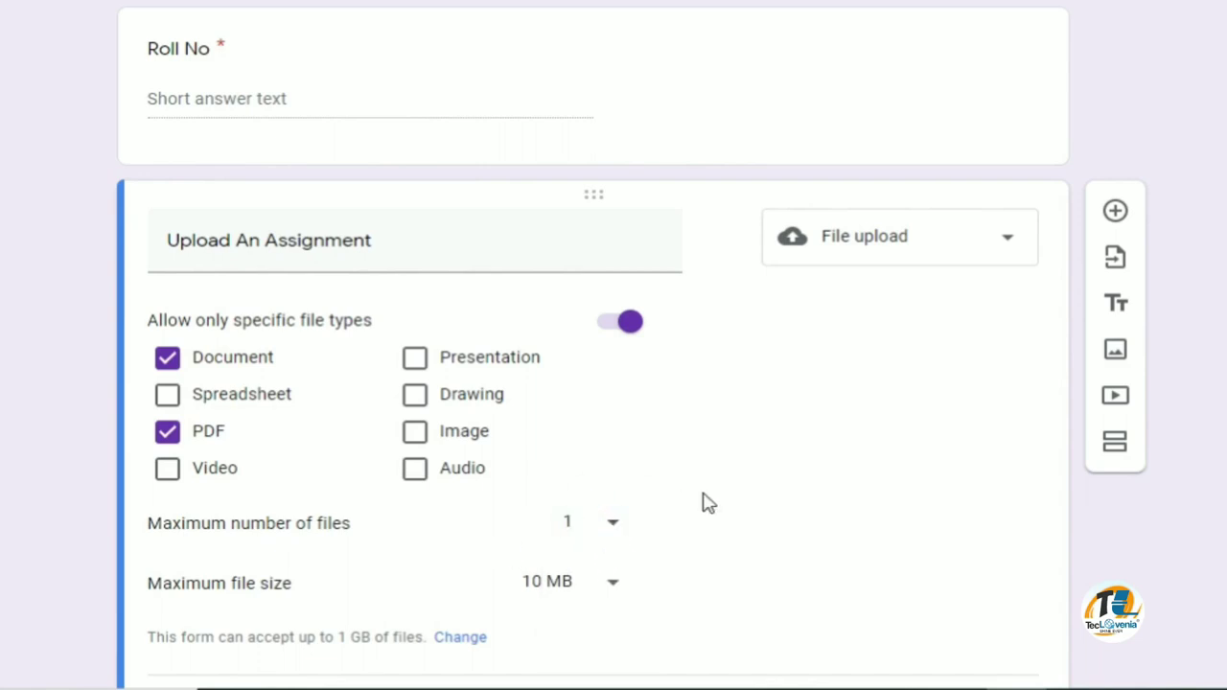
scroll(704, 503, "down", 1)
left_click(615, 470)
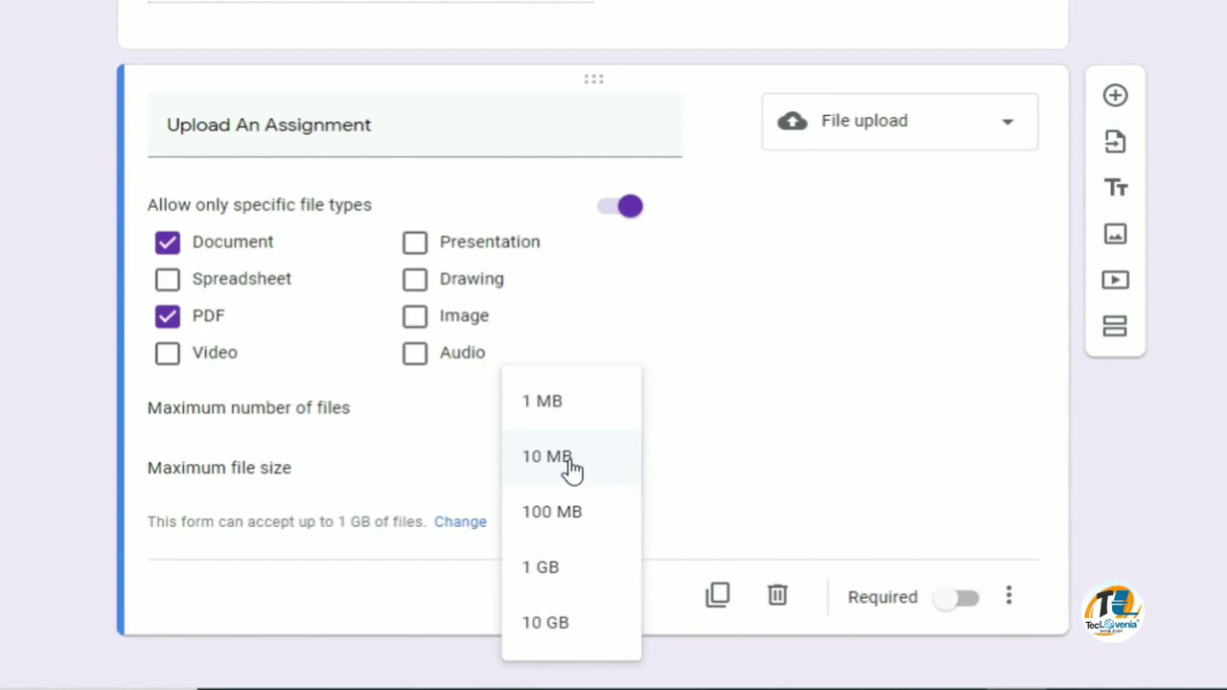
left_click(571, 462)
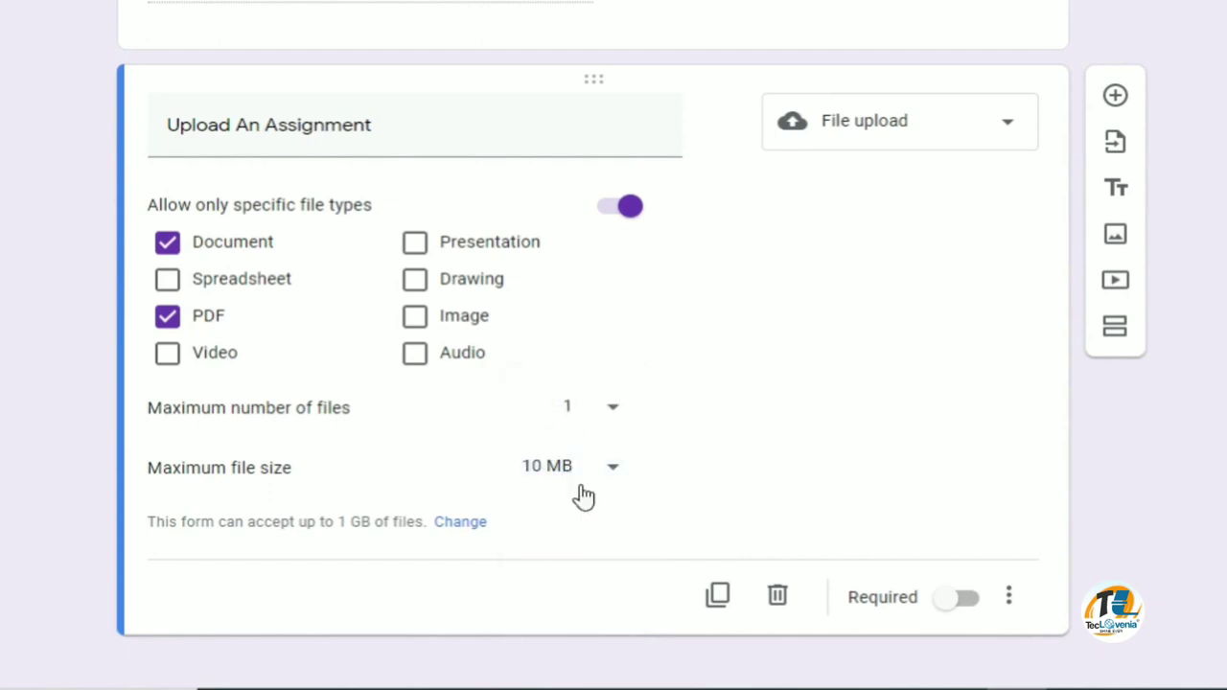
left_click(959, 597)
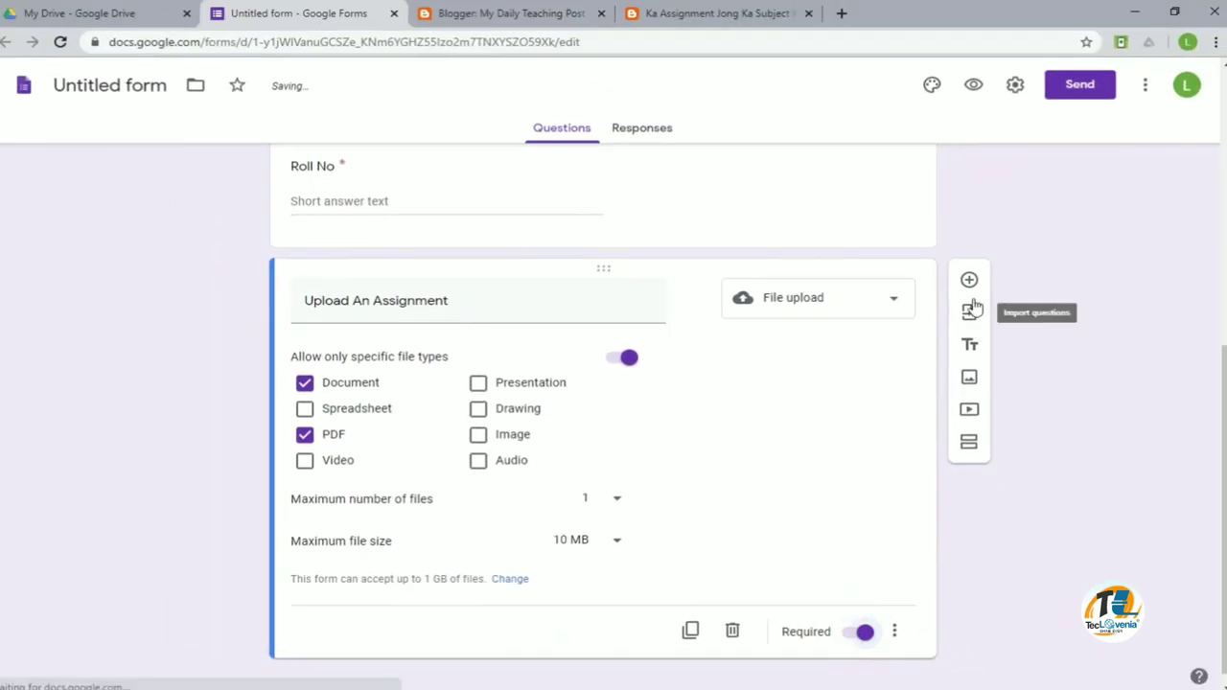
- Add a required date question titled "Date (Just Click Set)" below the upload question
left_click(969, 280)
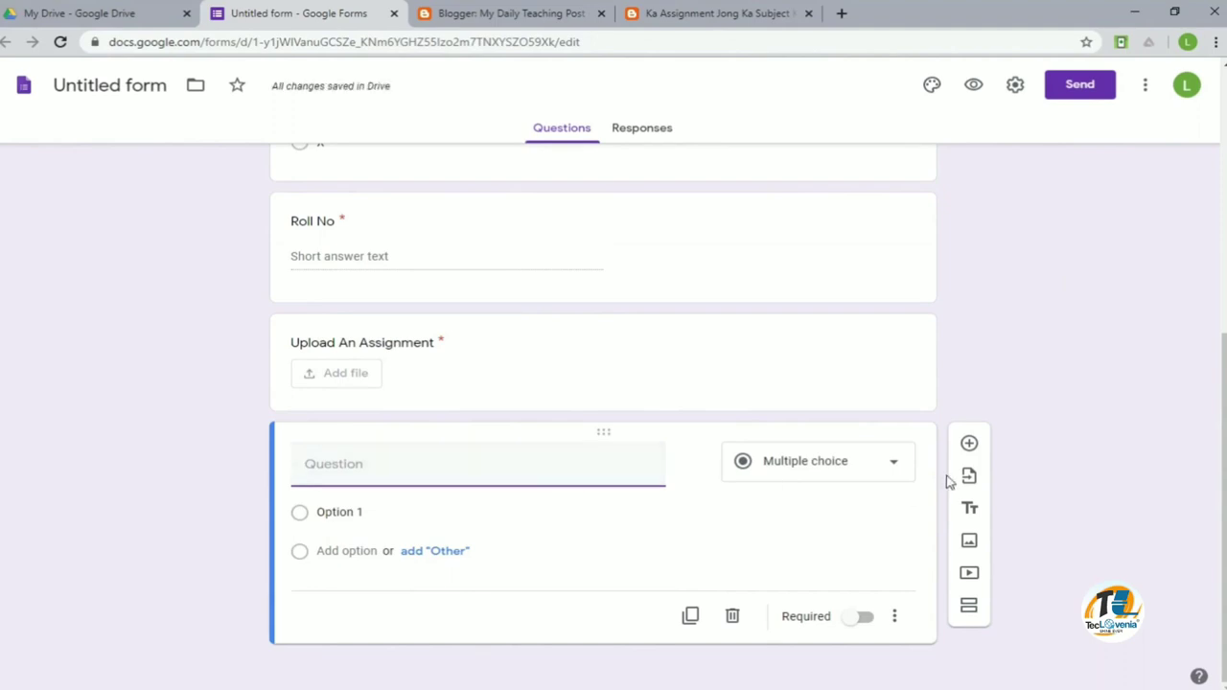
left_click(841, 471)
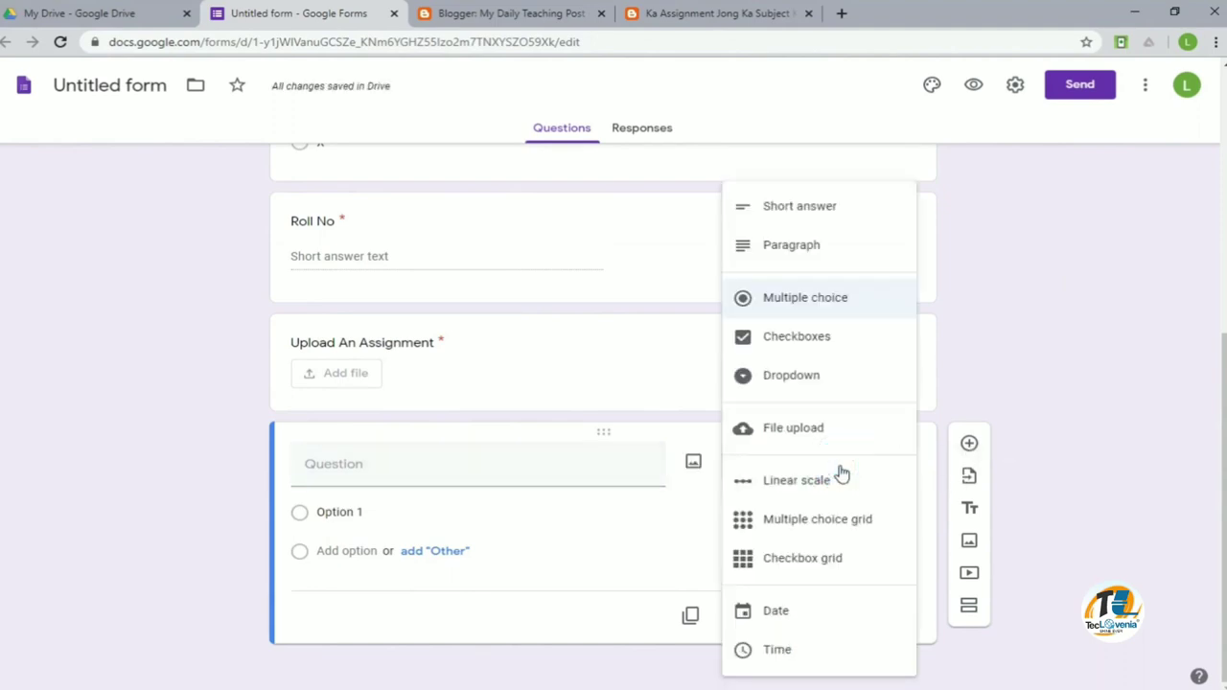
left_click(777, 613)
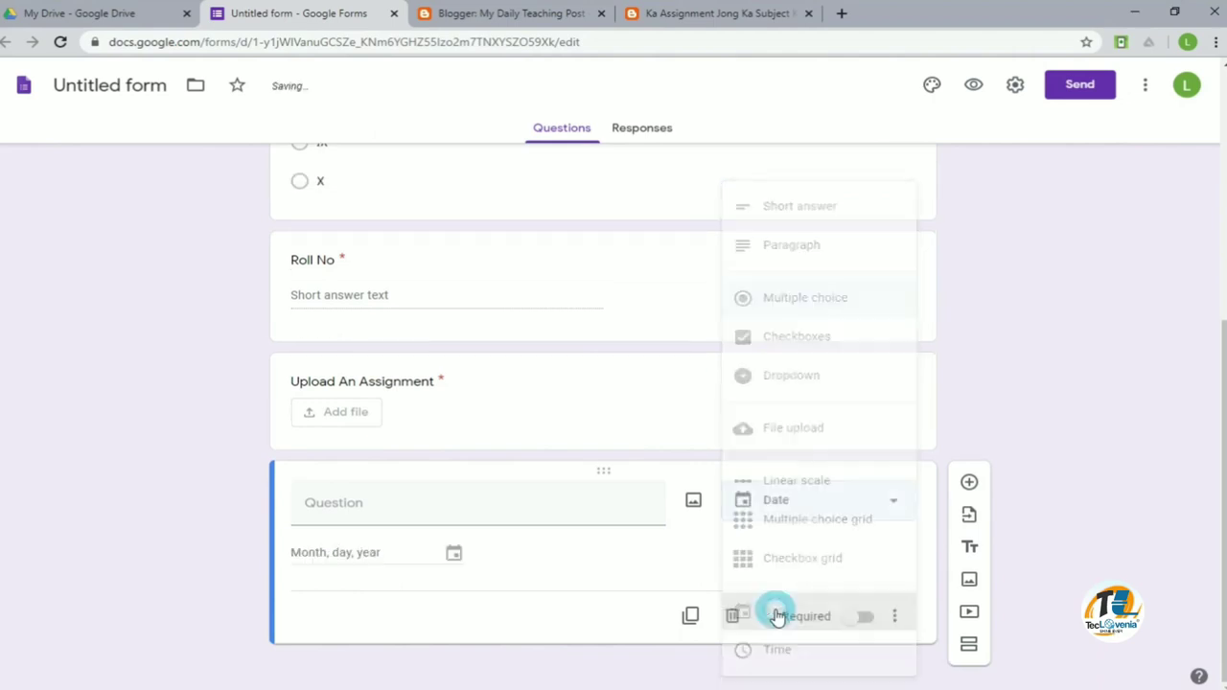
left_click(513, 514)
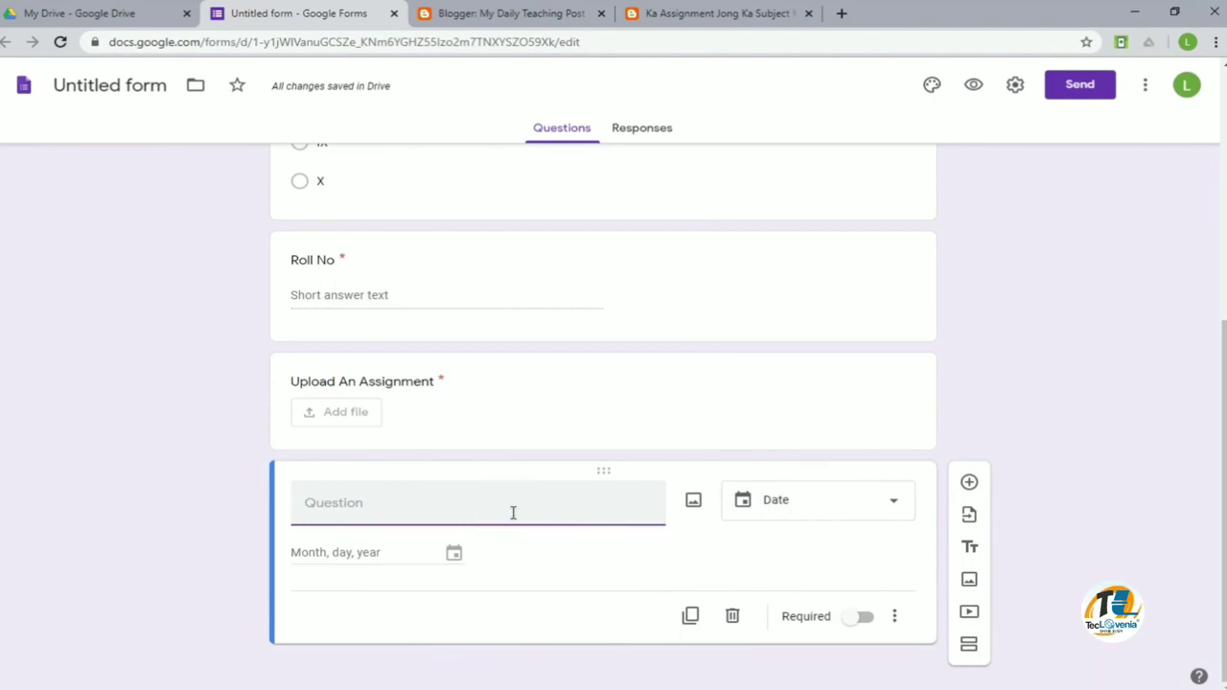
type("Date")
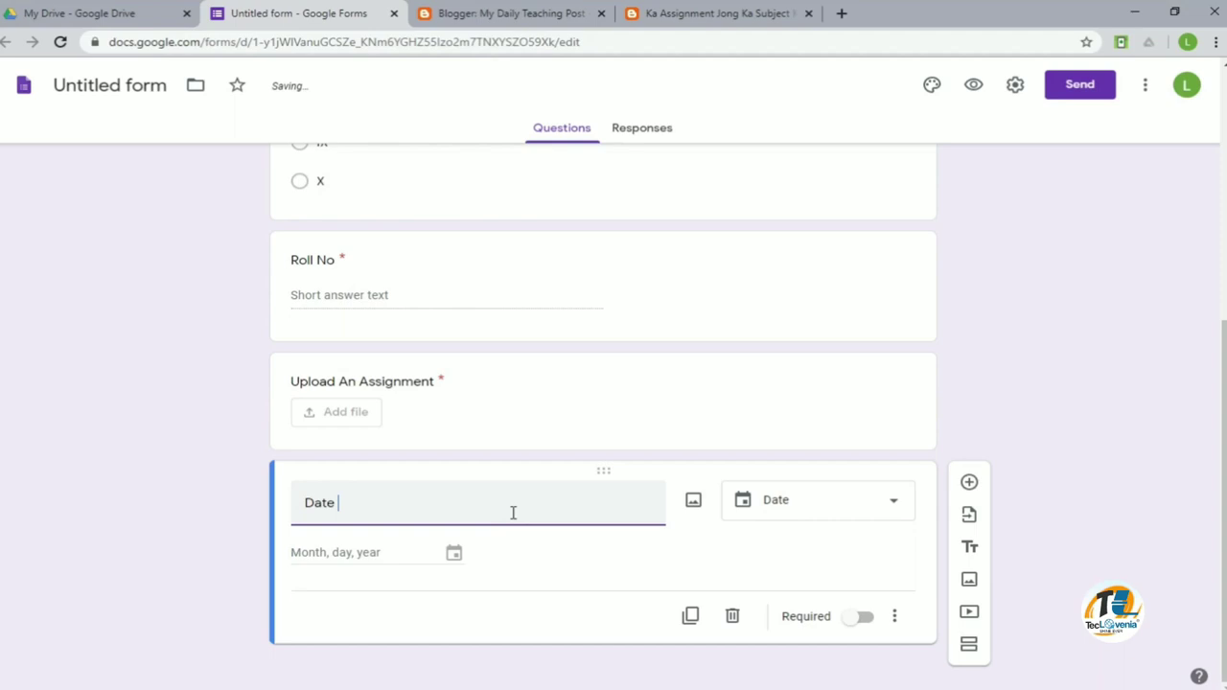
type("(Just Click Set")
left_click(862, 616)
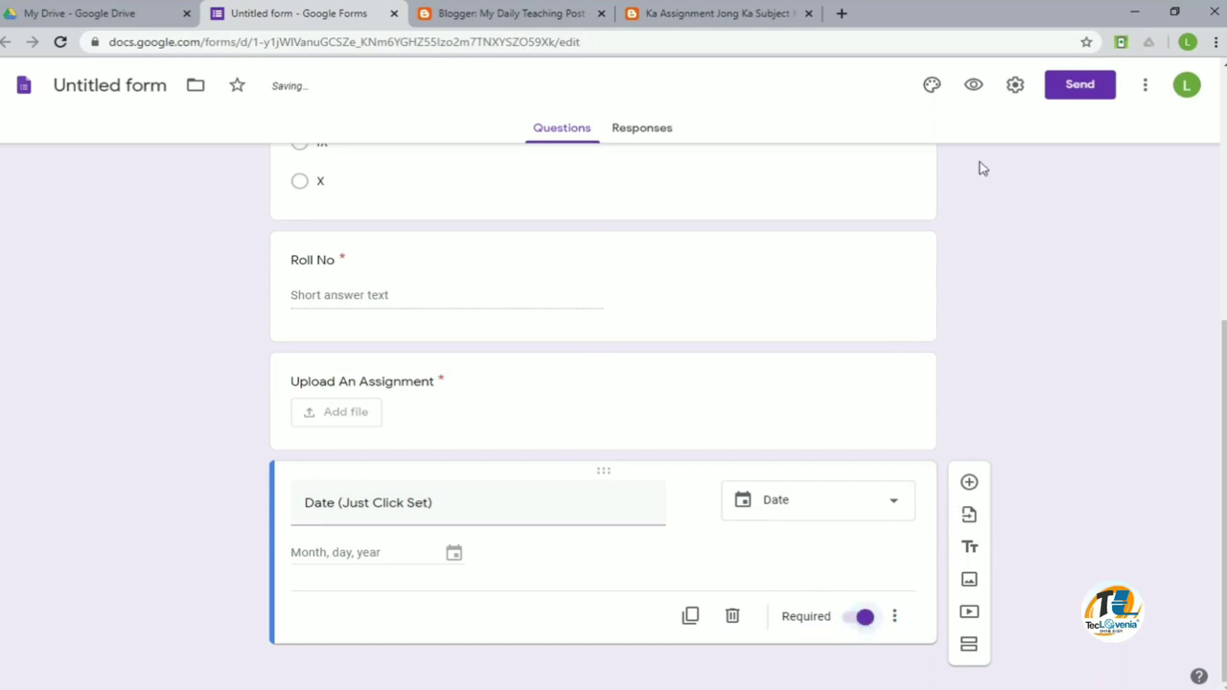
- Set the form's header image to the coloured pencils picture from the Work and School themes
left_click(930, 87)
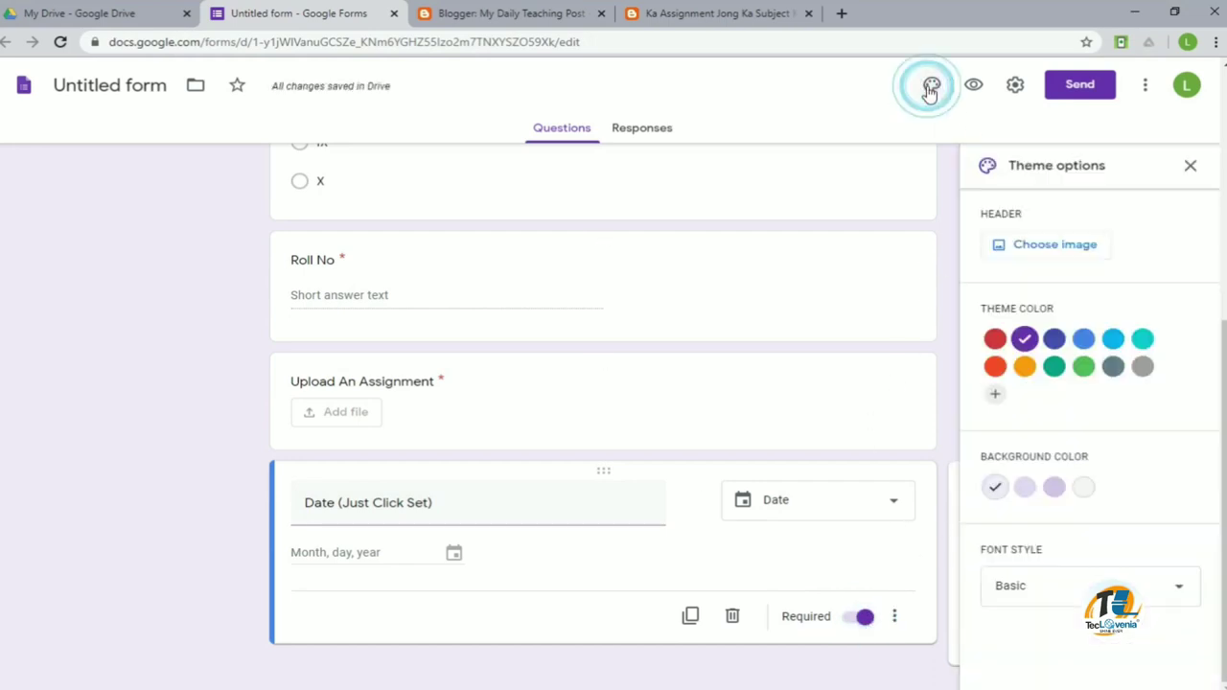
left_click(1052, 245)
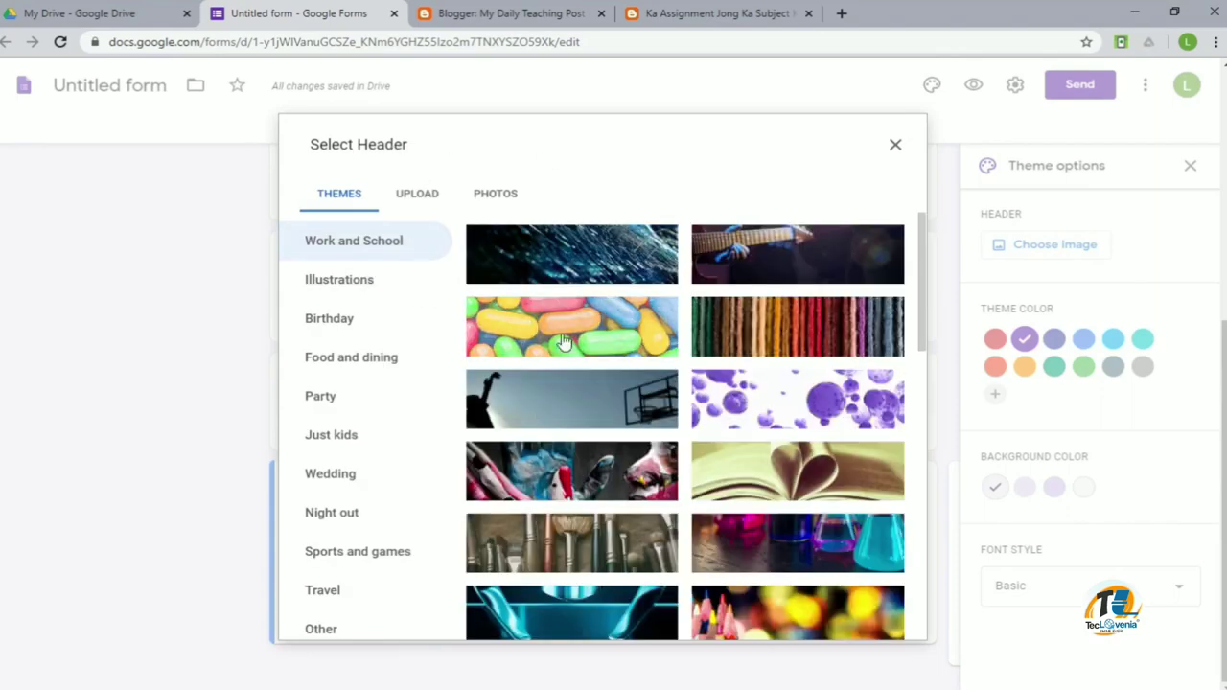
scroll(744, 519, "down", 1)
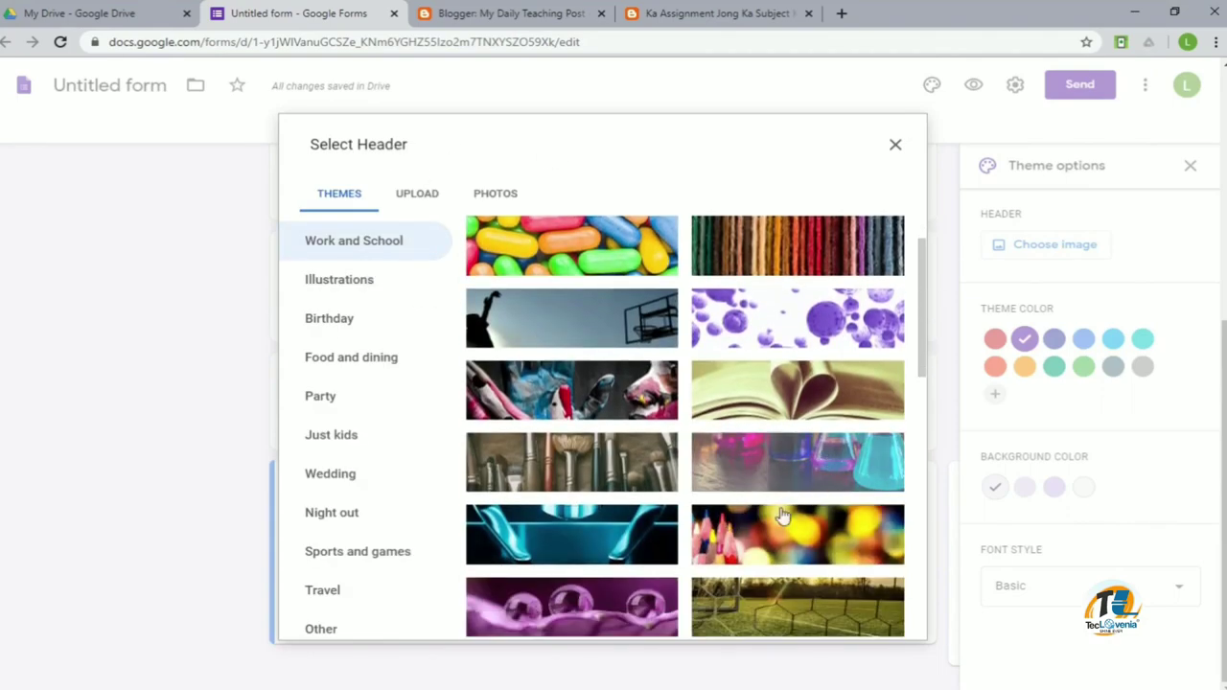
scroll(752, 552, "down", 1)
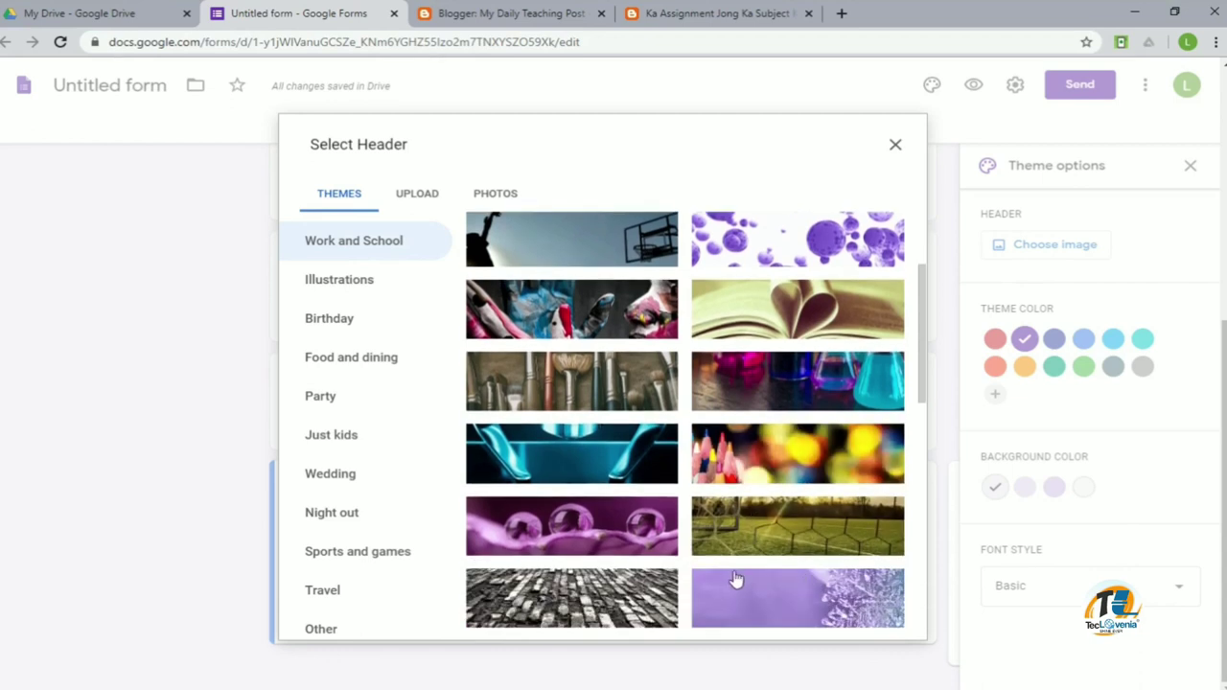
left_click(803, 475)
left_click(887, 624)
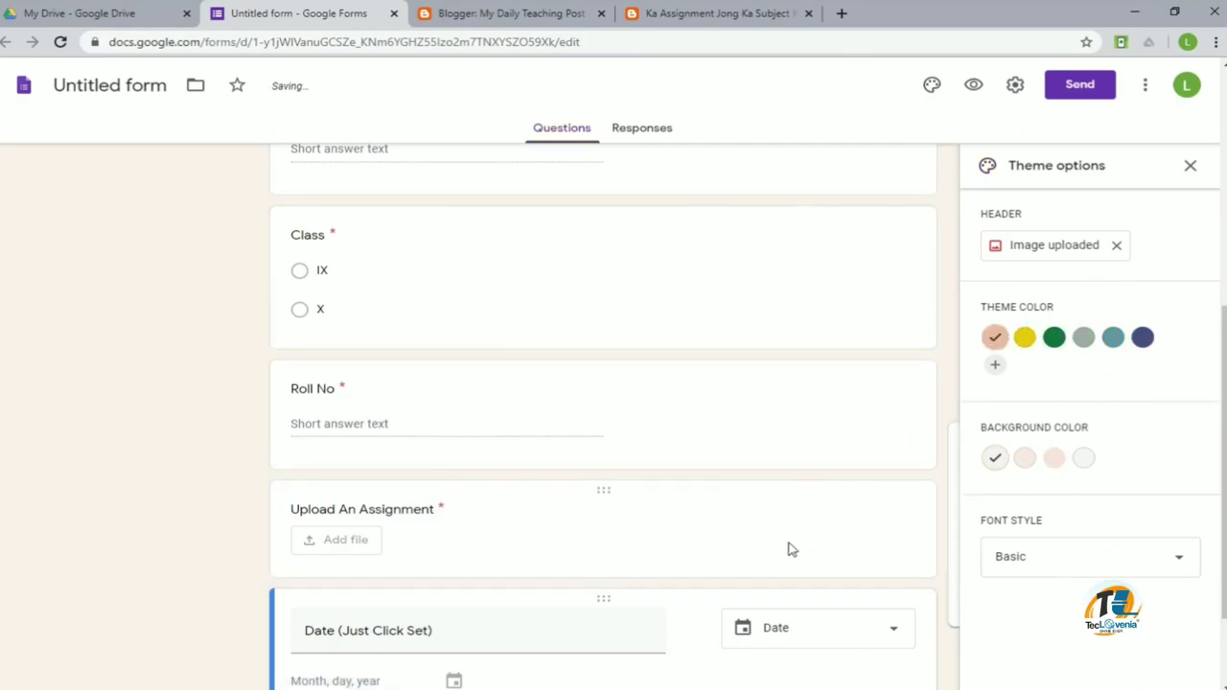
scroll(786, 479, "up", 4)
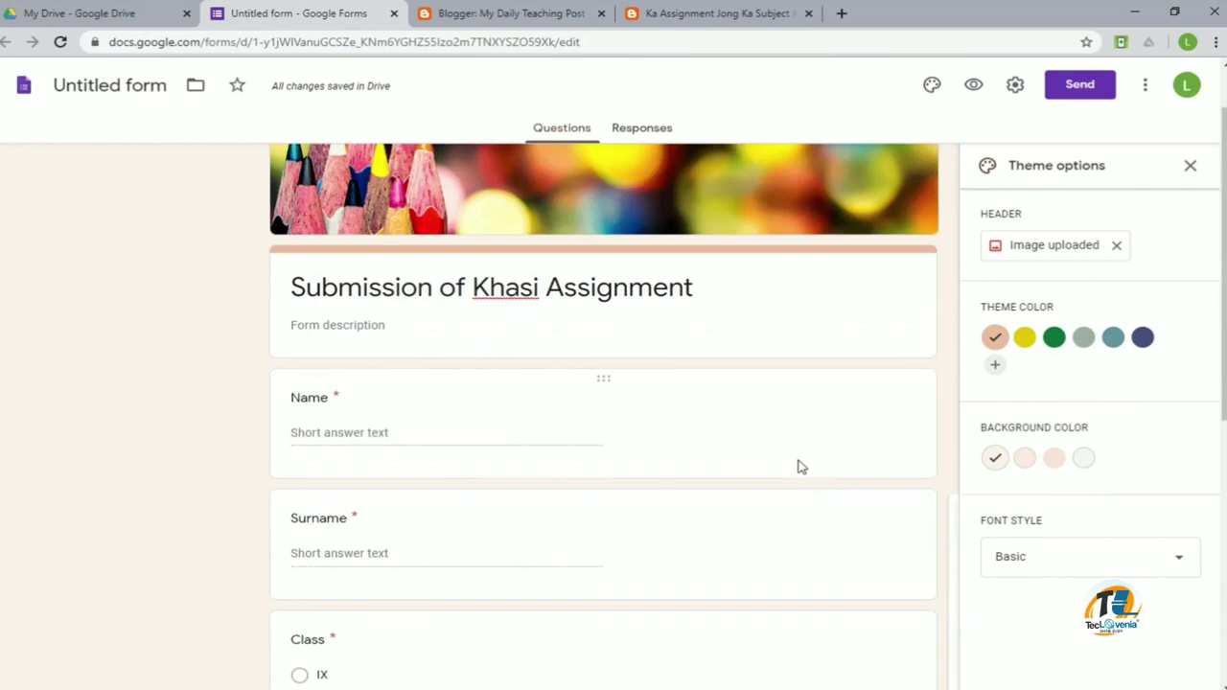
scroll(434, 283, "up", 1)
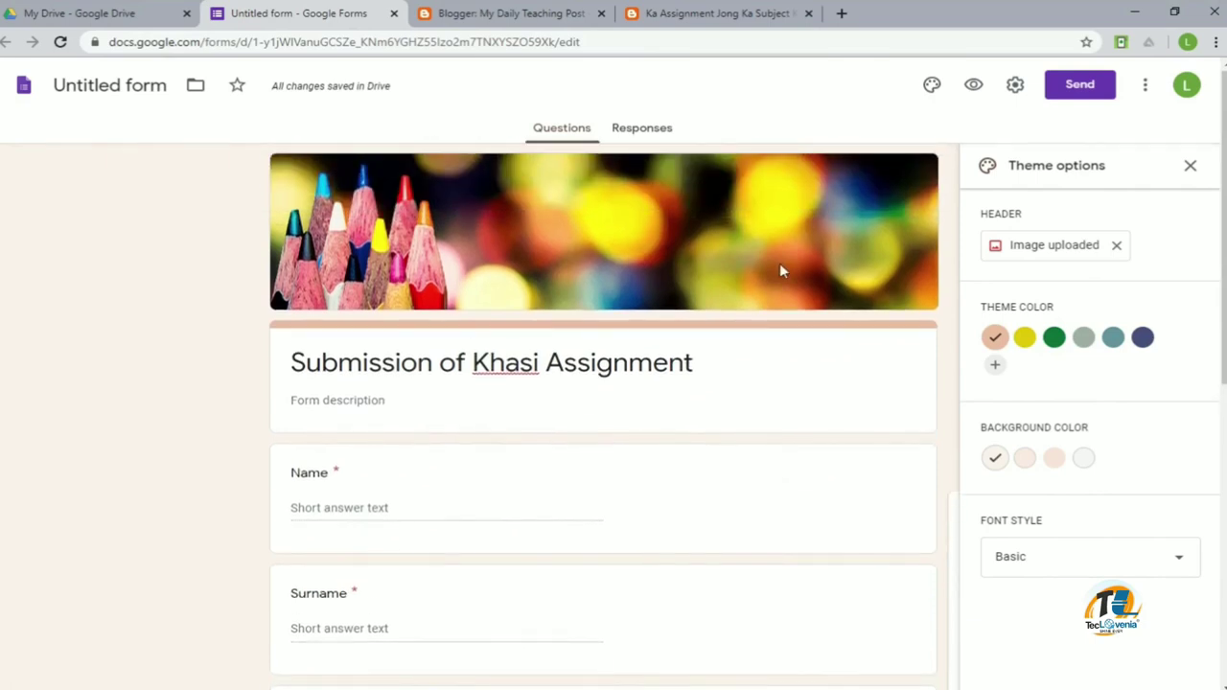
- Preview the form as respondents see it, check all its questions, and close the preview
left_click(974, 86)
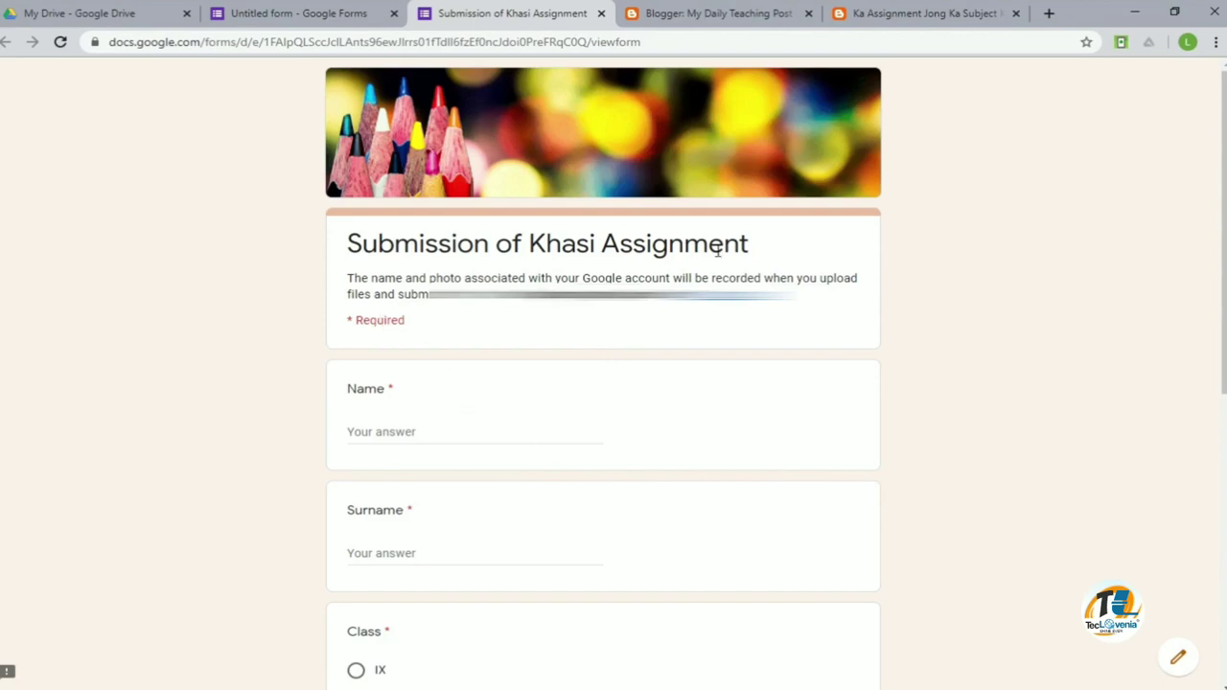
scroll(477, 445, "down", 6)
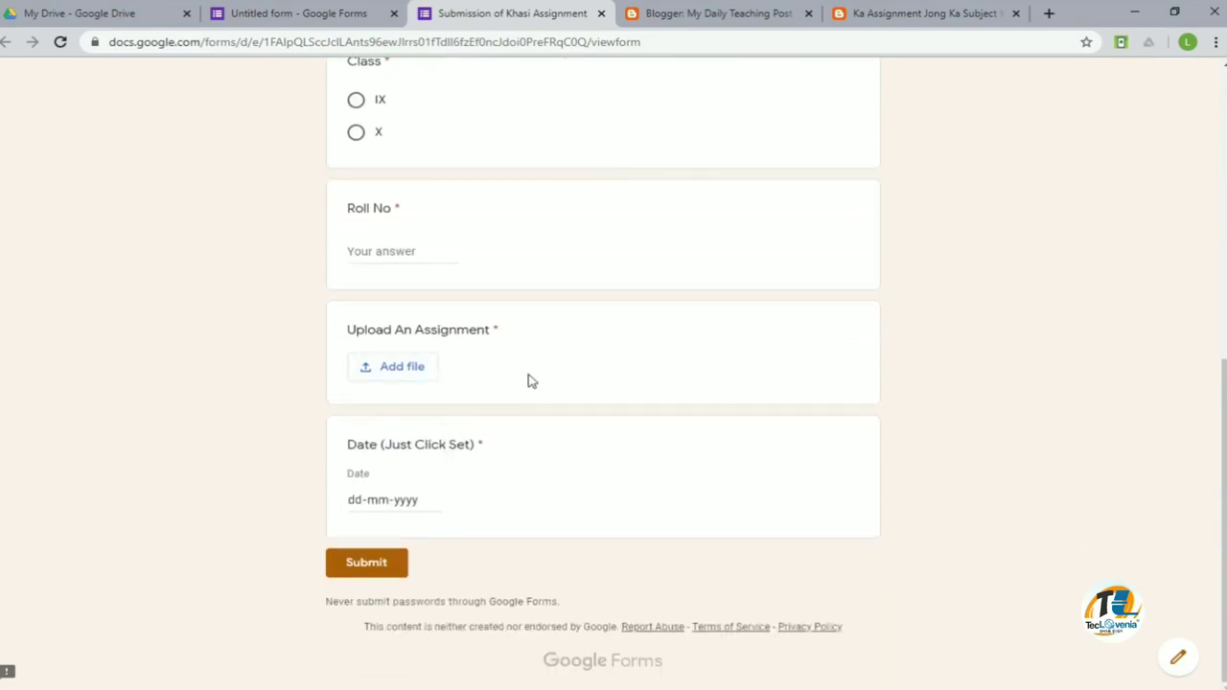
scroll(532, 381, "up", 6)
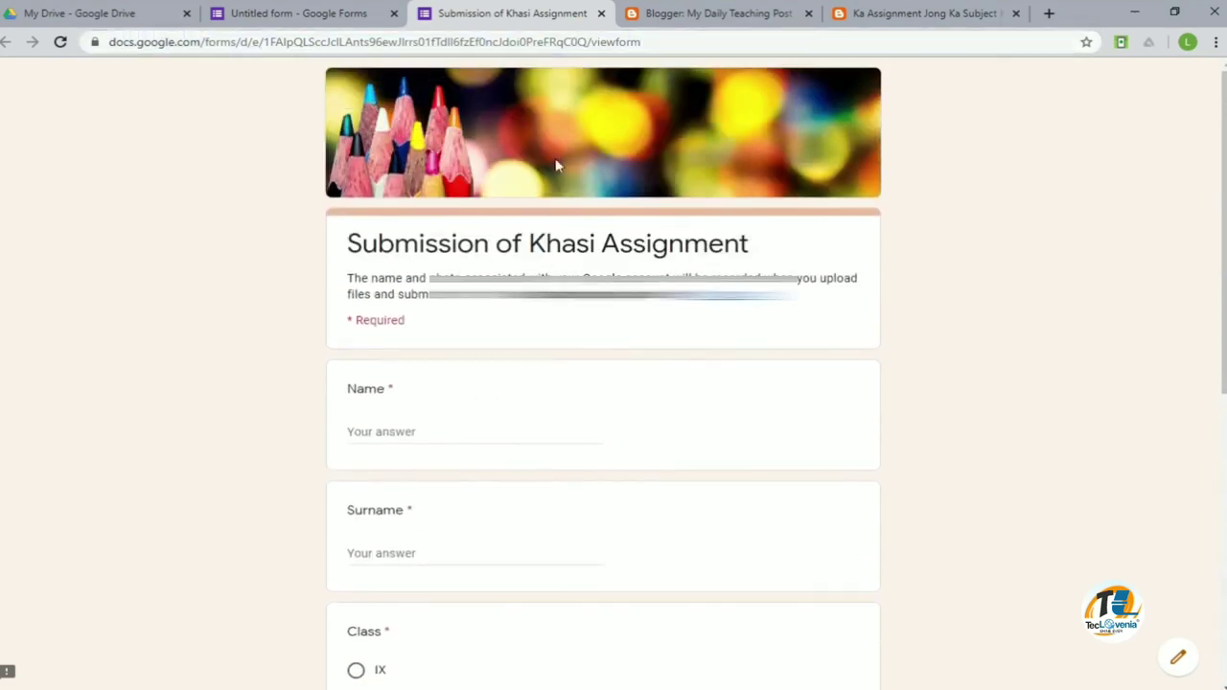
left_click(601, 14)
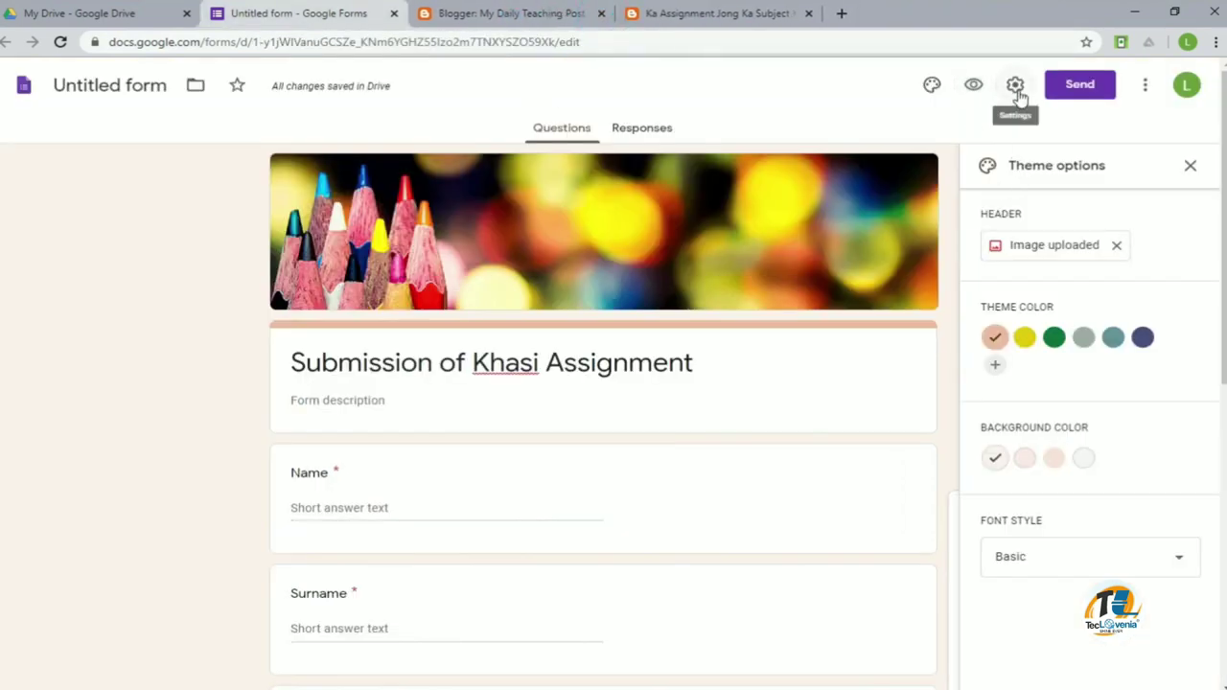
- Turn off the link for submitting another response in the form's presentation settings and start editing the confirmation message
left_click(1016, 89)
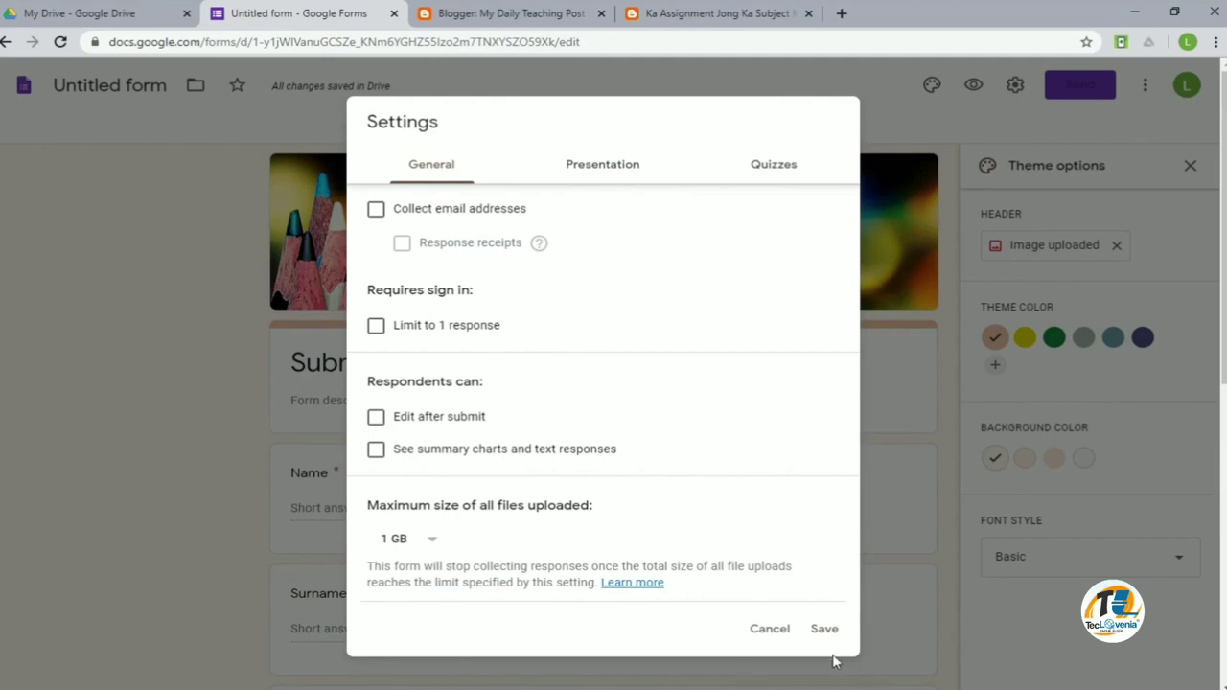
left_click(616, 178)
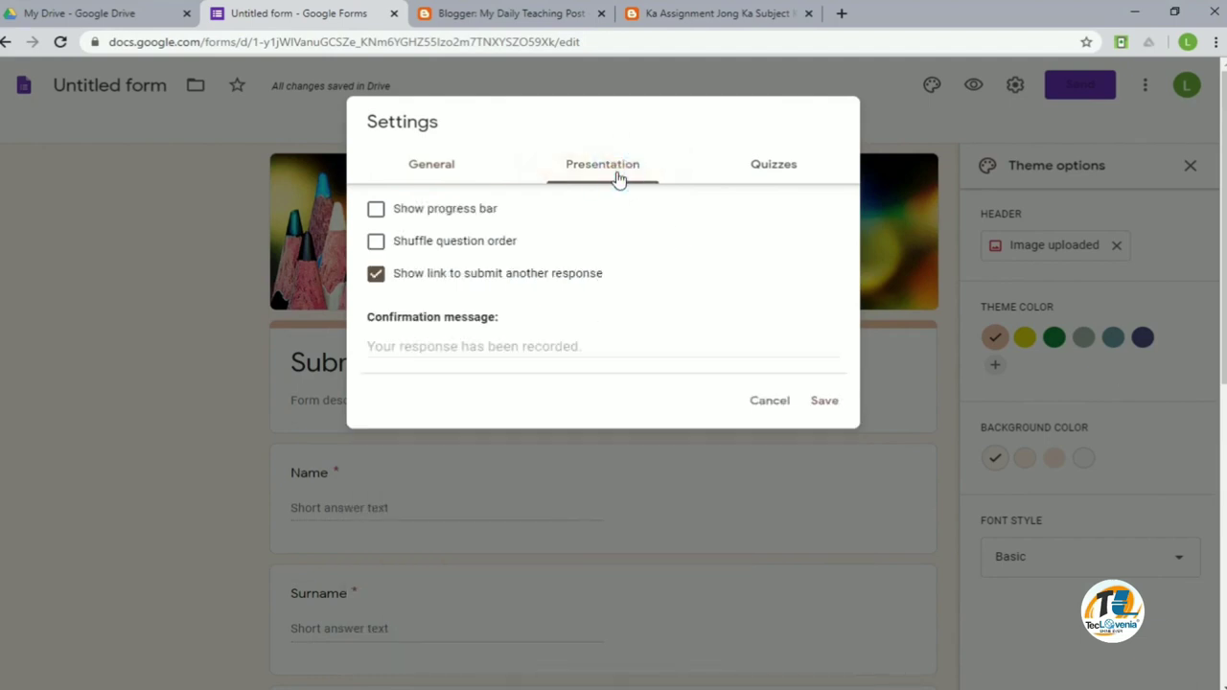
left_click(384, 289)
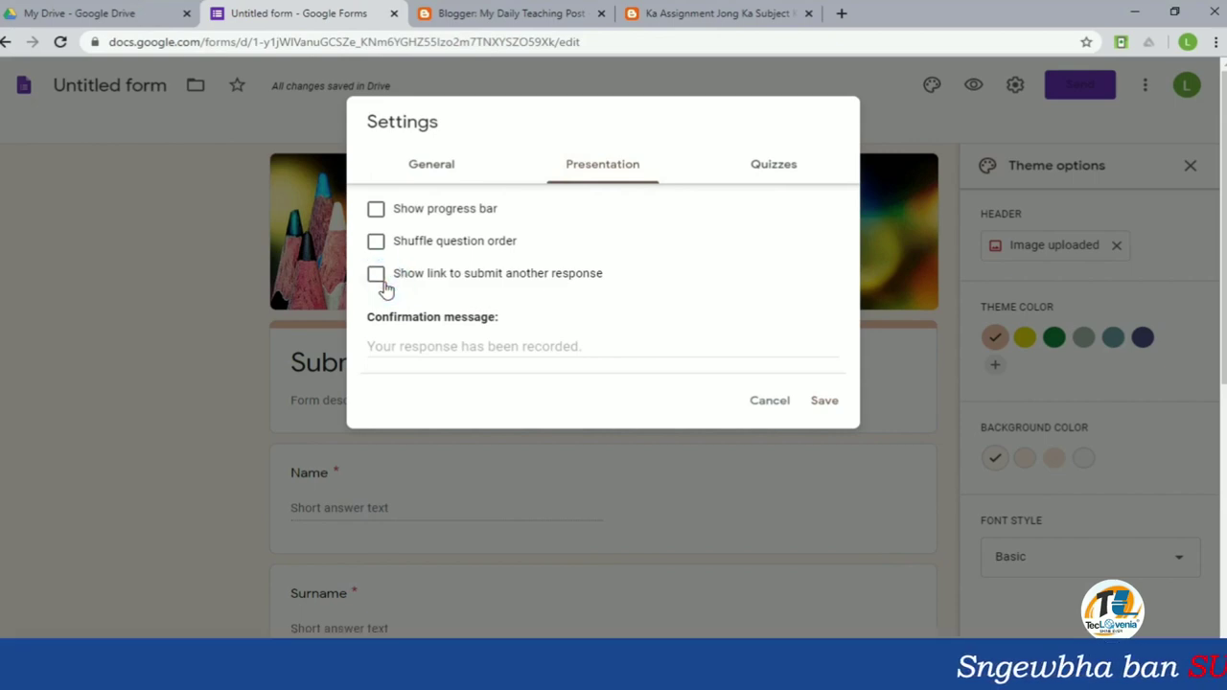
left_click(512, 340)
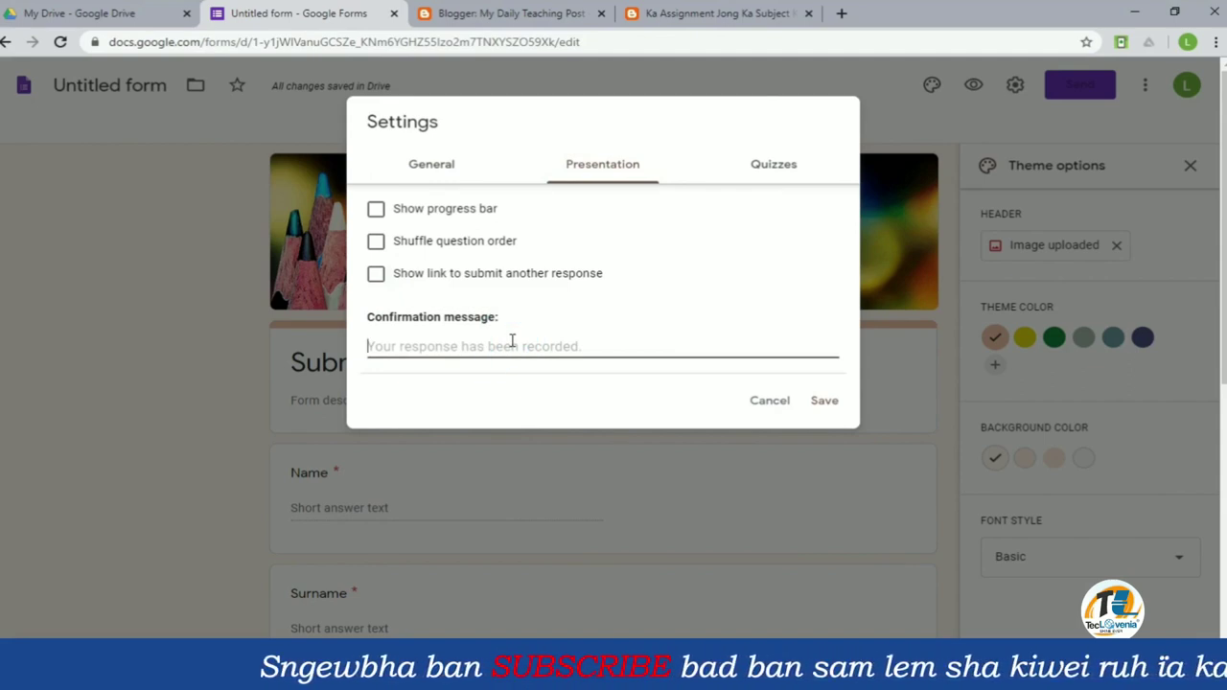
type("khub")
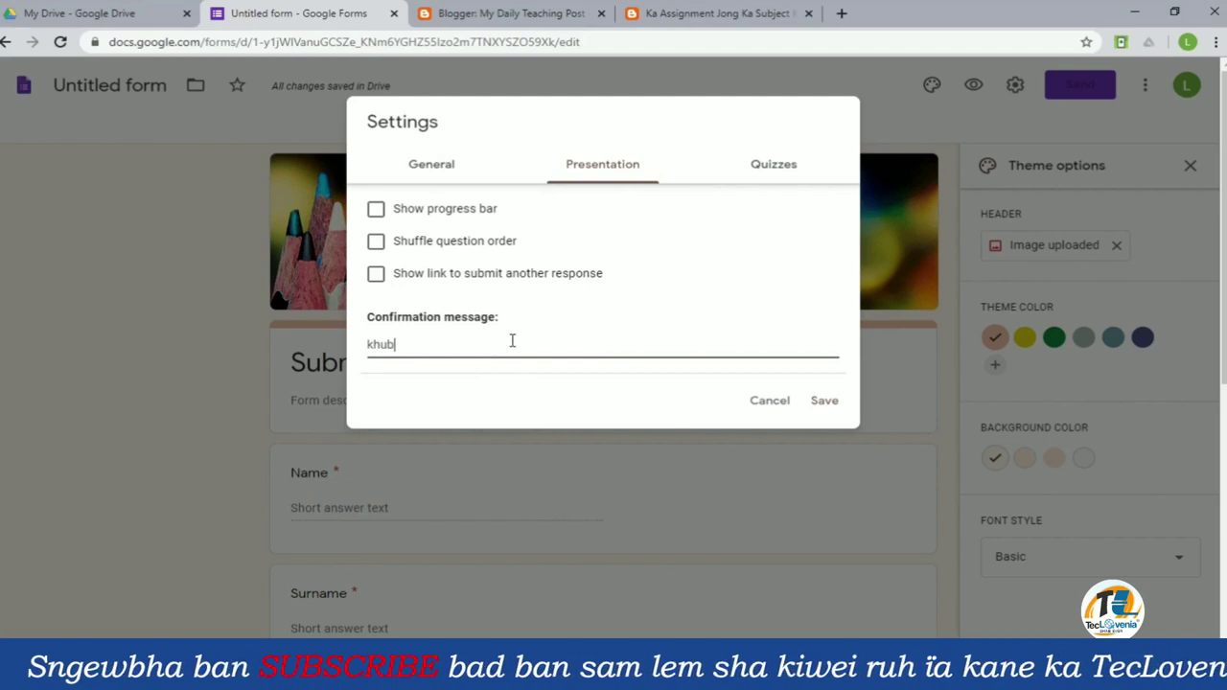
type("lei shibun")
key("BackSpace")
key("BackSpace")
key("BackSpace")
key("BackSpace")
key("BackSpace")
key("BackSpace")
key("BackSpace")
key("BackSpace")
key("BackSpace")
key("BackSpace")
key("BackSpace")
key("BackSpace")
key("BackSpace")
key("BackSpace")
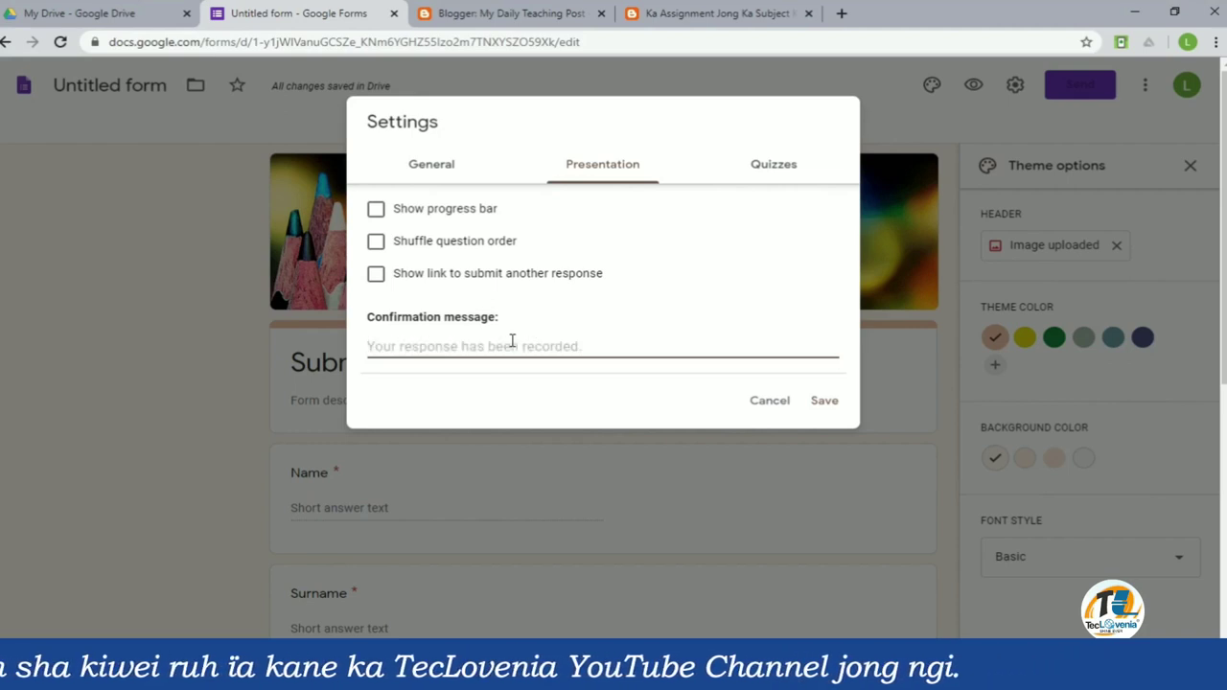
- Set the form's confirmation message to "Thank you!" and save the settings
type("Thank ")
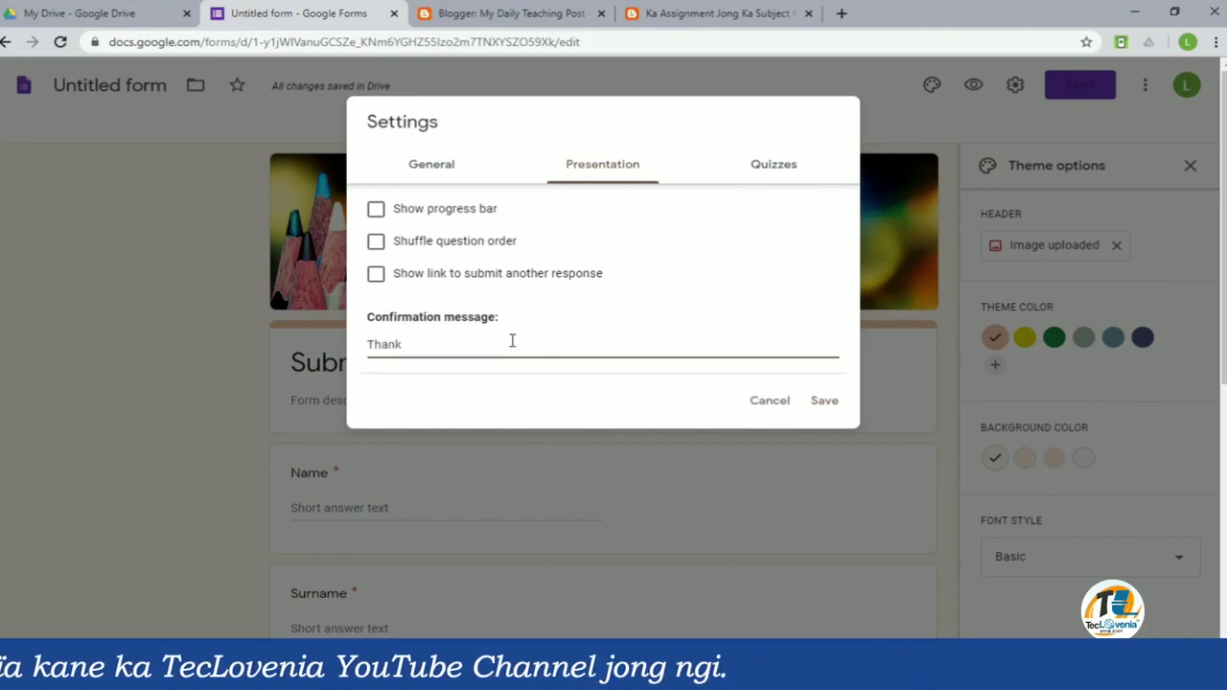
type("you!")
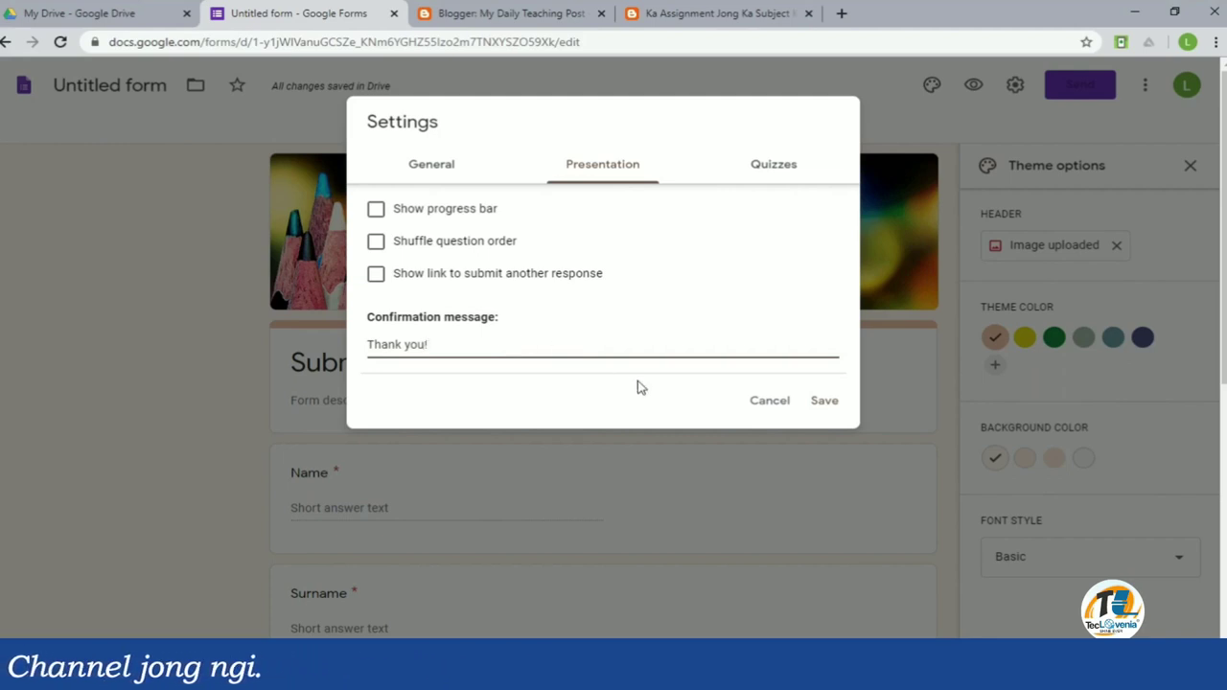
left_click(824, 402)
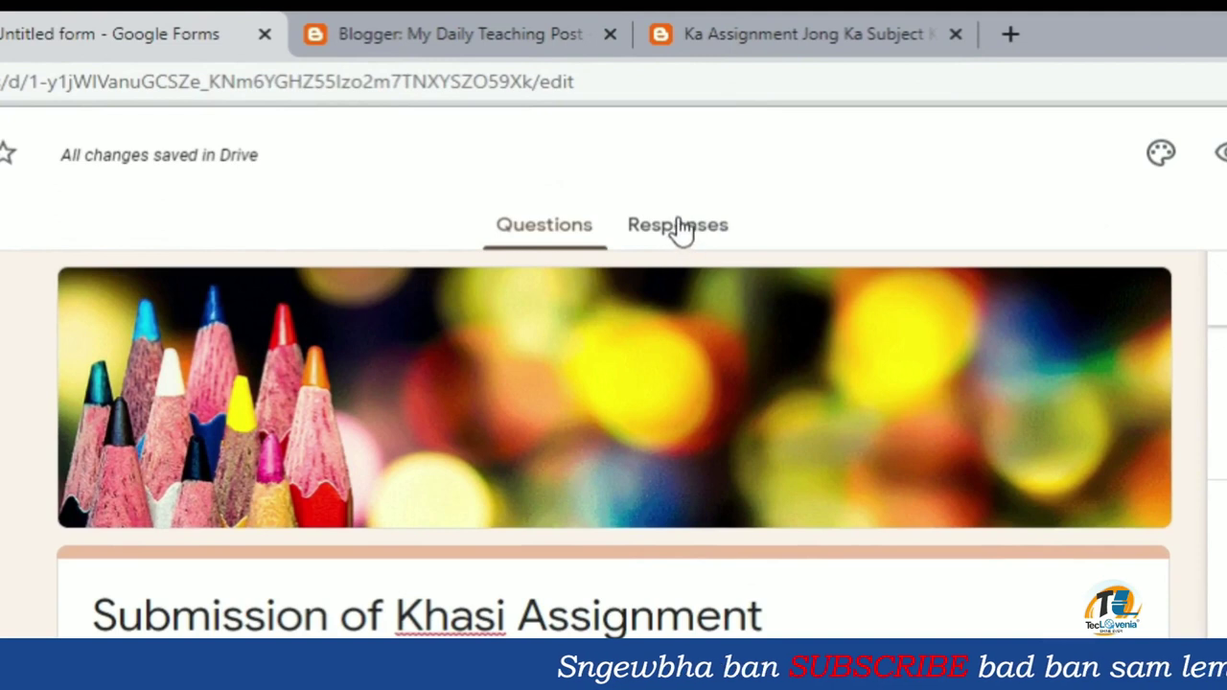
- Create a new spreadsheet named "Khasi Assignment" as the destination for the form's responses
left_click(664, 188)
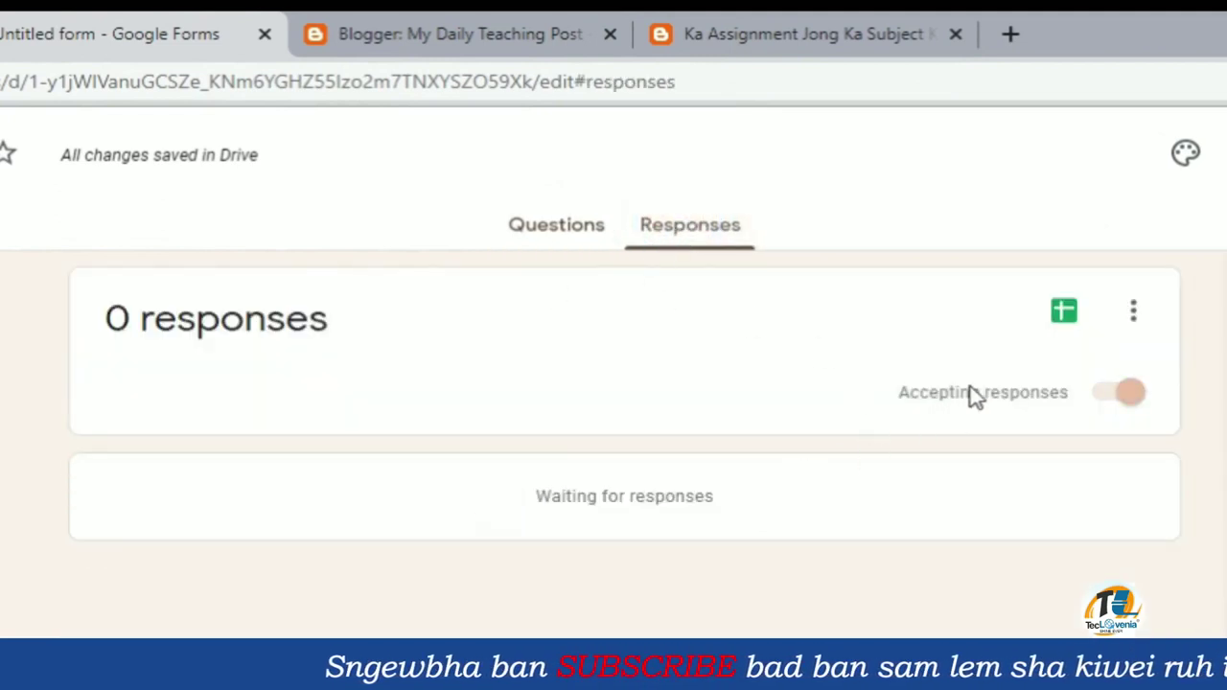
left_click(1065, 316)
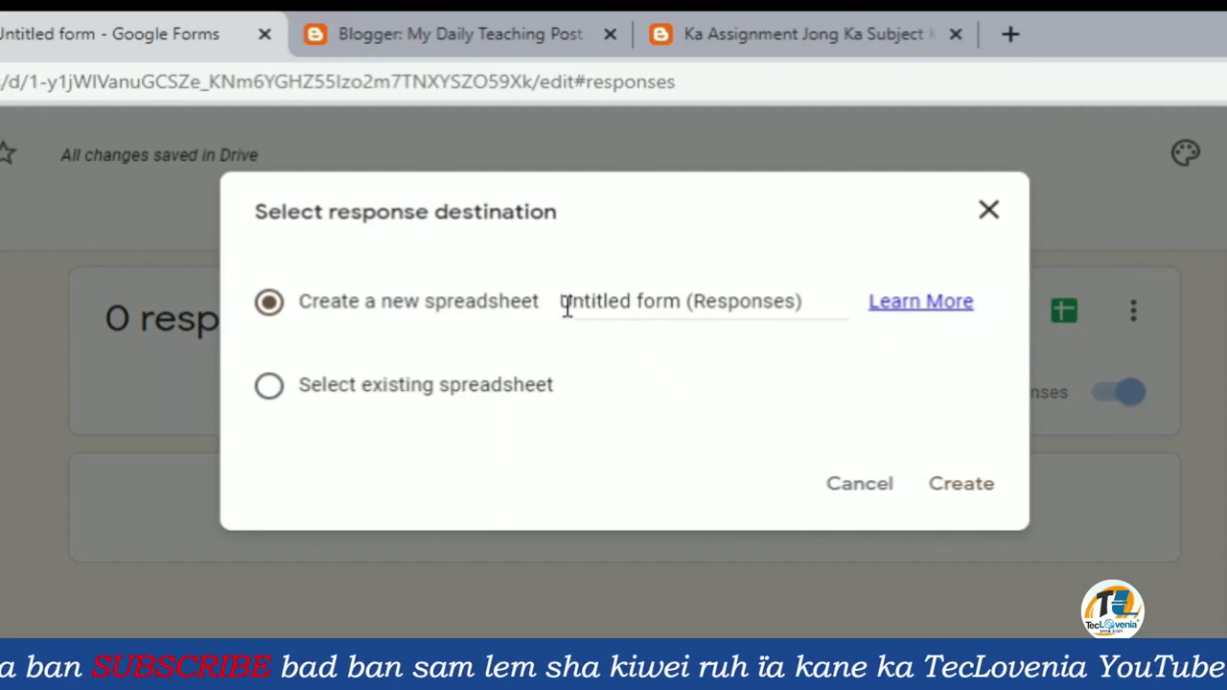
left_click_drag(561, 303, 816, 284)
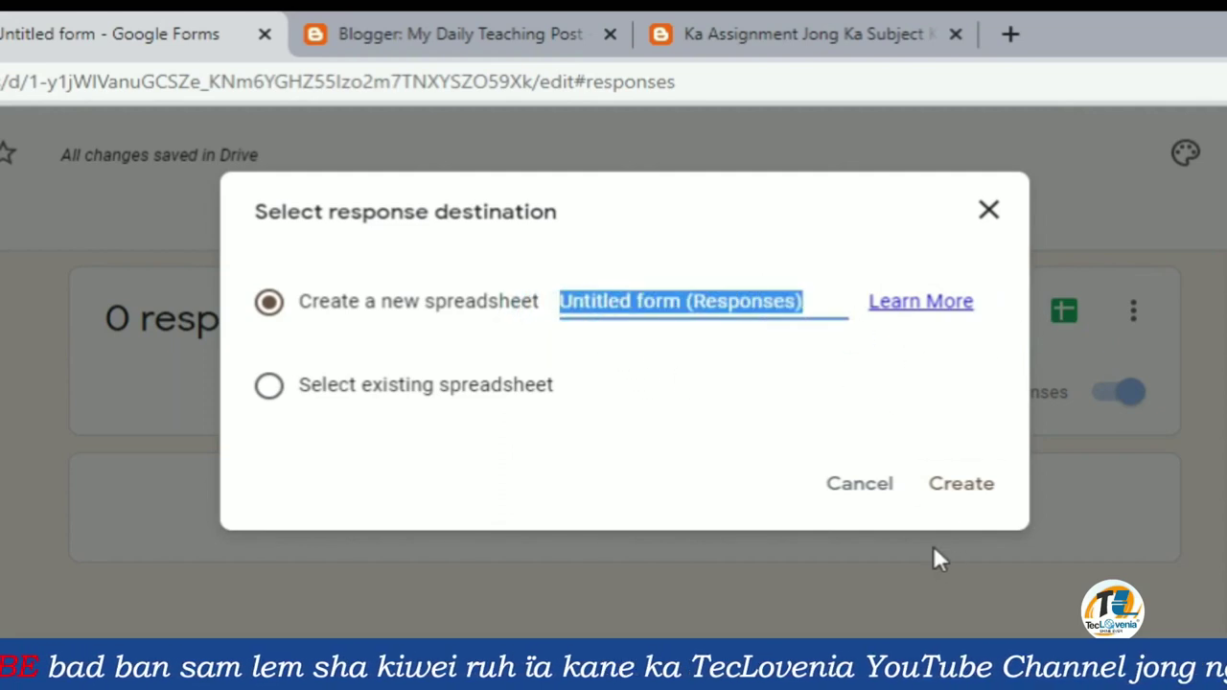
type("Kha")
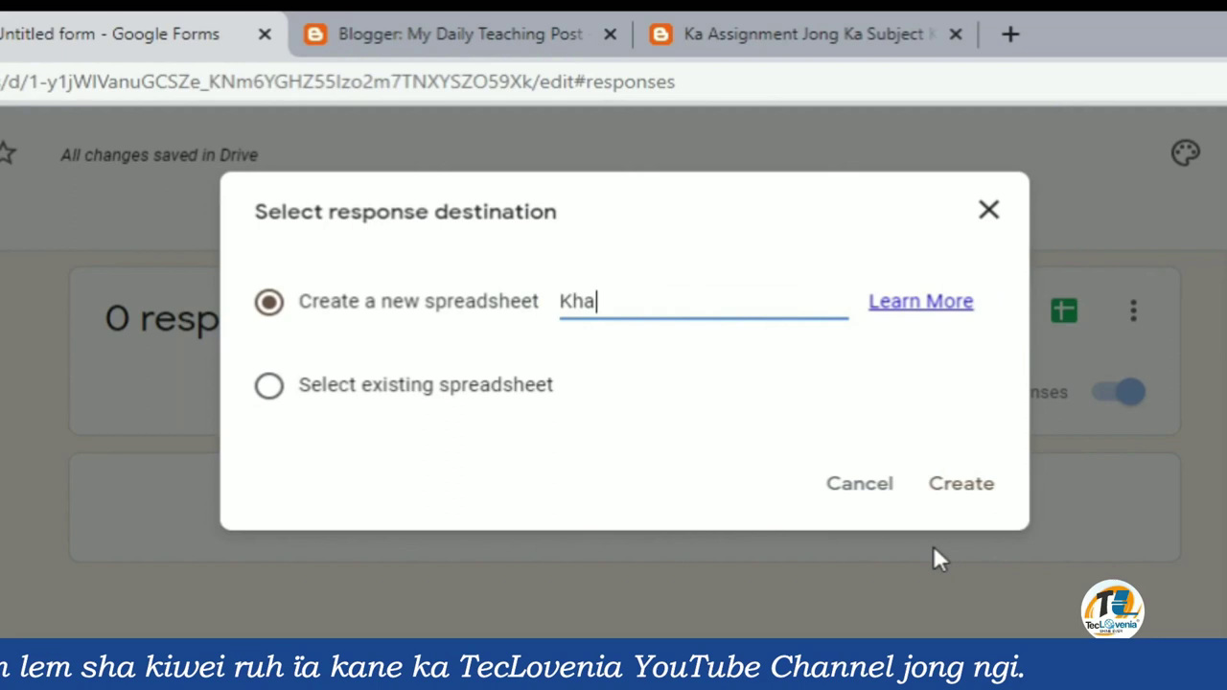
type("si Assignme")
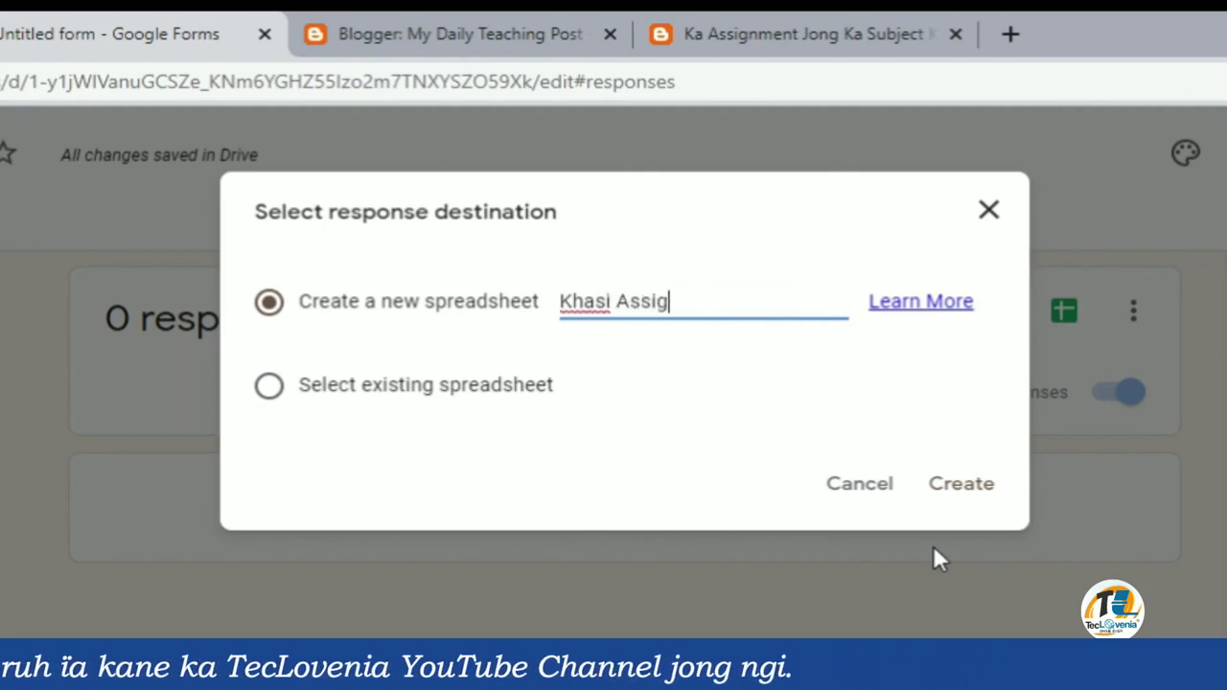
type("nt")
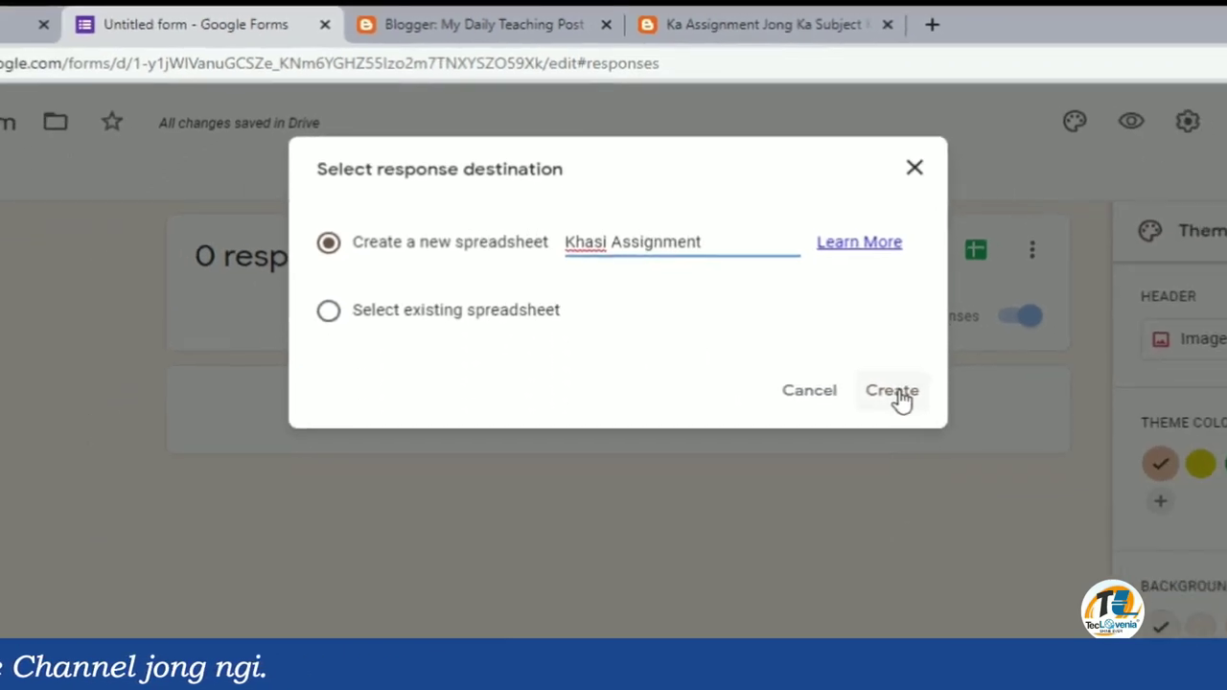
left_click(895, 393)
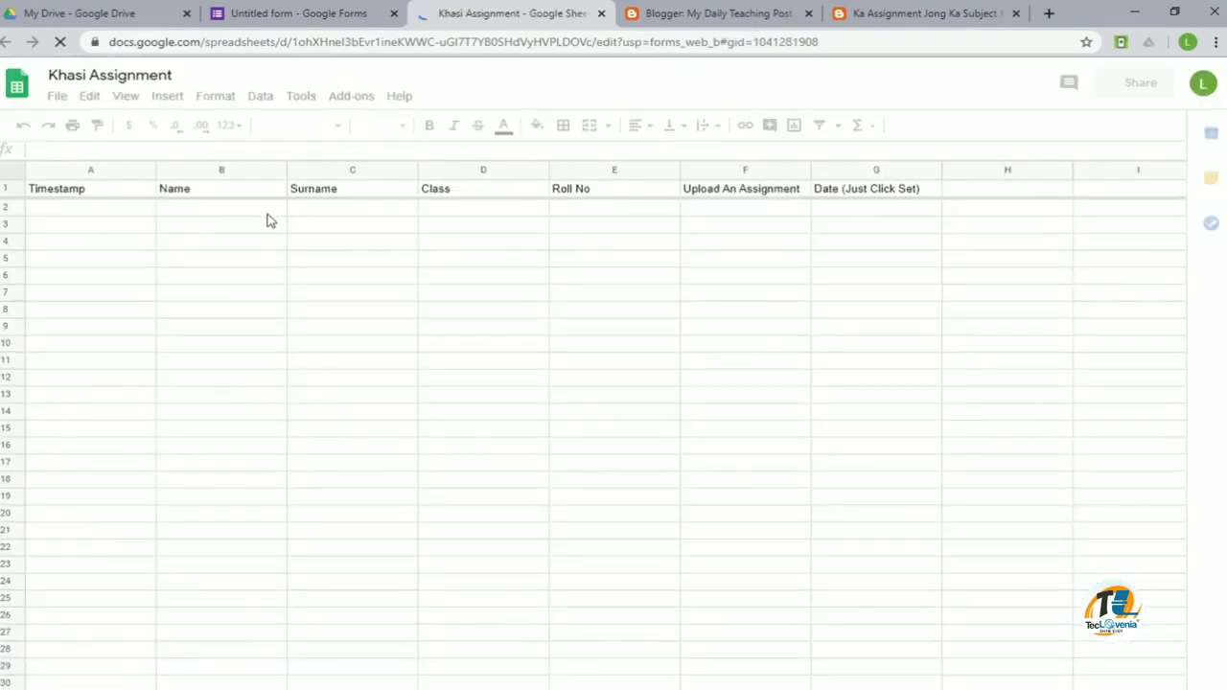
- Look over the question columns in the Khasi Assignment response spreadsheet, including Upload An Assignment, and close it
left_click(267, 220)
left_click(422, 217)
left_click(734, 242)
left_click(749, 211)
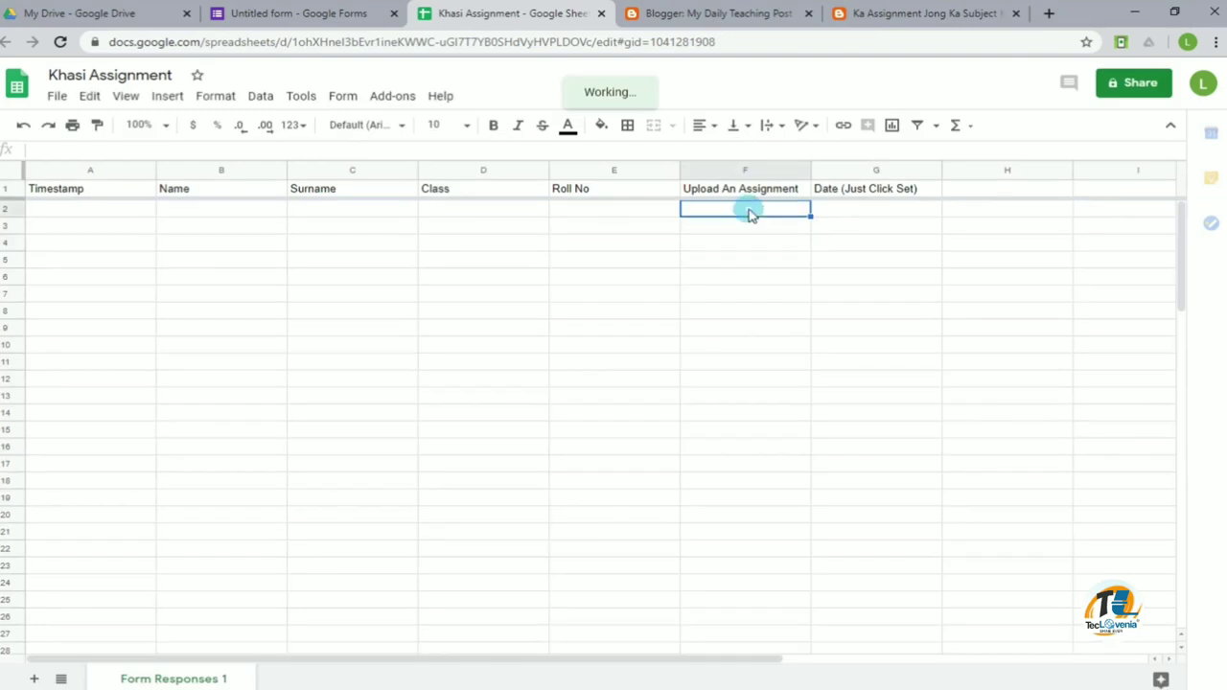
left_click(725, 243)
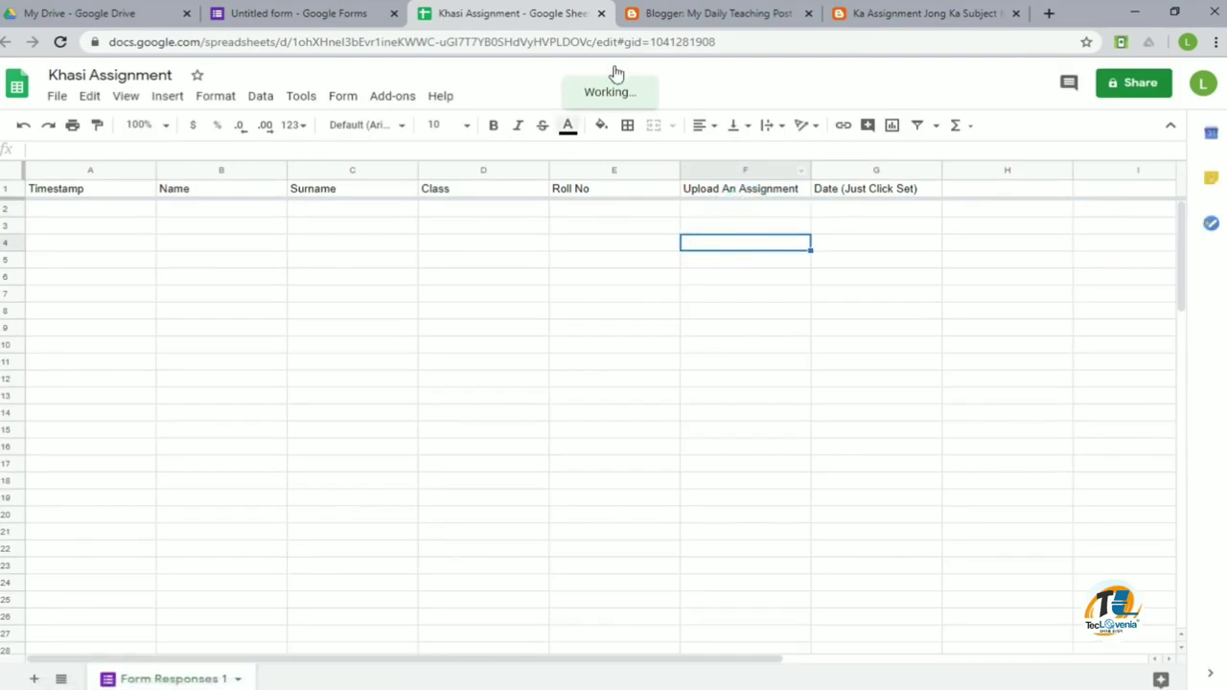
left_click(602, 13)
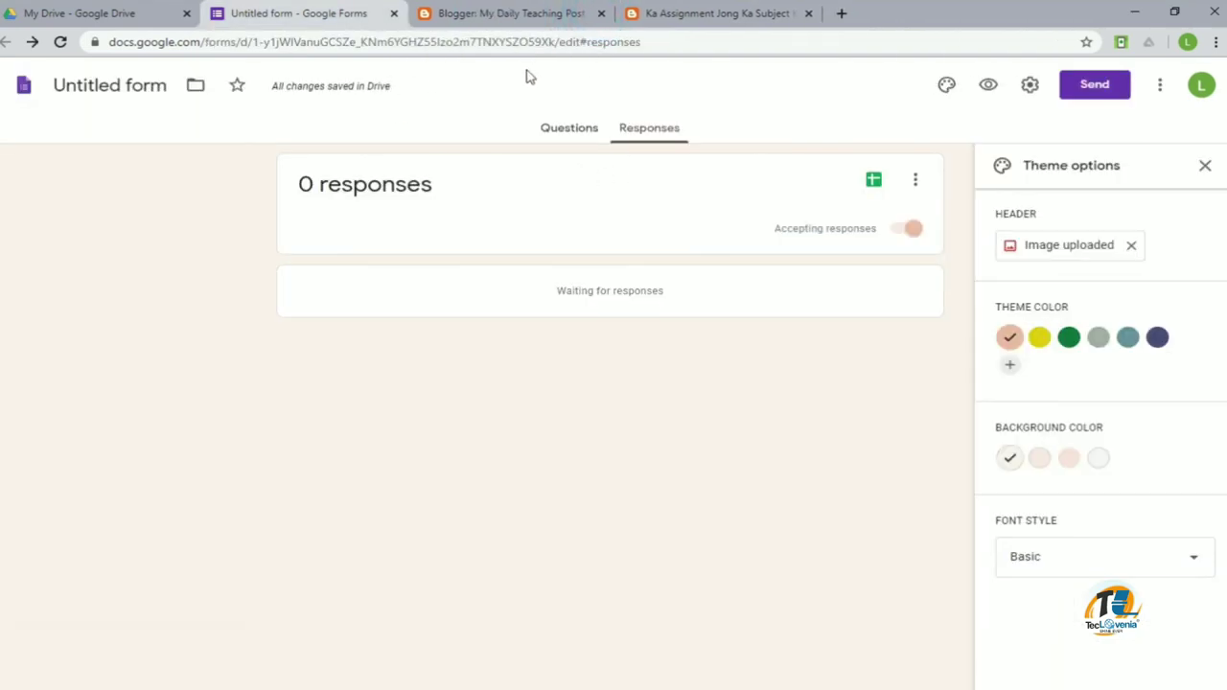
- Return to the form's questions, open its sending options, and copy the full form link
left_click(569, 133)
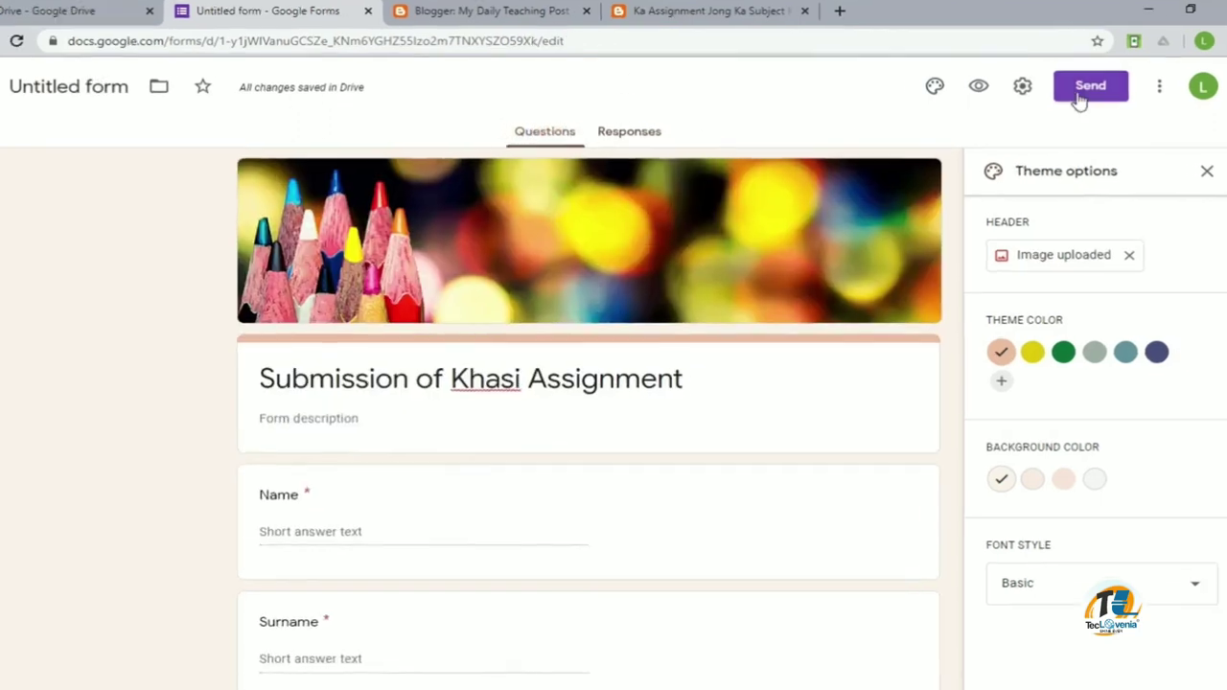
left_click(1078, 97)
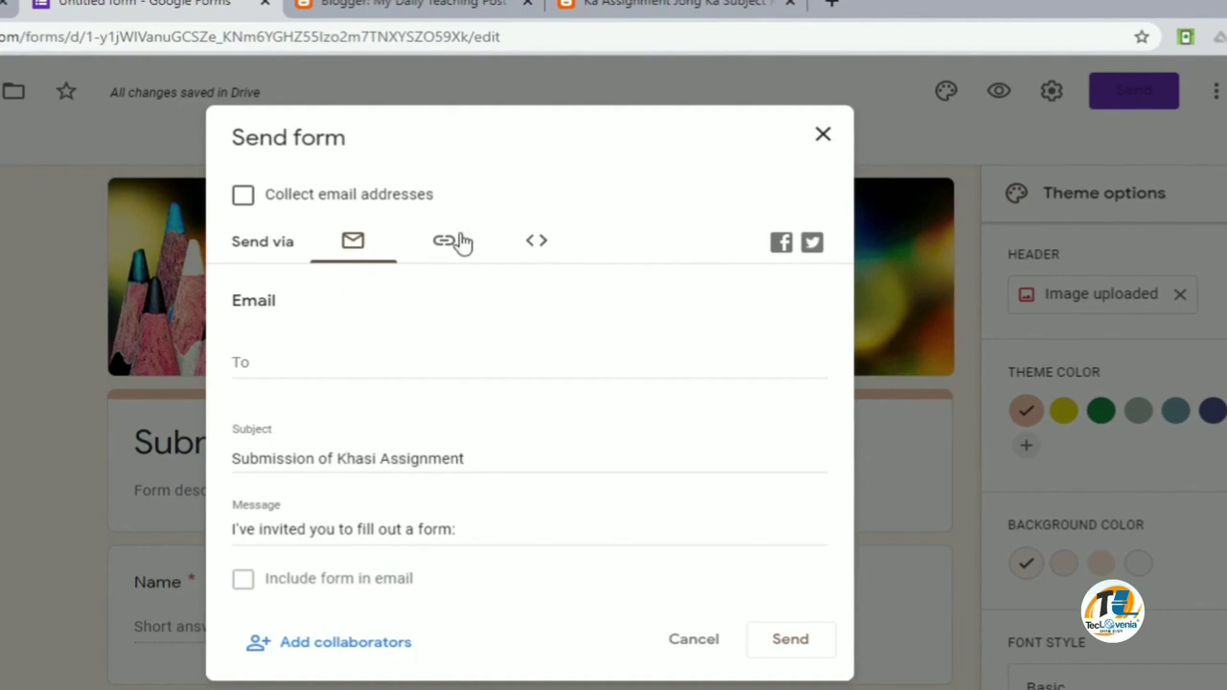
left_click(443, 242)
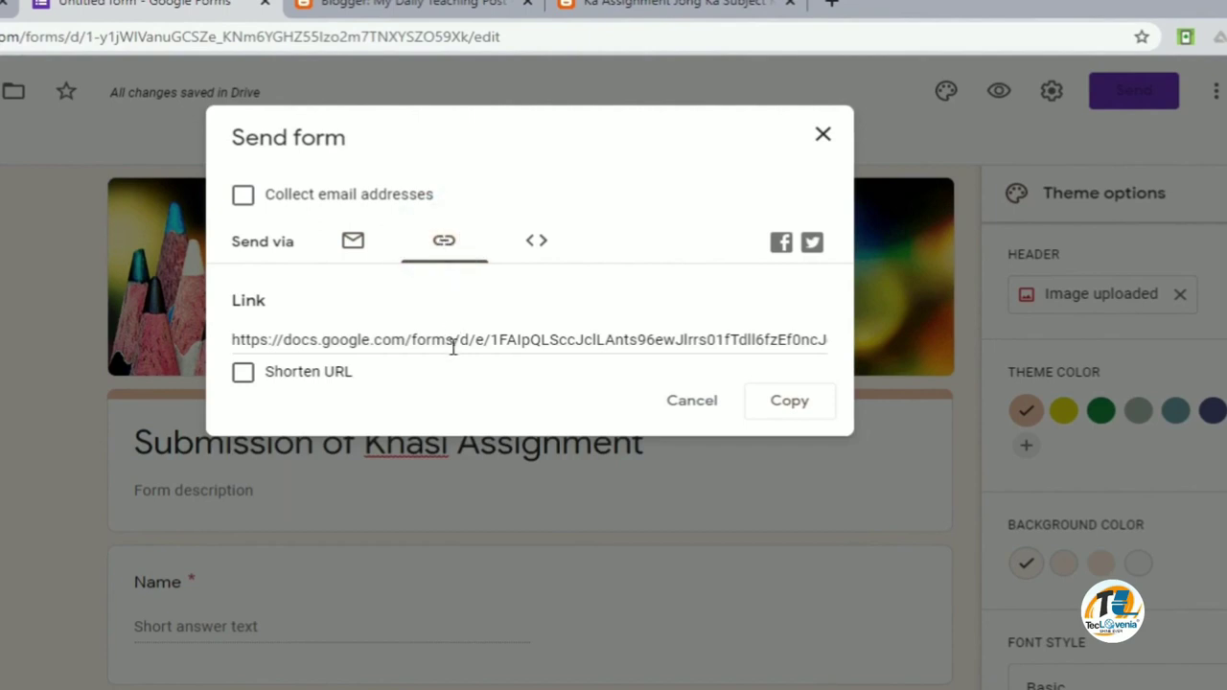
left_click(454, 340)
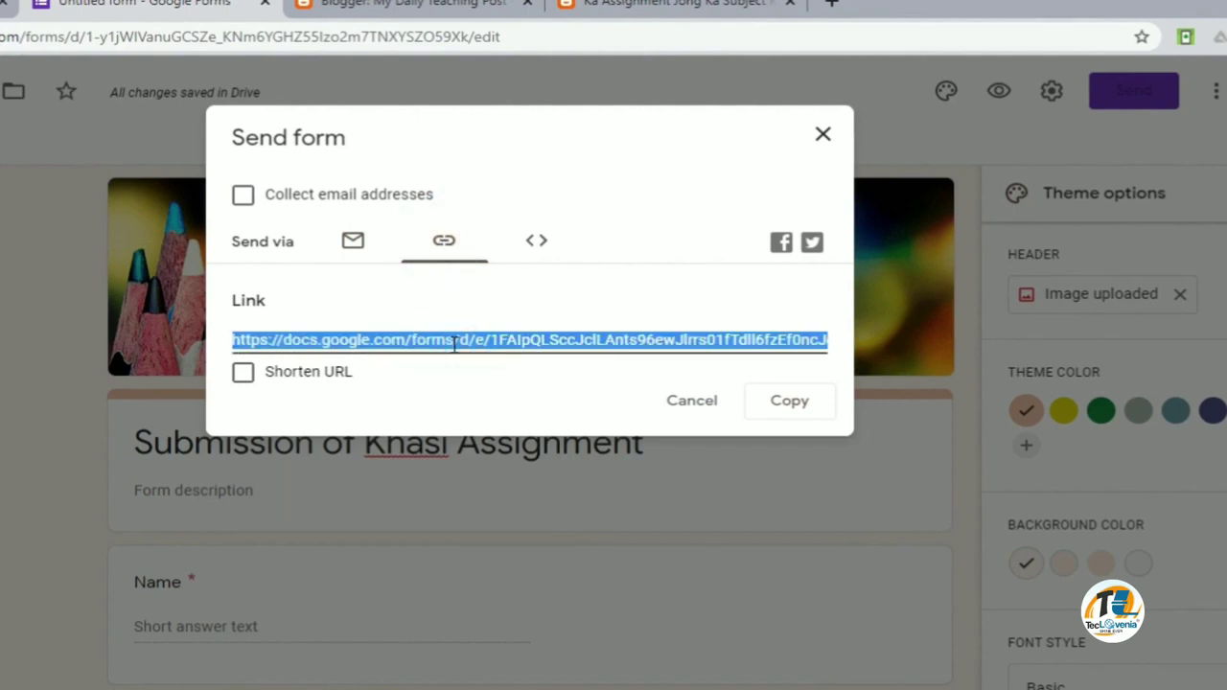
right_click(453, 342)
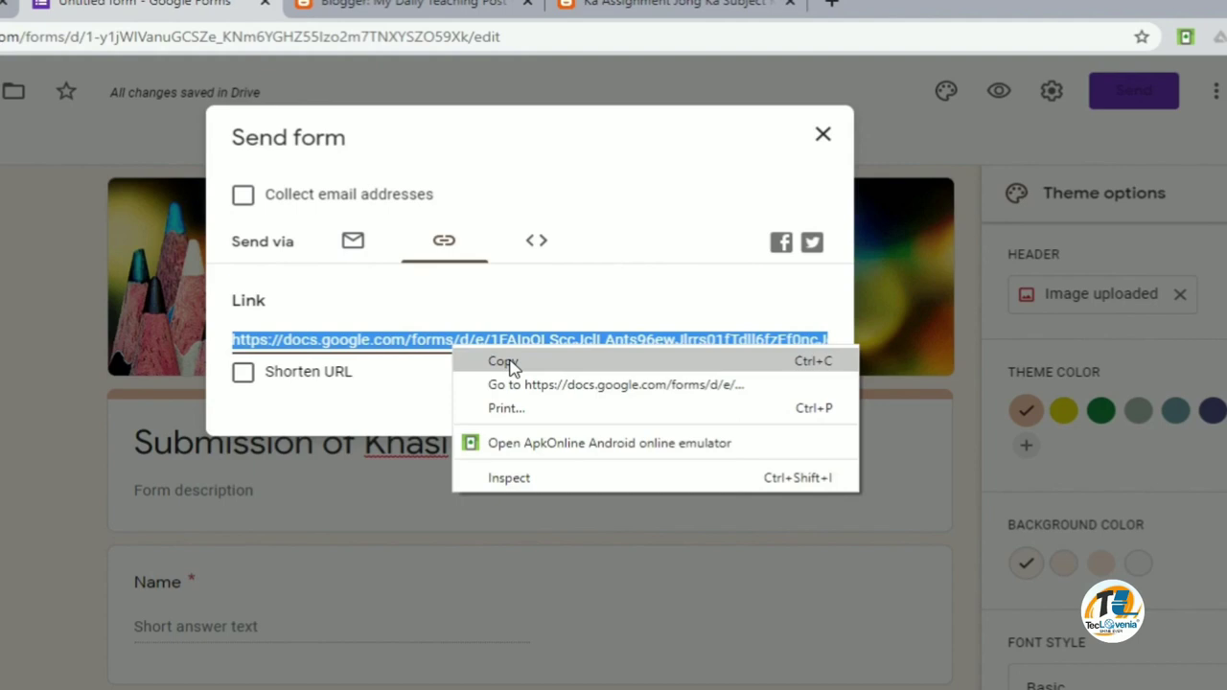
left_click(505, 362)
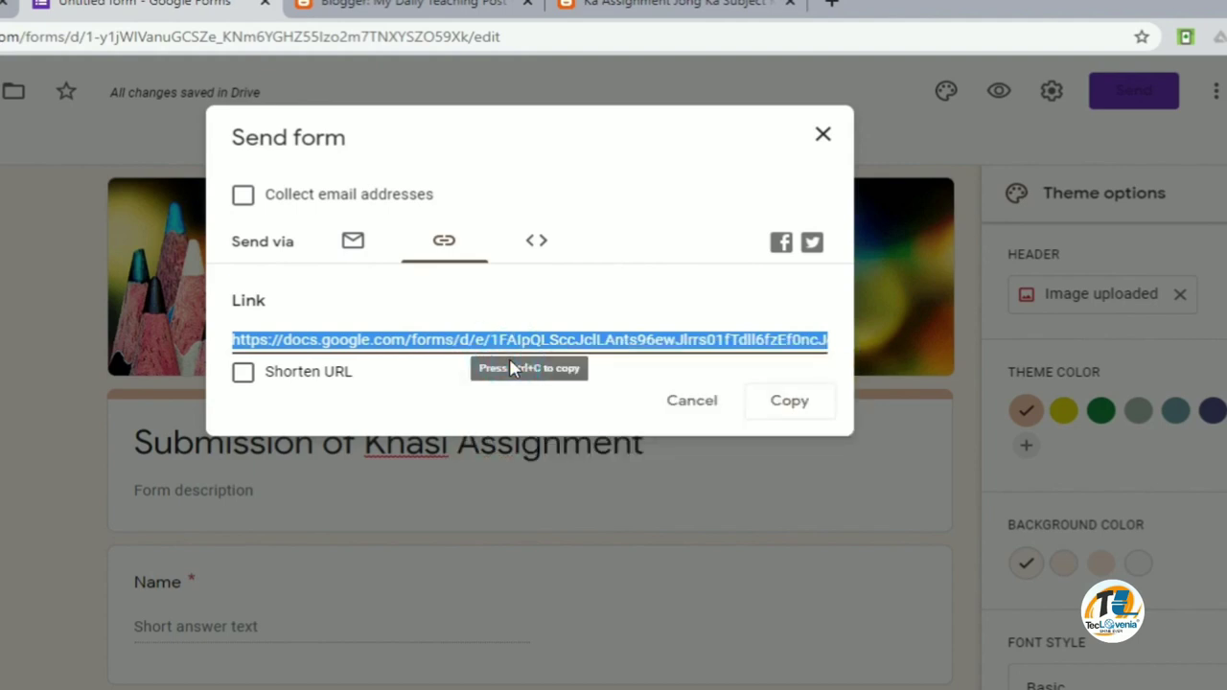
- Check the form's HTML embed option, and copy the form link again before closing the sending options
left_click(534, 241)
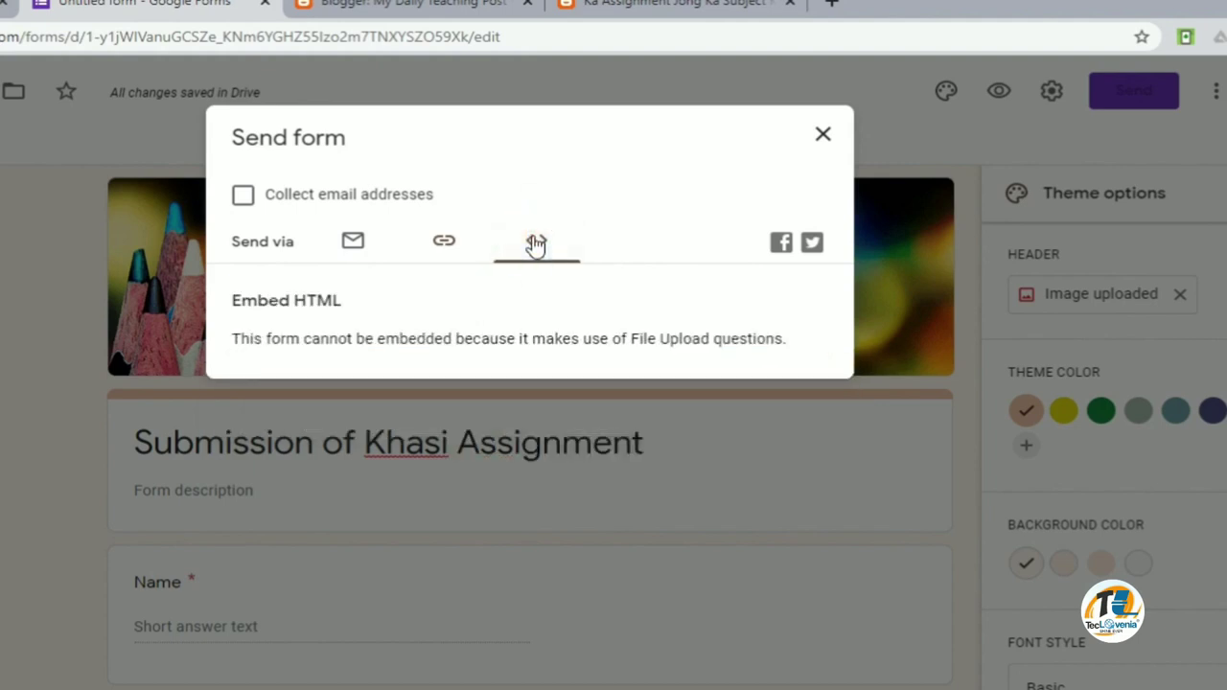
left_click(444, 246)
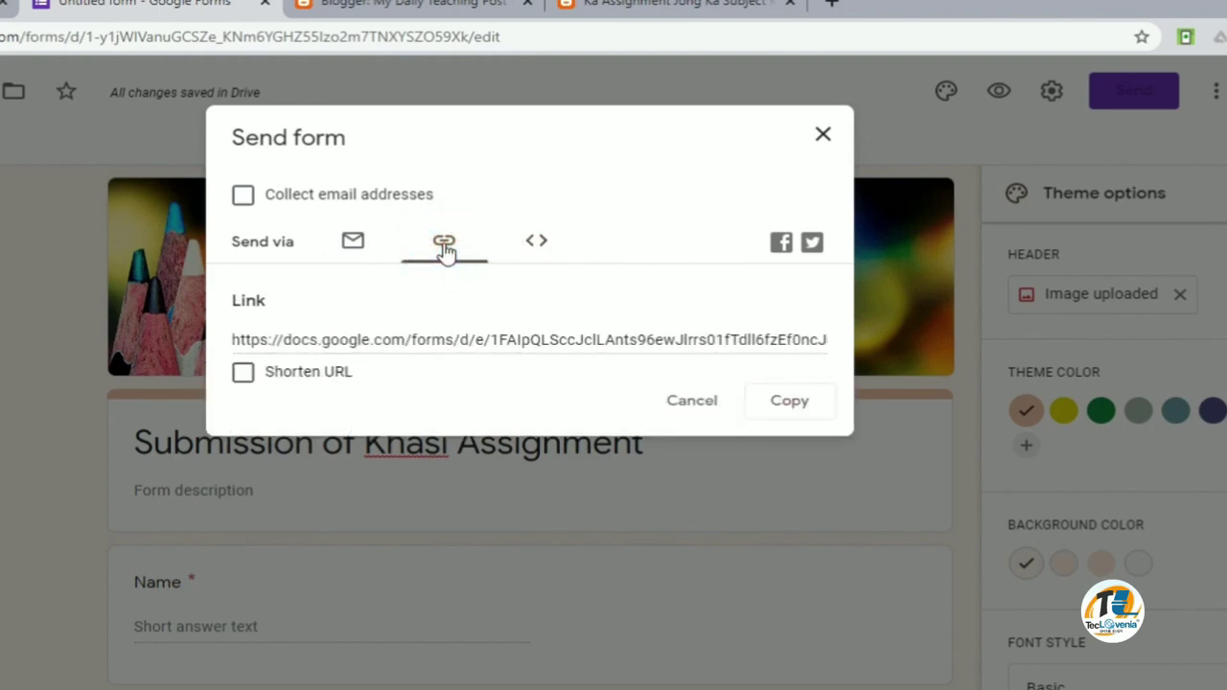
left_click(493, 337)
left_click(792, 402)
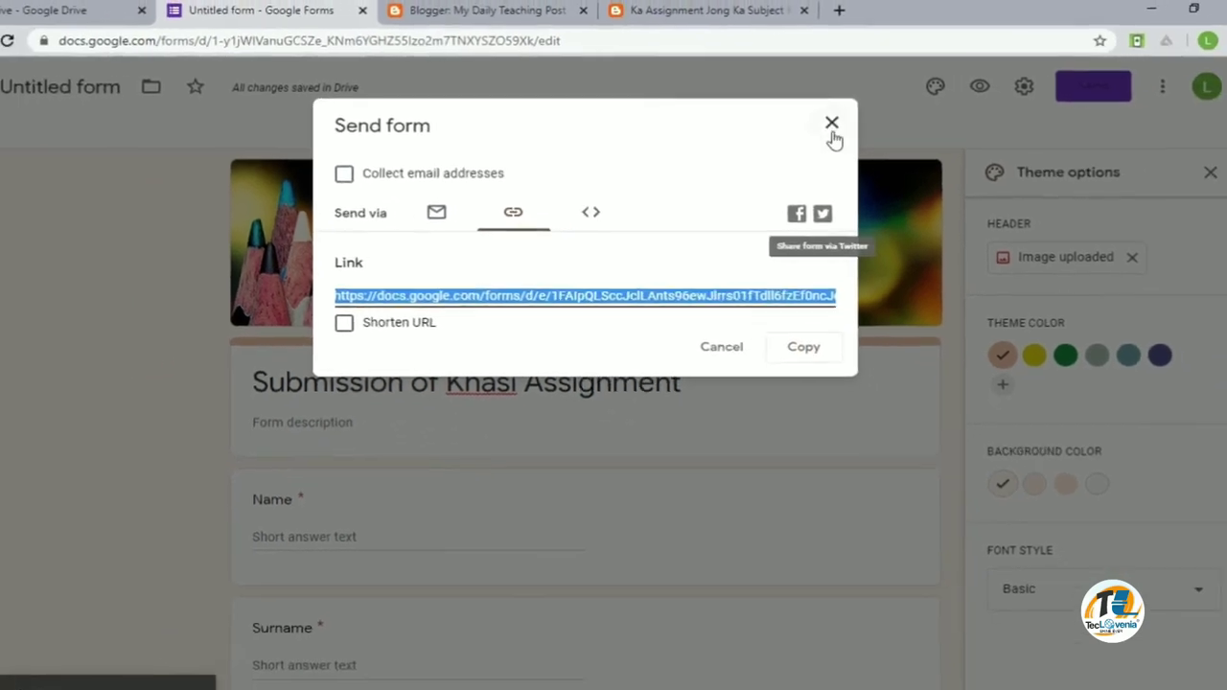
left_click(831, 124)
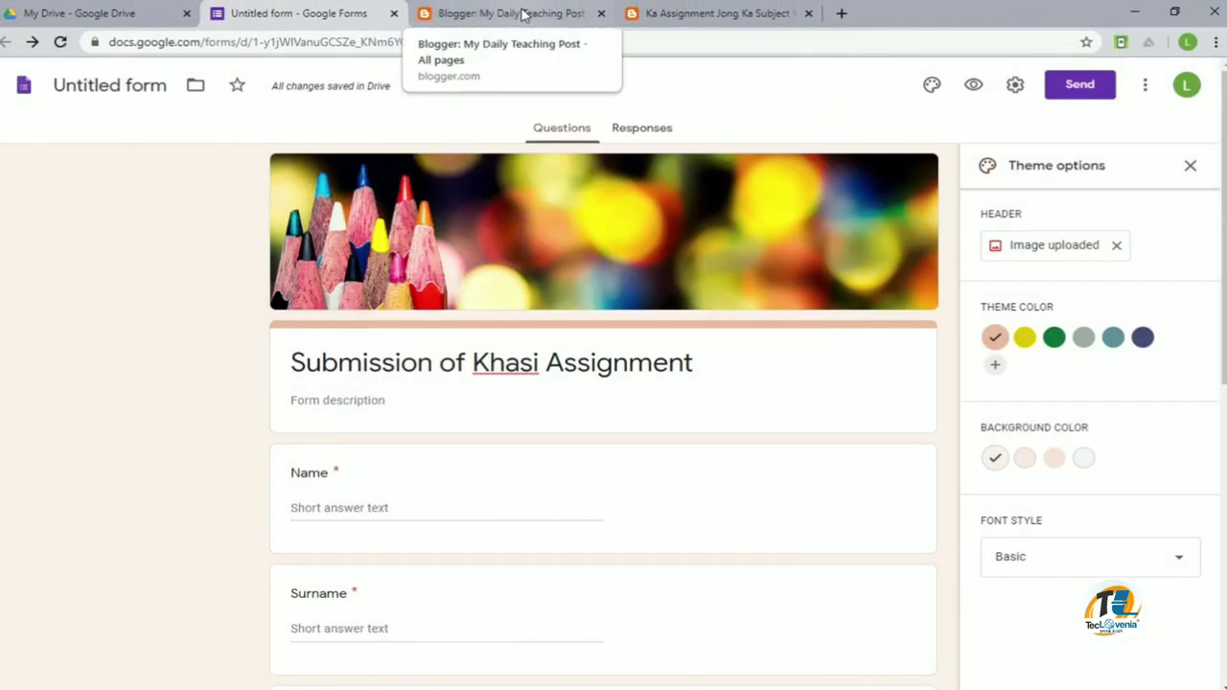
- Switch to Blogger, edit the page "Ka Assignment Jong Ka Subject Khasi", and add the line "ai lain hangne" below the last paragraph
left_click(518, 13)
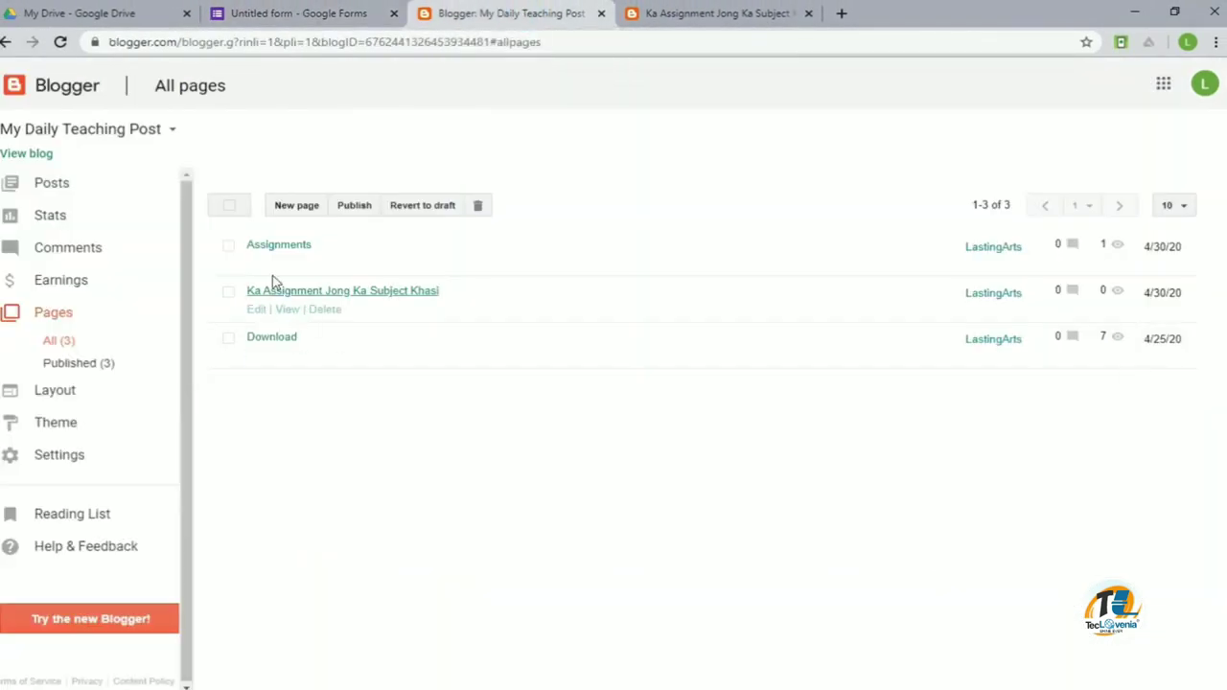
left_click(260, 312)
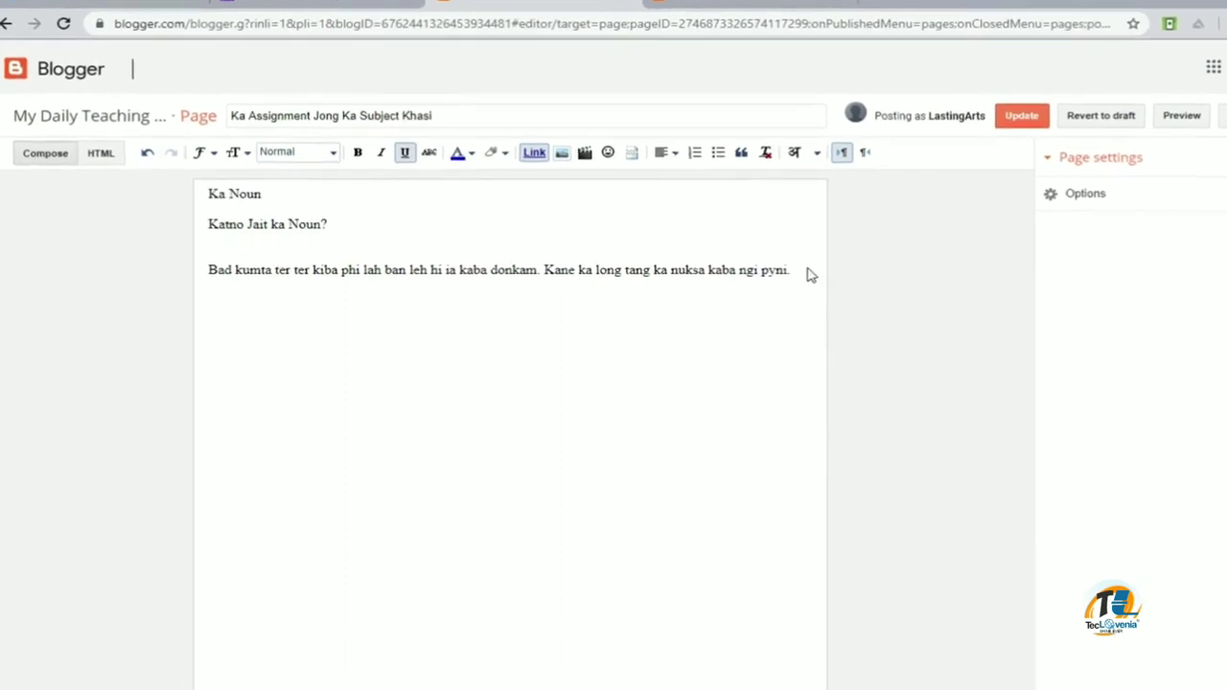
left_click(287, 326)
left_click(924, 242)
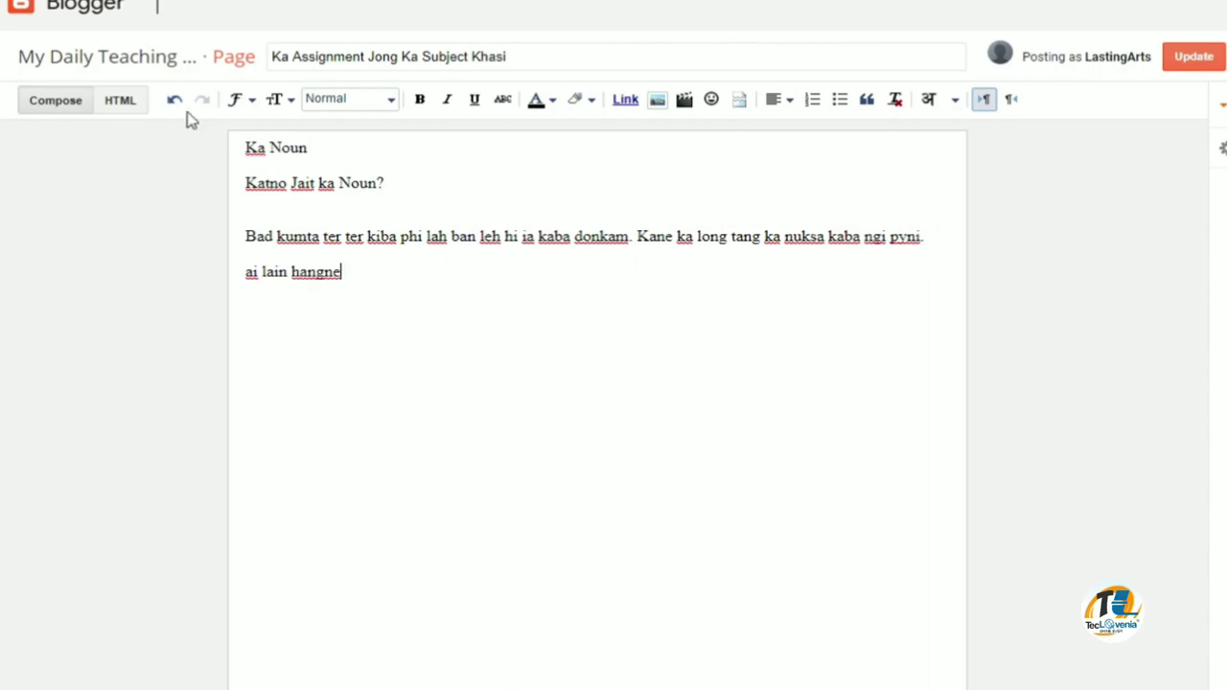
- Replace "ai lain hangne" in the page's HTML source with <hr size="3px" color="gray" />, and return to the composed view below the rule
left_click(119, 101)
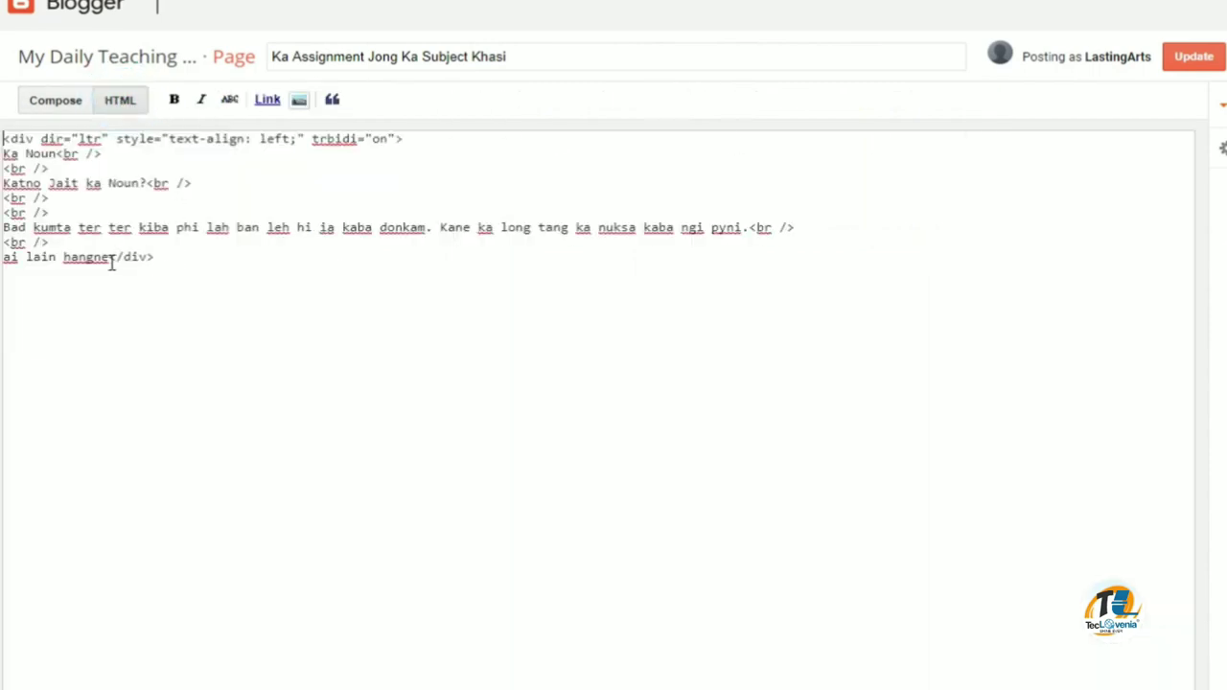
left_click_drag(108, 257, 5, 261)
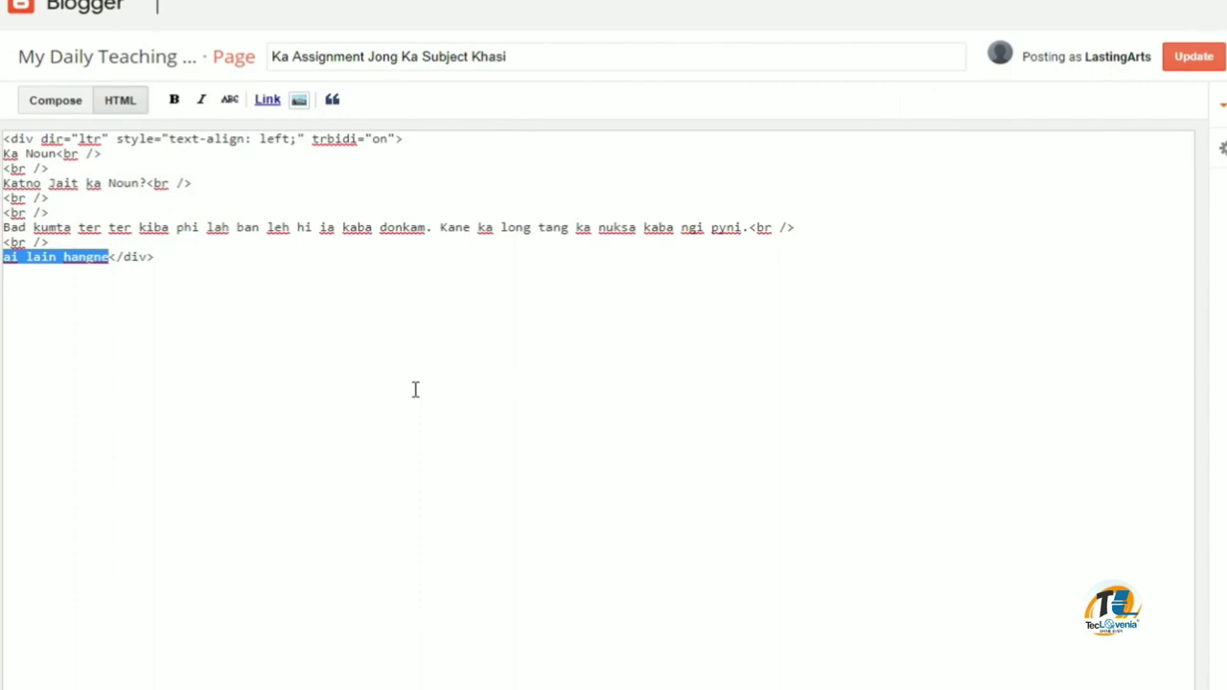
key("BackSpace")
type("<hr")
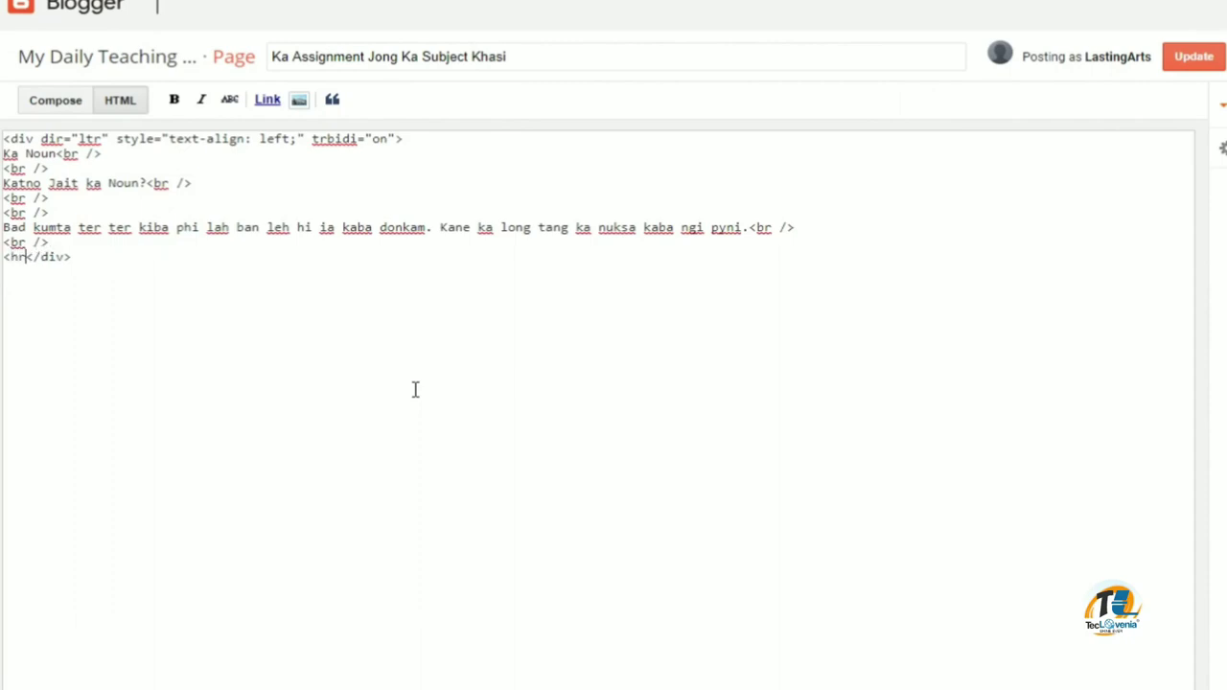
type(" size=\"3px")
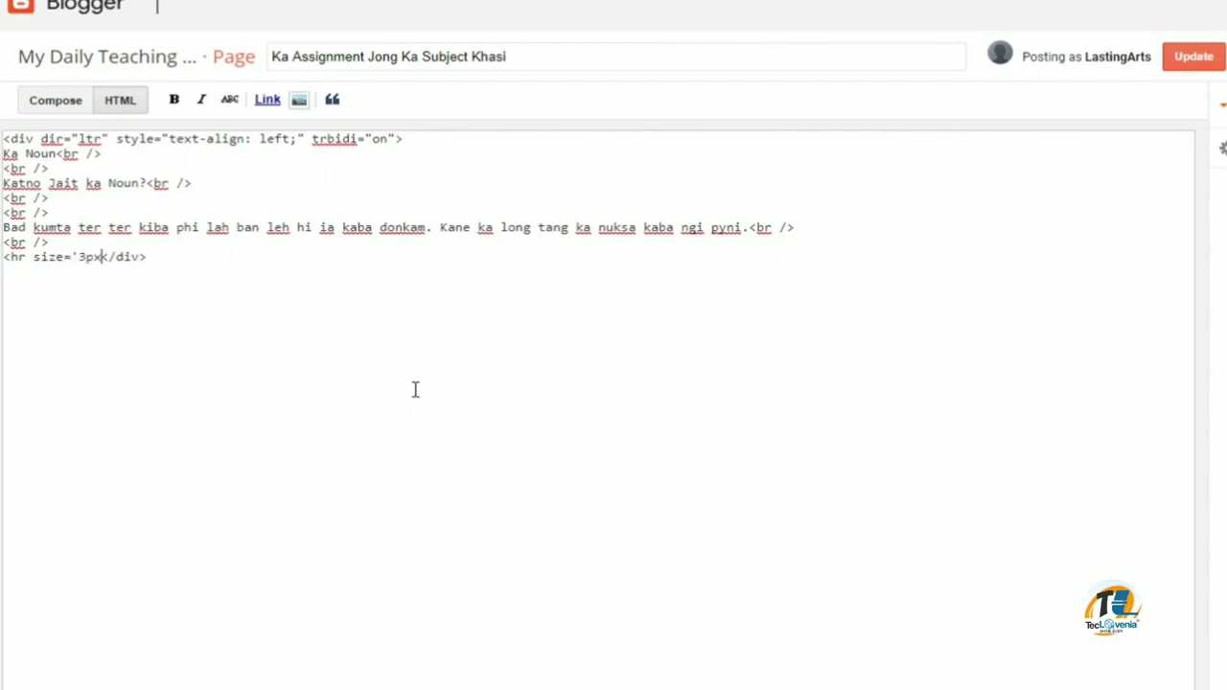
type("\"")
type(" color=")
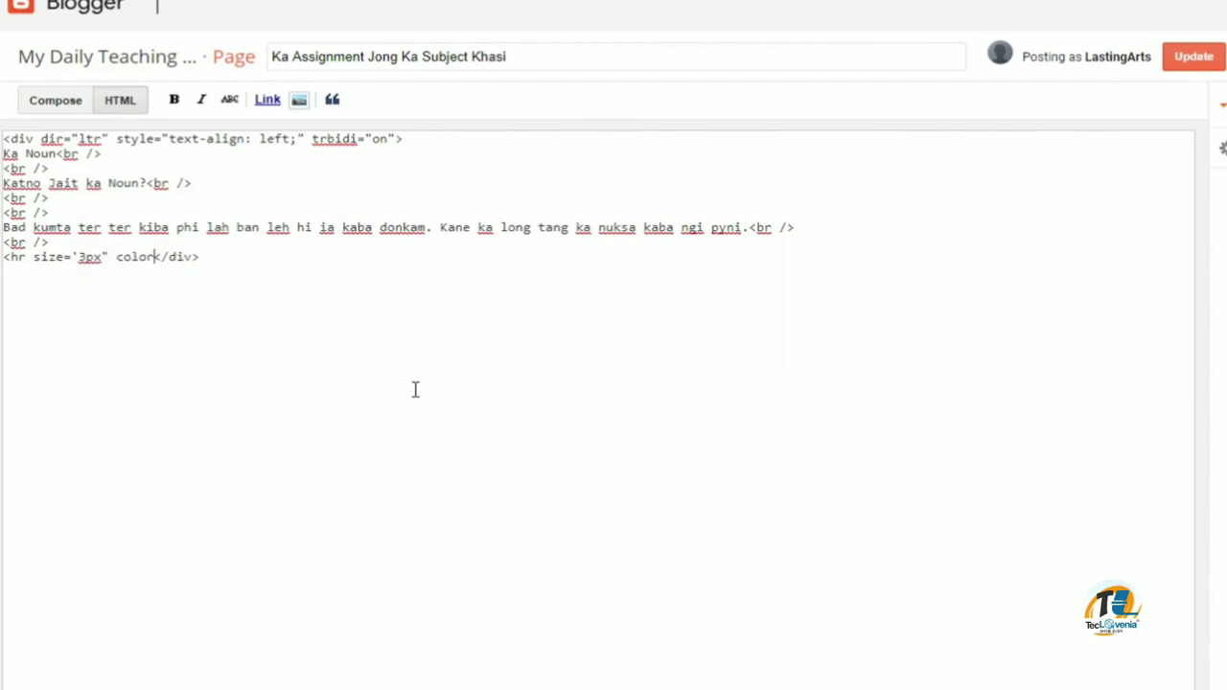
type("\"gray\" />")
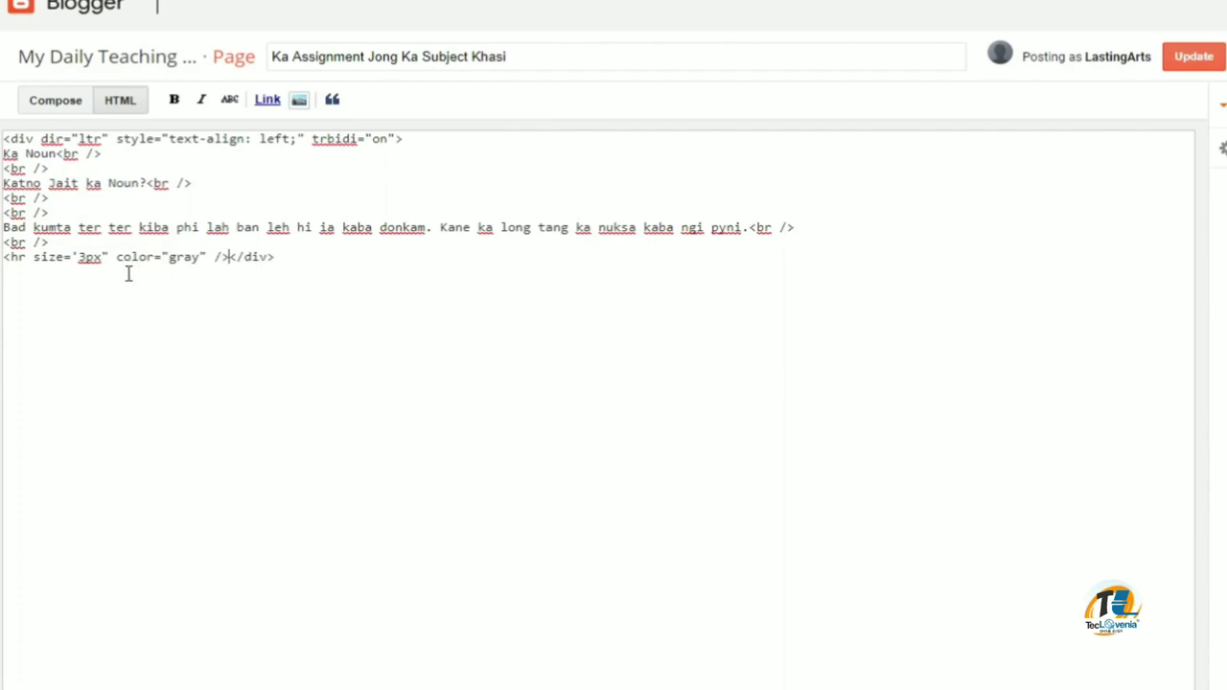
left_click(80, 257)
left_click(54, 103)
left_click(257, 289)
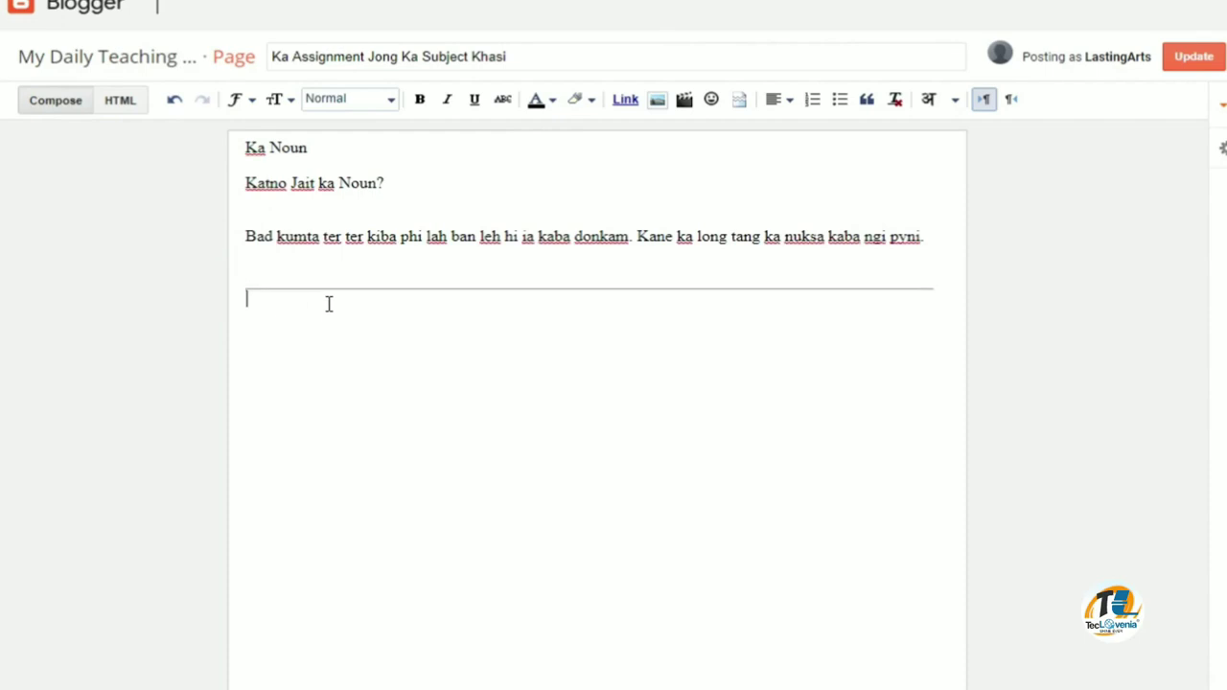
- Add a <br /> line after the horizontal rule in the HTML source, and place the cursor below the rule in the composed view
left_click(120, 104)
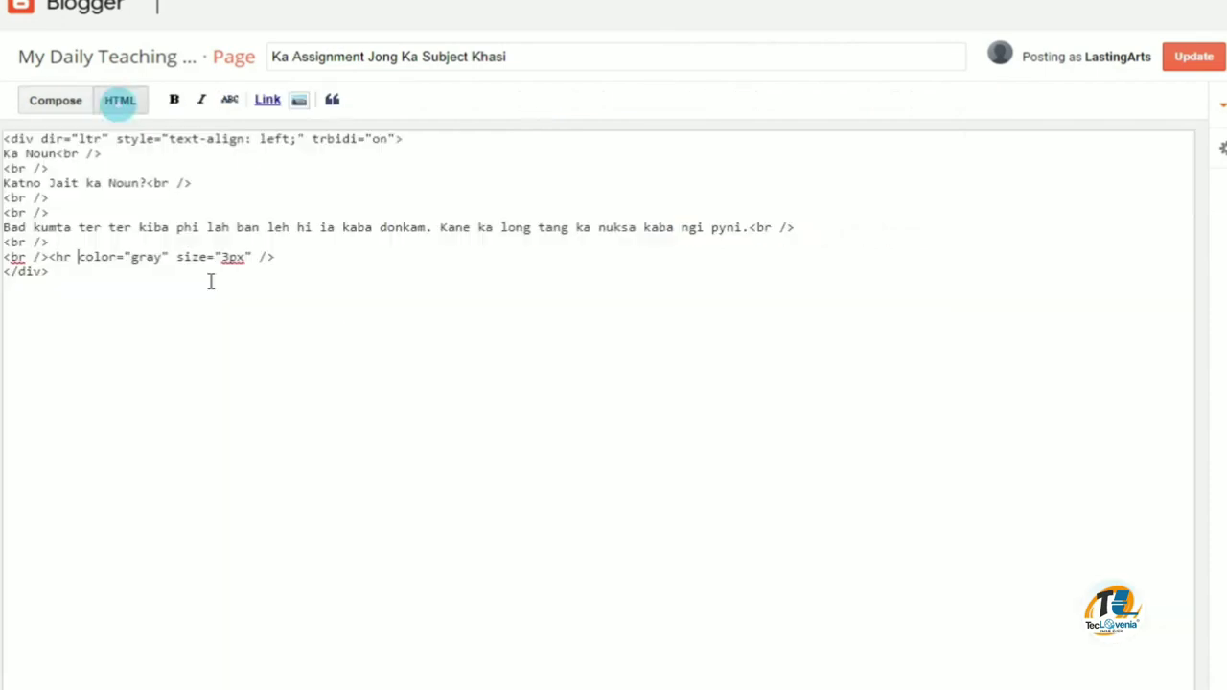
left_click(289, 259)
key("Return")
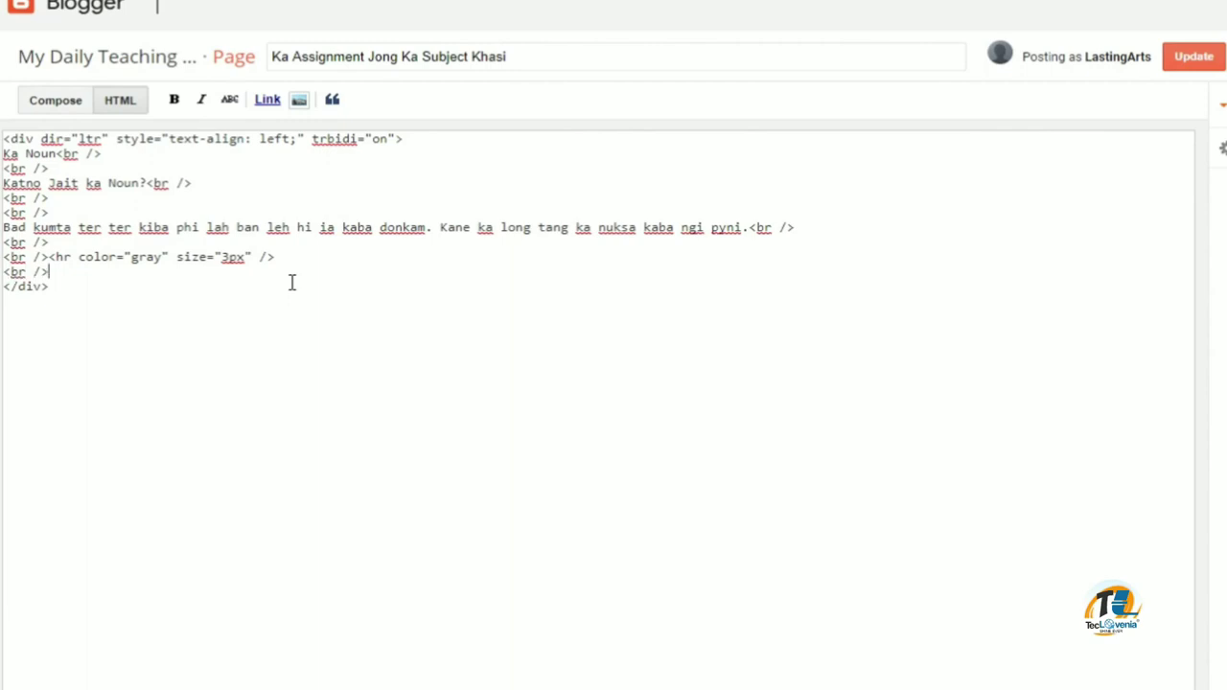
left_click(57, 100)
left_click(285, 315)
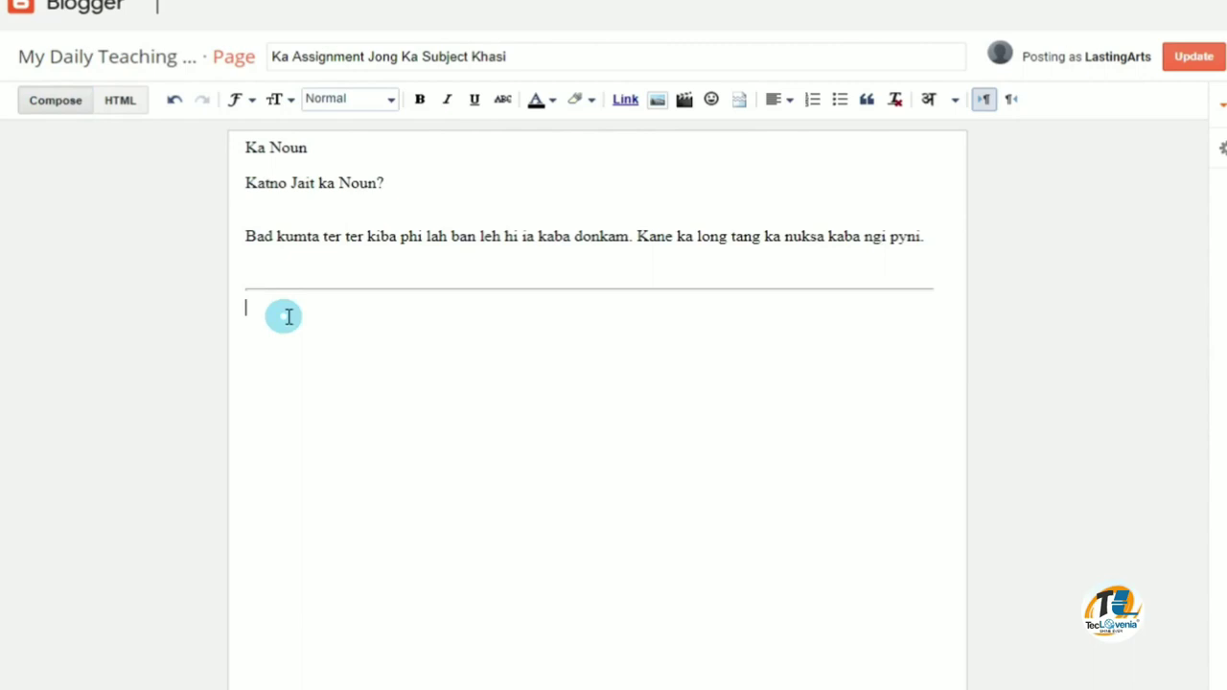
- Write "Sngewbha ban SUBMIT ia ka Assignment lyngba jong kane ka link." on a new line below the horizontal rule
key("Return")
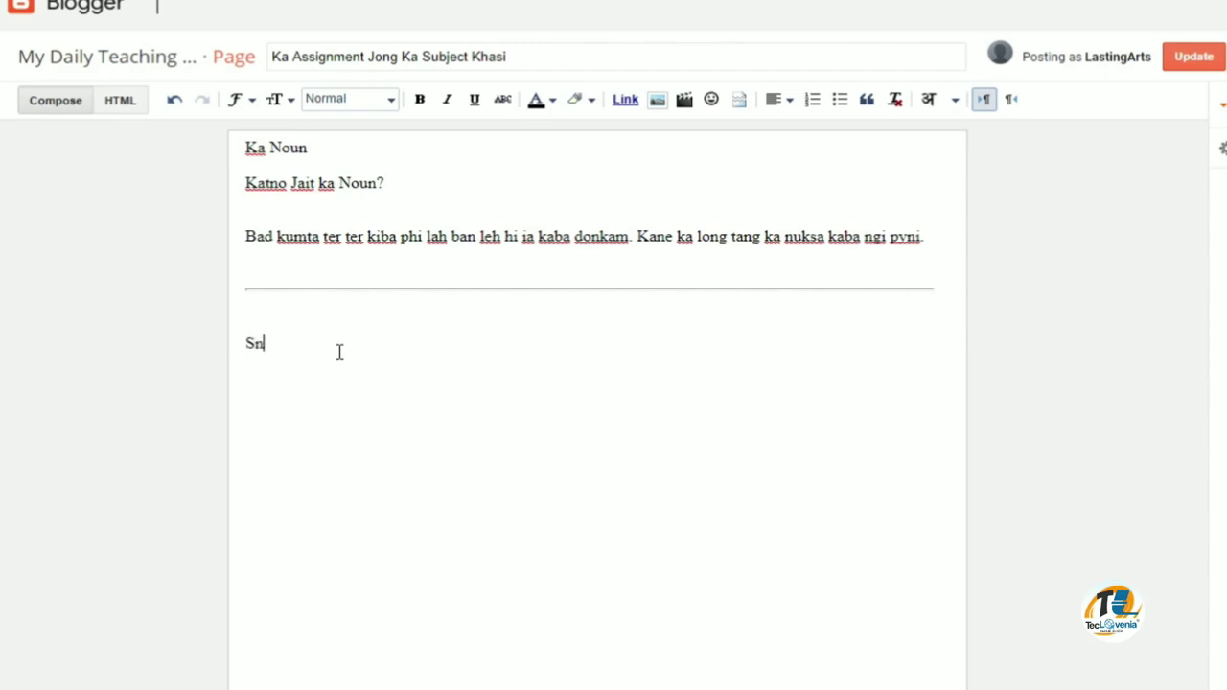
type("Sngewbha ban SUBMIT ia ka Assignment lyng")
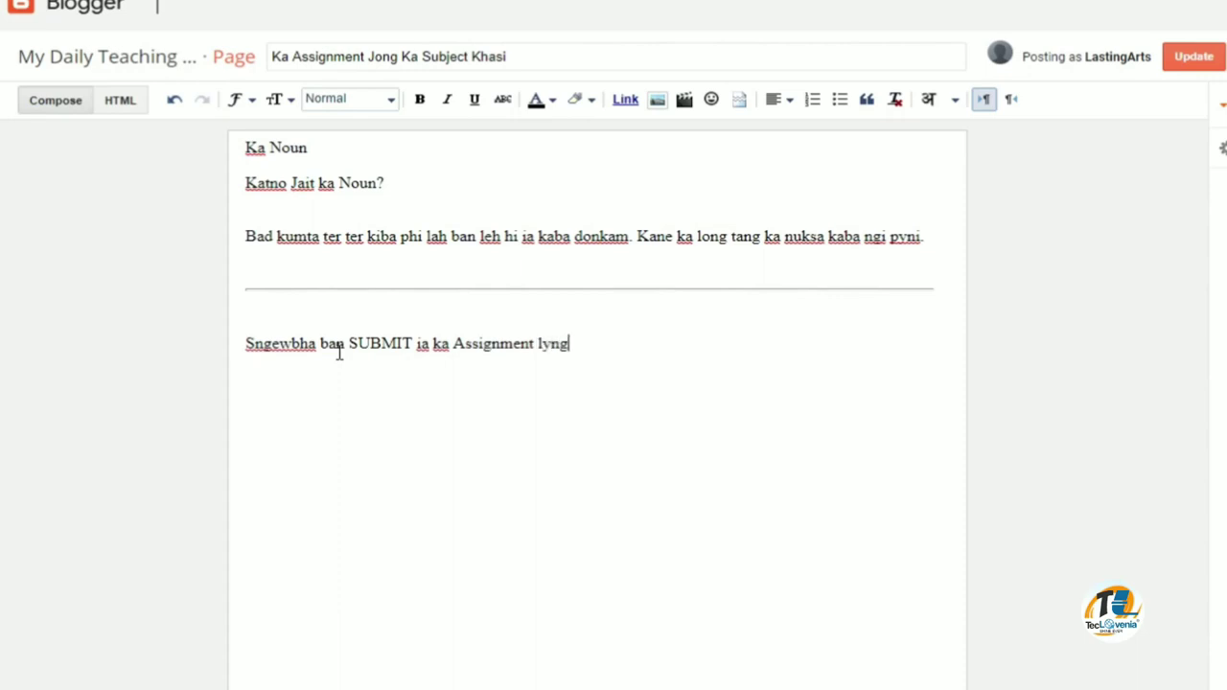
type("jong kane ka link.")
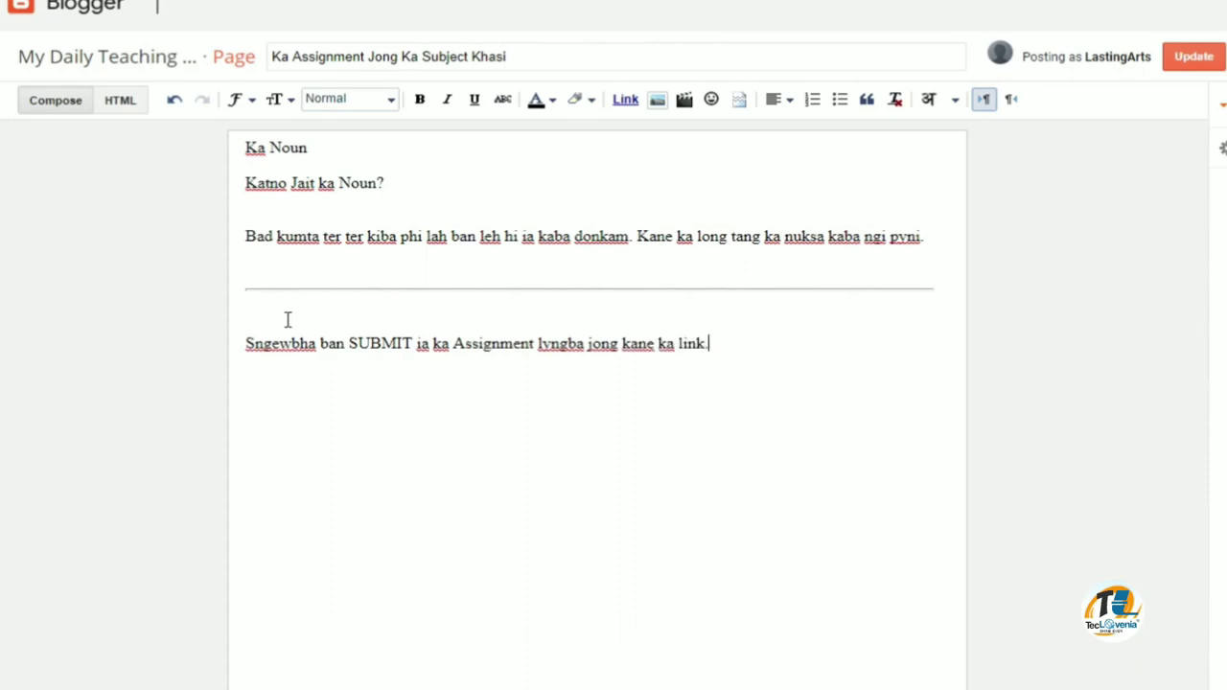
- Link the word SUBMIT to the copied form address, and update the page
left_click_drag(351, 347, 415, 353)
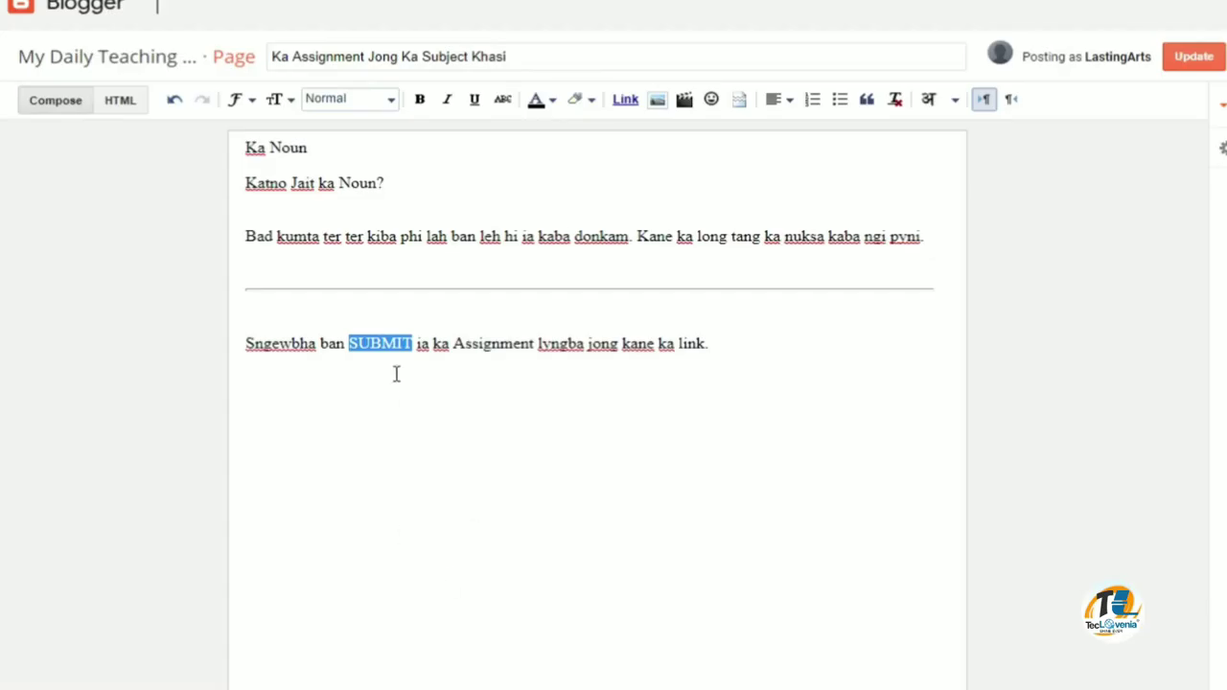
left_click(625, 99)
right_click(719, 334)
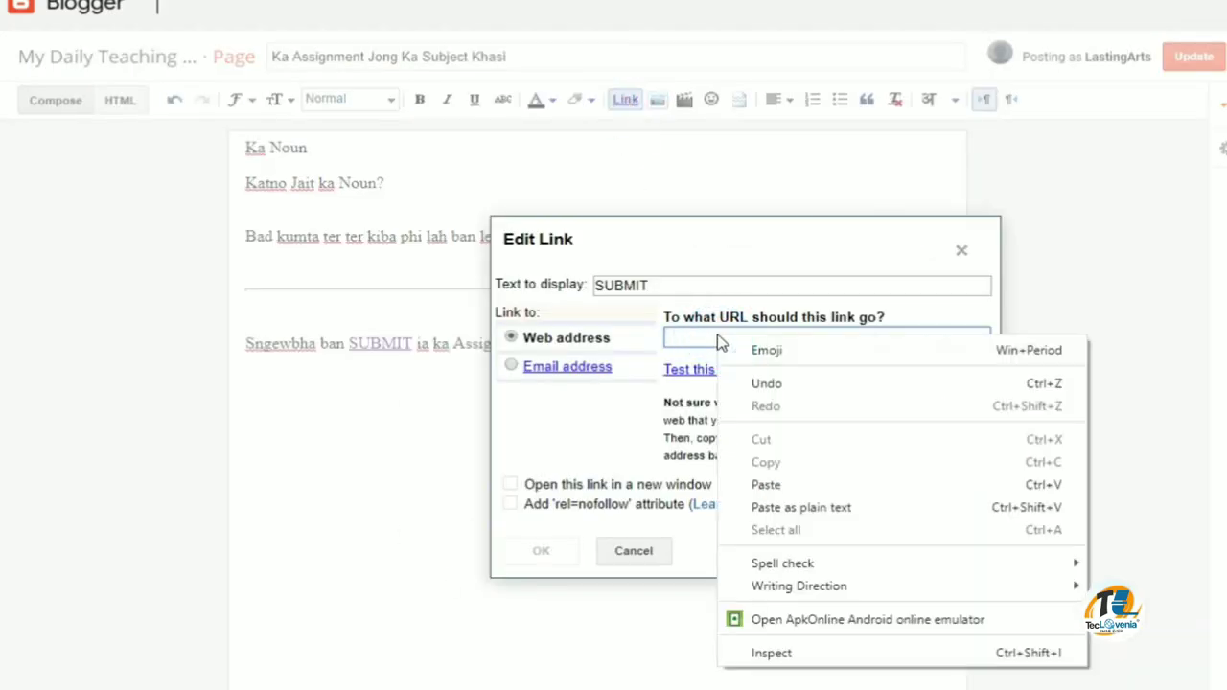
left_click(816, 485)
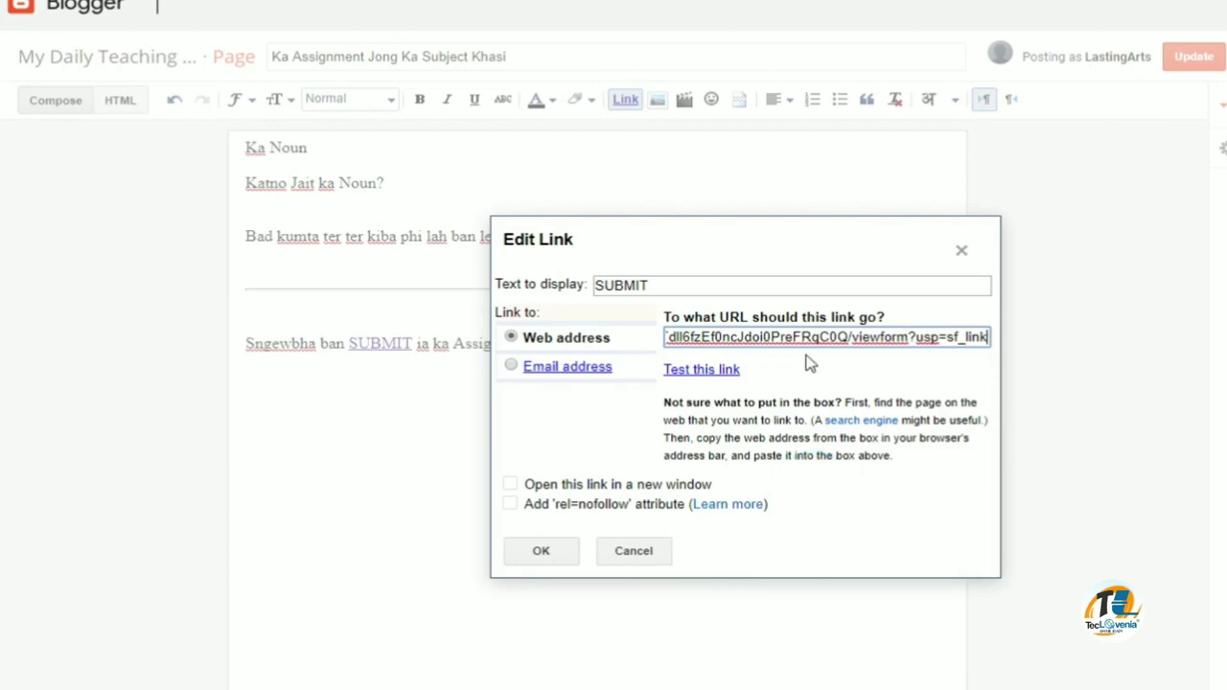
left_click(540, 551)
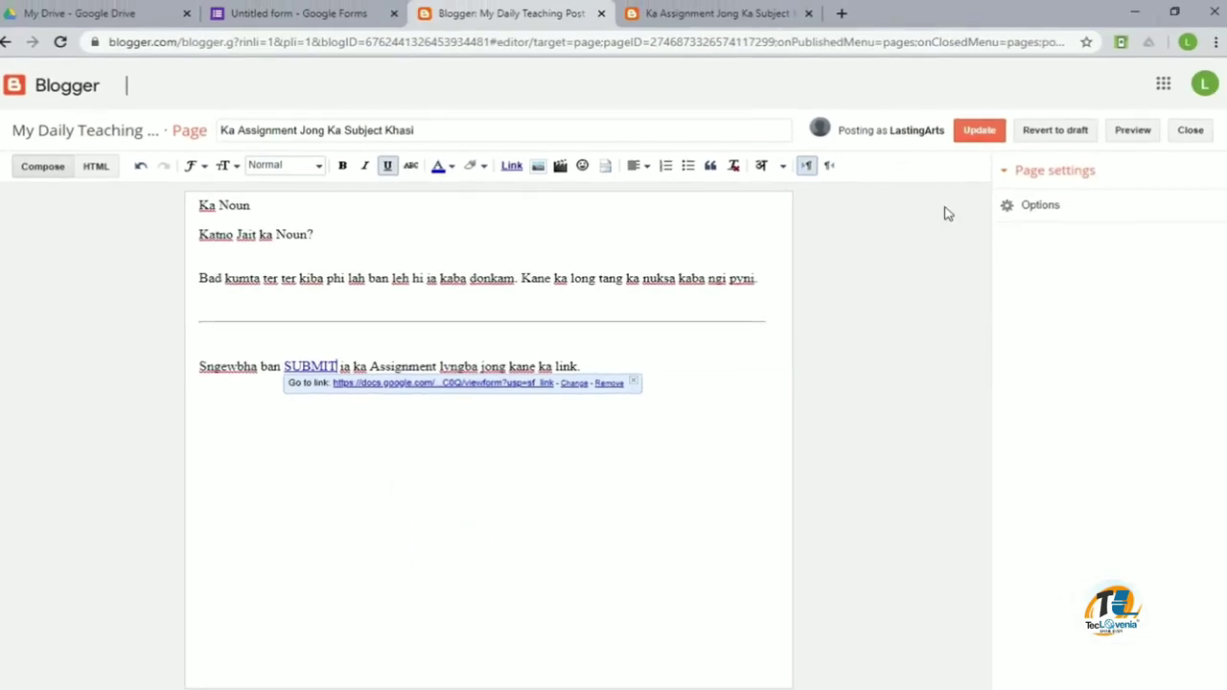
left_click(974, 131)
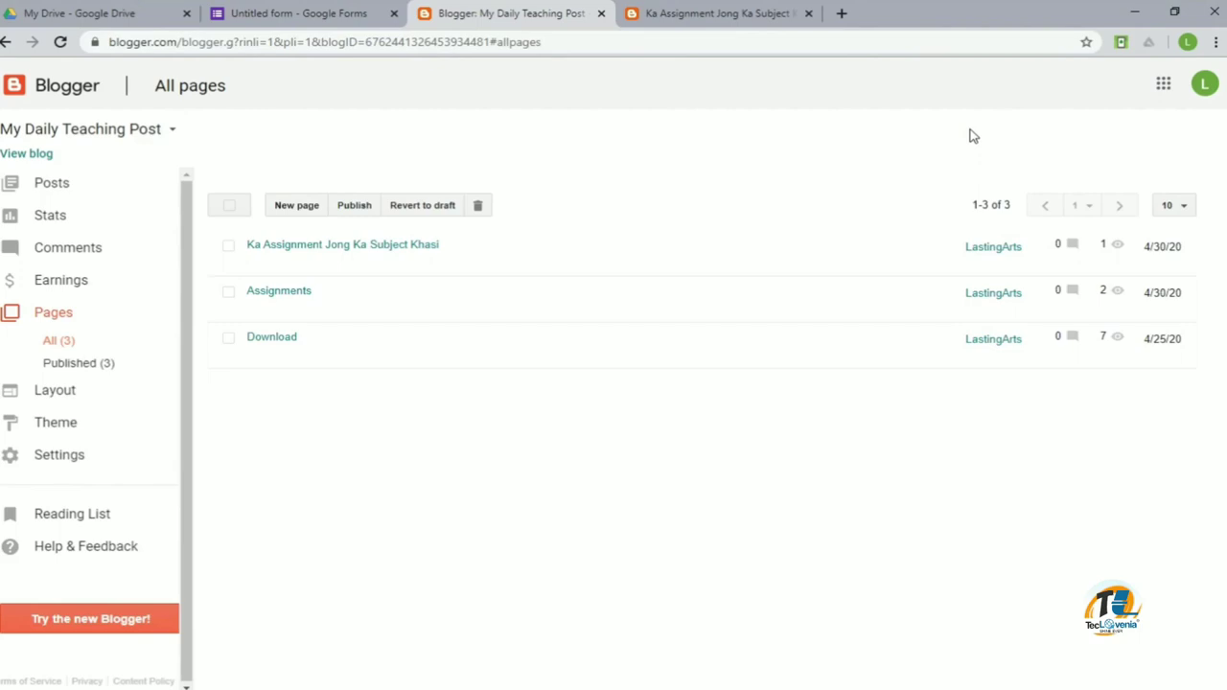
- Reload the published Khasi assignment page on the blog and check its questions, horizontal rule and submission sentence
left_click(711, 13)
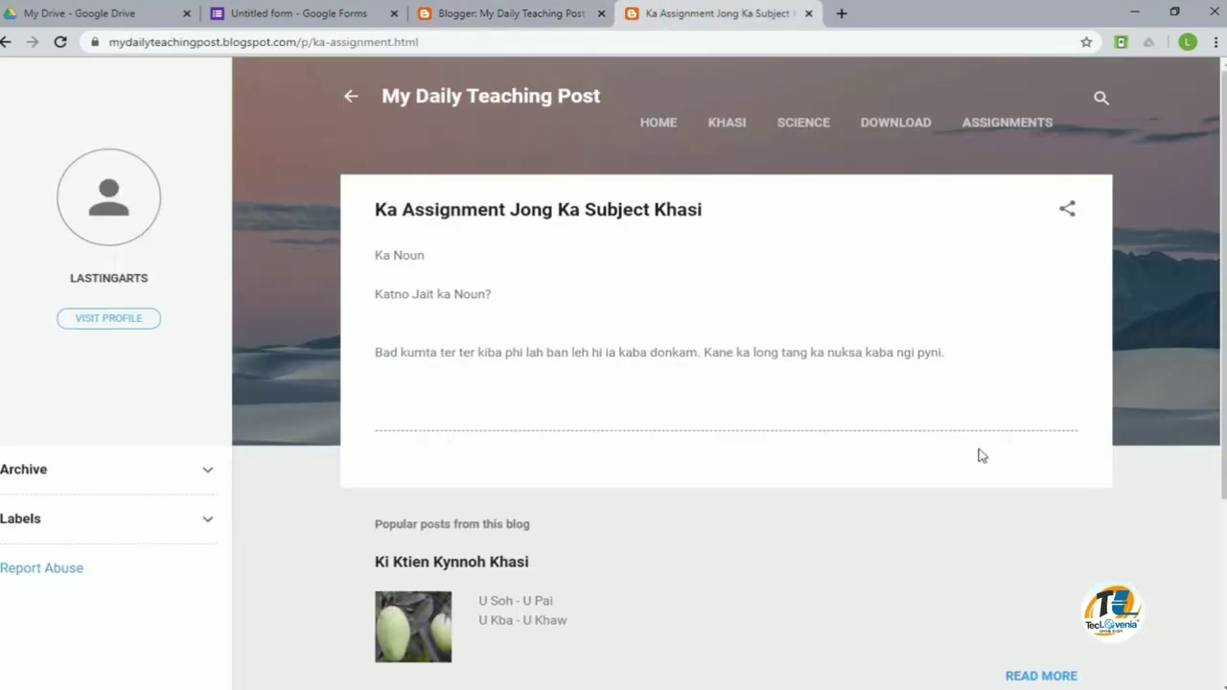
left_click(59, 41)
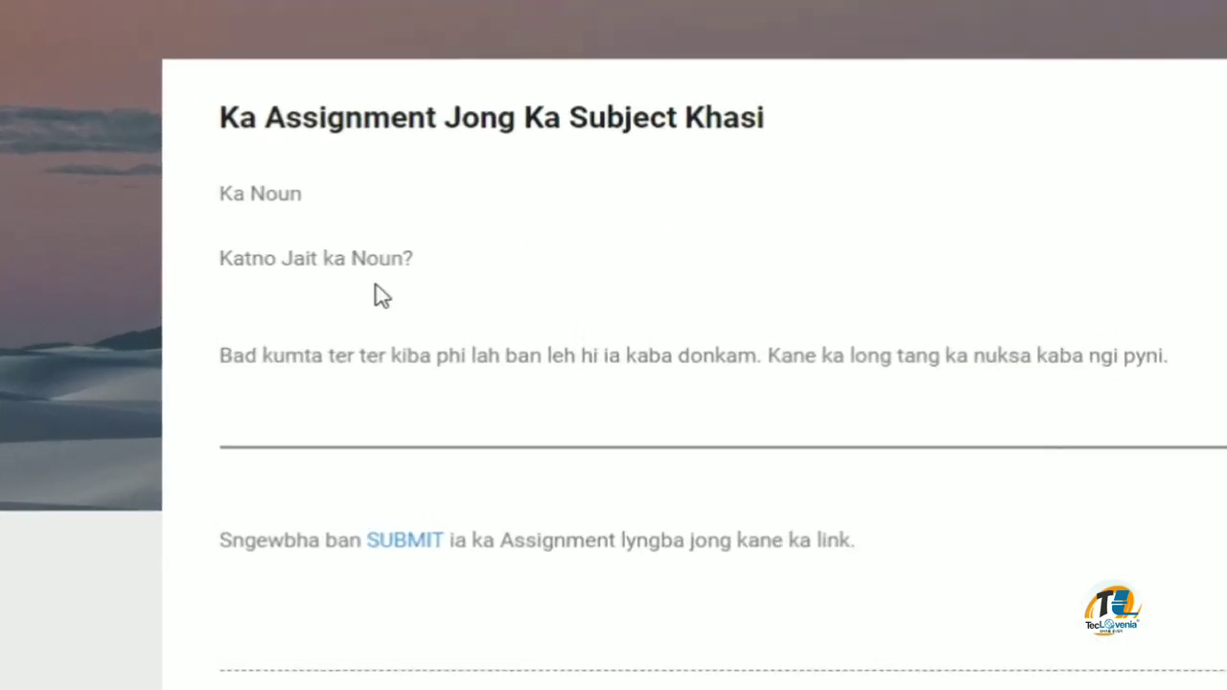
left_click(506, 291)
left_click_drag(211, 183, 944, 587)
left_click(1146, 264)
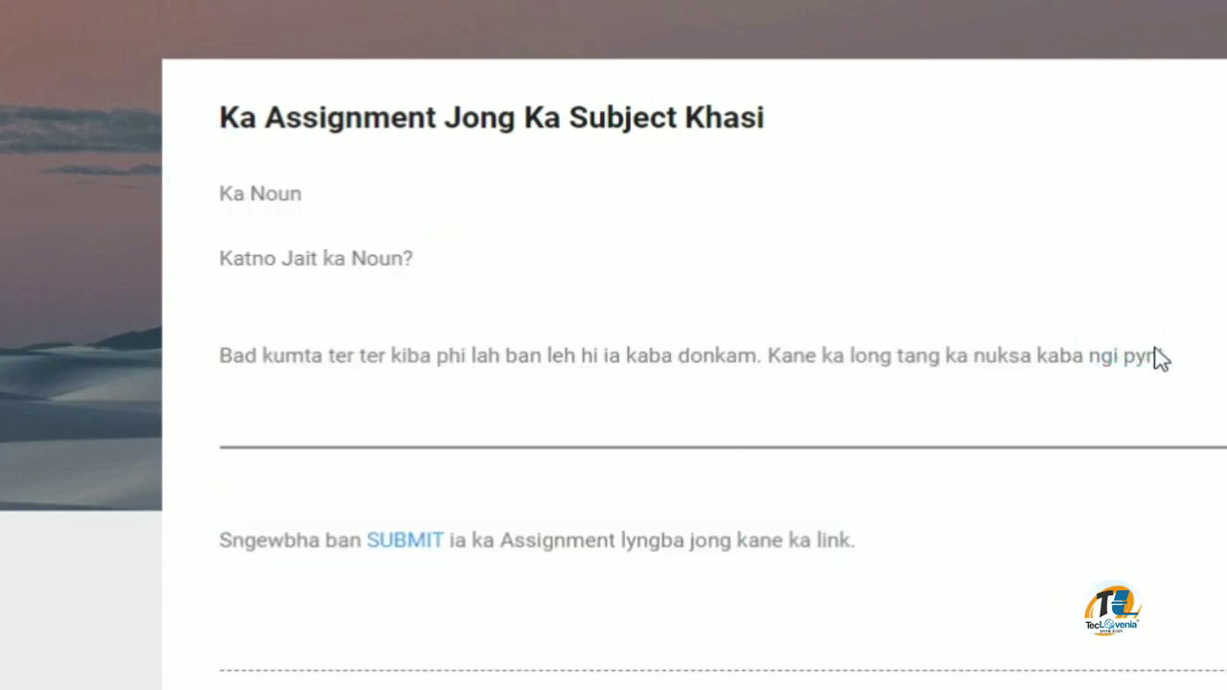
- Open the form through the page's SUBMIT link, and fill in the student's name and surname
left_click(410, 541)
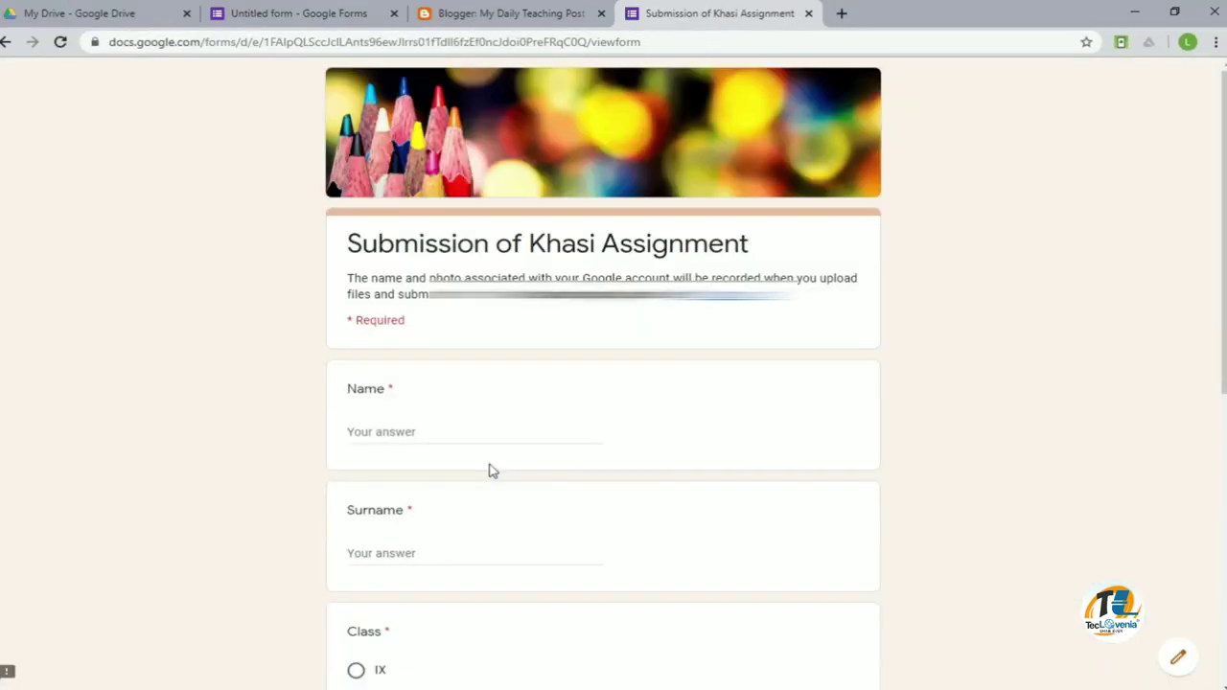
left_click(437, 433)
type("TecLovenia")
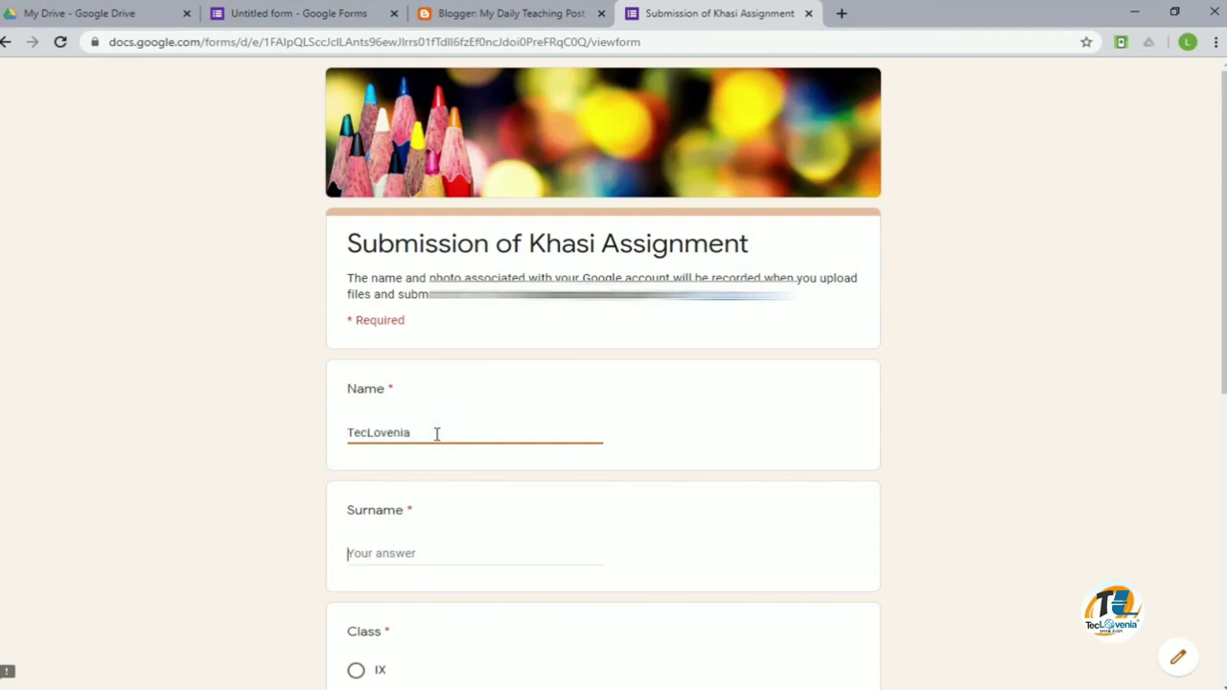
key("Tab")
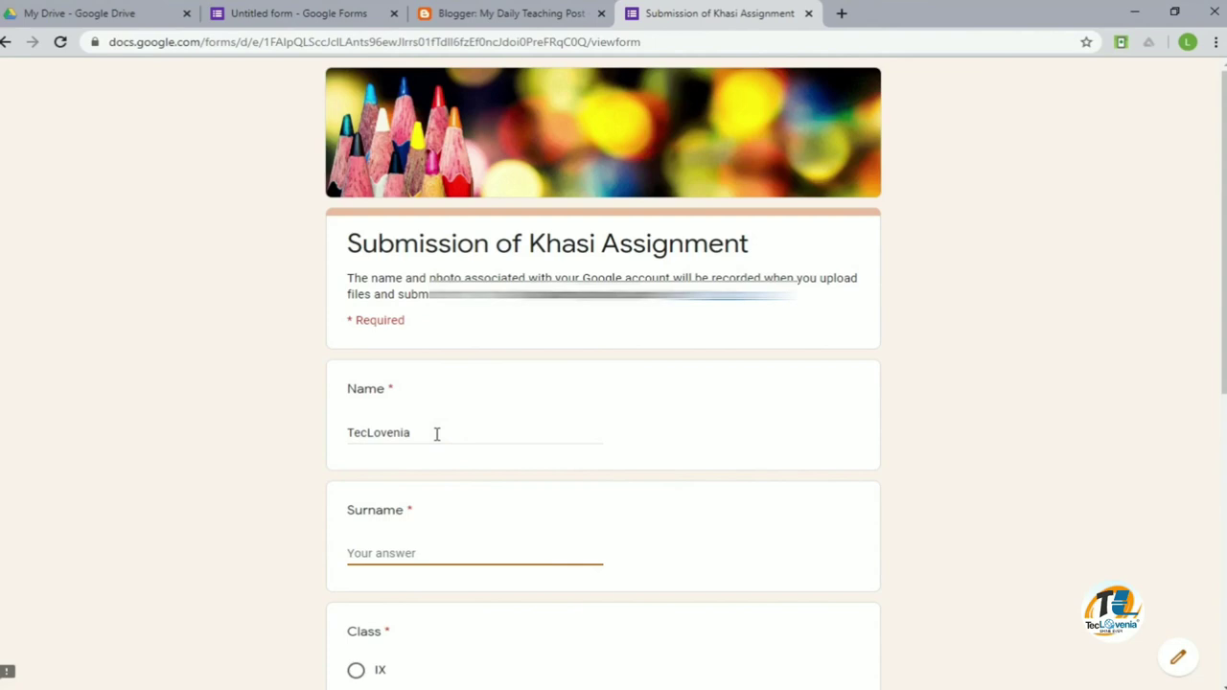
type("Shine Ever")
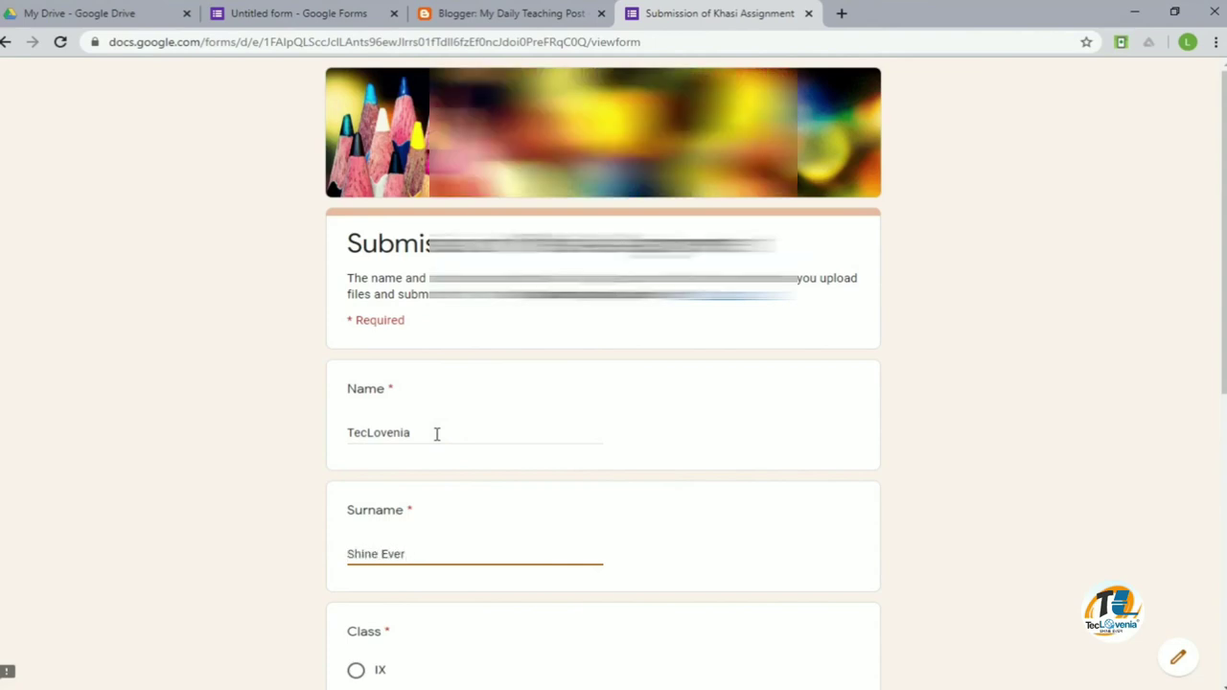
- Choose class X and enter 45 as the roll number in the form
scroll(480, 479, "down", 3)
left_click(360, 462)
scroll(397, 472, "down", 2)
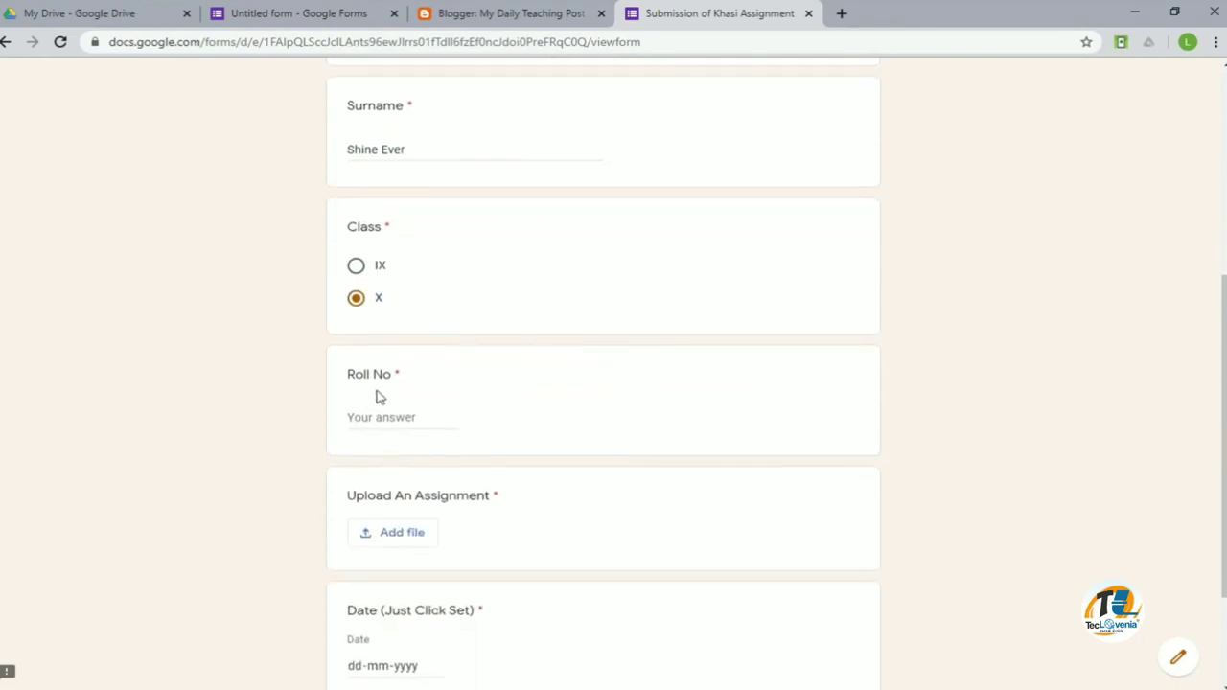
left_click(383, 423)
type("4")
scroll(404, 425, "down", 2)
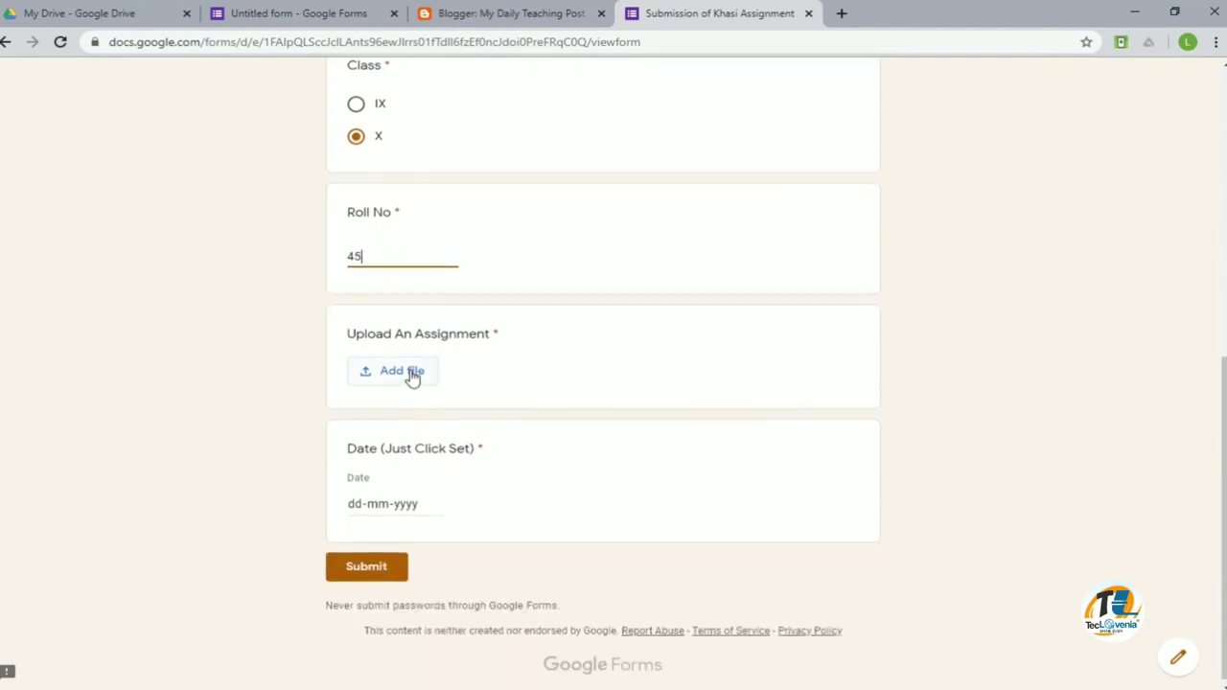
- Upload "Ki Jingkylli sample sha ki khynnah skul jongphi.docx" from the Desktop as the assignment file
left_click(413, 374)
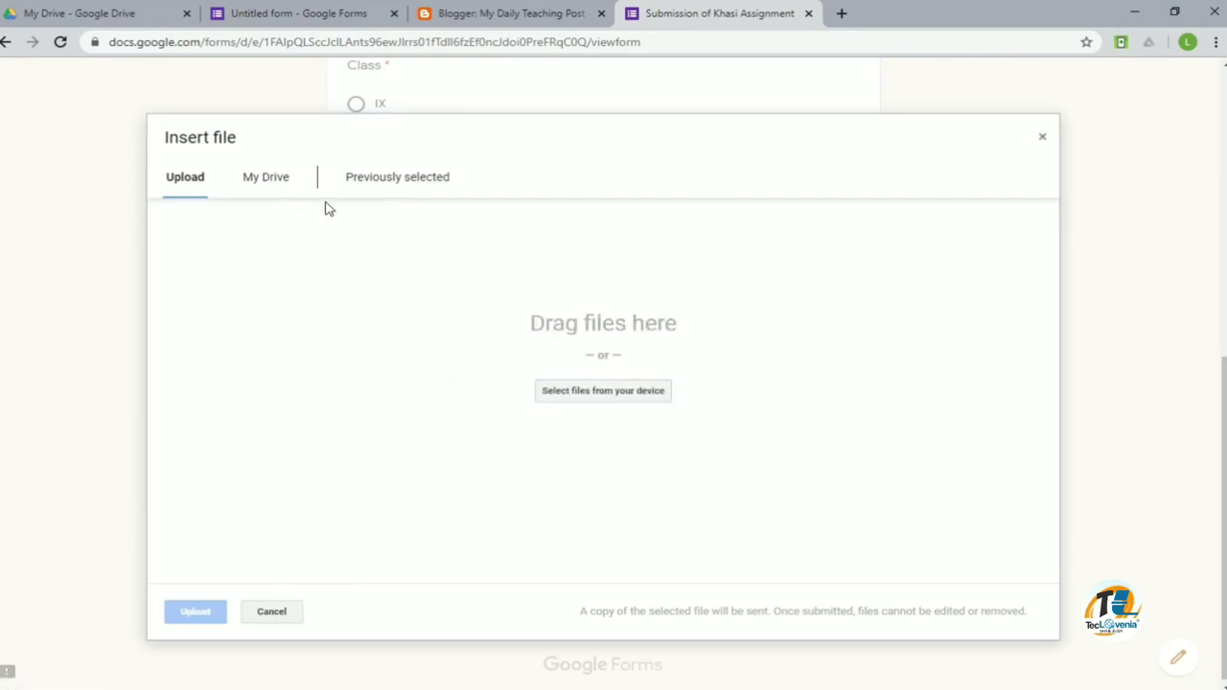
left_click(631, 393)
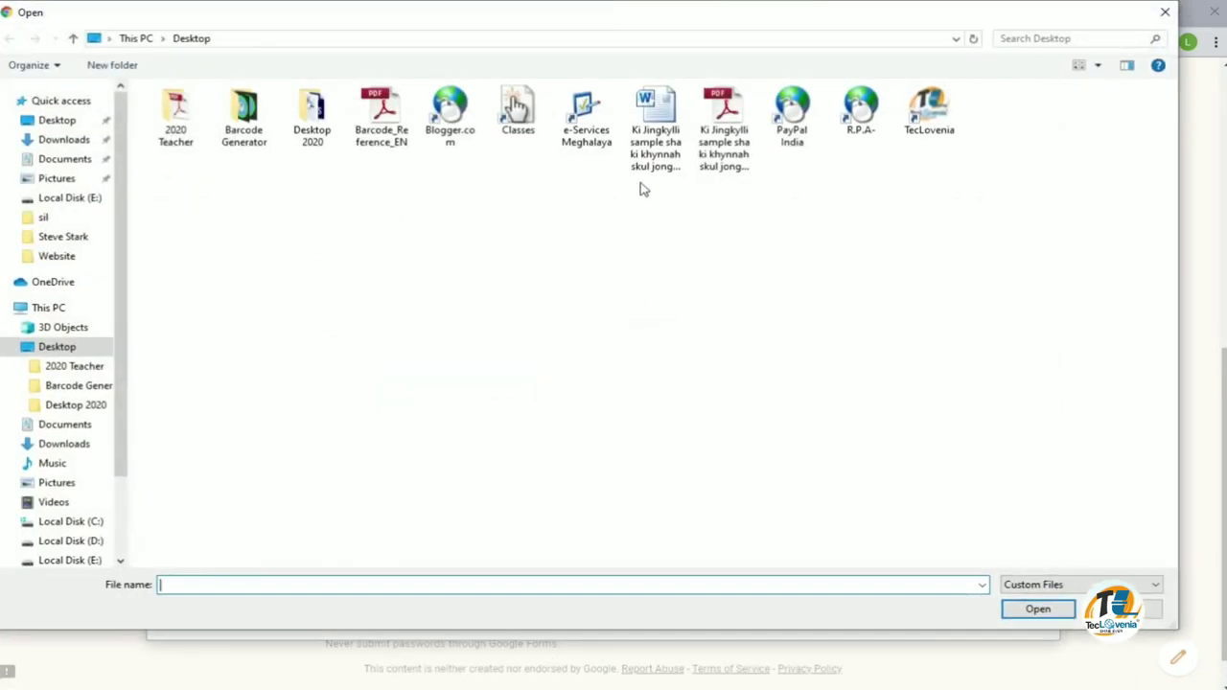
left_click(656, 148)
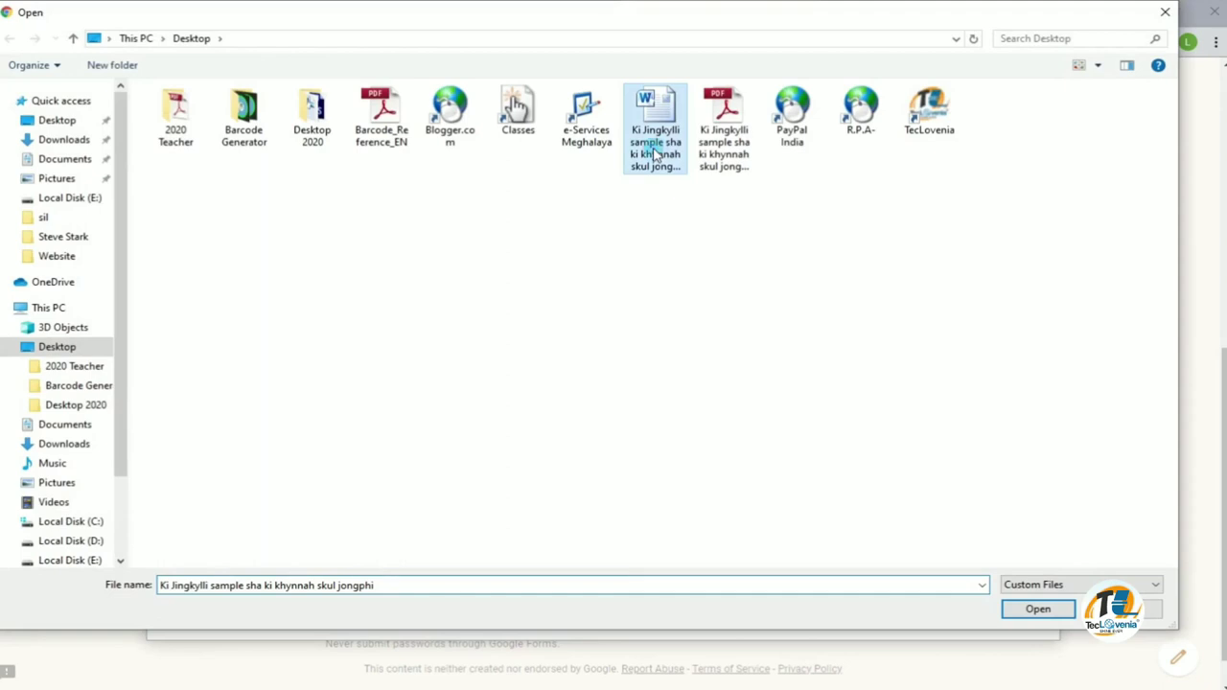
left_click(1036, 609)
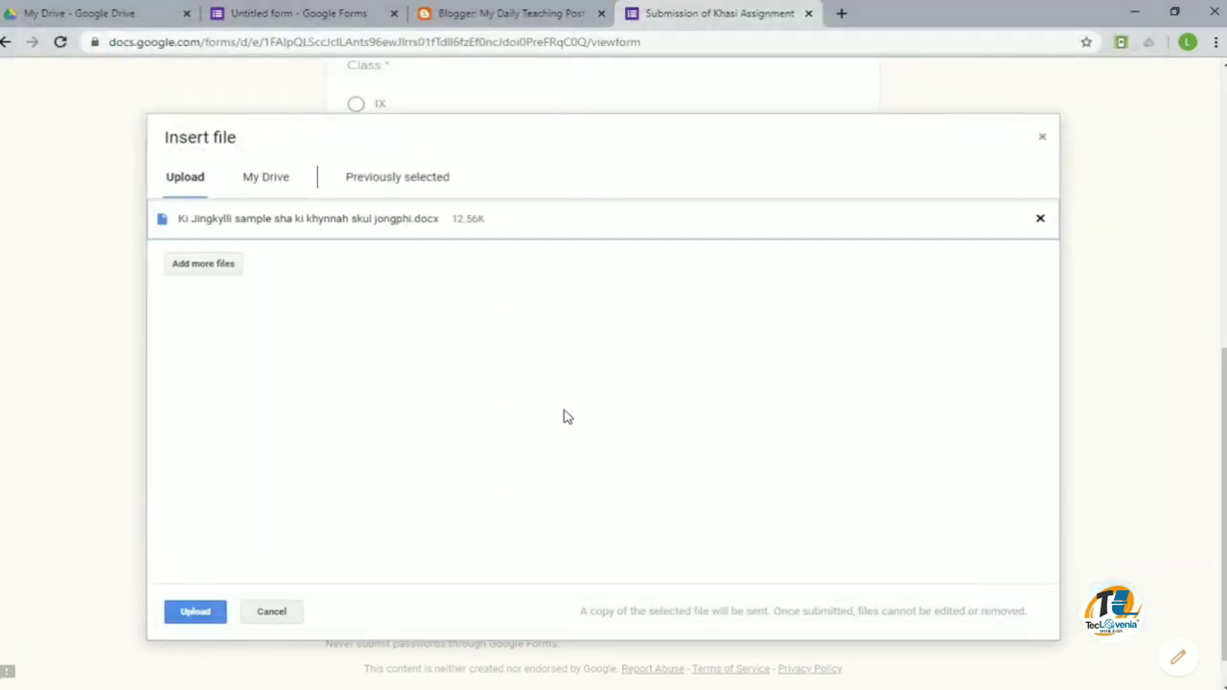
left_click(203, 611)
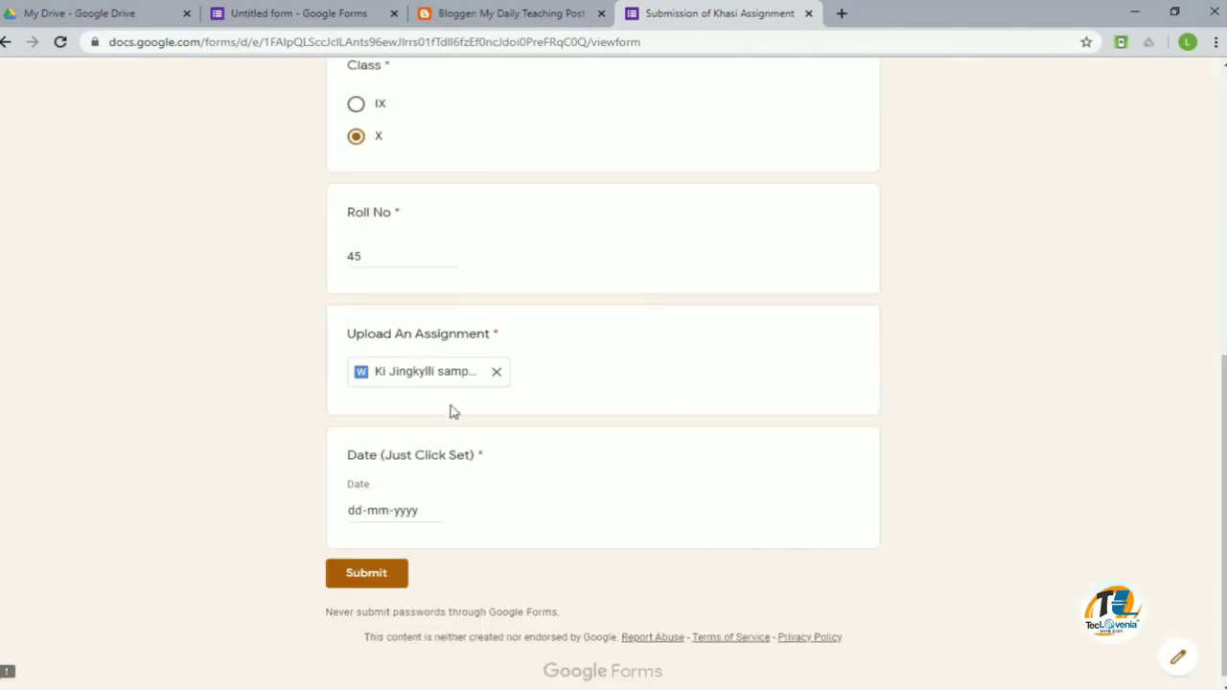
- Set the form's date to 30-04-2020 and submit the assignment
left_click(401, 510)
left_click(433, 512)
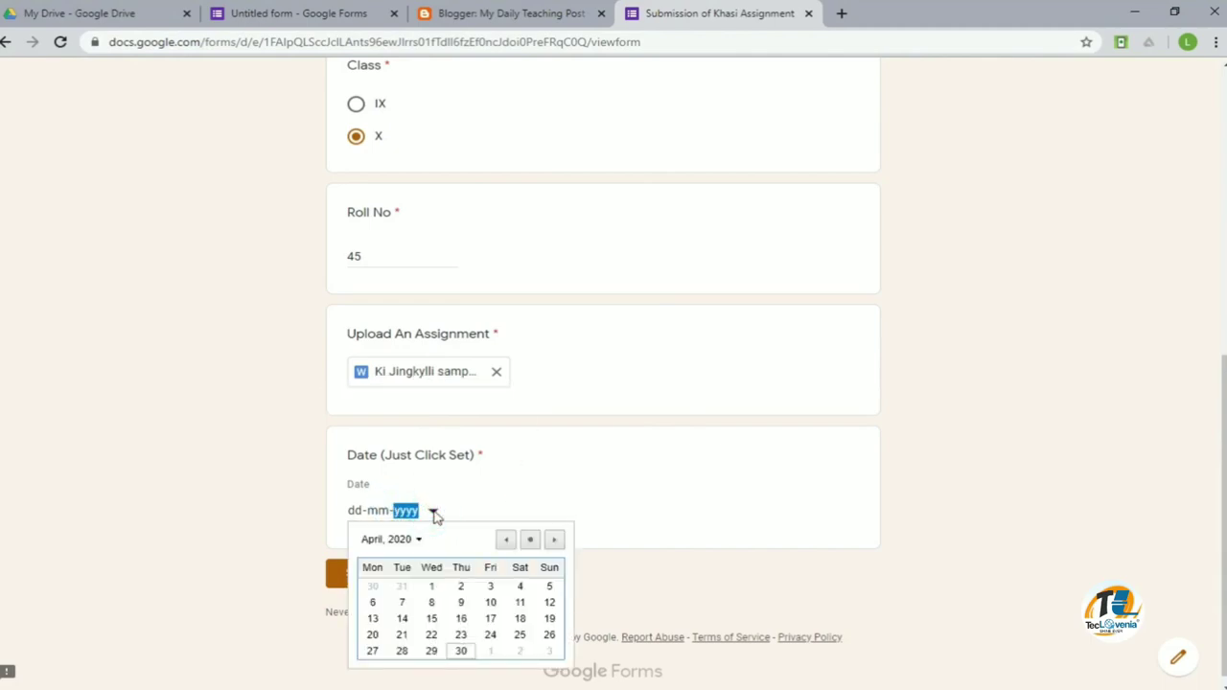
left_click(530, 542)
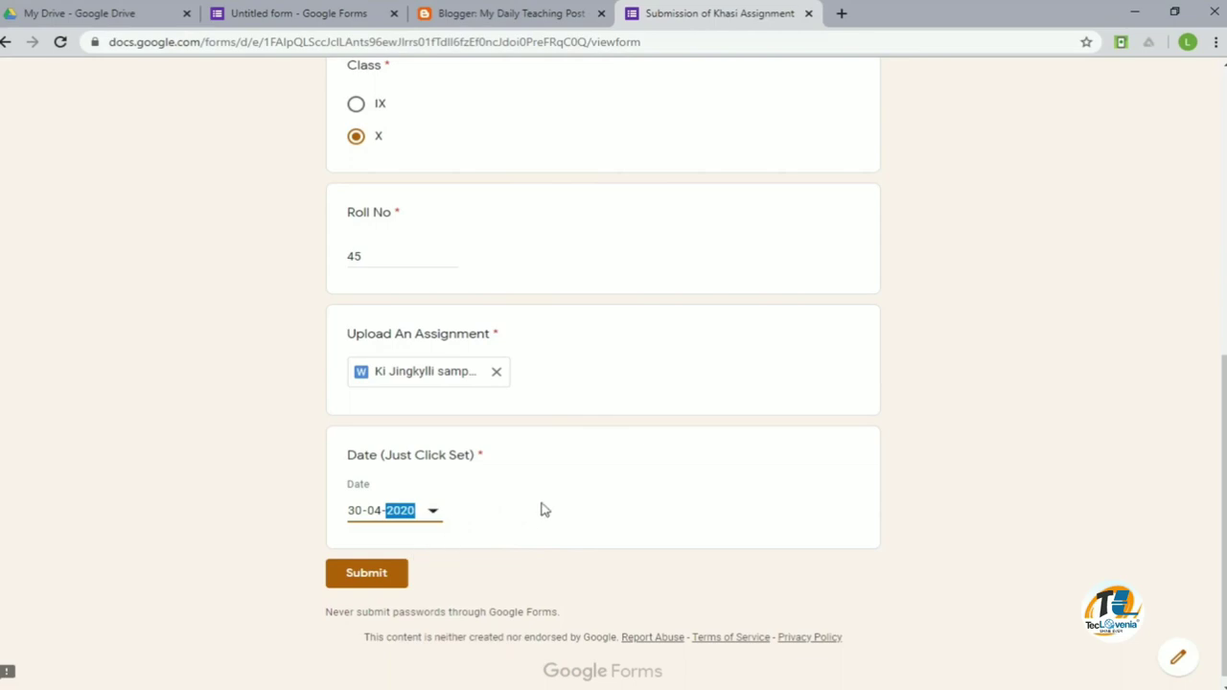
left_click(542, 501)
left_click(381, 577)
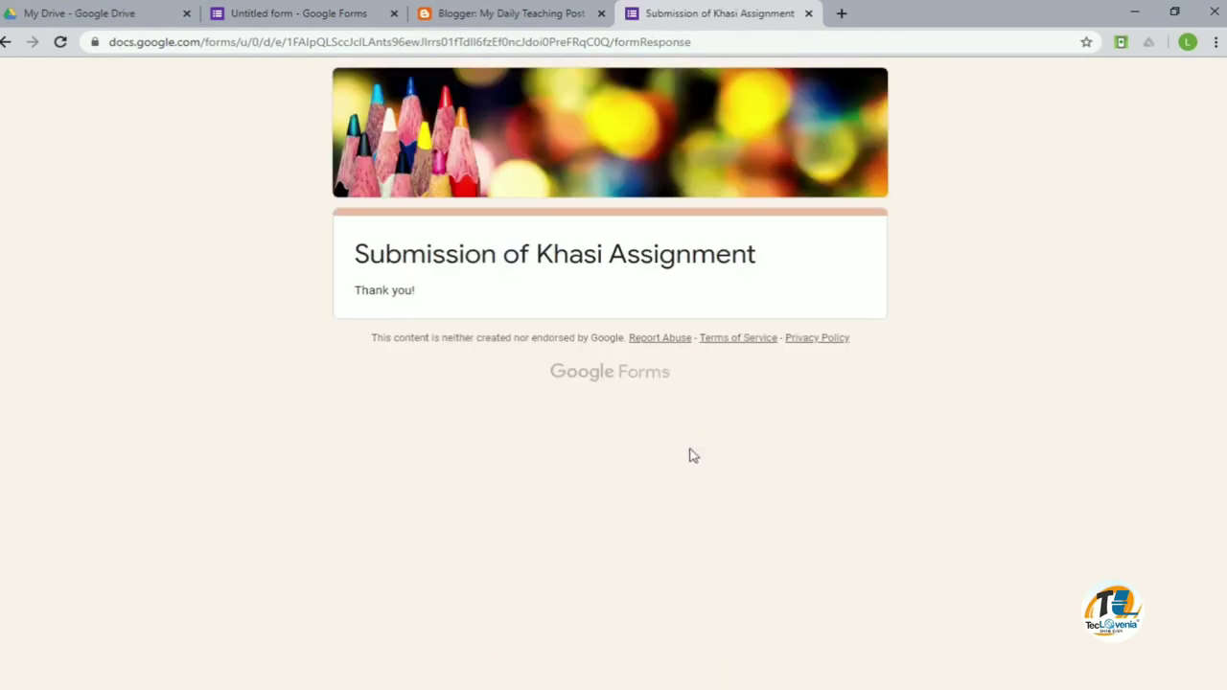
- Close the submission confirmation page, refresh My Drive, and open the Khasi Assignment spreadsheet
left_click_drag(353, 293, 447, 301)
left_click(538, 292)
left_click(808, 14)
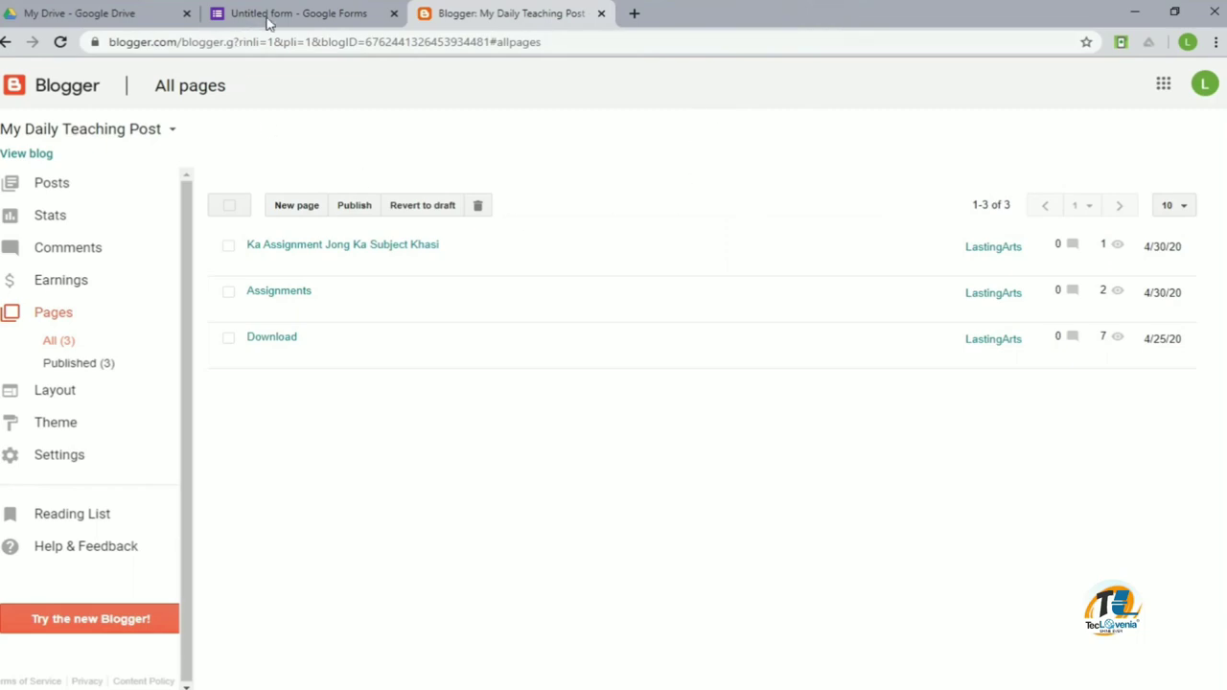
left_click(113, 15)
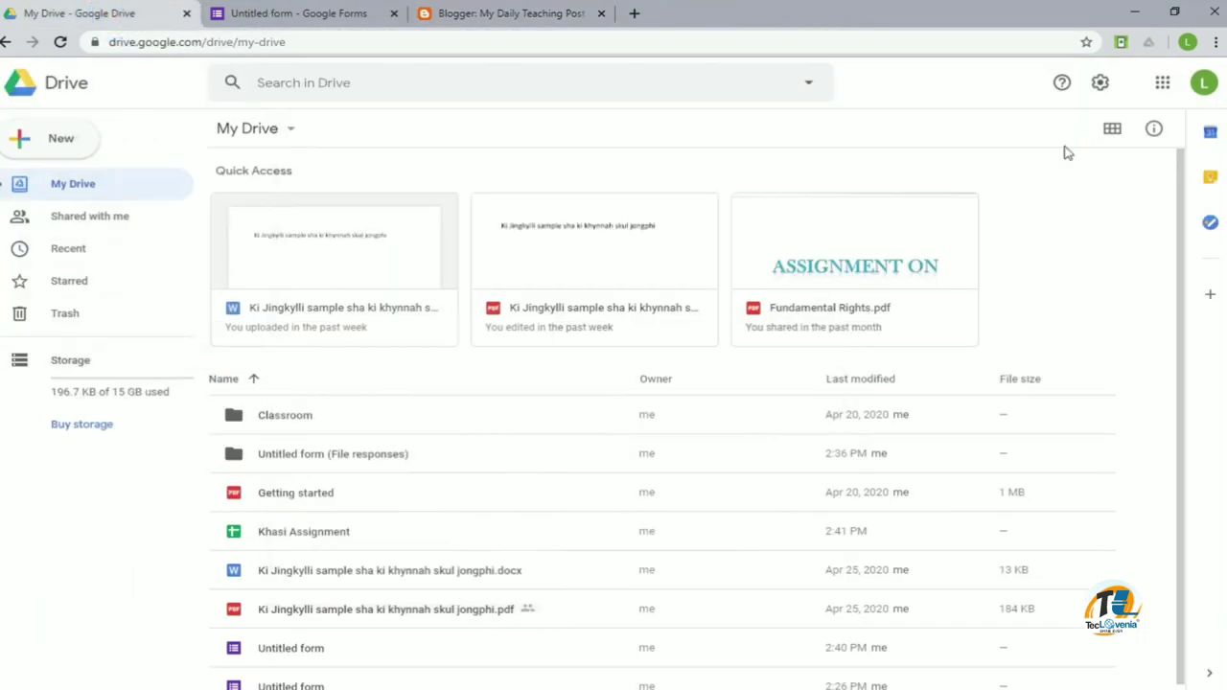
left_click(60, 42)
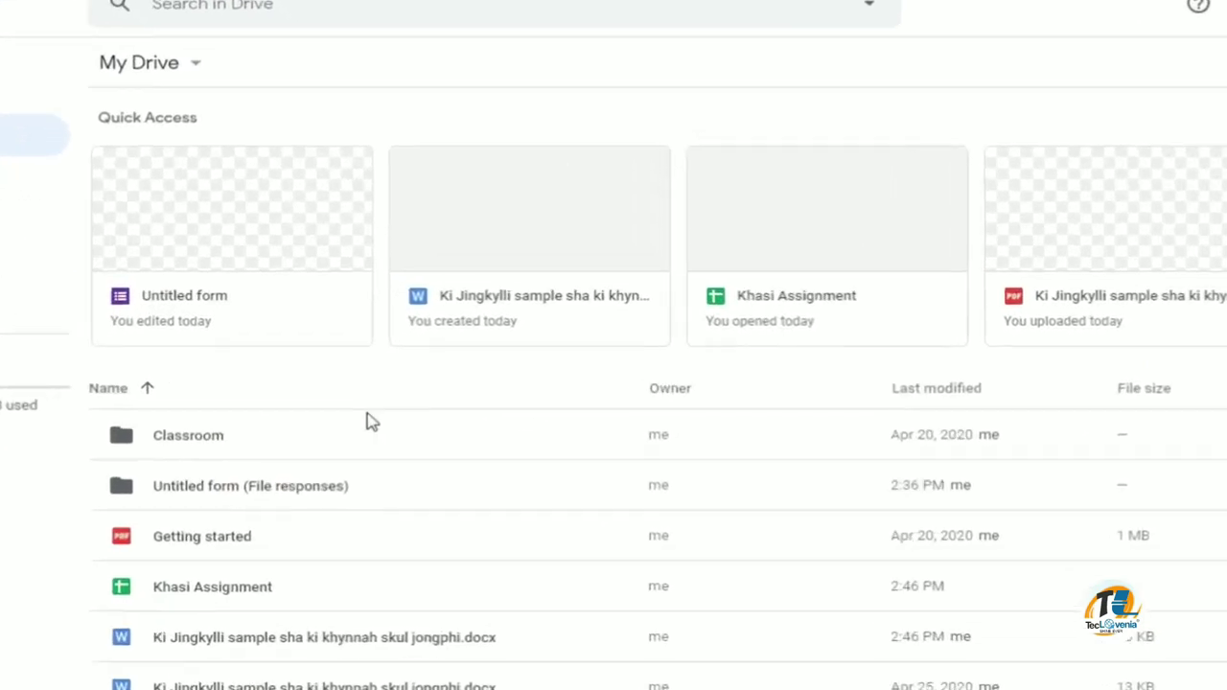
left_click(816, 200)
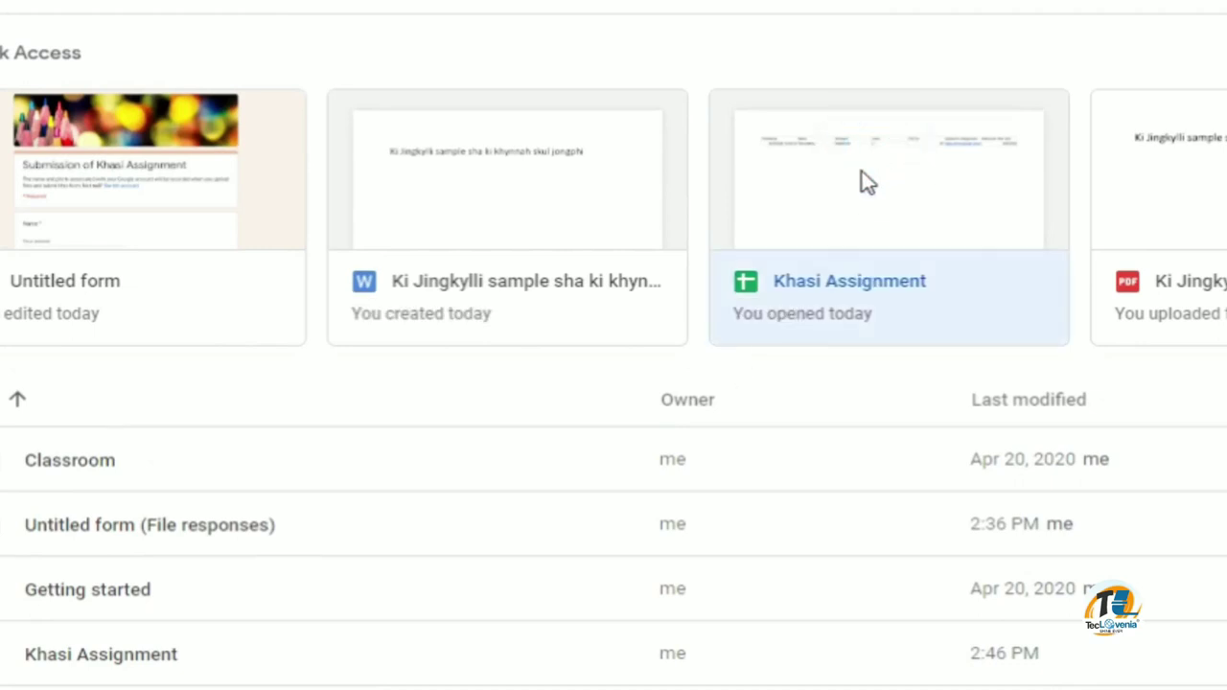
double_click(861, 174)
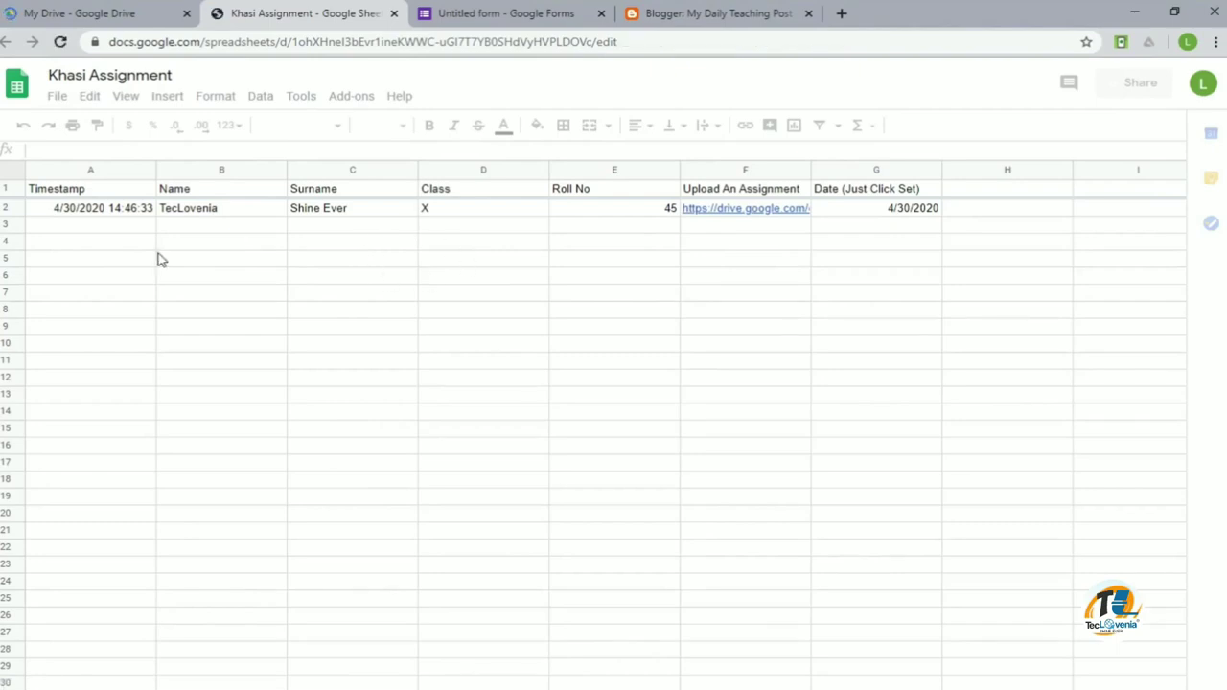
- Examine the submitted response's name, surname, class and roll number in the spreadsheet, dismissing the cell edit history tip
left_click(212, 211)
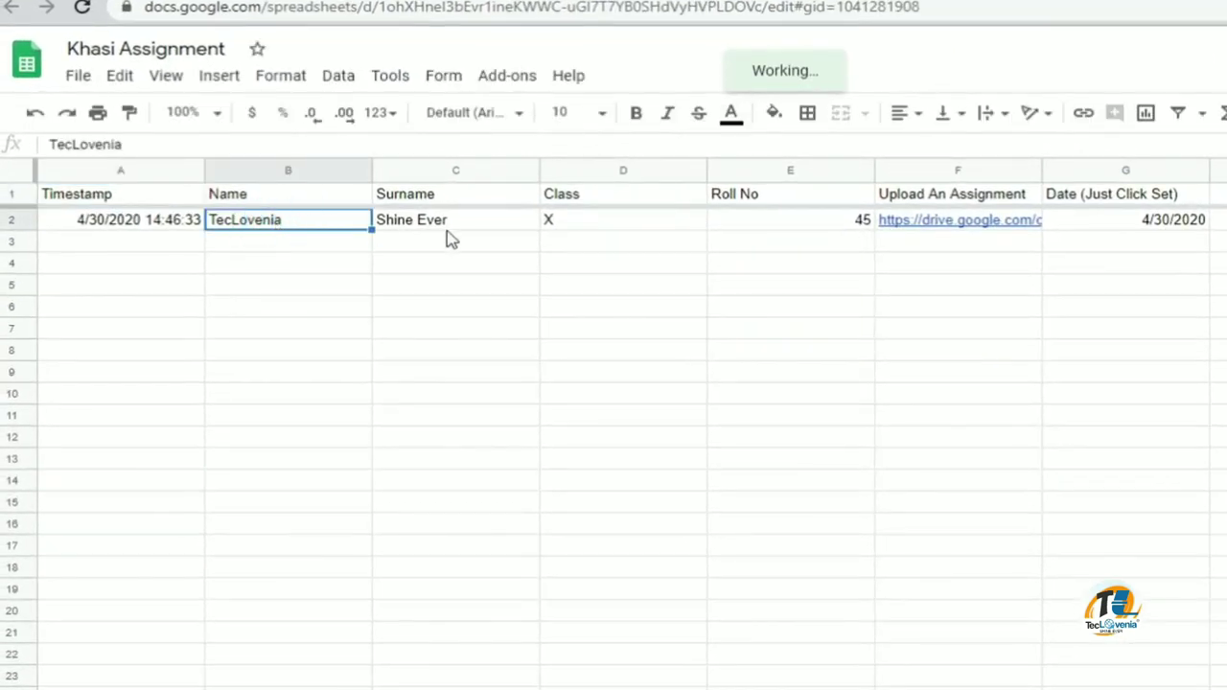
left_click(448, 230)
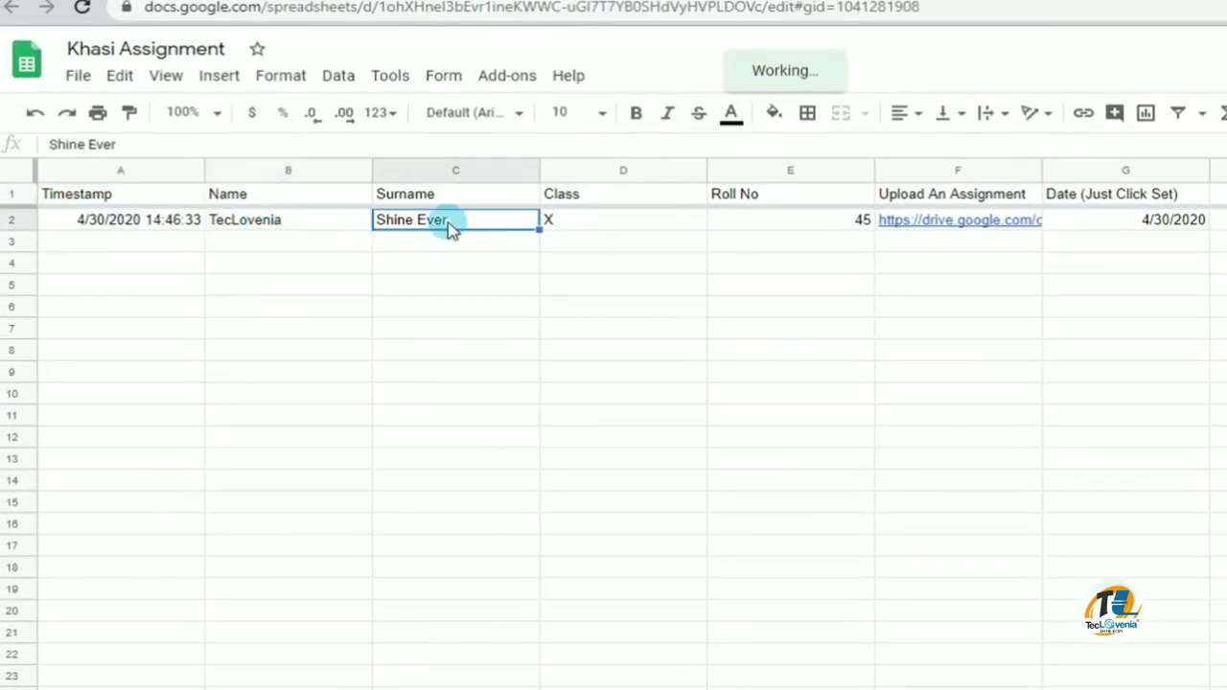
left_click(580, 229)
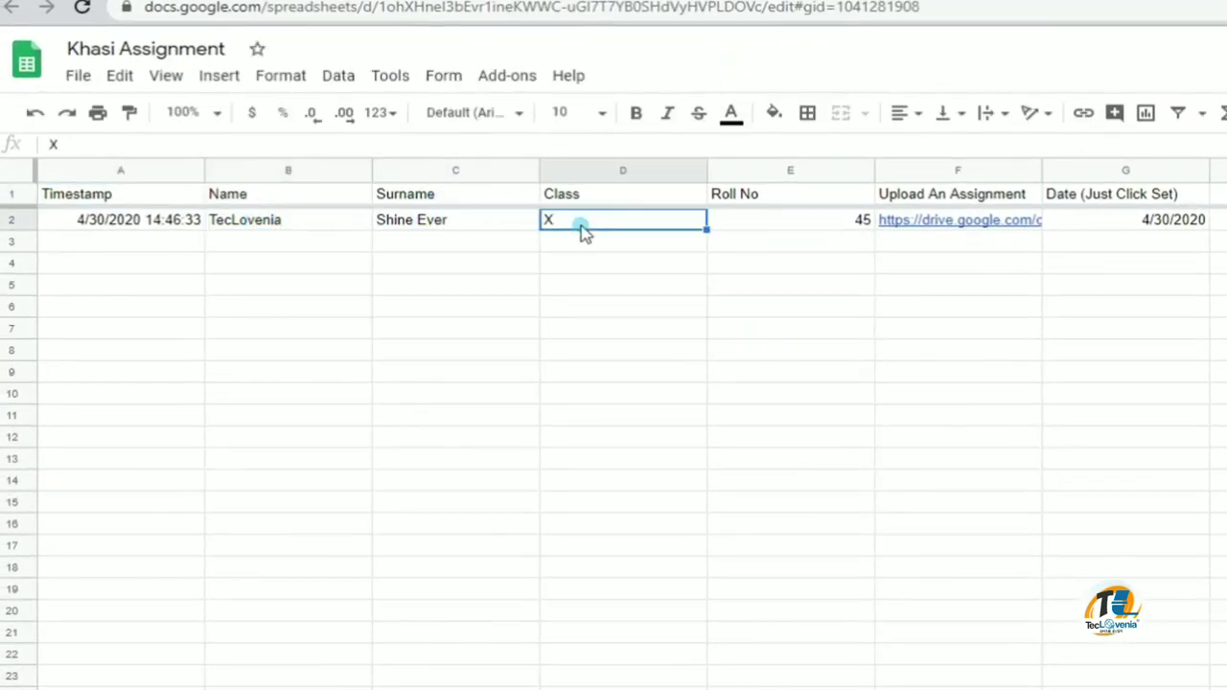
left_click(840, 228)
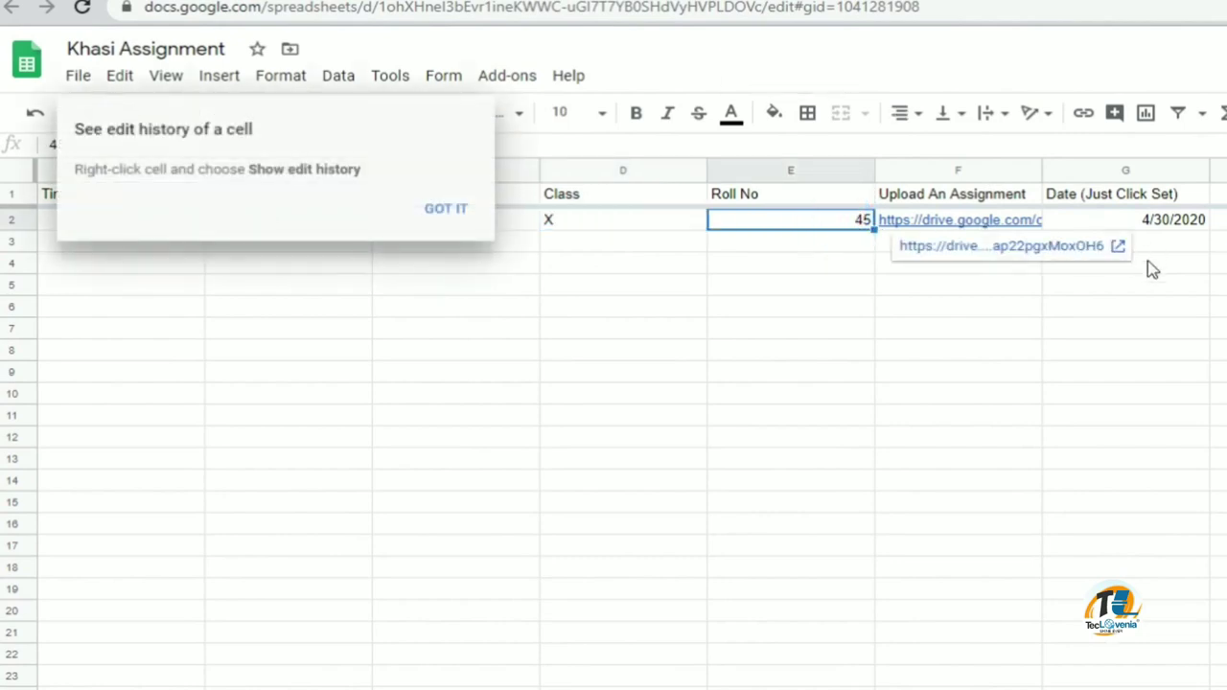
left_click(1103, 265)
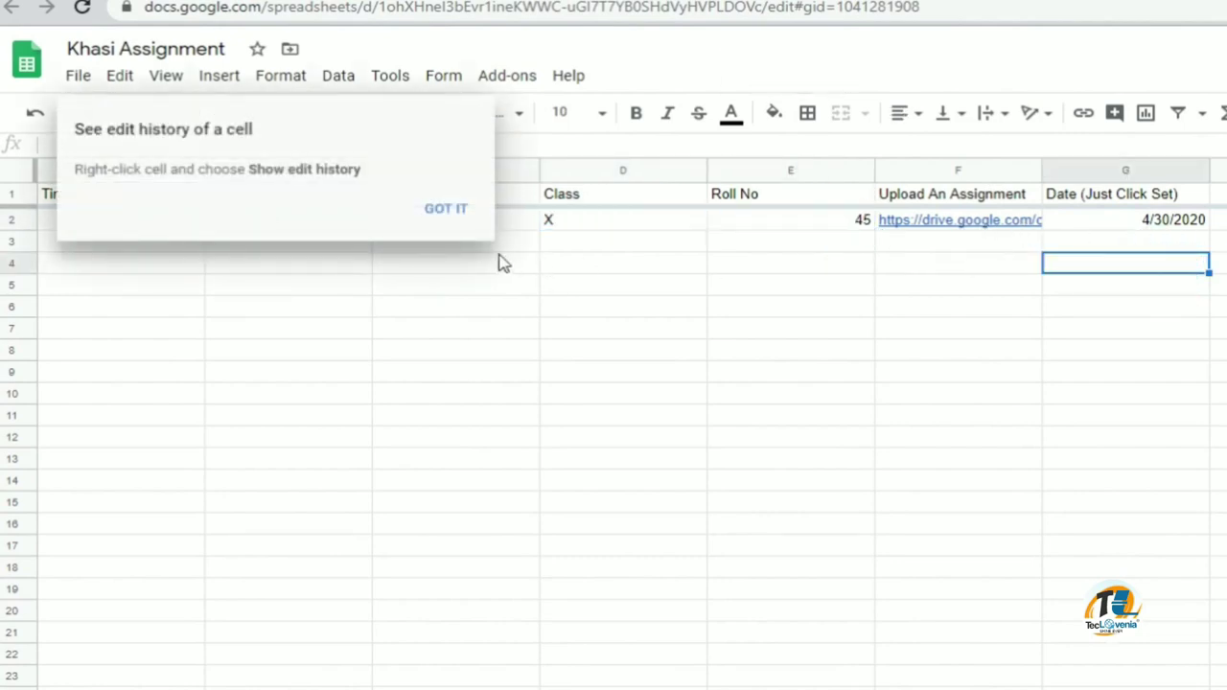
left_click(449, 208)
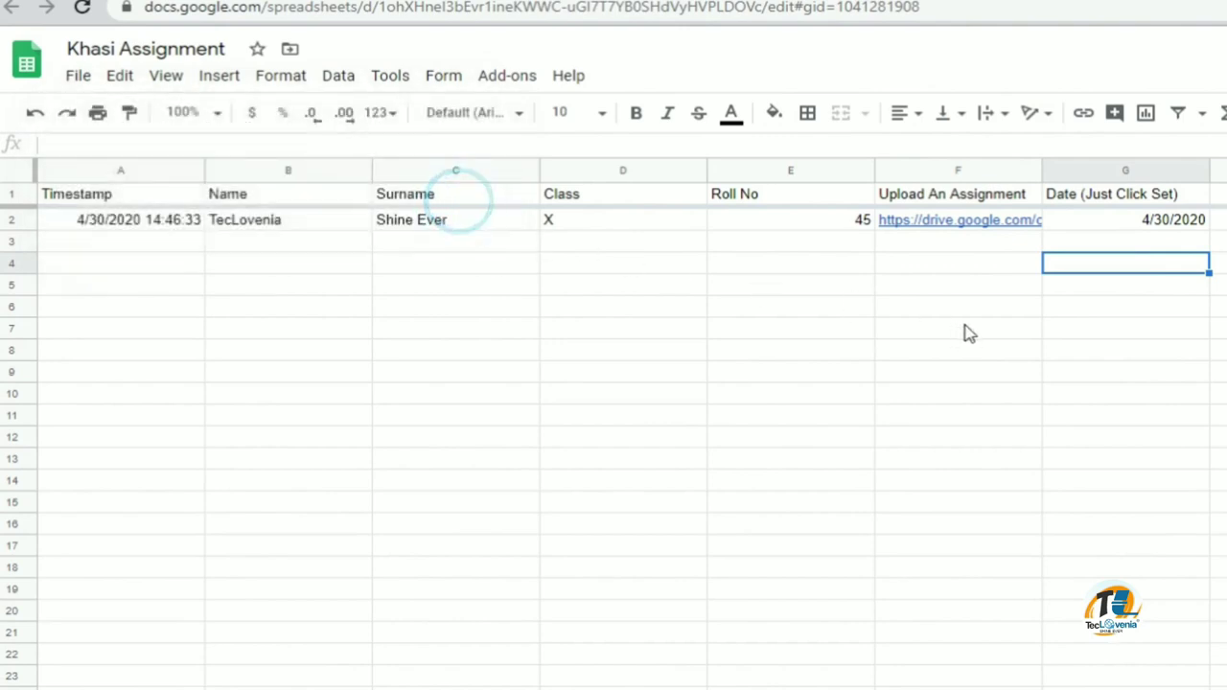
left_click(1050, 306)
- View the uploaded assignment through the Drive link in the response row, and close both the file and the spreadsheet
mouse_move(970, 226)
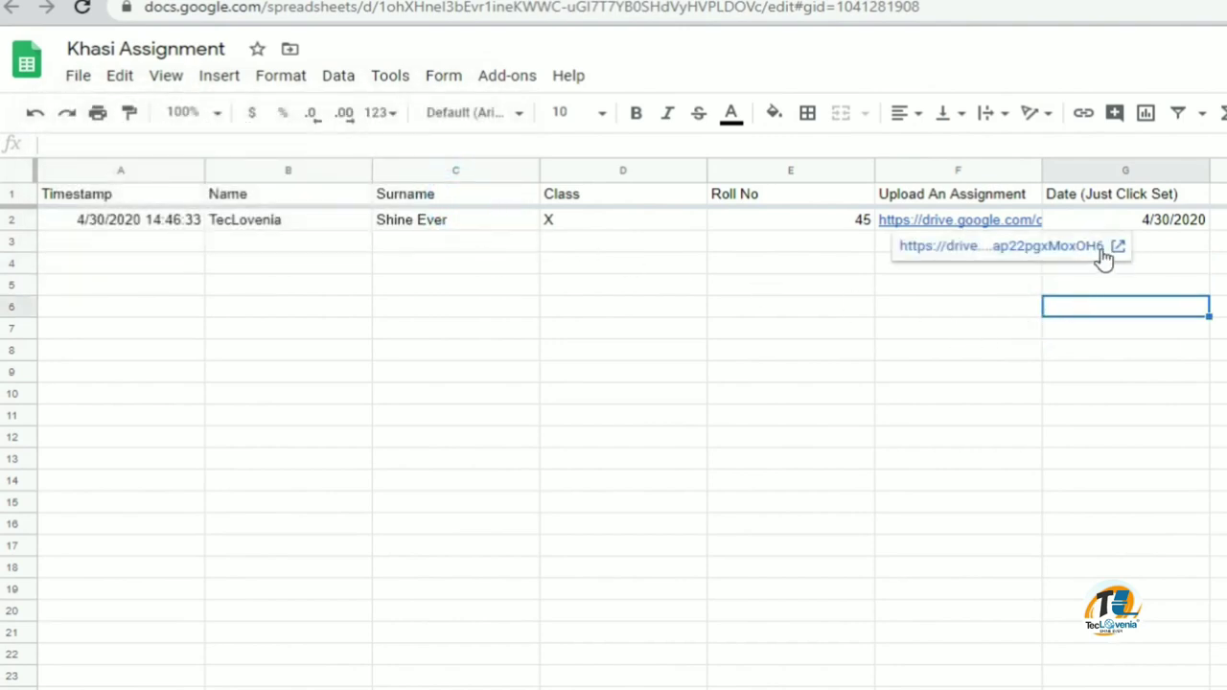
left_click(1118, 246)
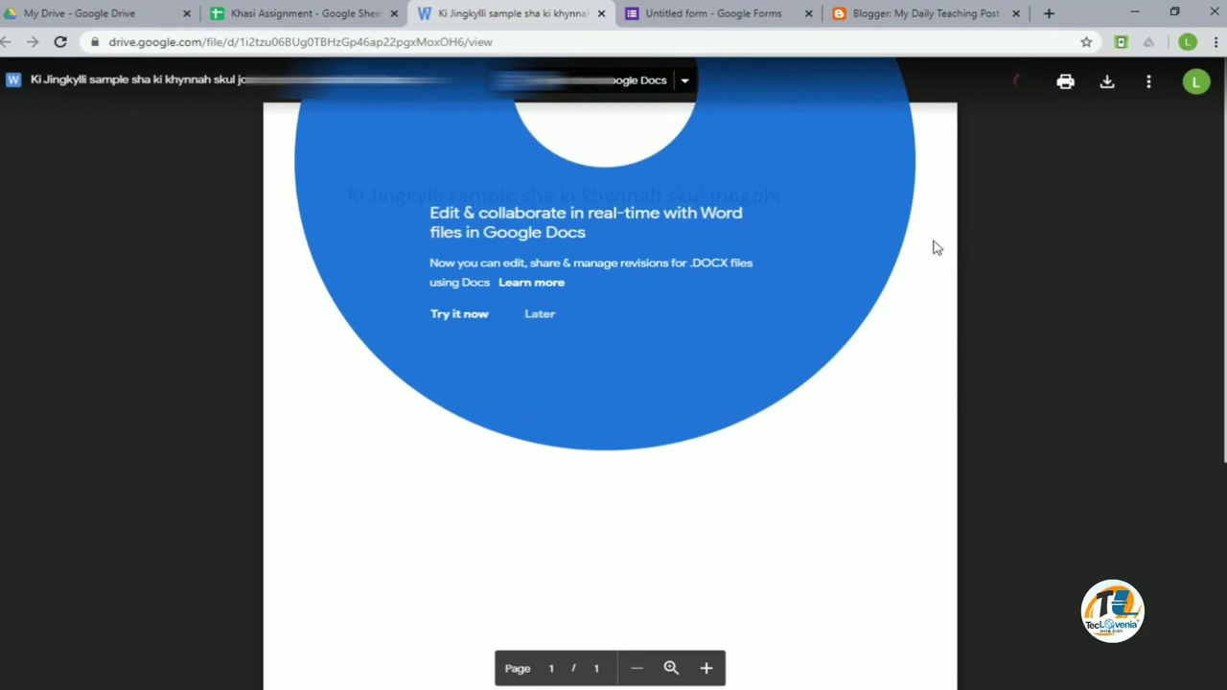
left_click(955, 239)
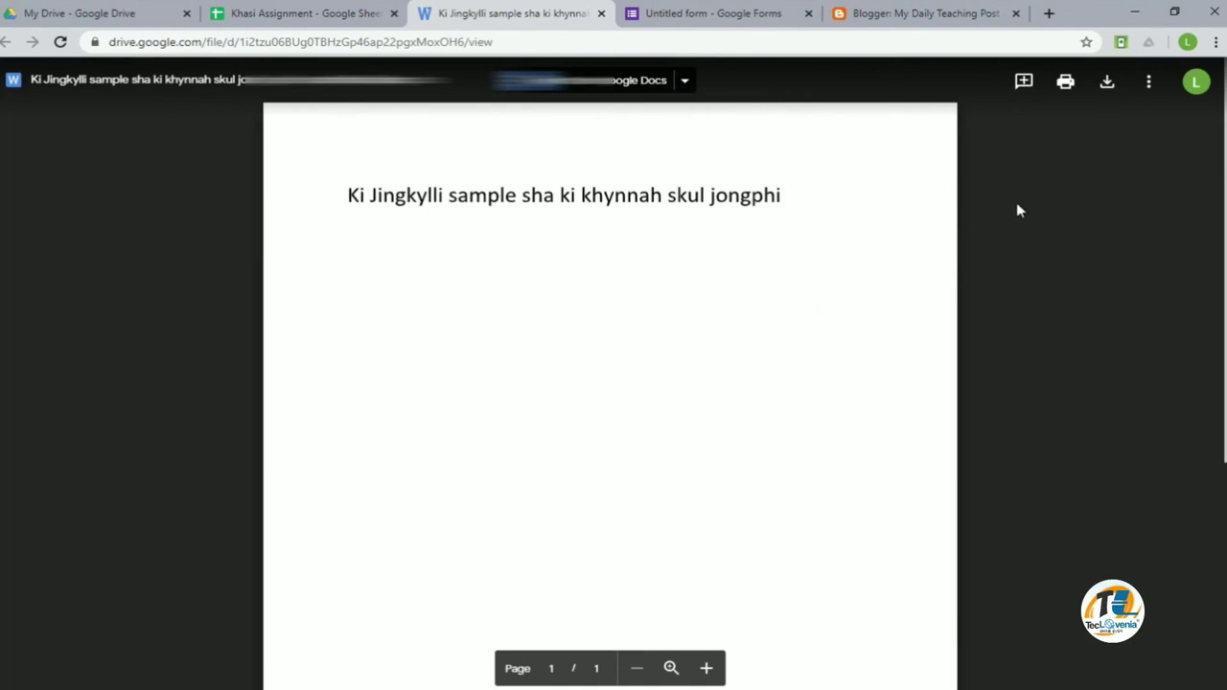
left_click(602, 17)
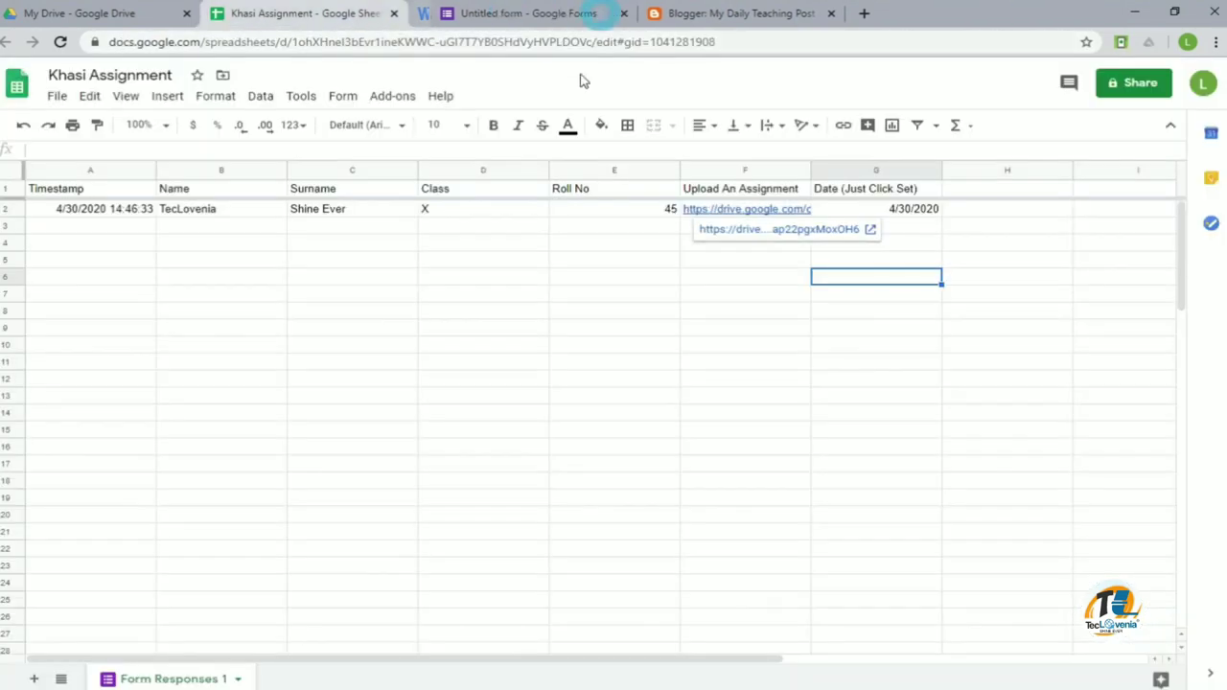
left_click(858, 312)
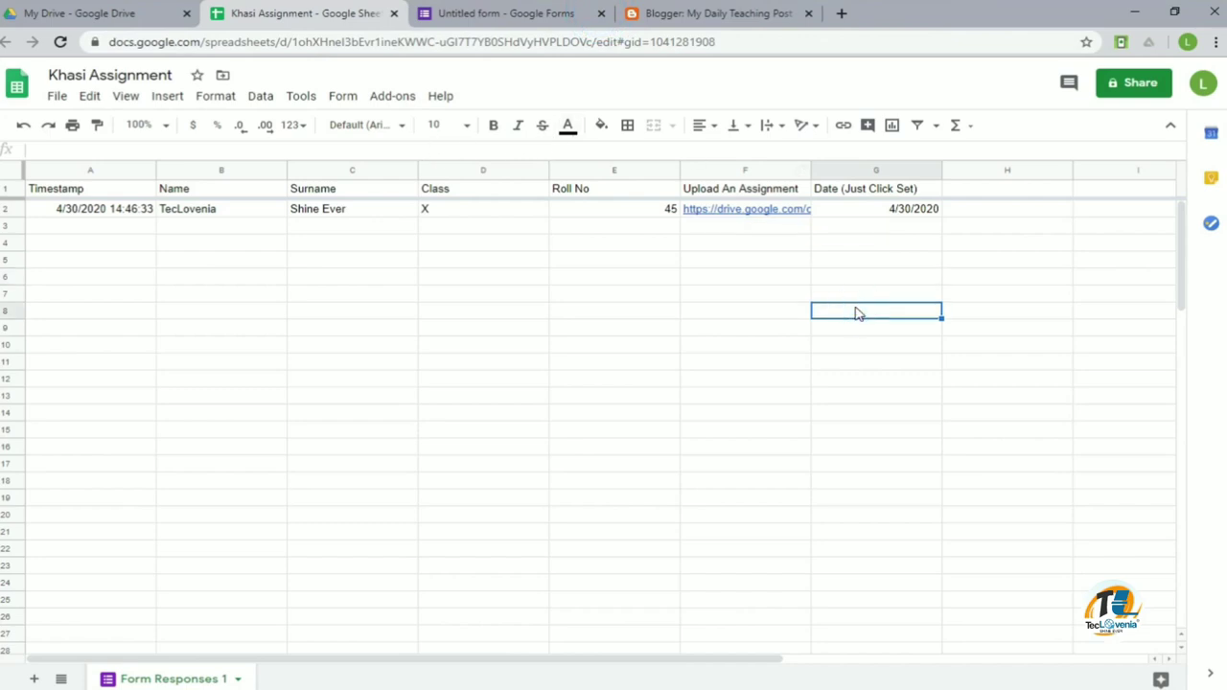
left_click(393, 14)
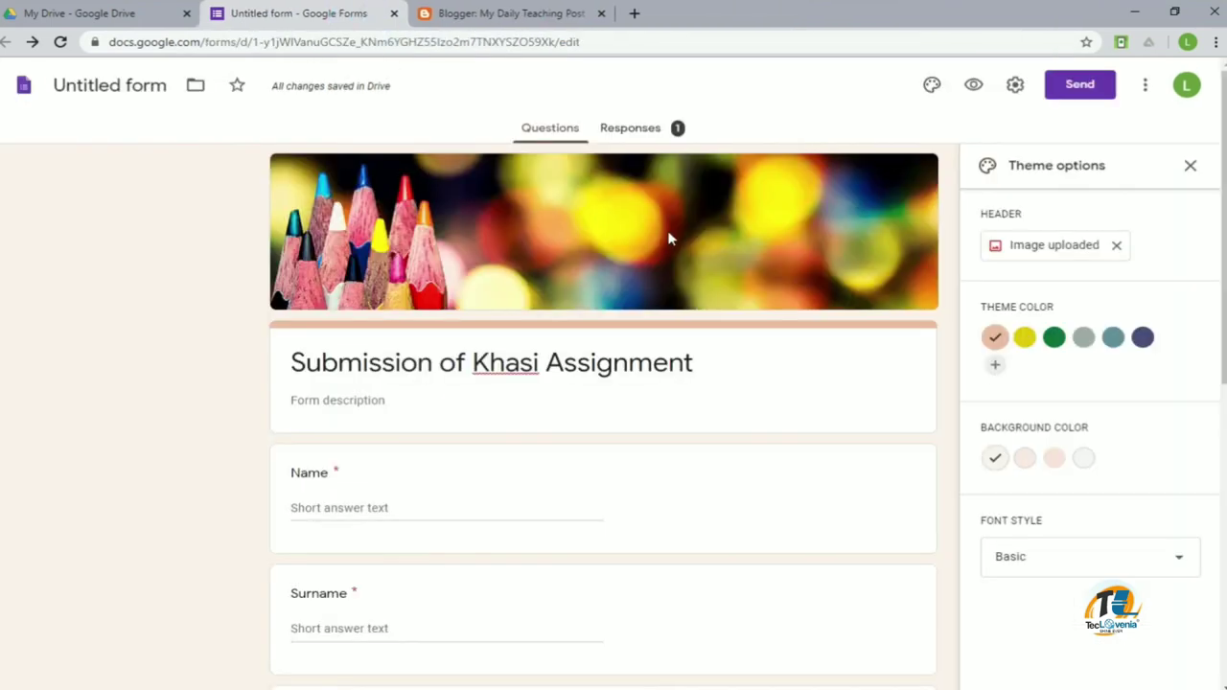
left_click(139, 15)
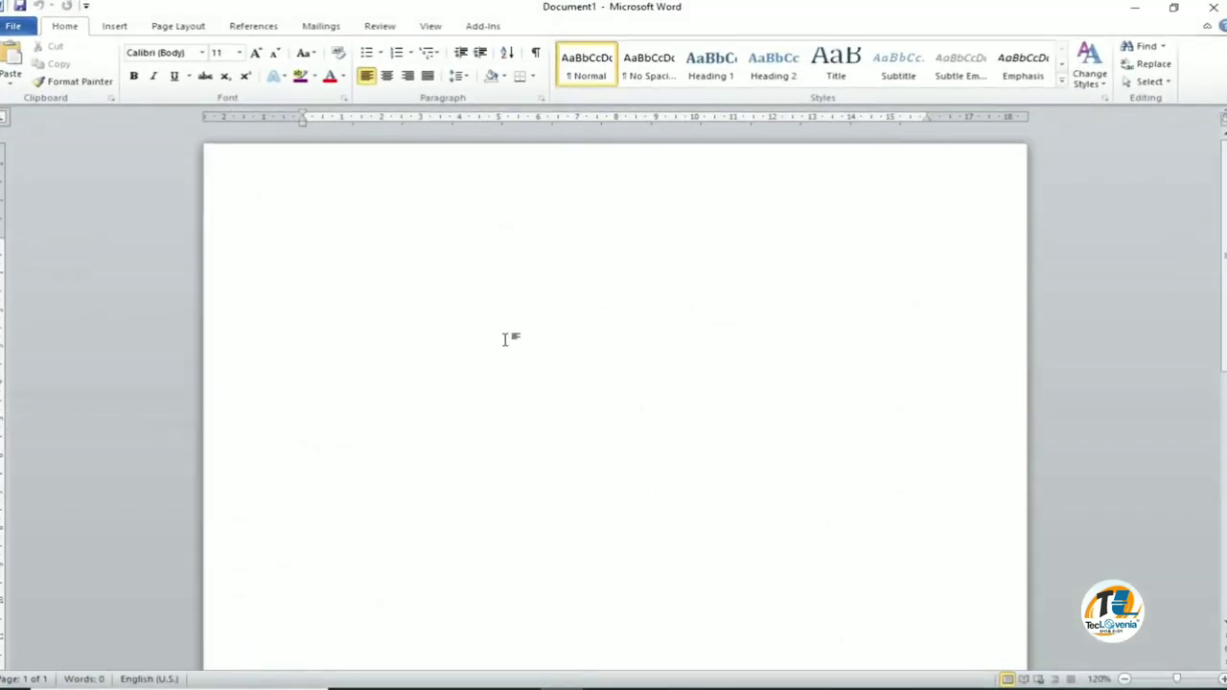
type("Kanek")
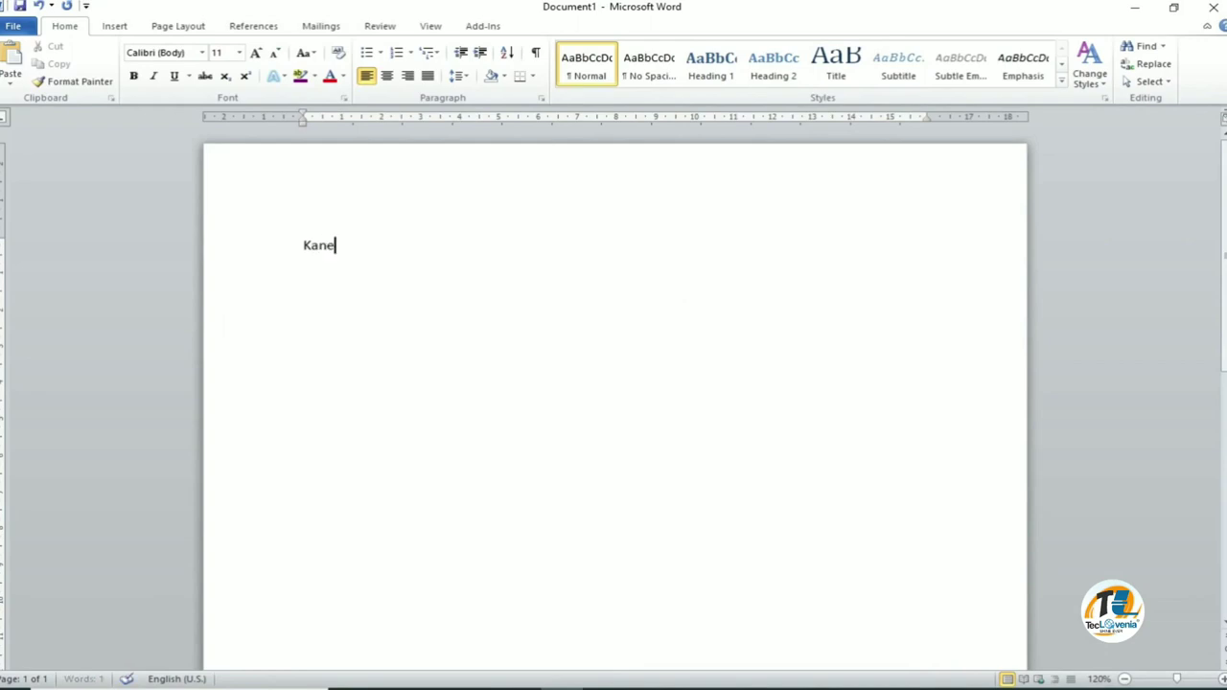
key("BackSpace")
key("BackSpace")
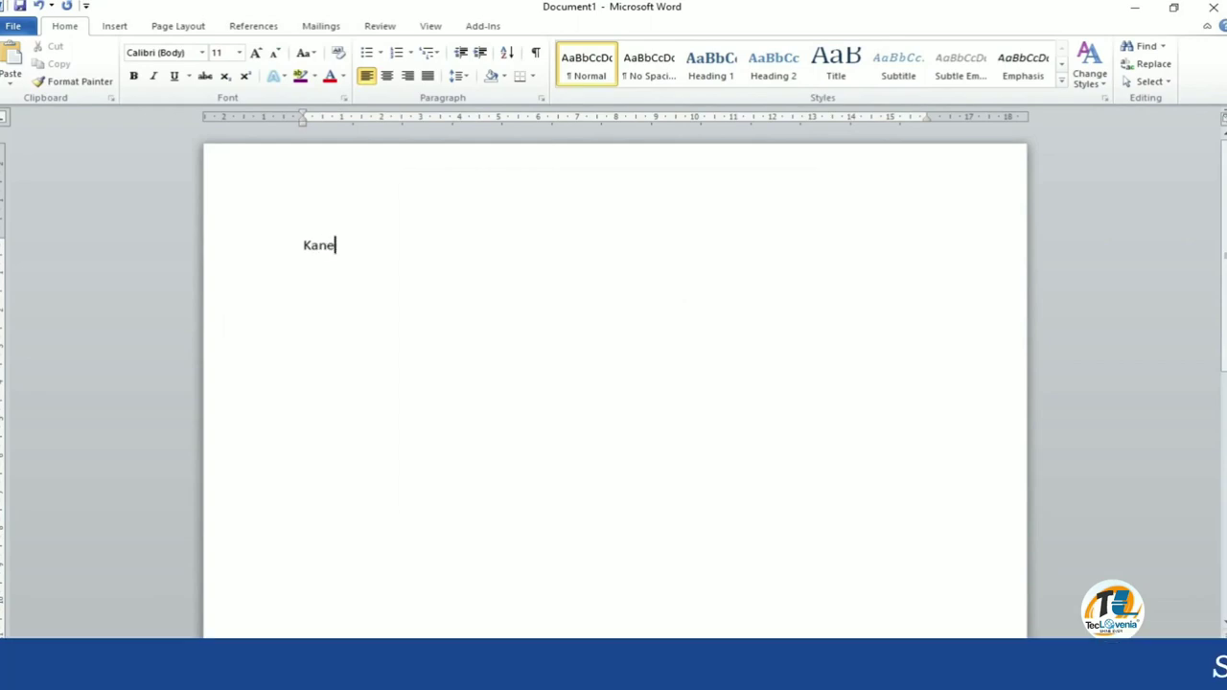
key("BackSpace")
key("BackSpace")
key("BackSpace")
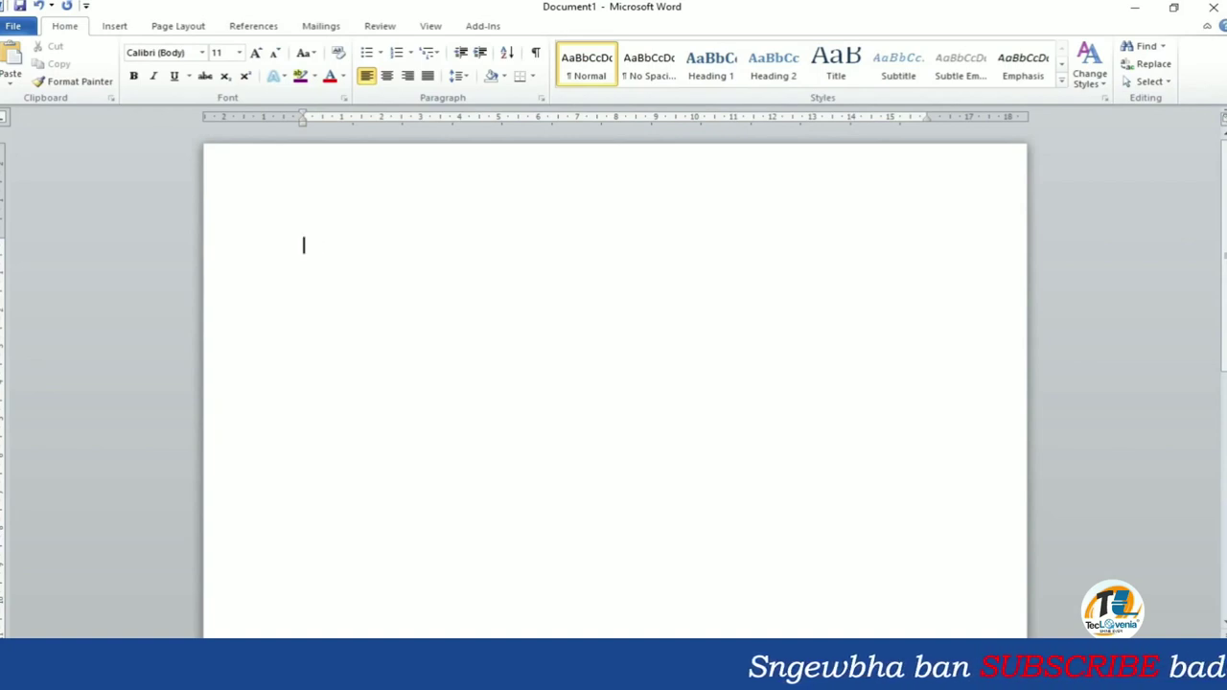
- Write "Kane ka dei ka nuksa jong ka Assignment Khasi ban submit online." in the blank Word document
type("kane")
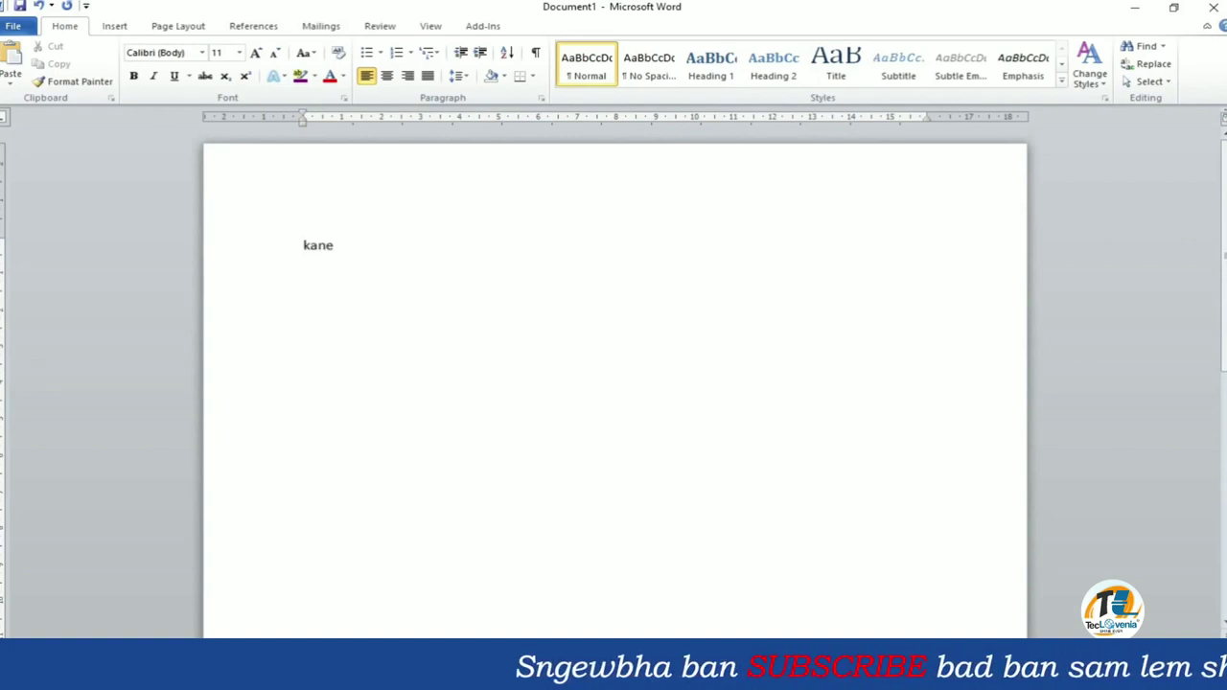
type(" ka dei ka")
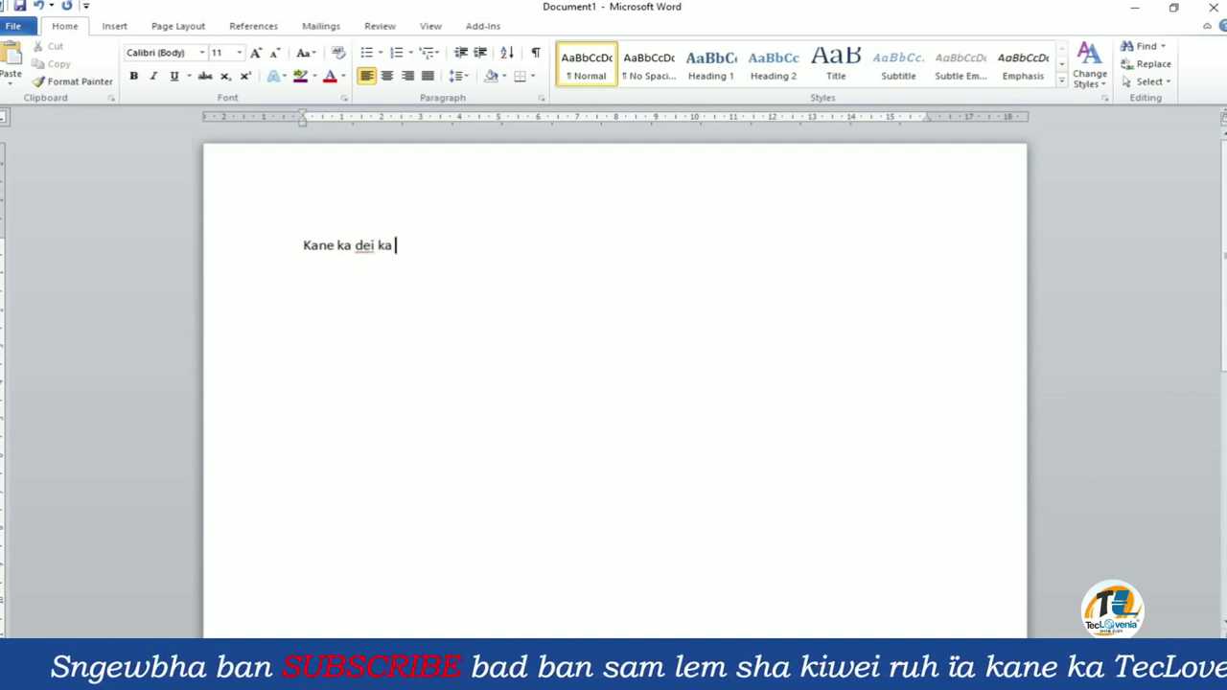
type(" nuksa jong")
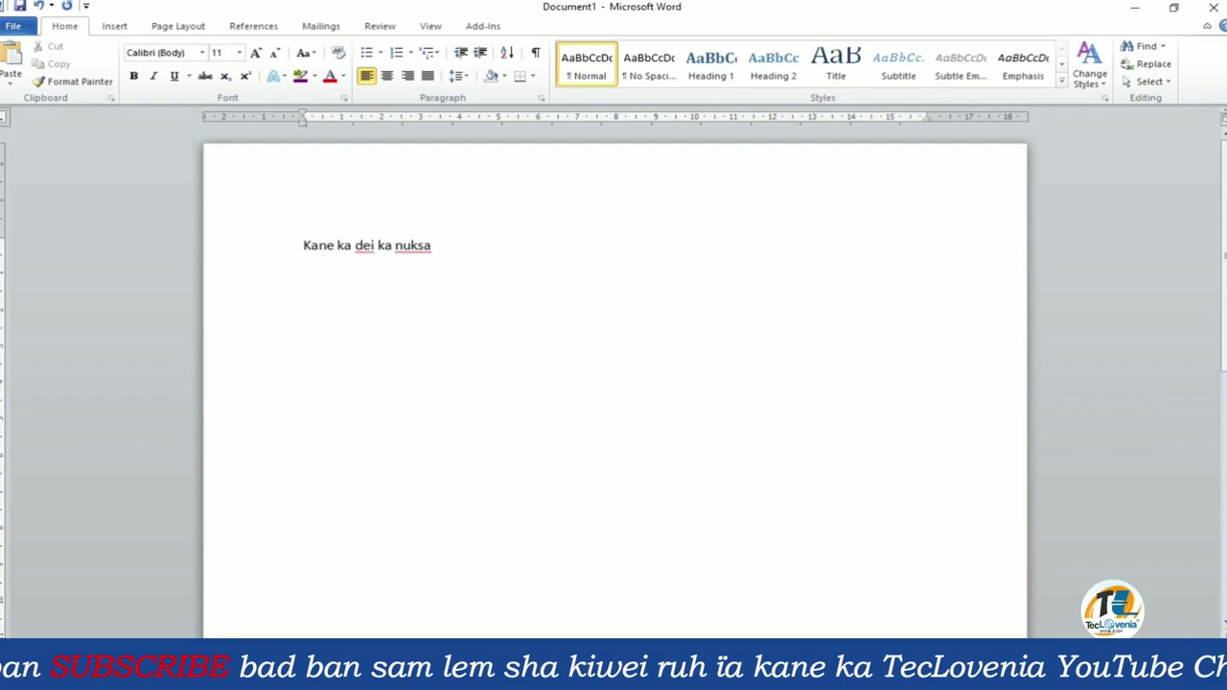
type("ka ")
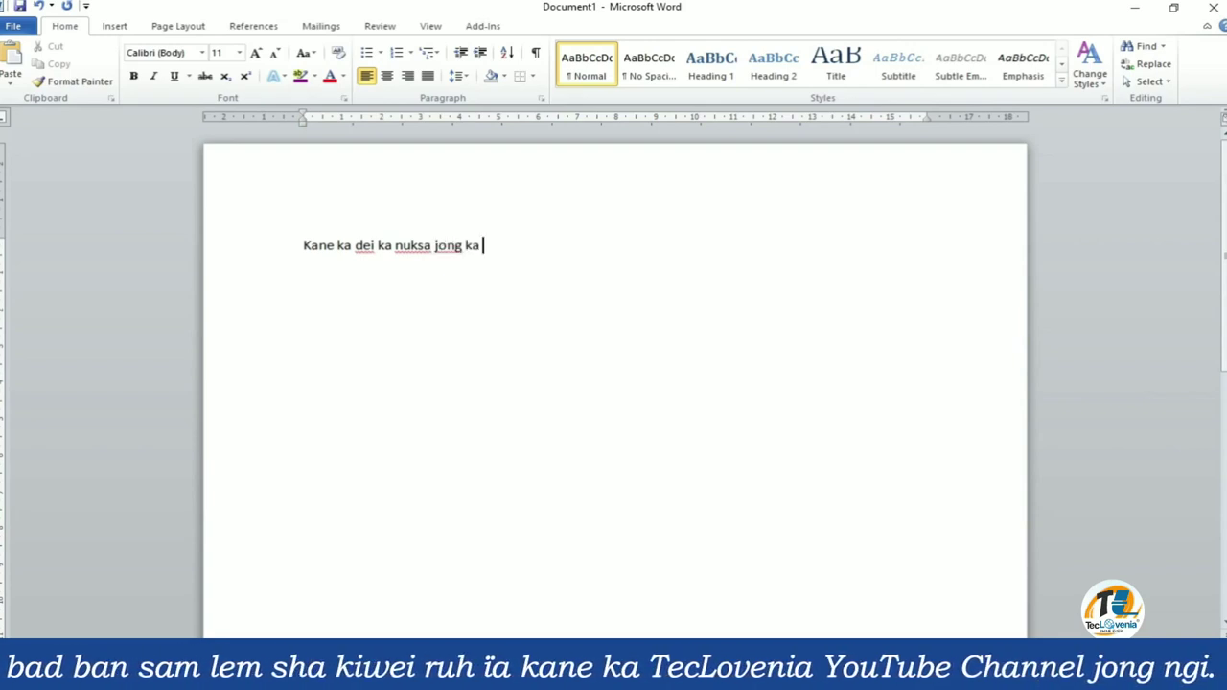
type("Assign")
key("BackSpace")
type("nment Khasi ban submit online.")
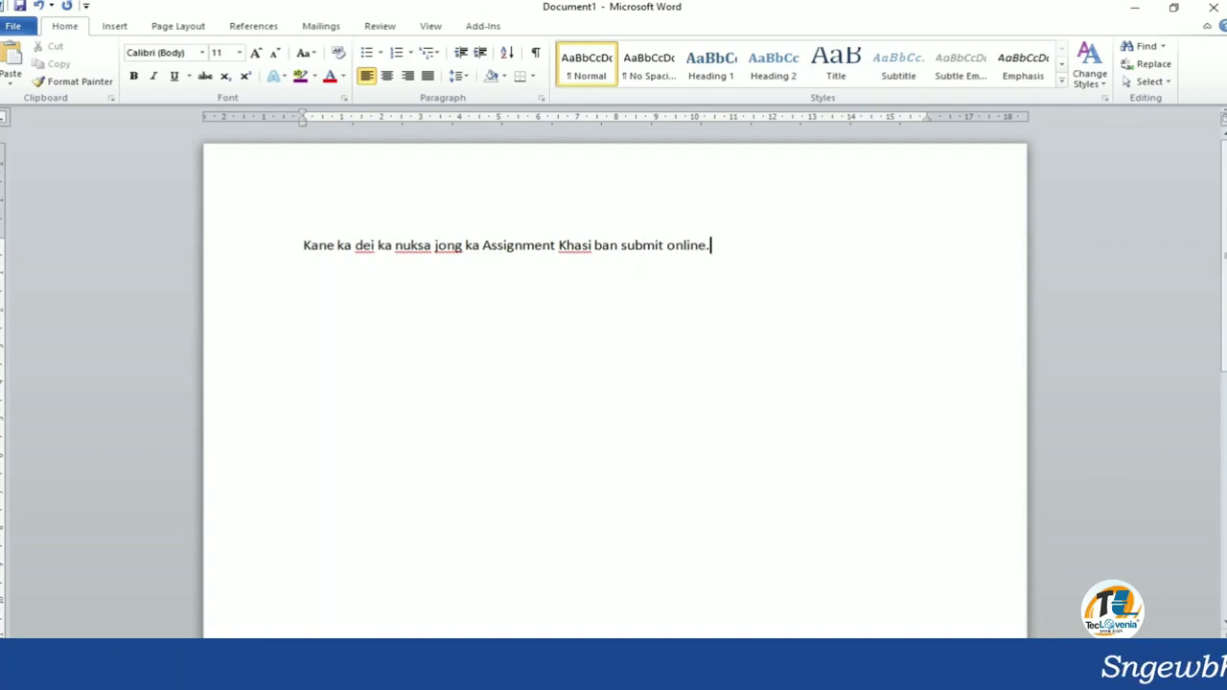
- Enlarge the whole sentence to 18 pt and change its font color to the standard blue
key("ctrl+a")
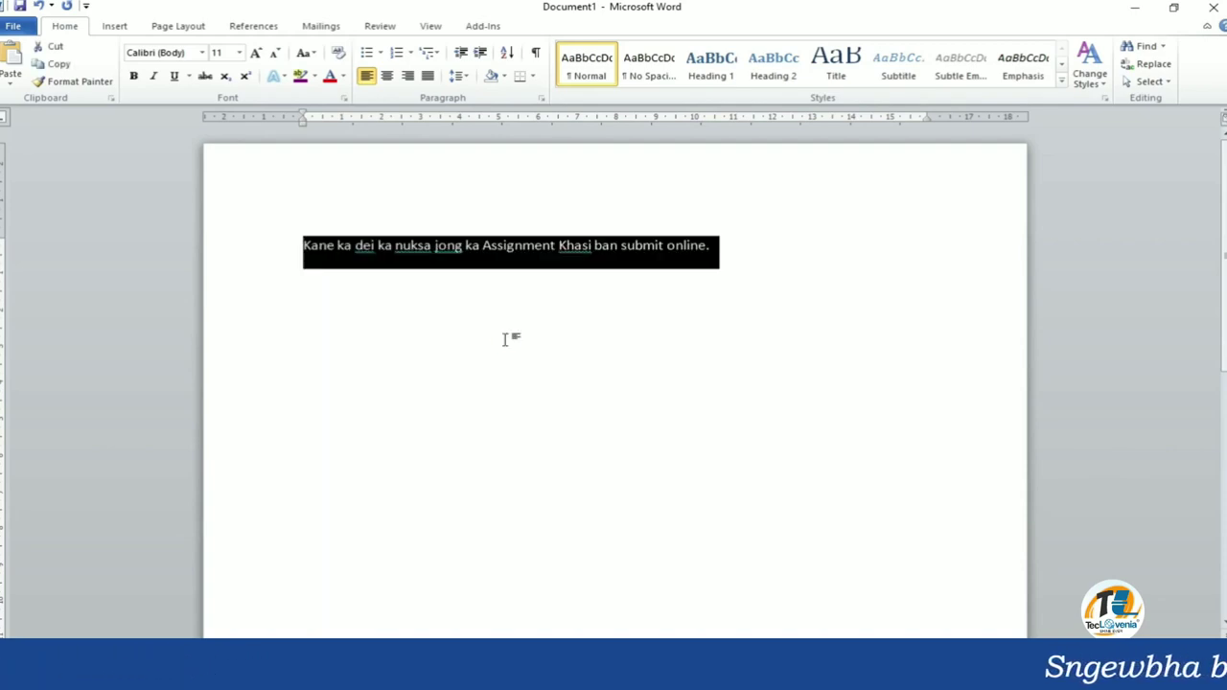
left_click(256, 54)
left_click(256, 54)
left_click(256, 53)
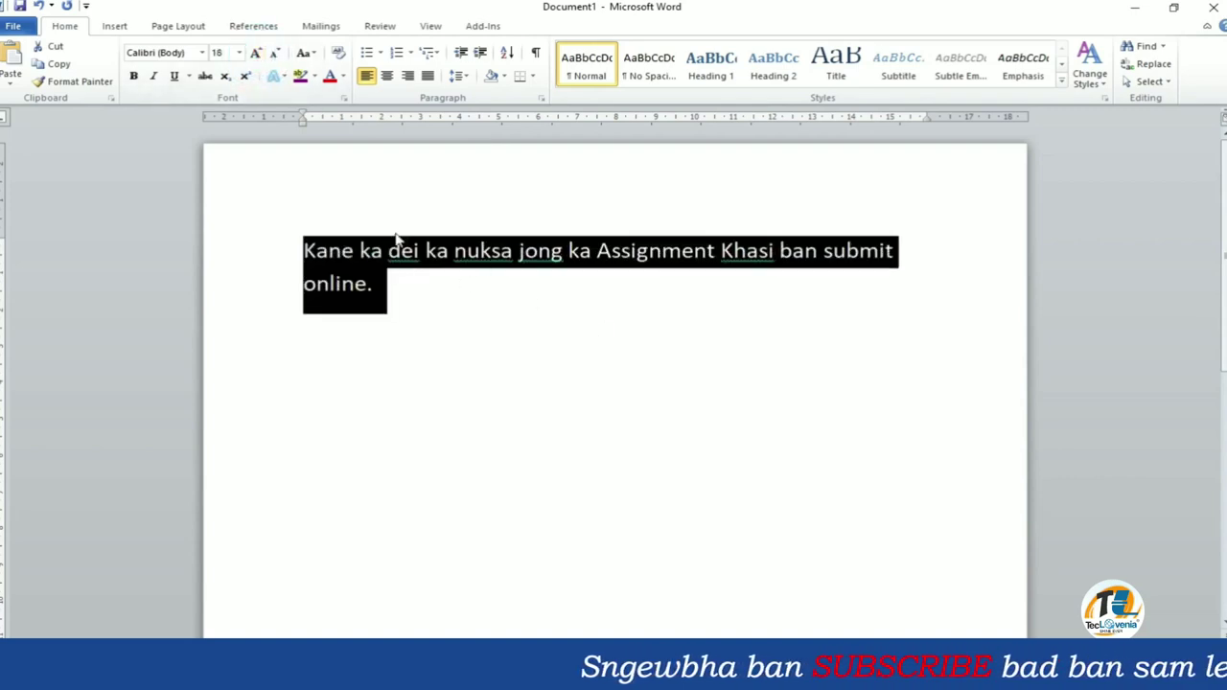
left_click(344, 77)
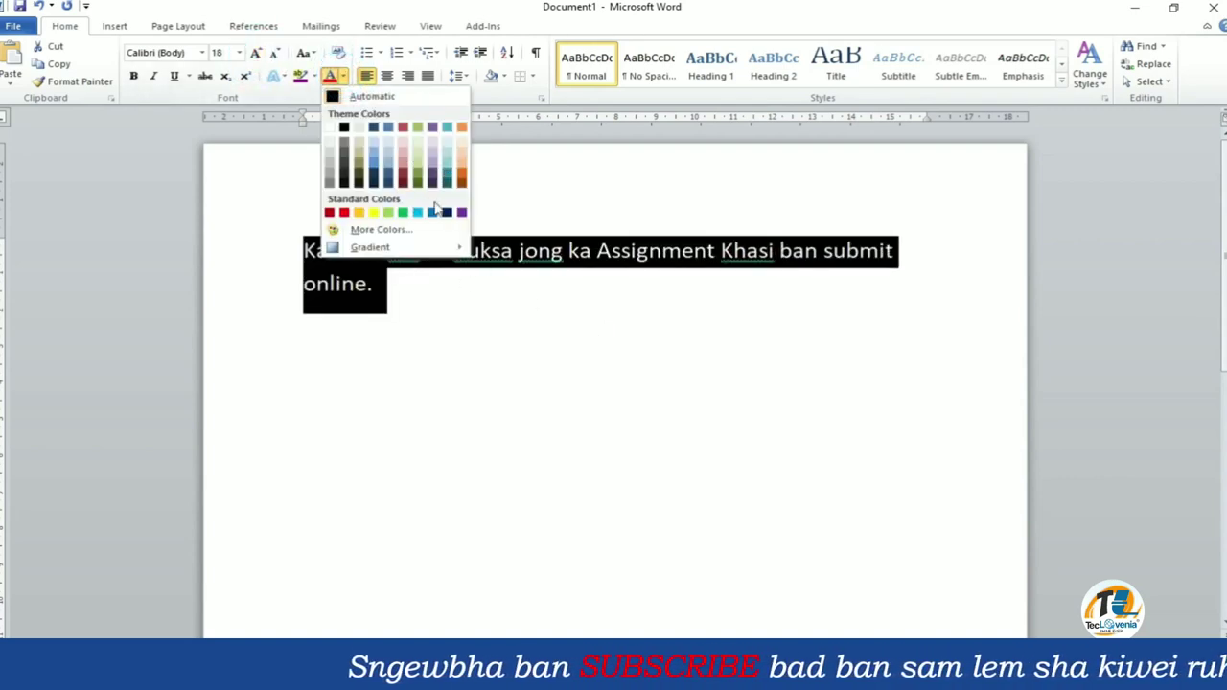
left_click(431, 212)
left_click(671, 342)
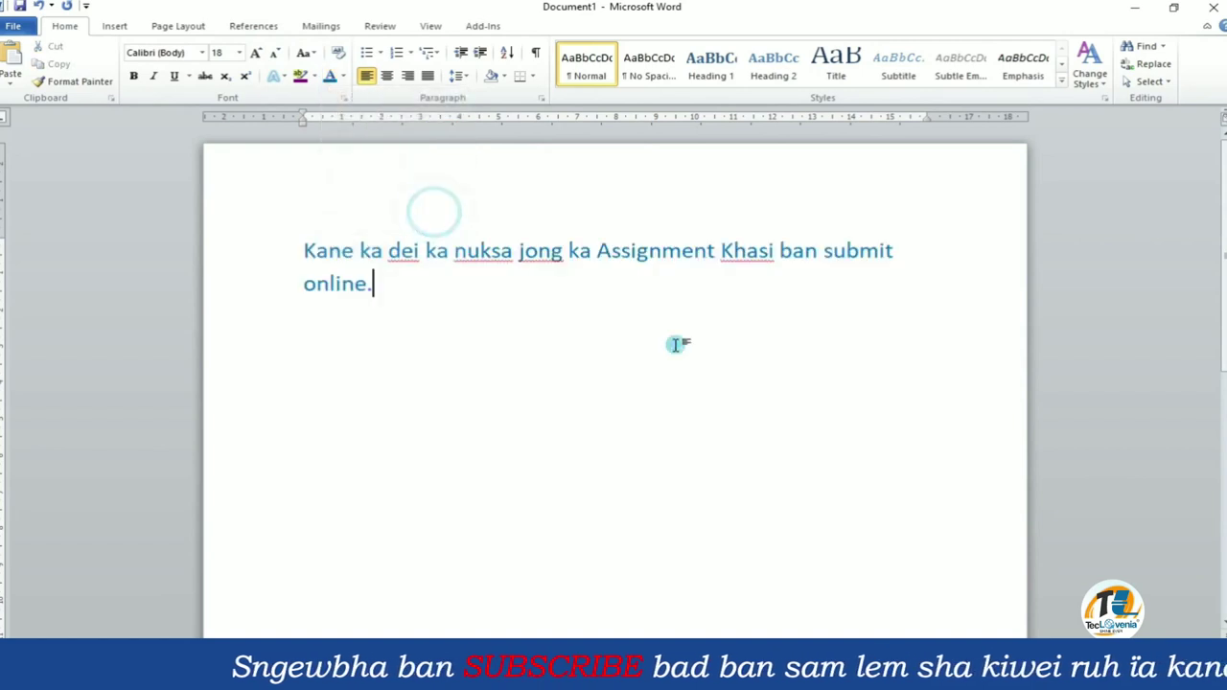
- Save the Word document to the Desktop as "Assignment Khasi ban submit online" and close it
left_click(18, 26)
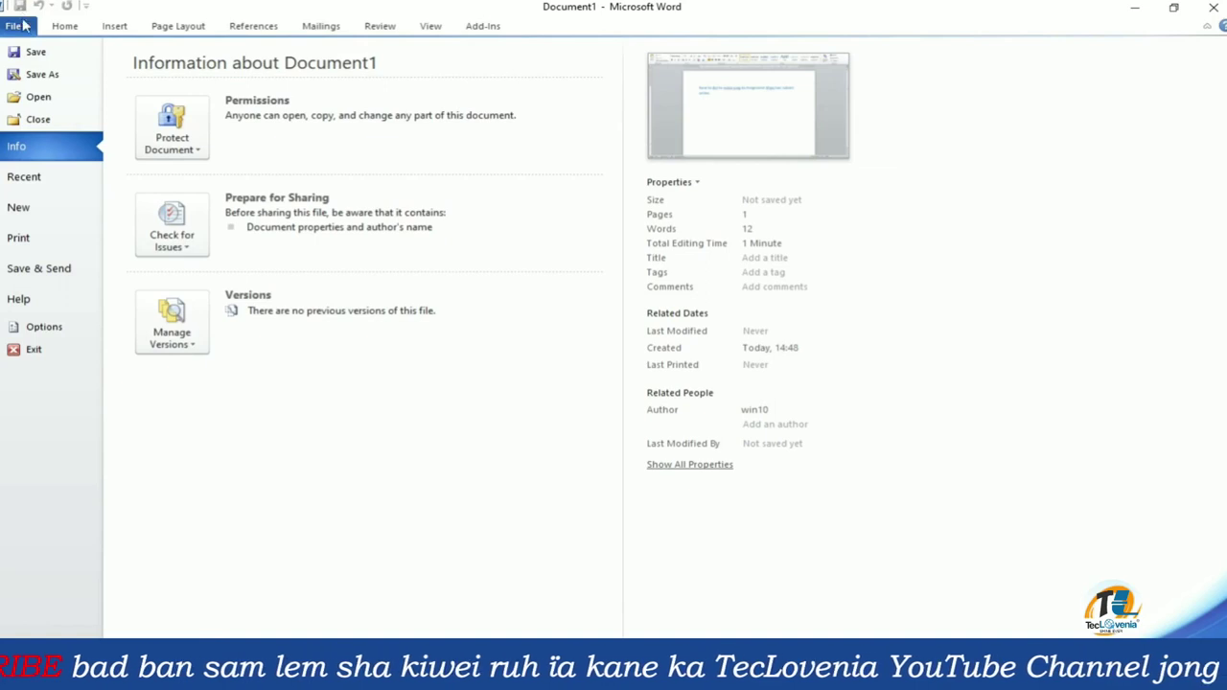
left_click(13, 26)
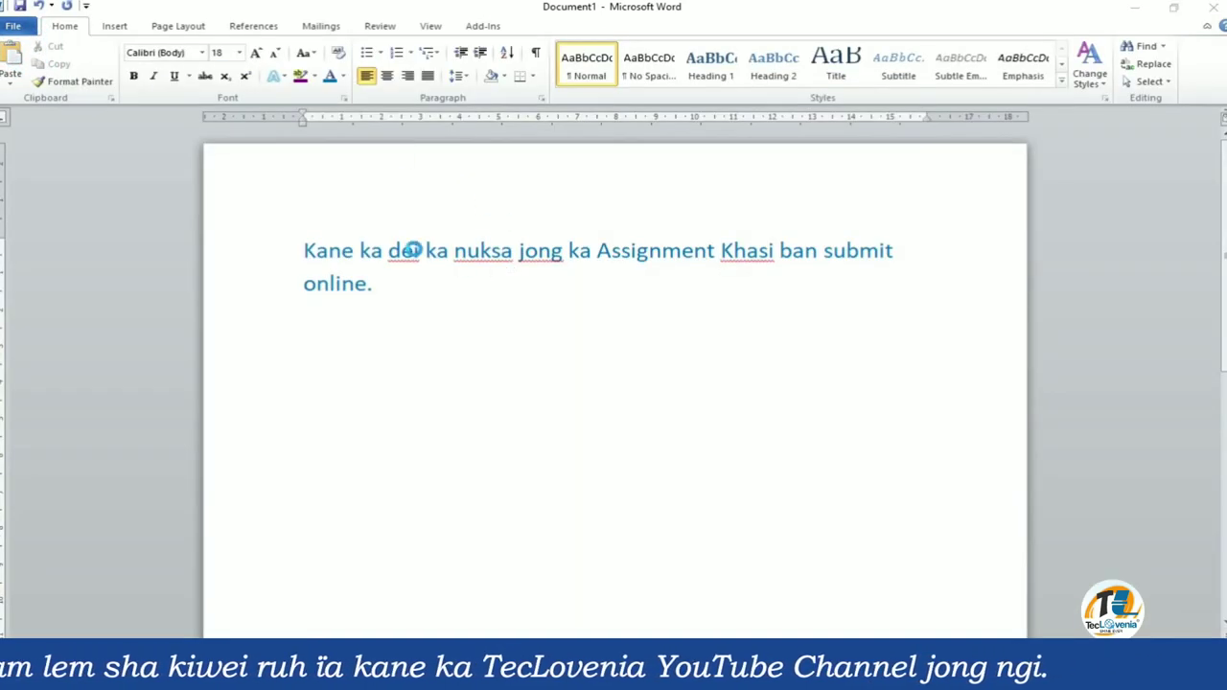
key("ctrl+s")
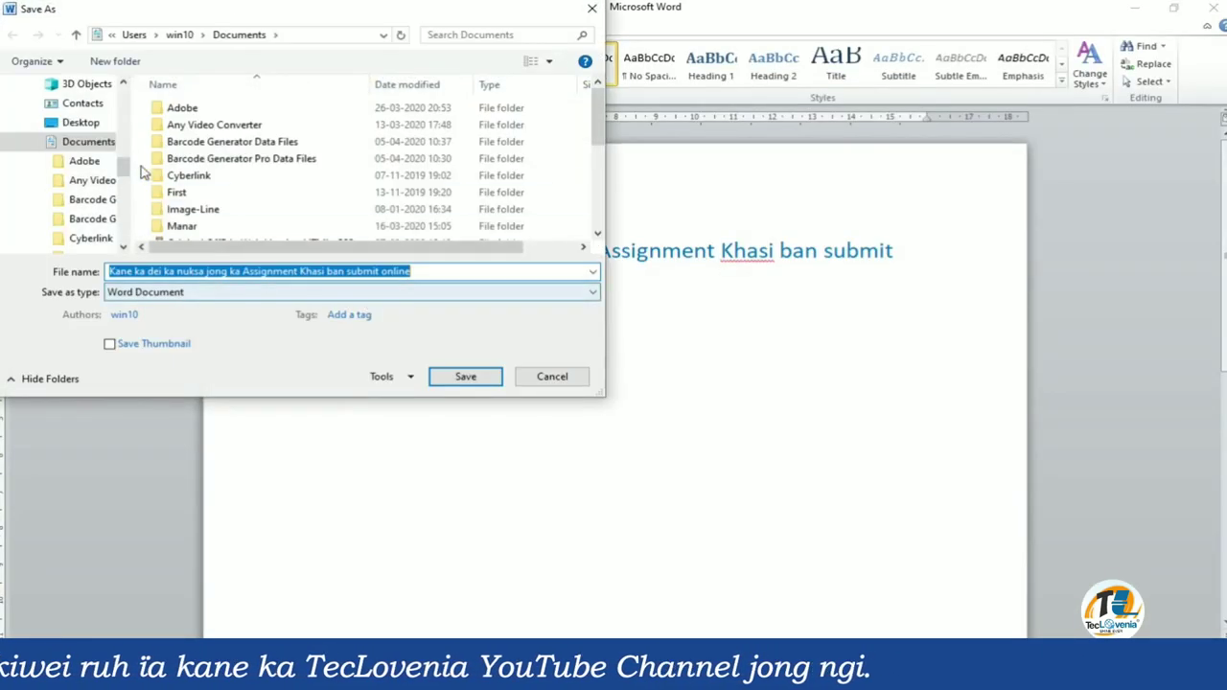
left_click(80, 121)
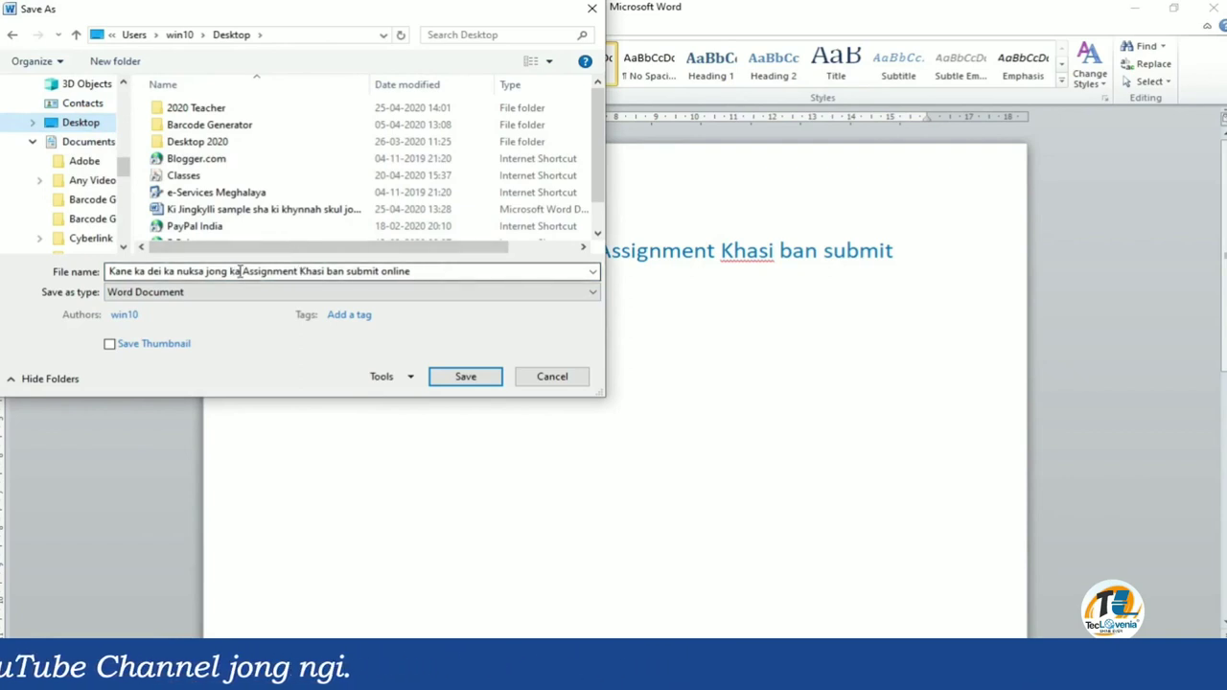
key("ctrl+a")
left_click_drag(241, 270, 98, 271)
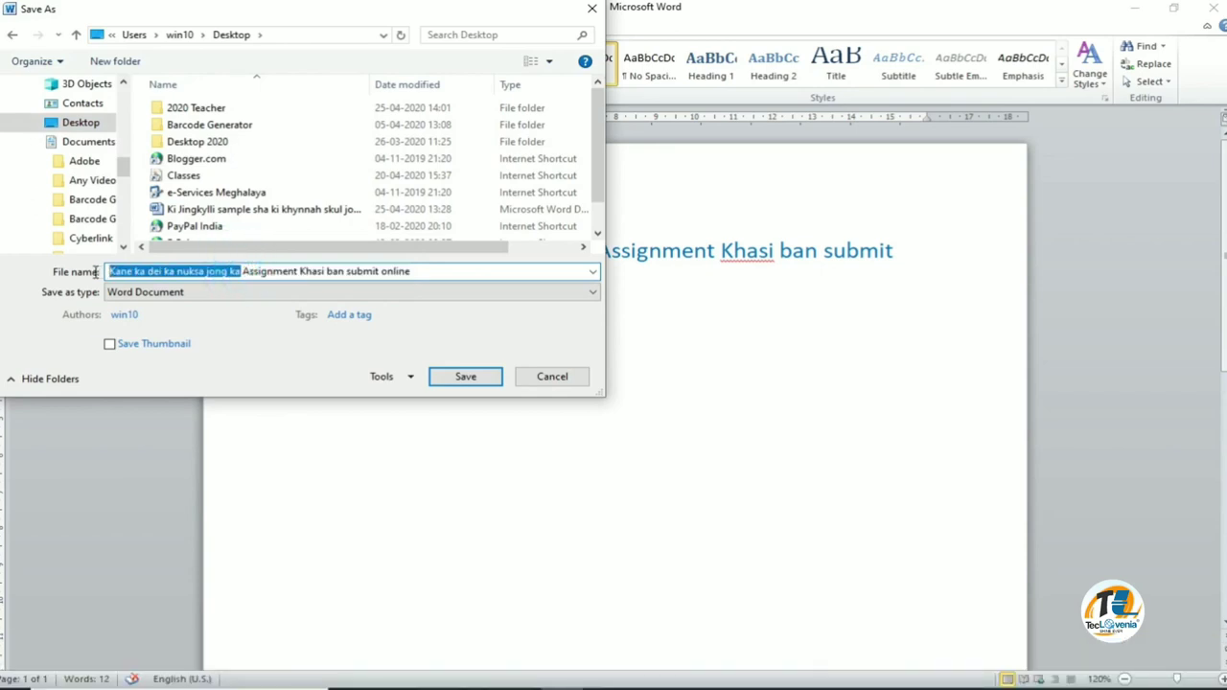
key("BackSpace")
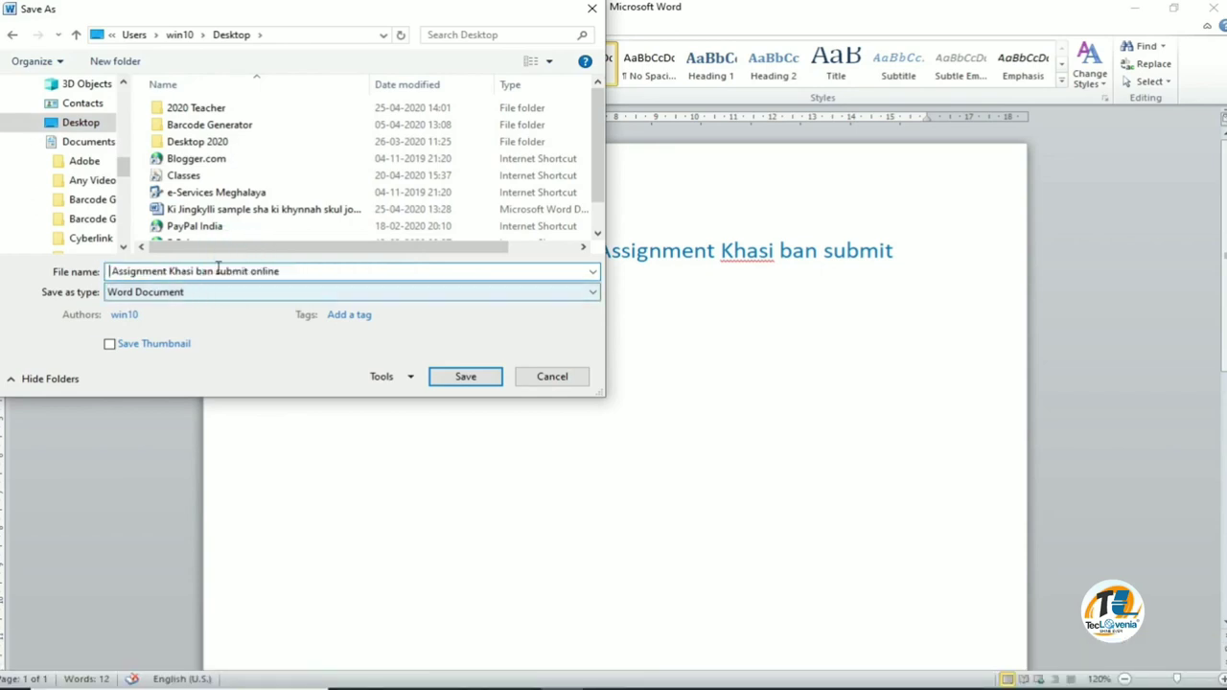
left_click(302, 267)
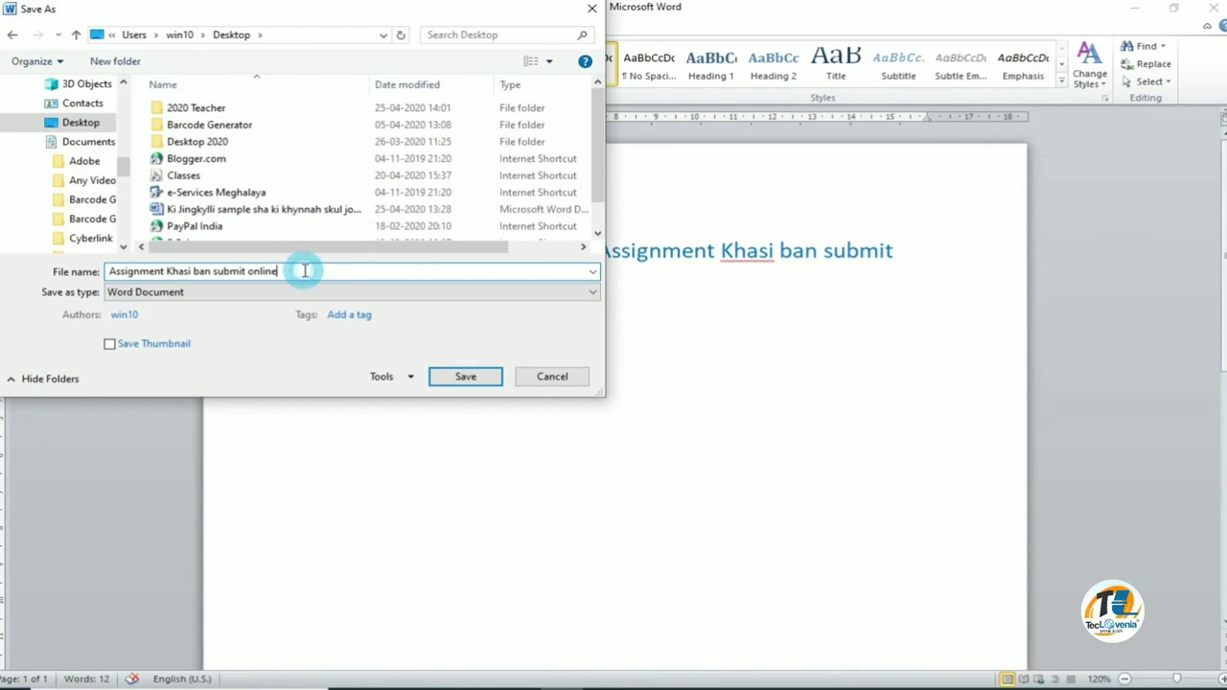
left_click(473, 376)
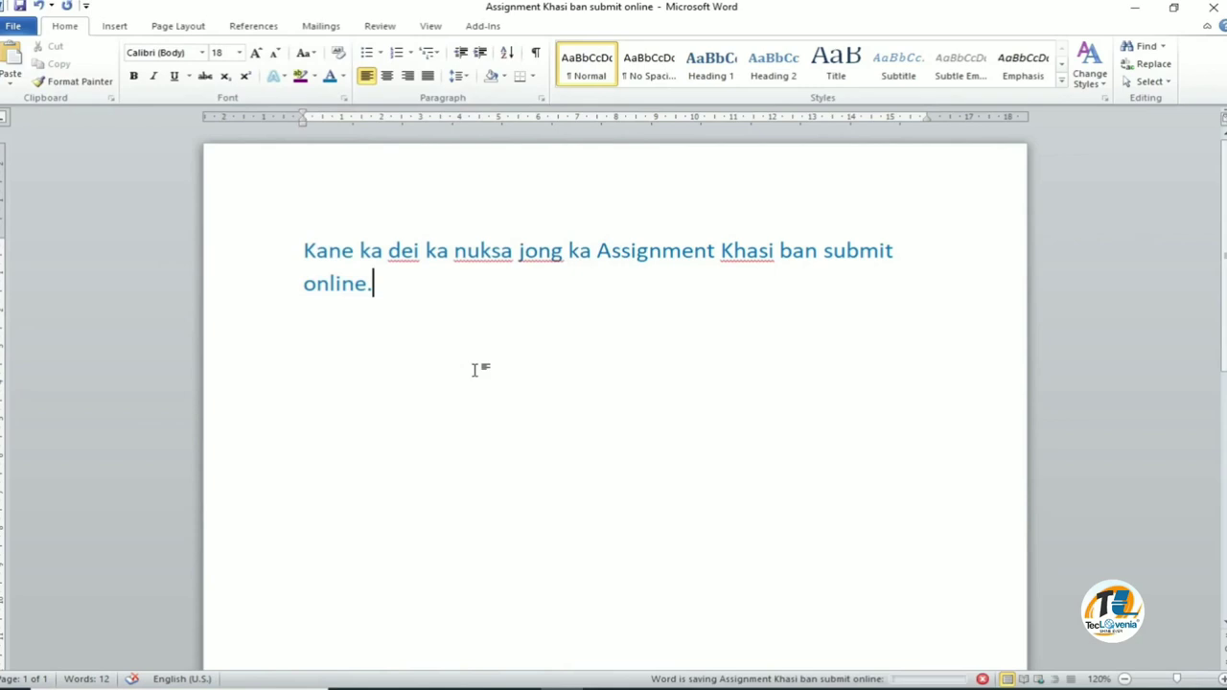
left_click(1213, 7)
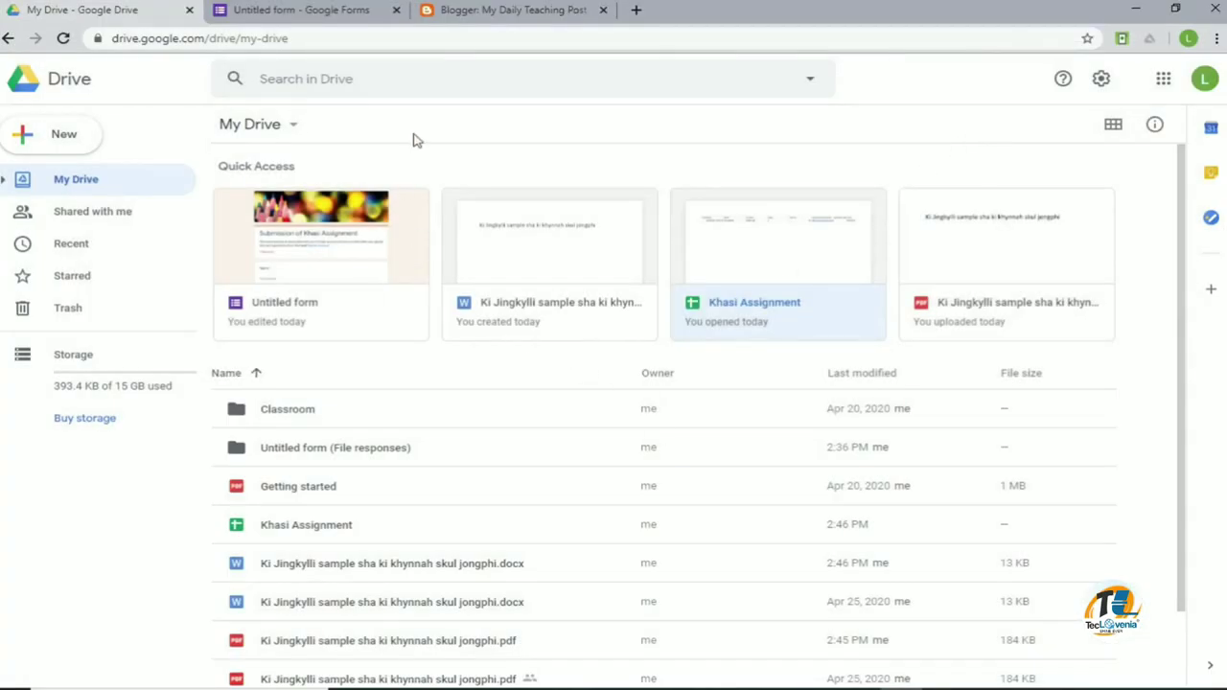
- Switch to Blogger, view the blog, and open the submission form through the SUBMIT link on the Khasi assignment page under Assignments
left_click(485, 10)
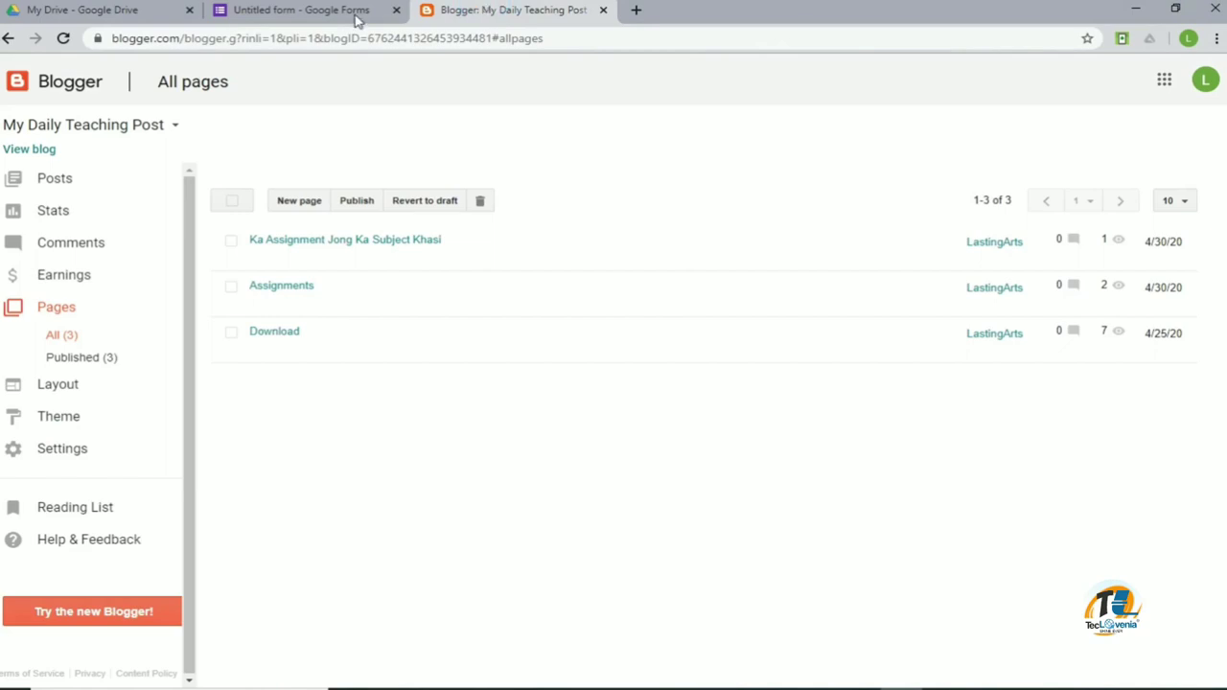
left_click(50, 150)
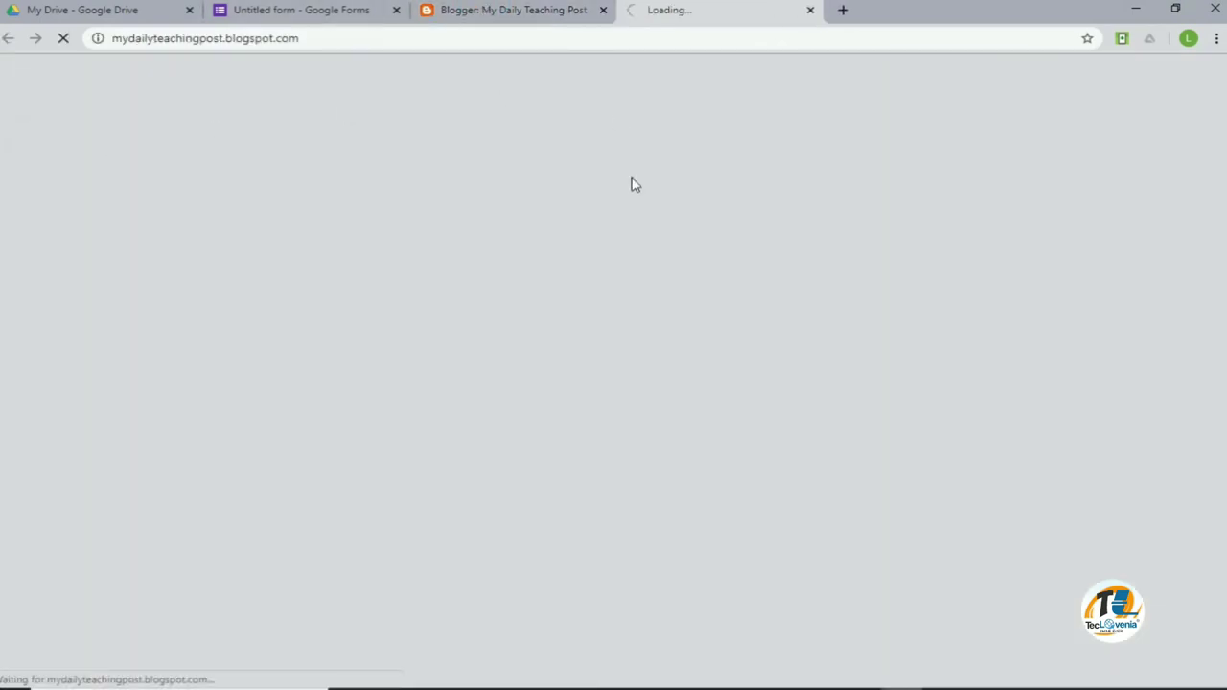
left_click(879, 238)
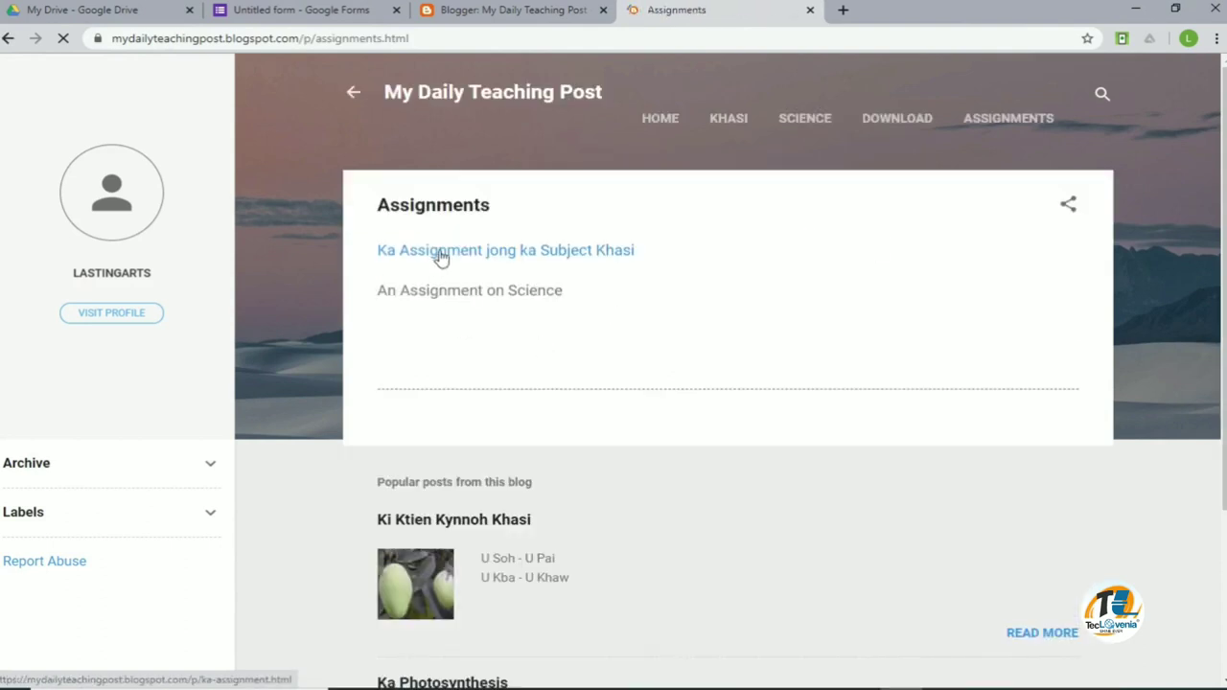
left_click(441, 254)
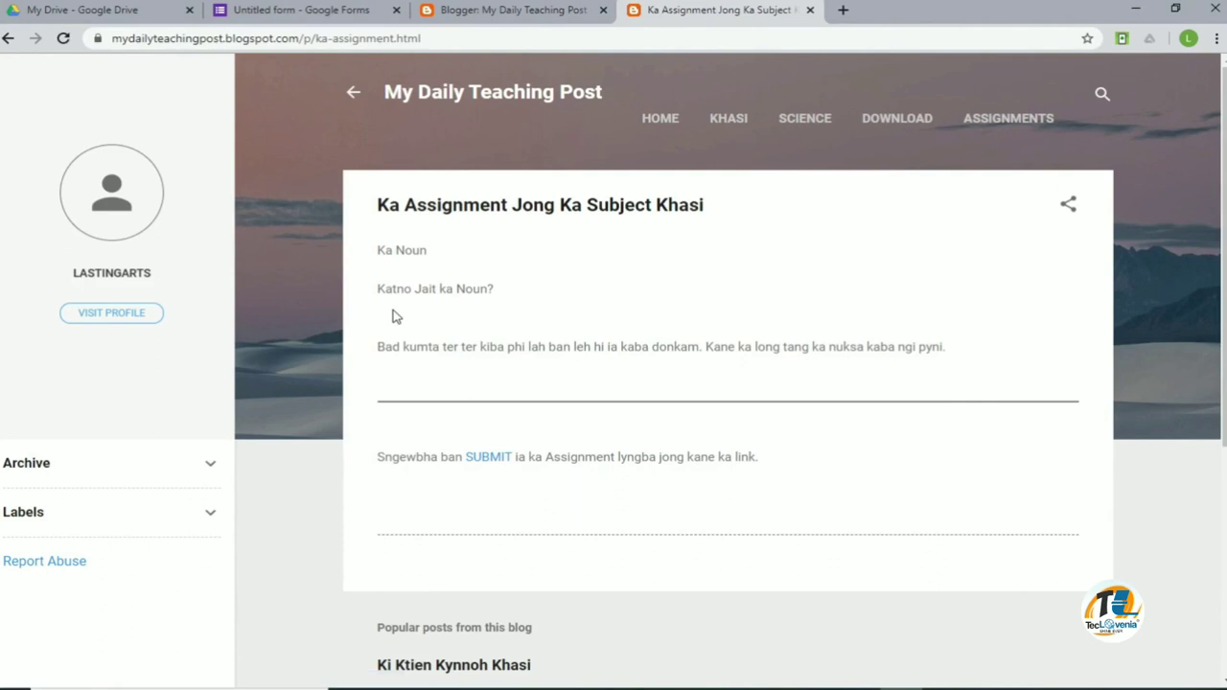
left_click(485, 461)
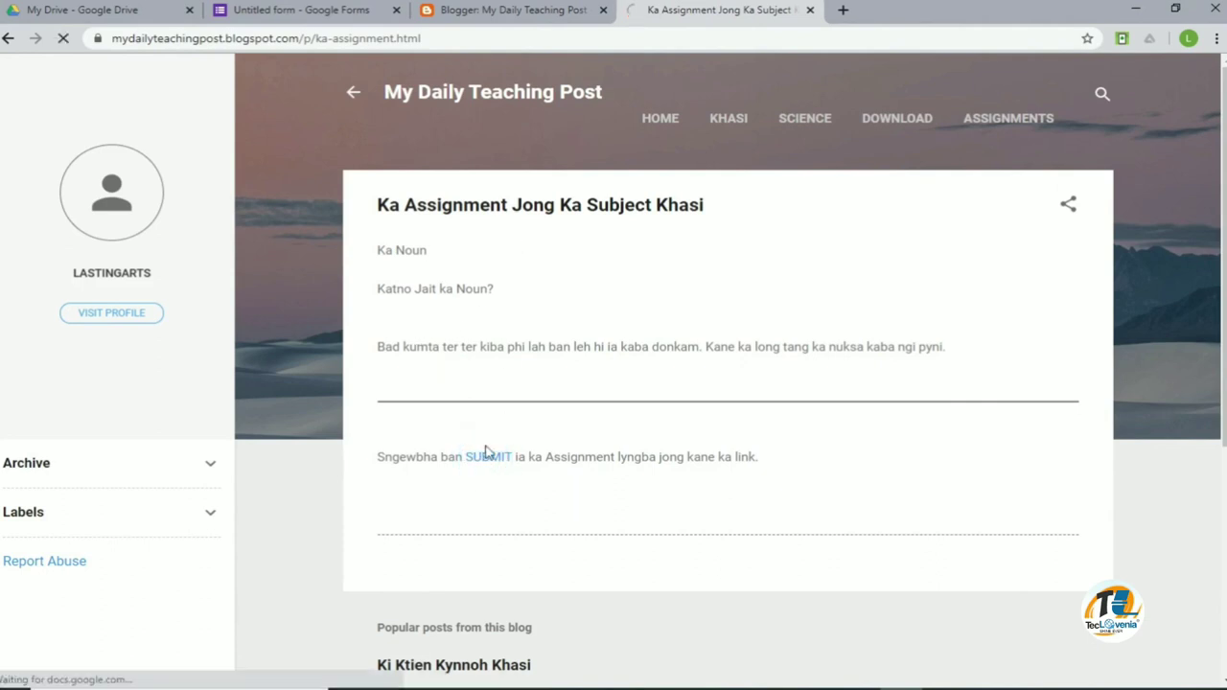
- Fill in the student's name, surname and roll number on the form, and choose class IX
left_click(445, 423)
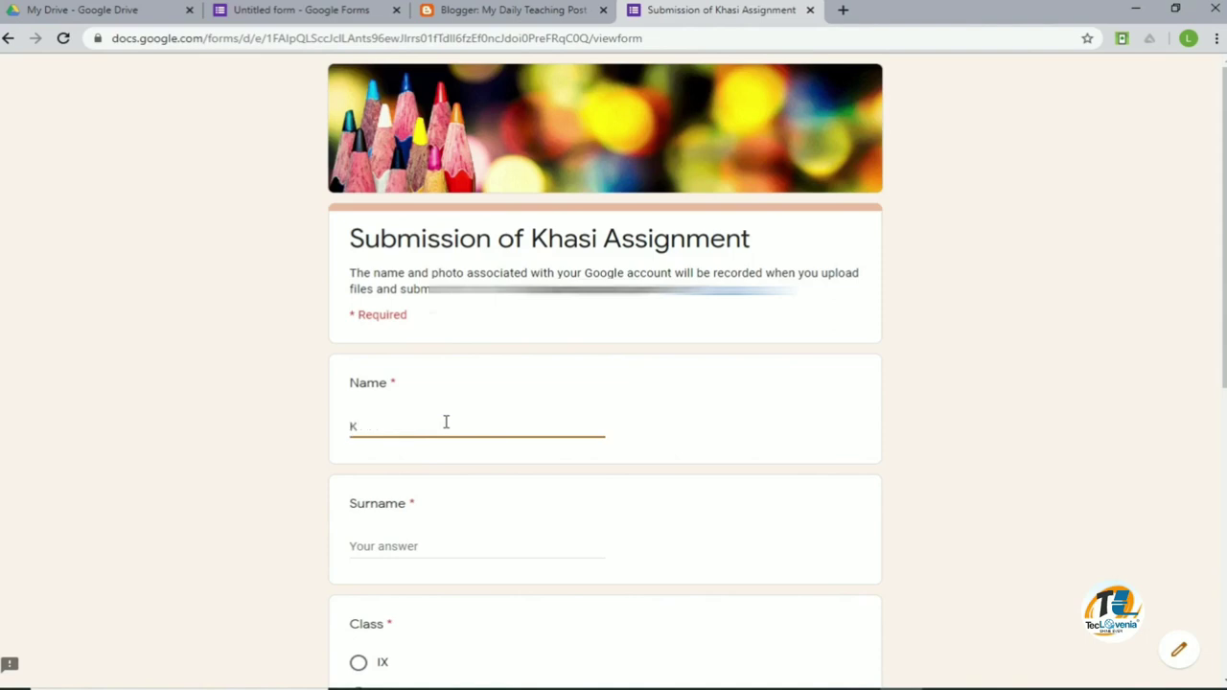
key("Tab")
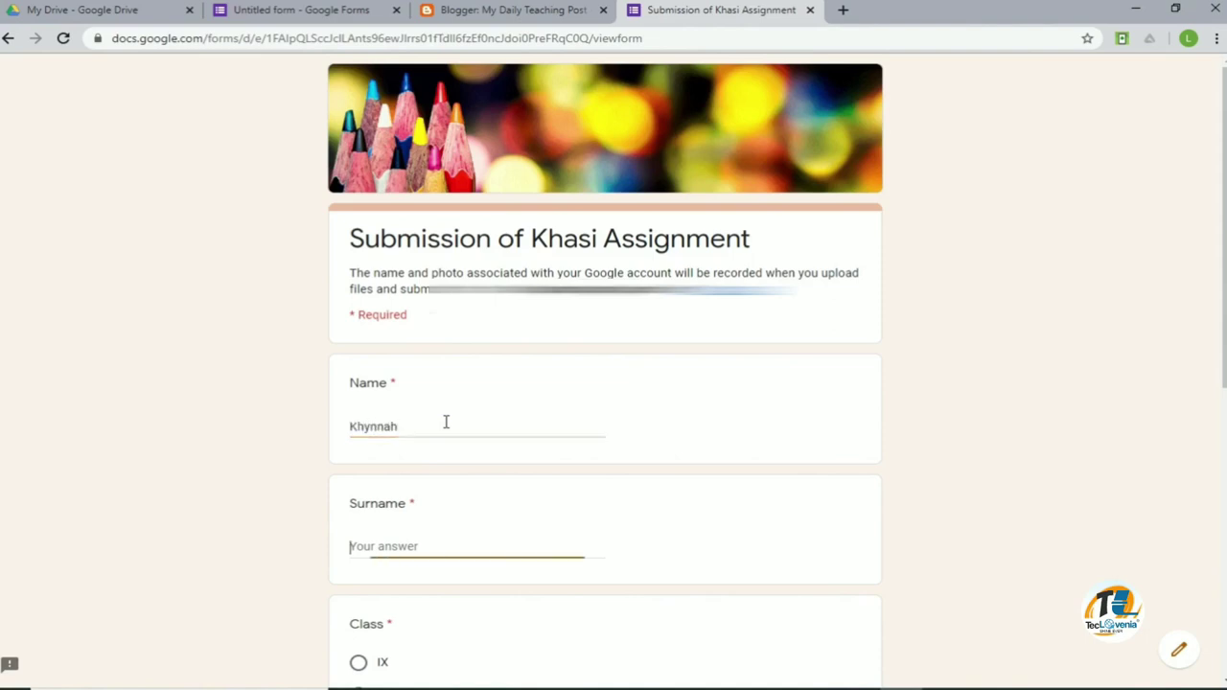
type("Skul")
scroll(465, 450, "down", 2)
left_click(357, 504)
scroll(400, 509, "down", 3)
left_click(392, 409)
type("10")
- Upload "Assignment Khasi ban submit online" from the Desktop as the form's assignment file
left_click(403, 523)
left_click(595, 387)
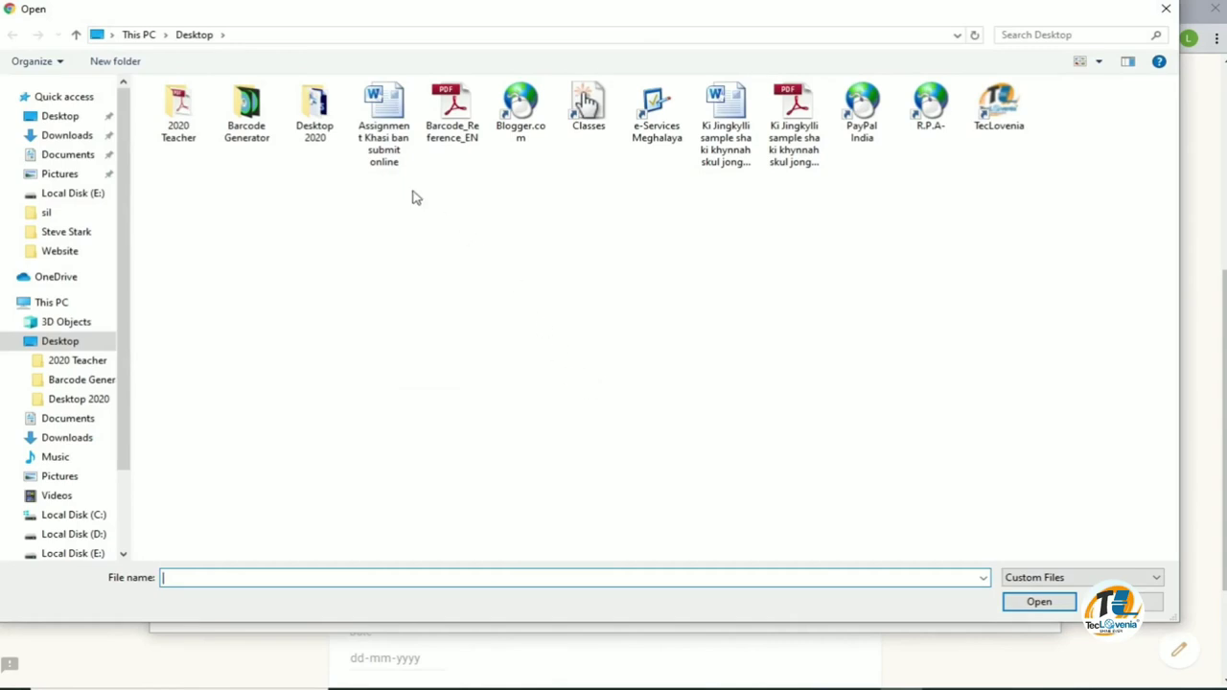
left_click(400, 137)
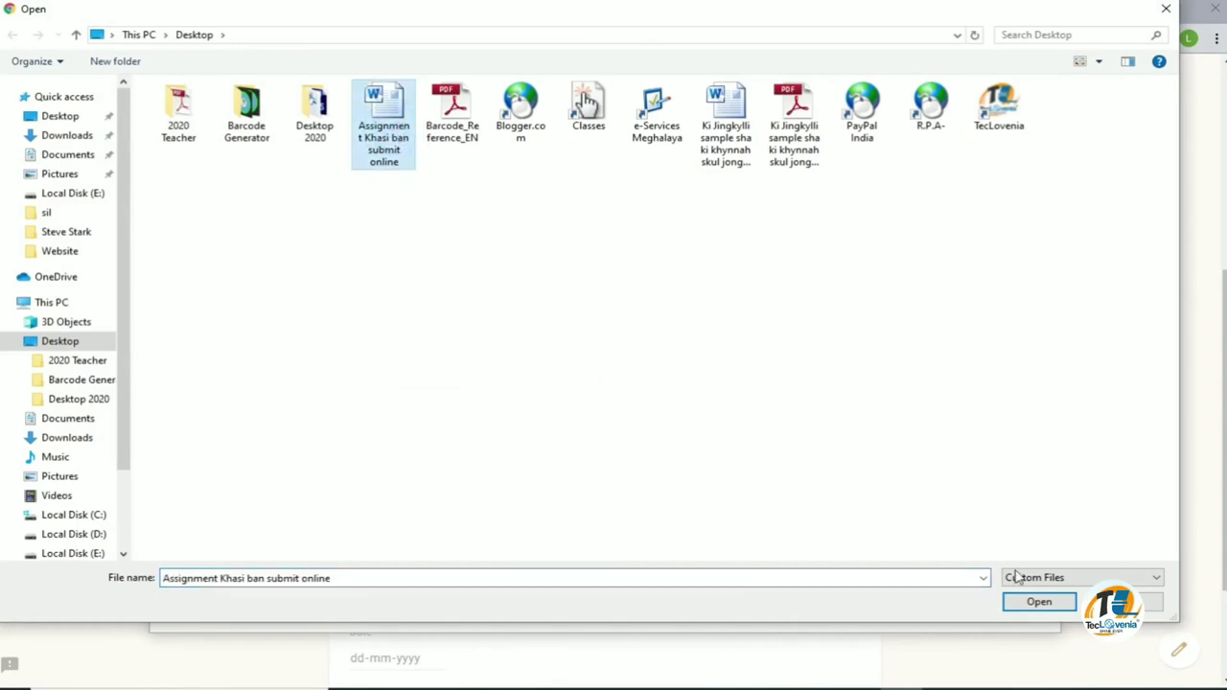
left_click(1043, 602)
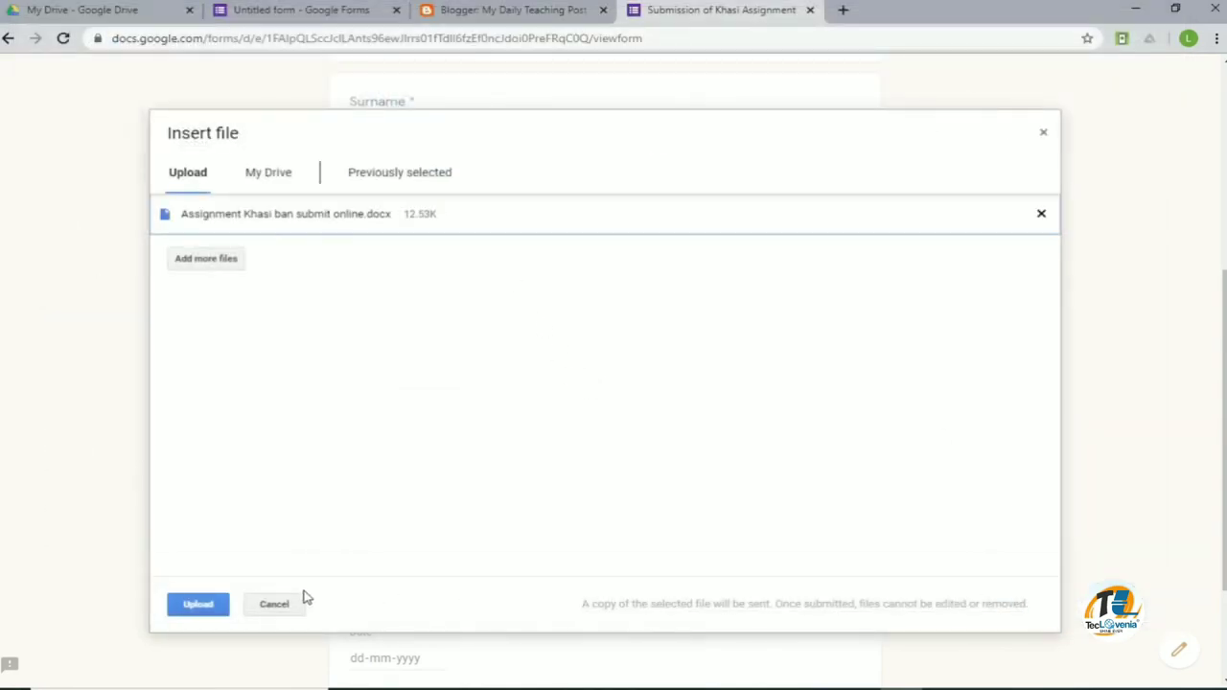
left_click(199, 605)
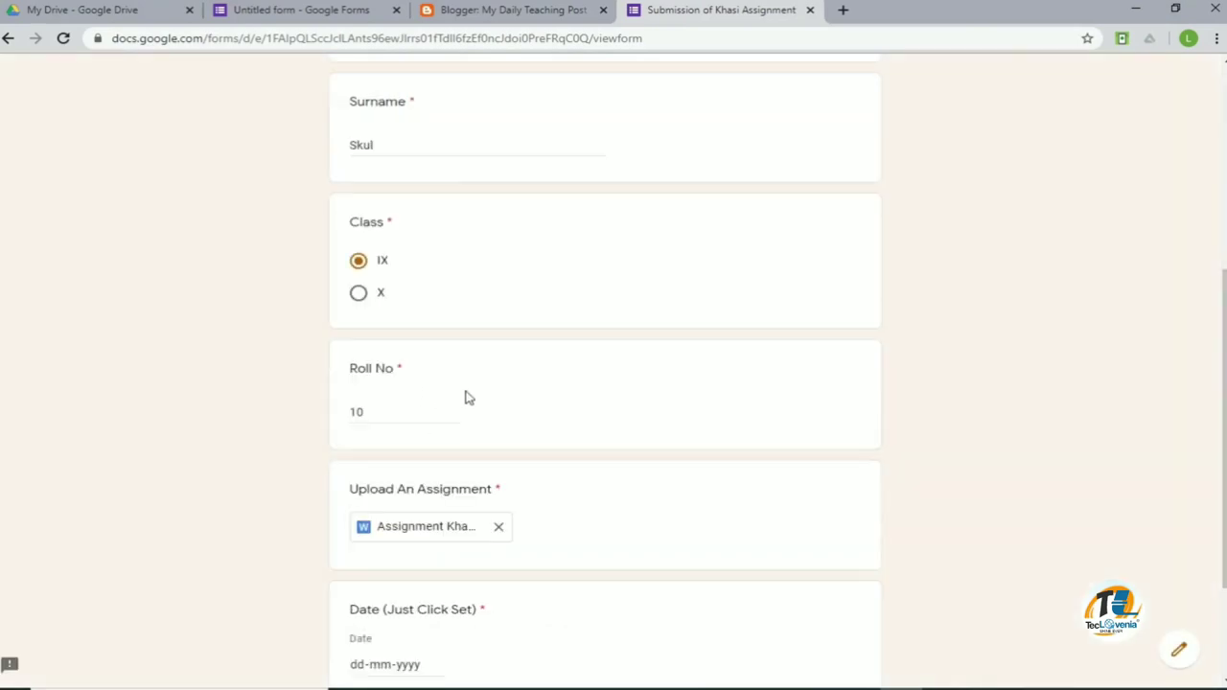
- Set the form's date to 30-04-2020, submit the response, and close the form
scroll(609, 476, "down", 2)
left_click(435, 496)
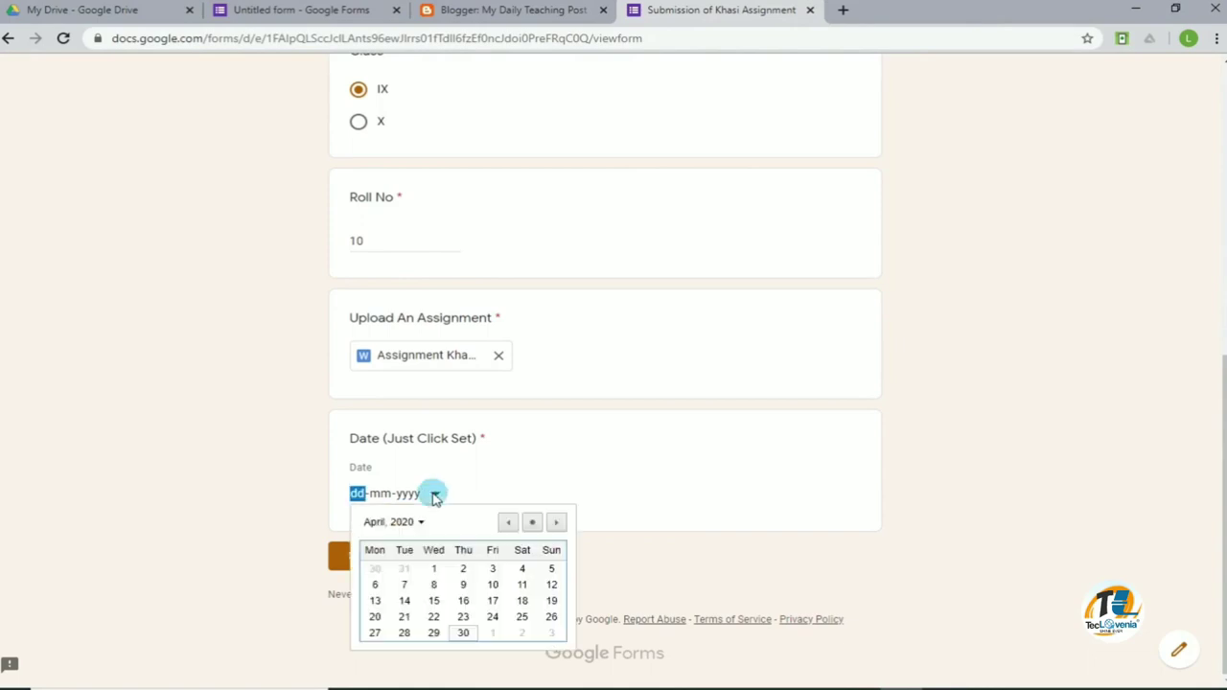
left_click(532, 525)
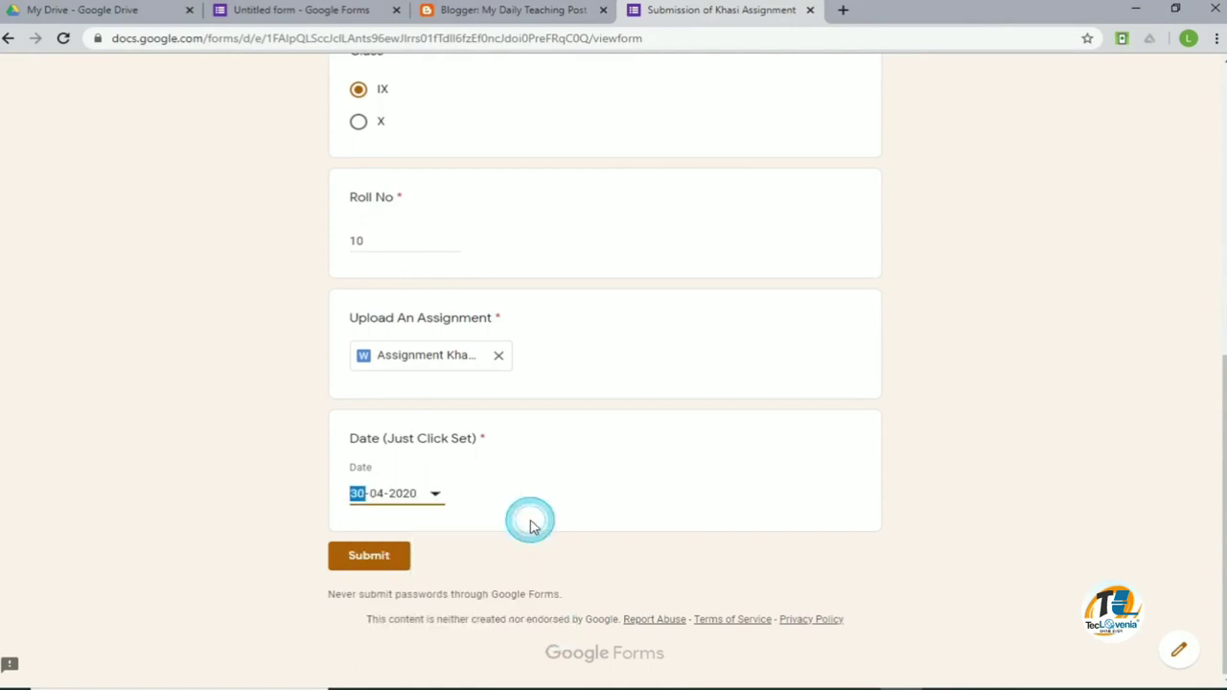
left_click(376, 559)
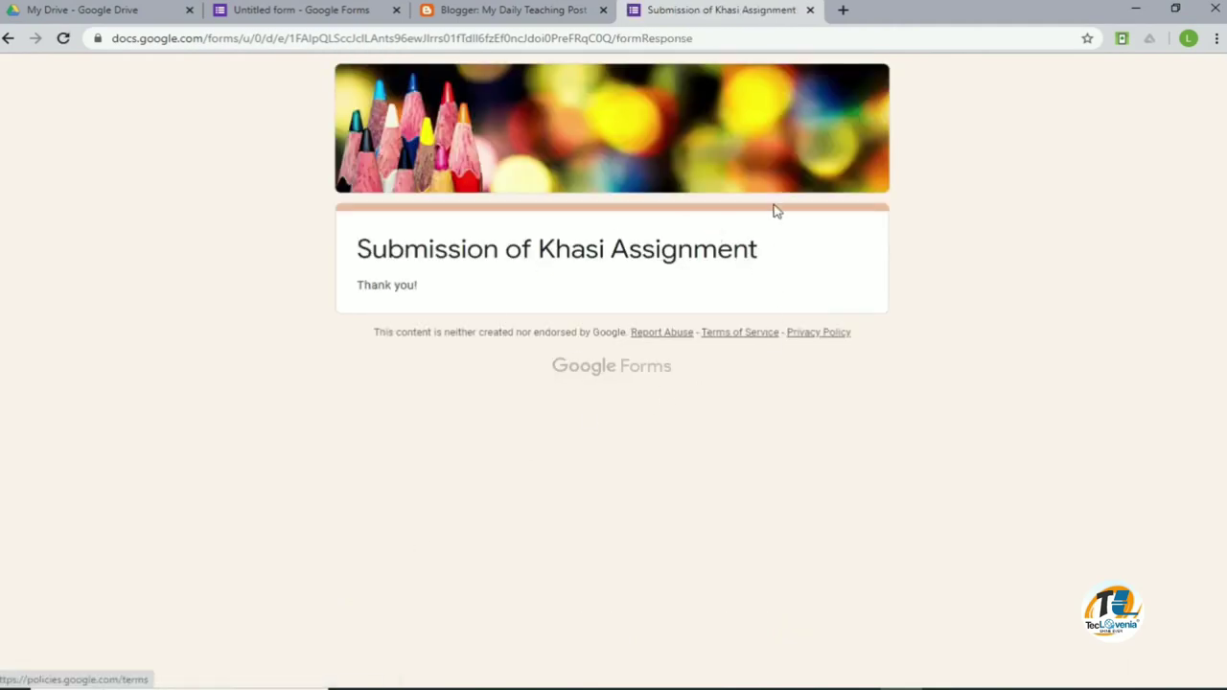
left_click(809, 10)
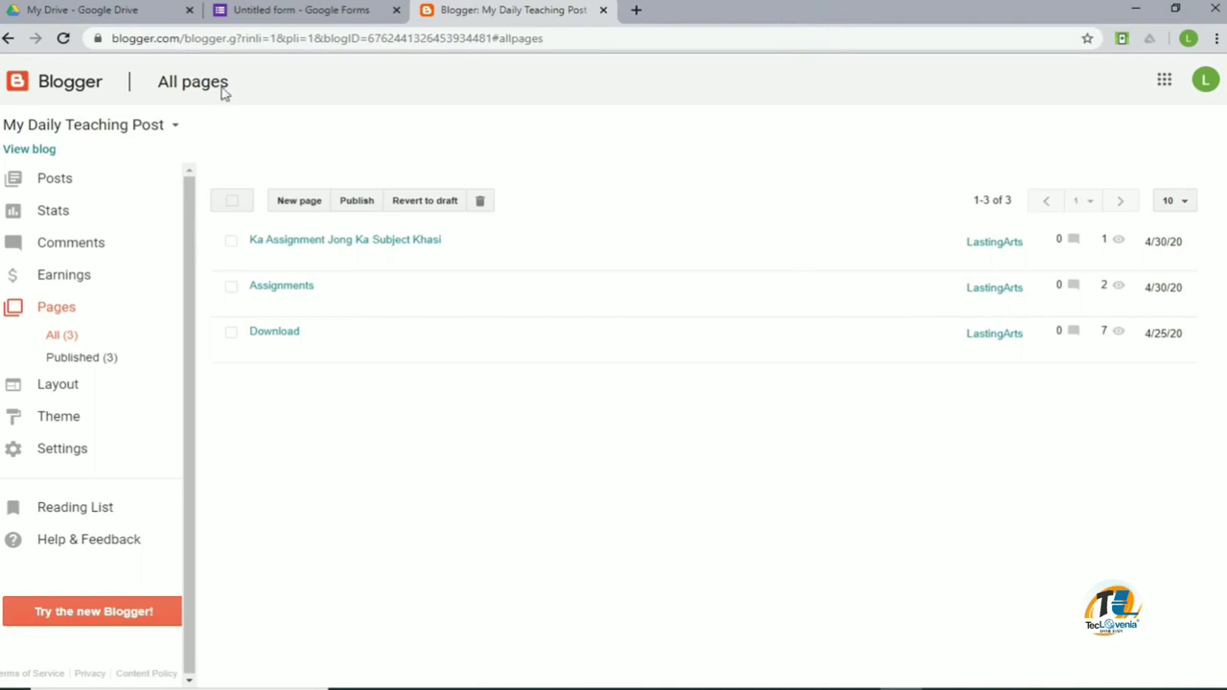
- Open the Khasi Assignment spreadsheet from Drive and examine the new response's name, surname, class and roll number
left_click(95, 14)
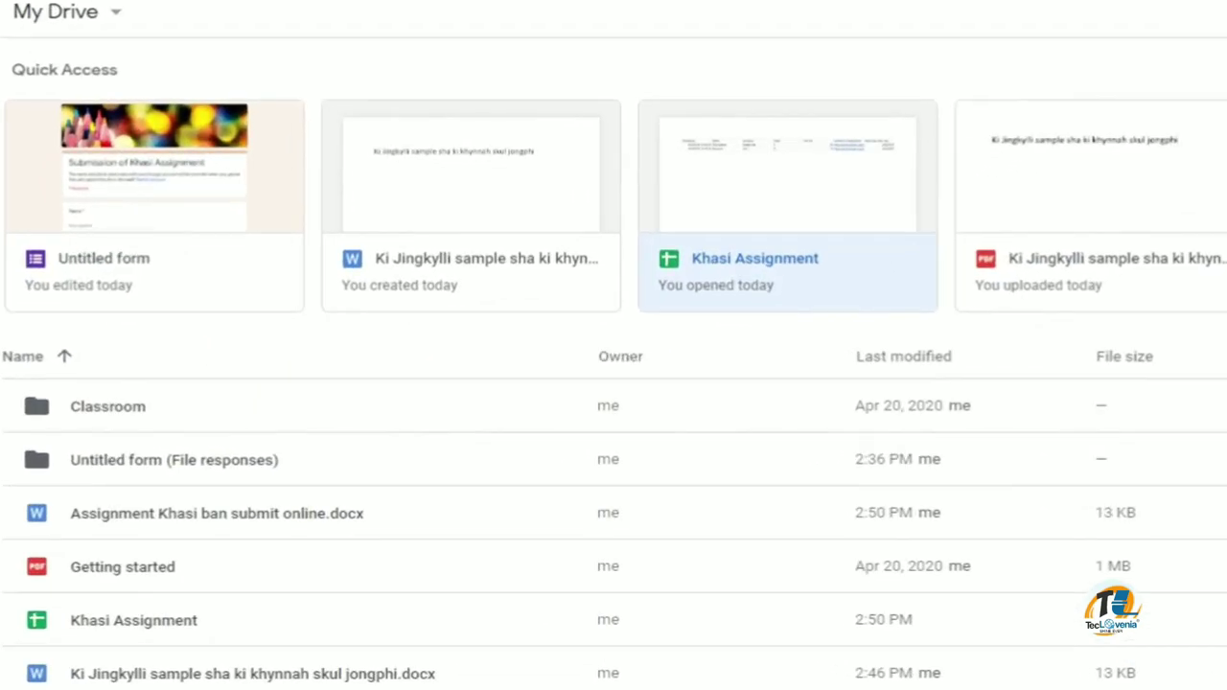
left_click(810, 165)
double_click(798, 170)
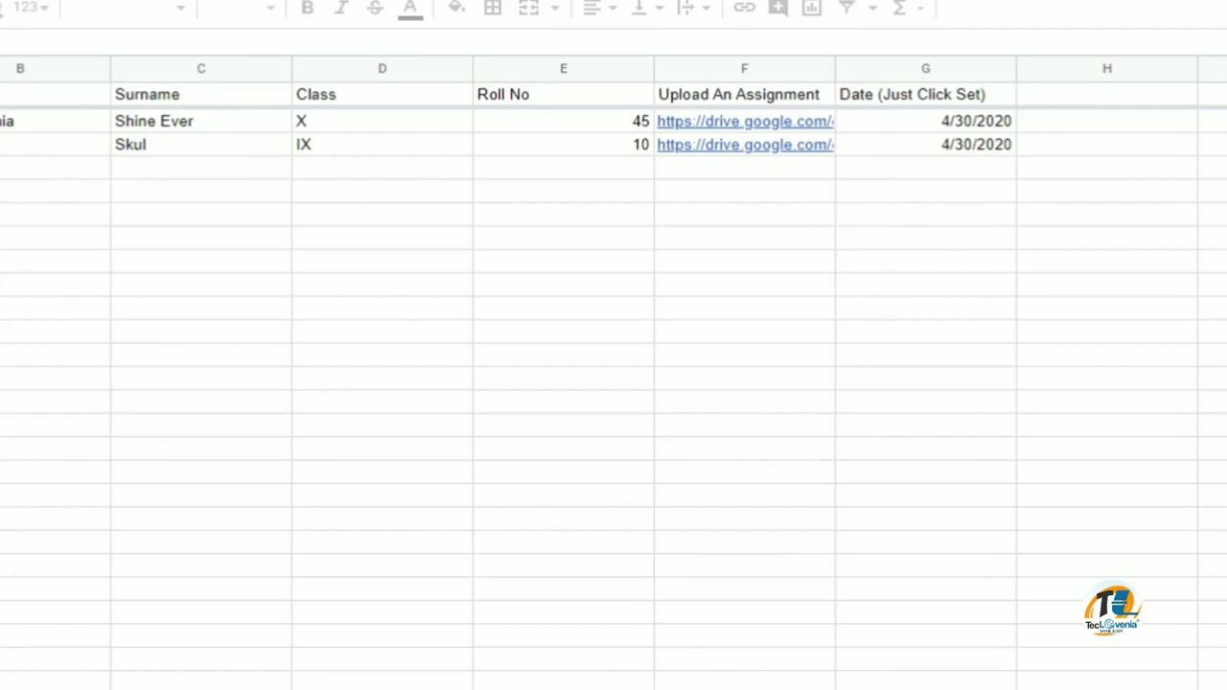
left_click(8, 149)
left_click(151, 146)
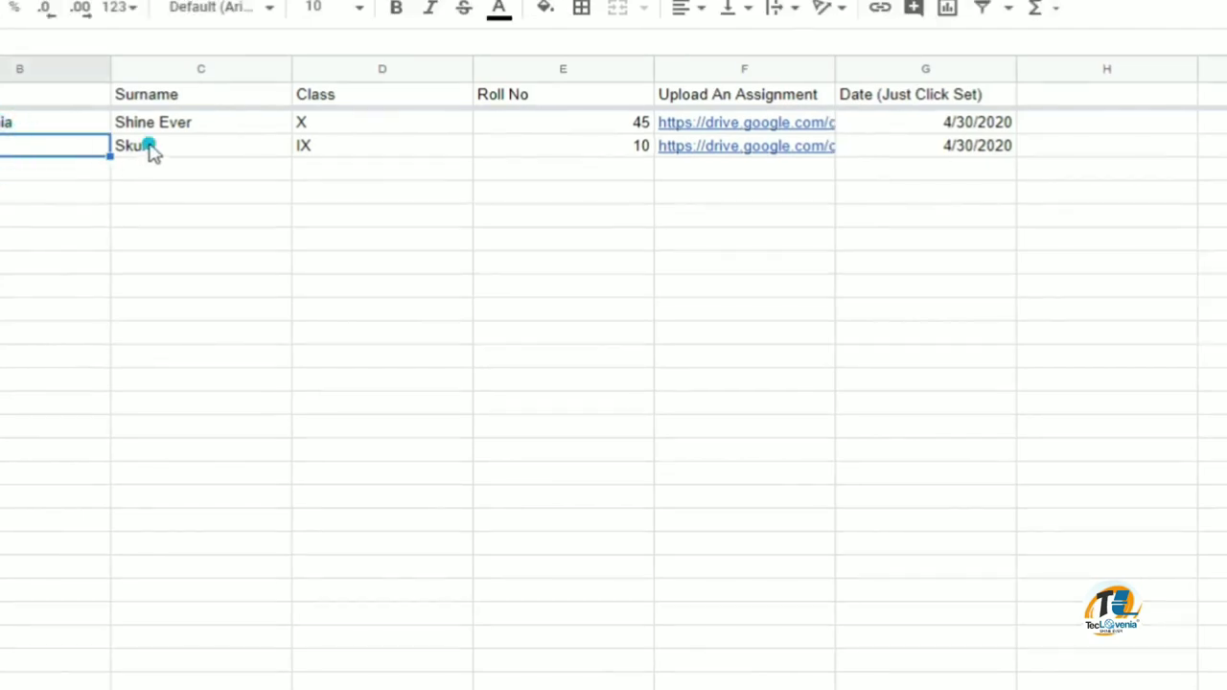
left_click(305, 146)
left_click(608, 155)
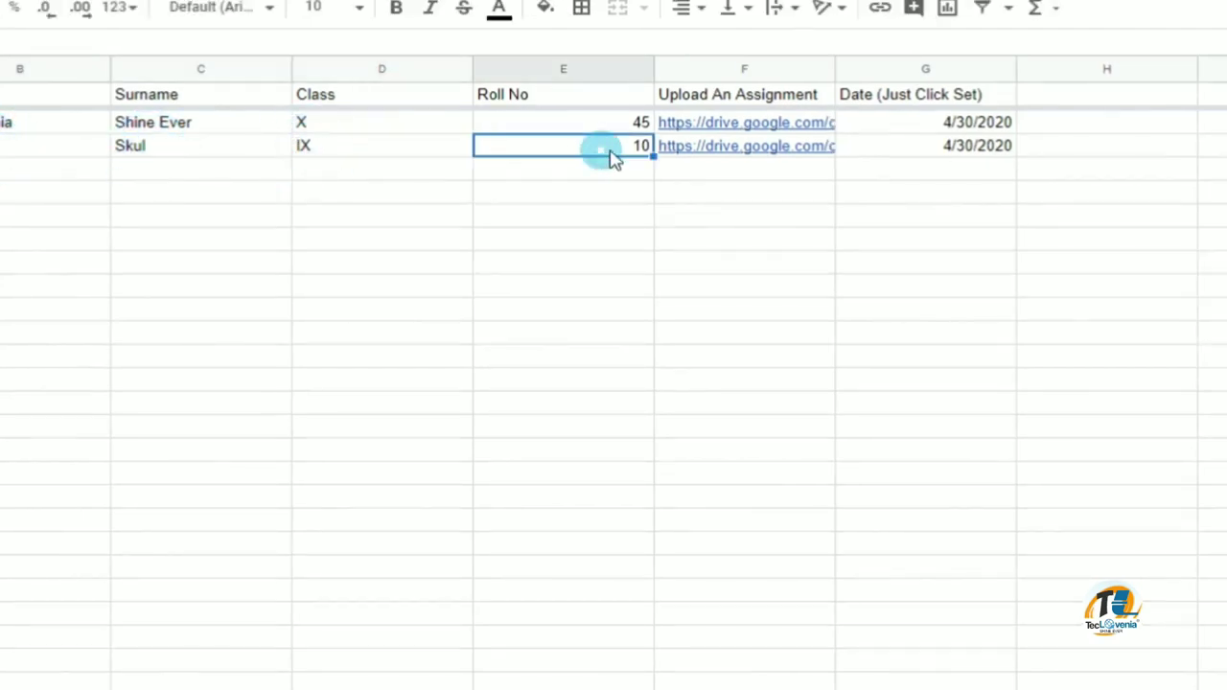
- View the new response's uploaded assignment through its Drive link, dismissing the Google Docs tip, and close both the file and the spreadsheet
left_click(777, 149)
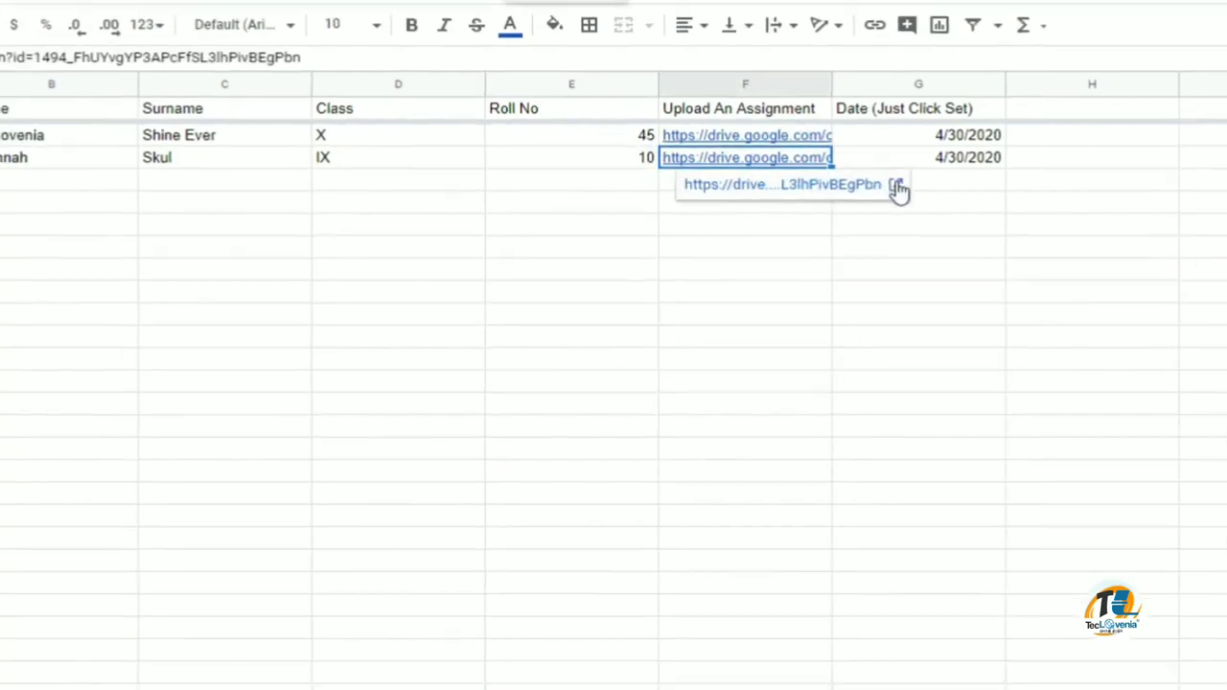
left_click(901, 174)
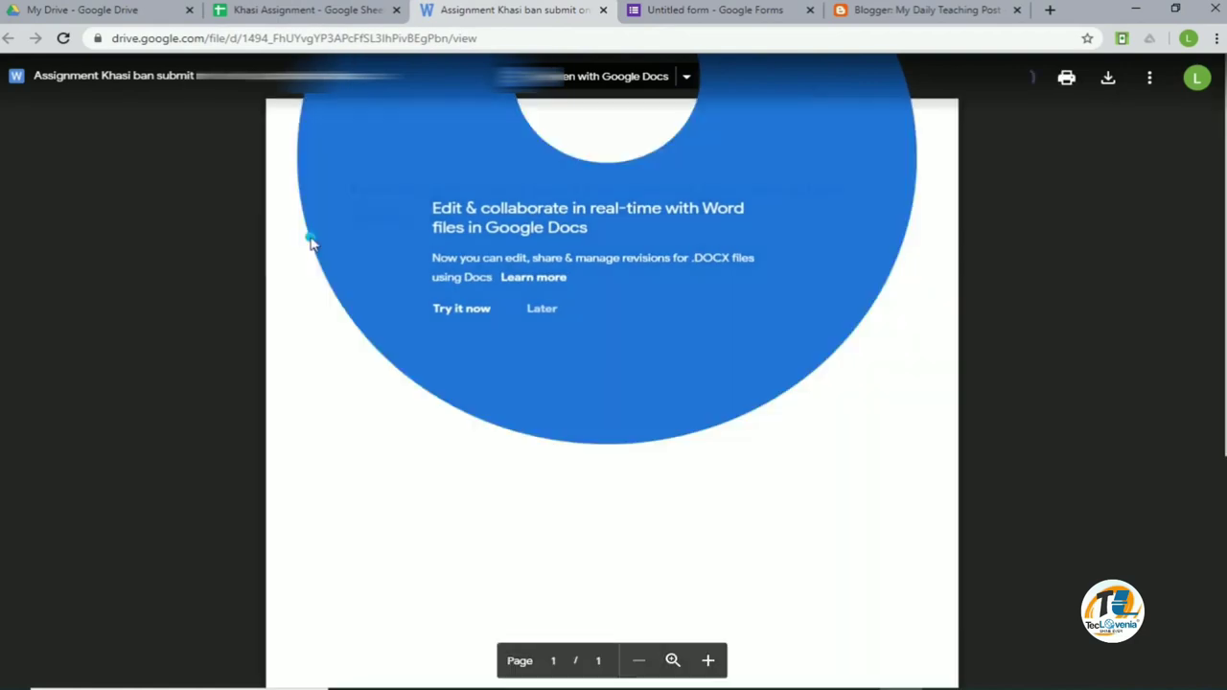
left_click(312, 238)
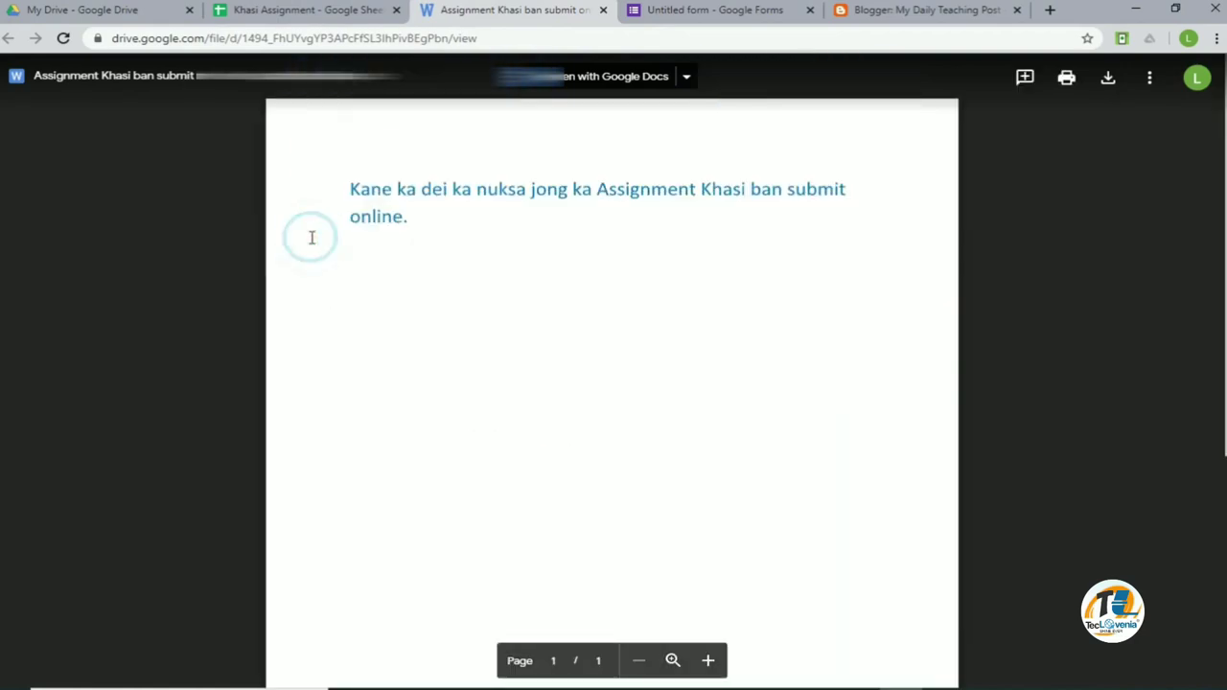
left_click(338, 194)
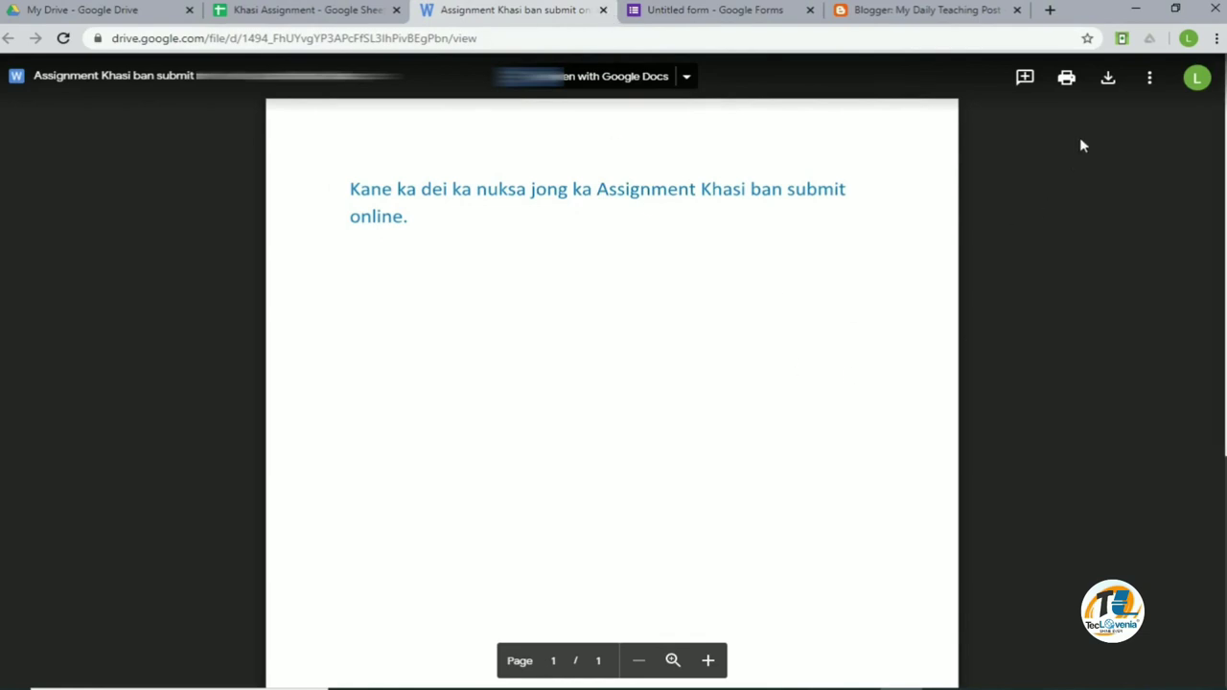
left_click(1103, 83)
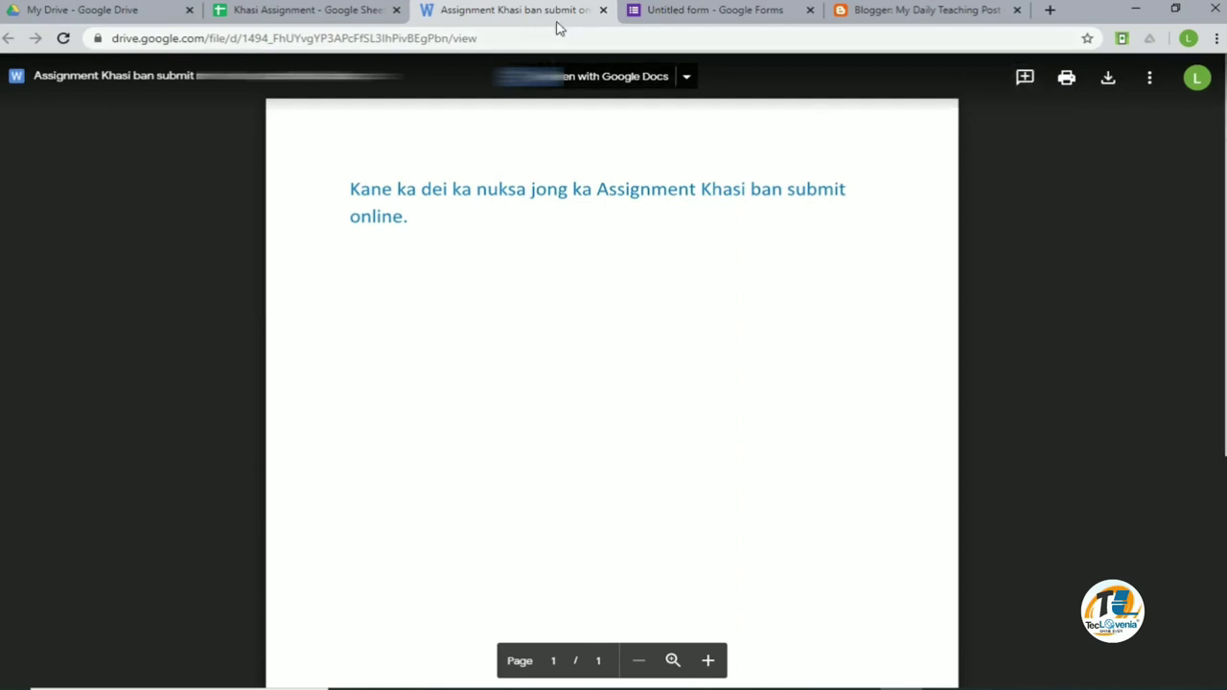
left_click(603, 10)
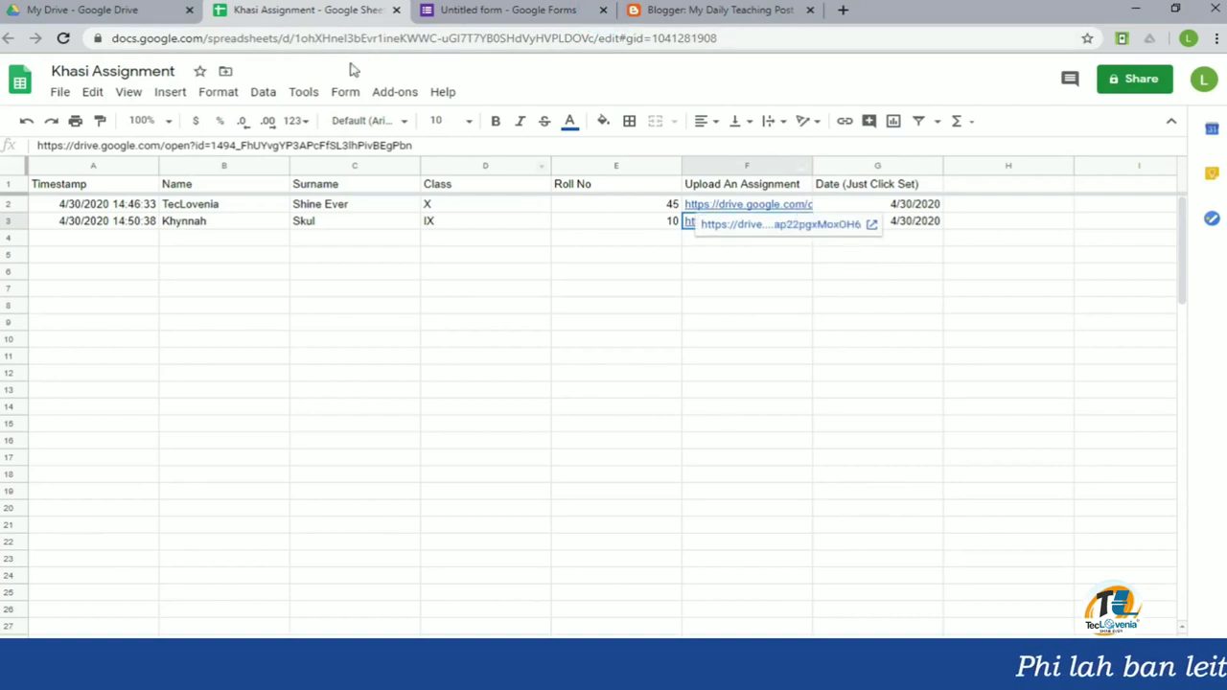
left_click(396, 10)
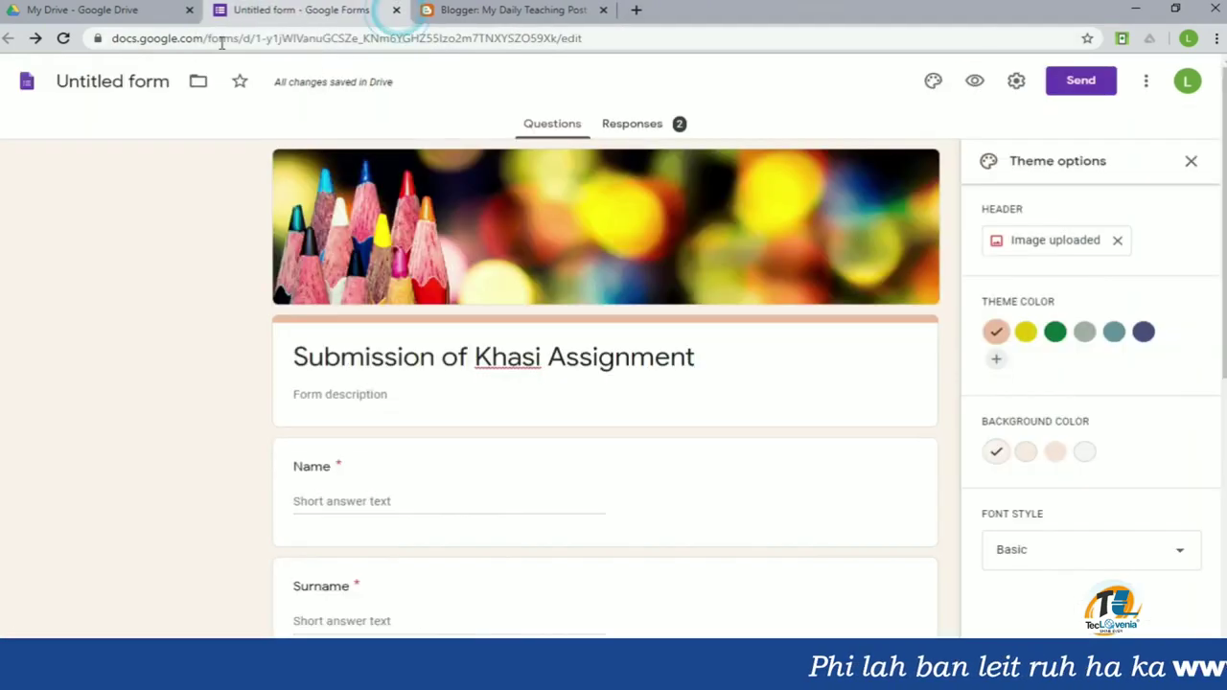
- Examine the submitted assignment files listed in My Drive, including "Assignment Khasi ban submit online.docx"
left_click(165, 14)
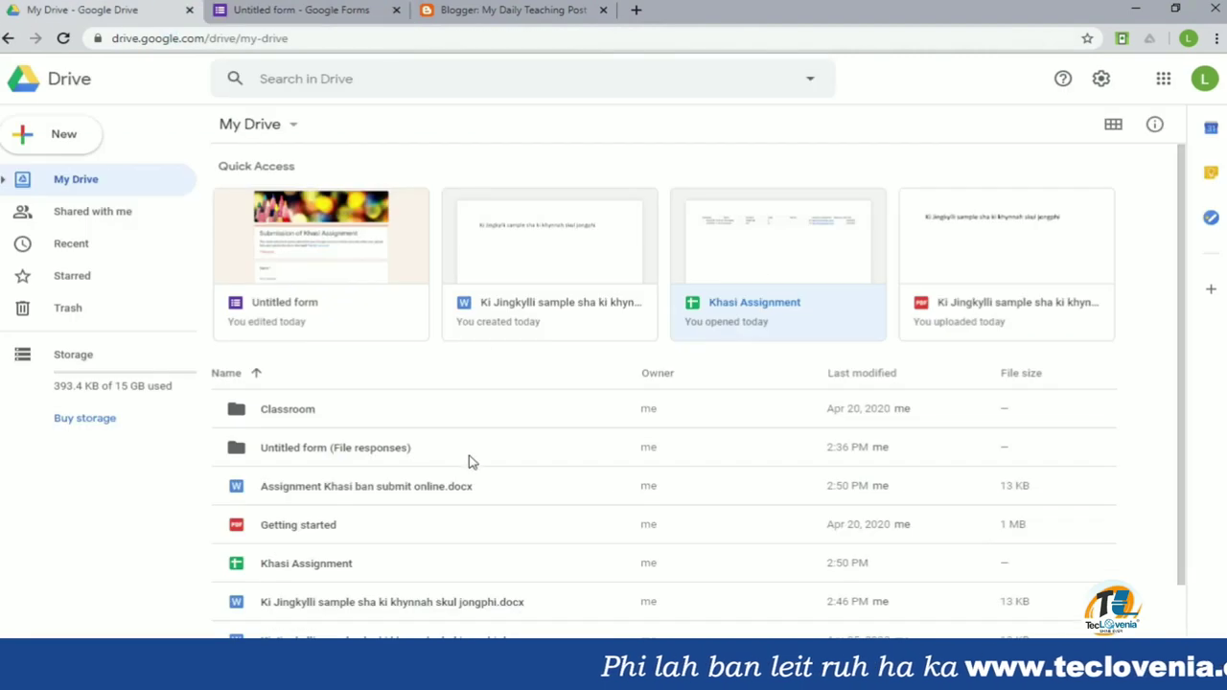
left_click(338, 489)
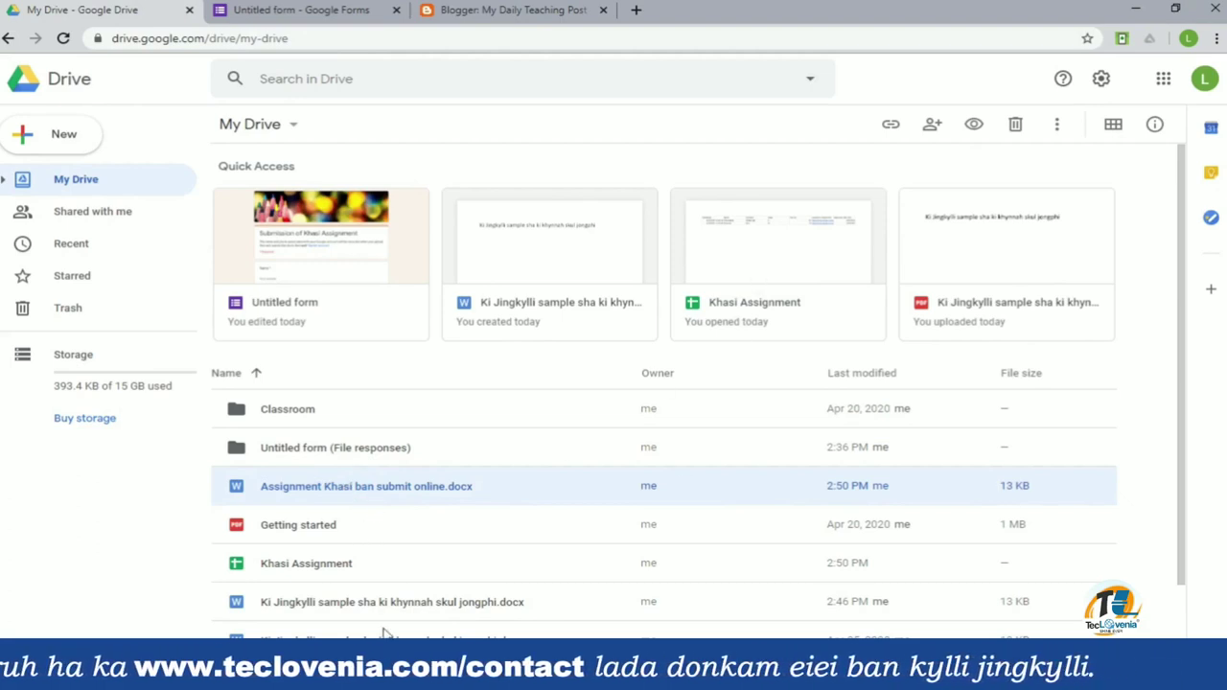
left_click(386, 599)
scroll(383, 585, "down", 1)
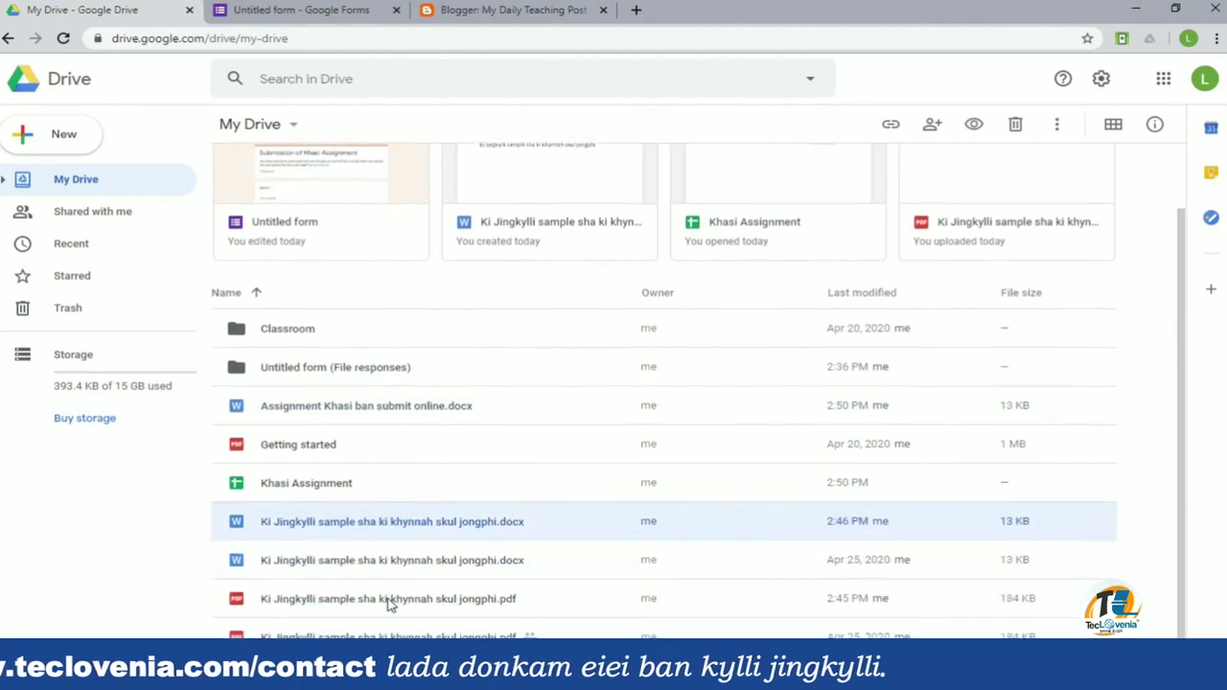
scroll(391, 533, "up", 1)
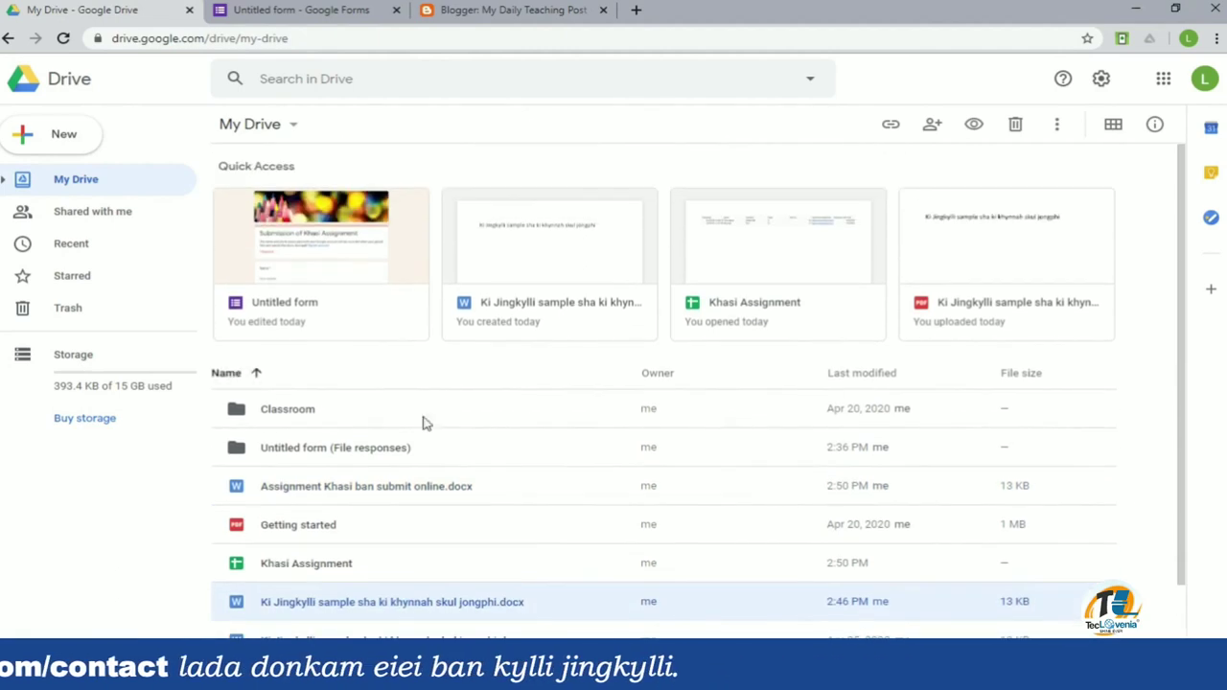
left_click(331, 489)
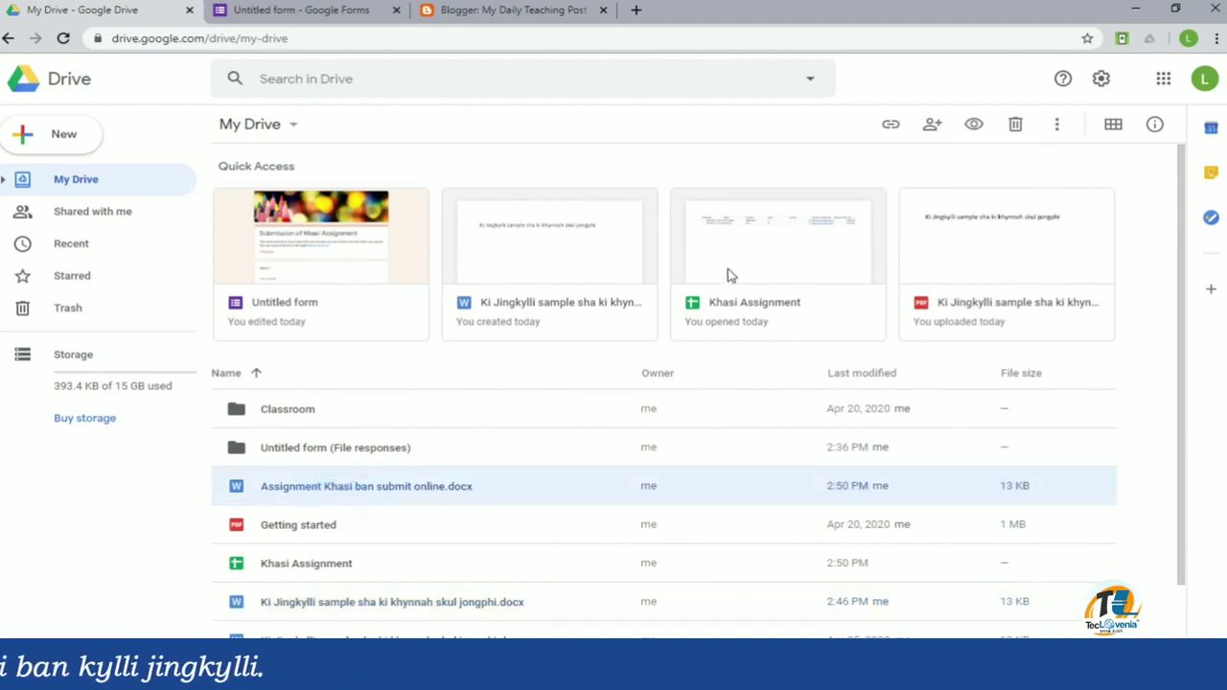